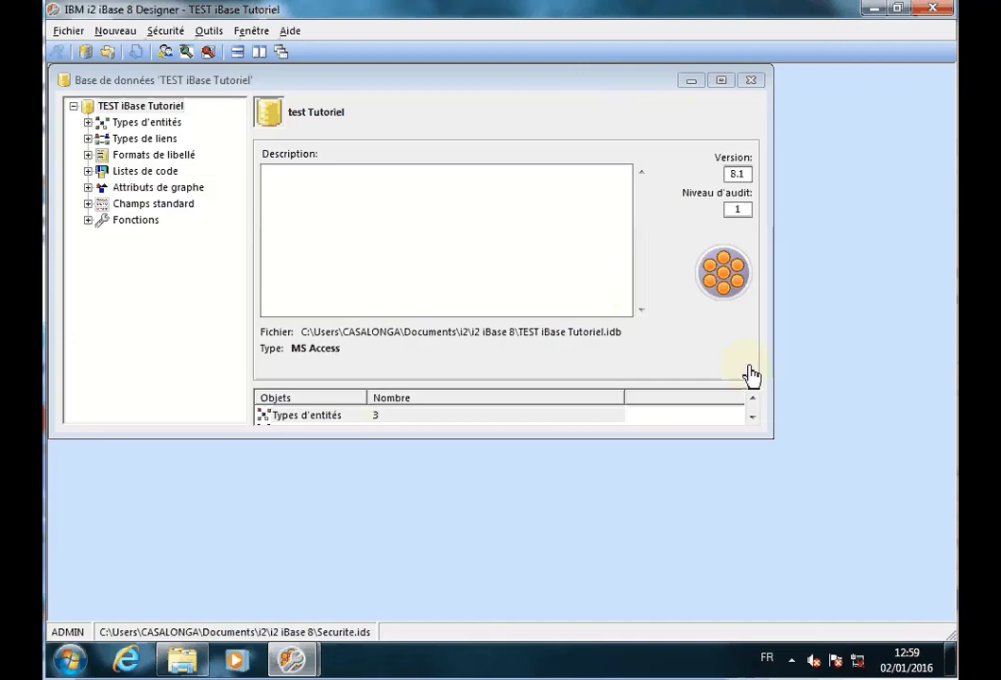
- Maximize the TEST iBase Tutoriel database window and display the fields of the PERSONNE entity type
double_click(593, 83)
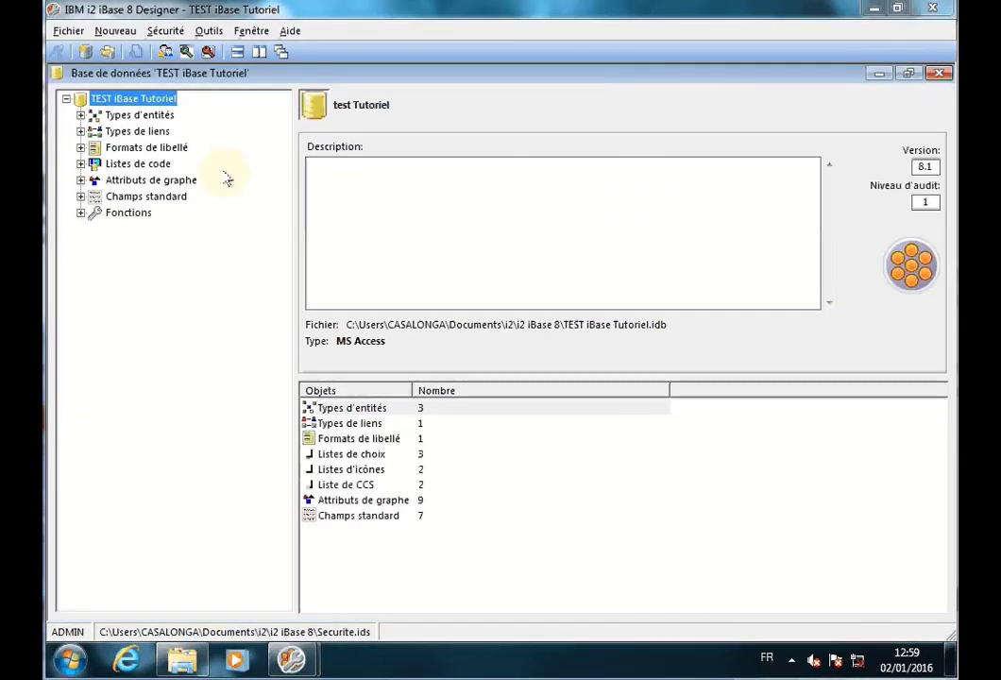
click(80, 115)
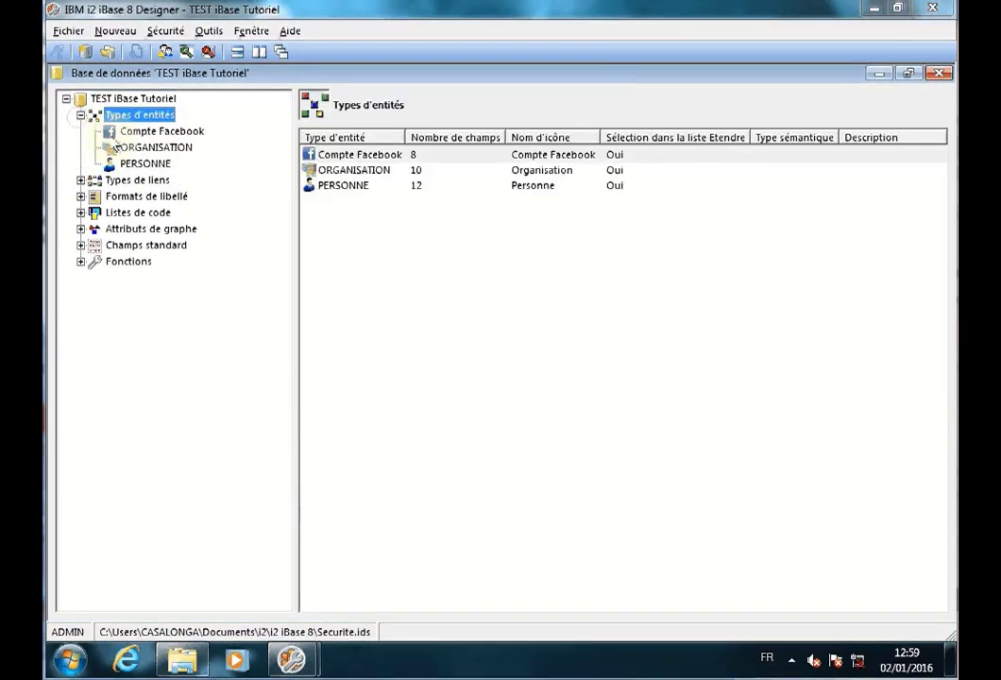
click(141, 163)
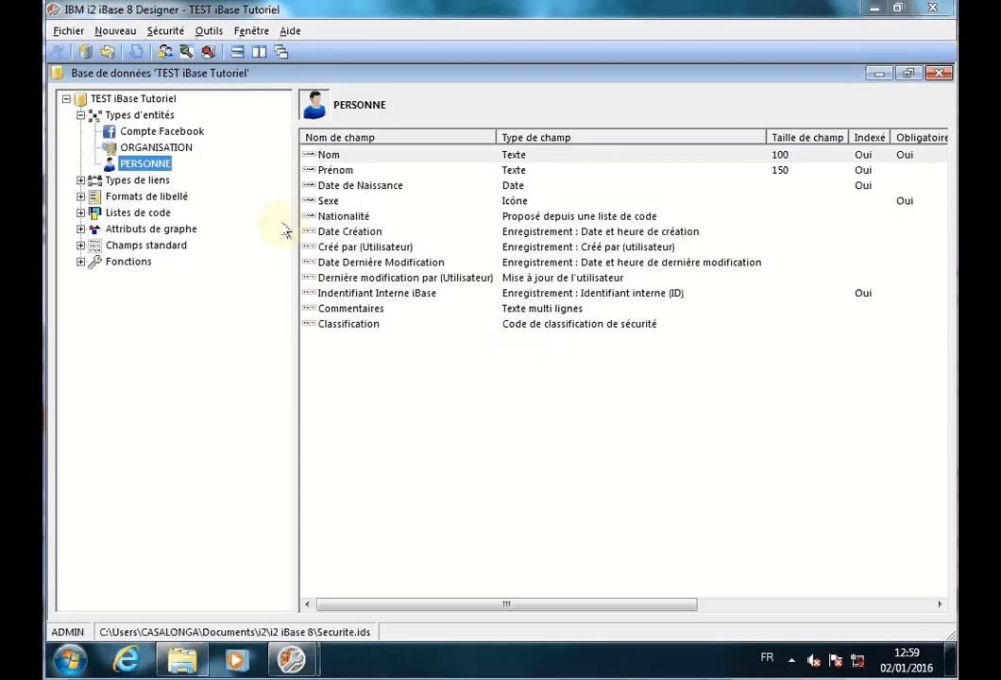
- Create an entity type named "TEST pour Types de champ" with the "Carré bleu foncé" icon
click(126, 116)
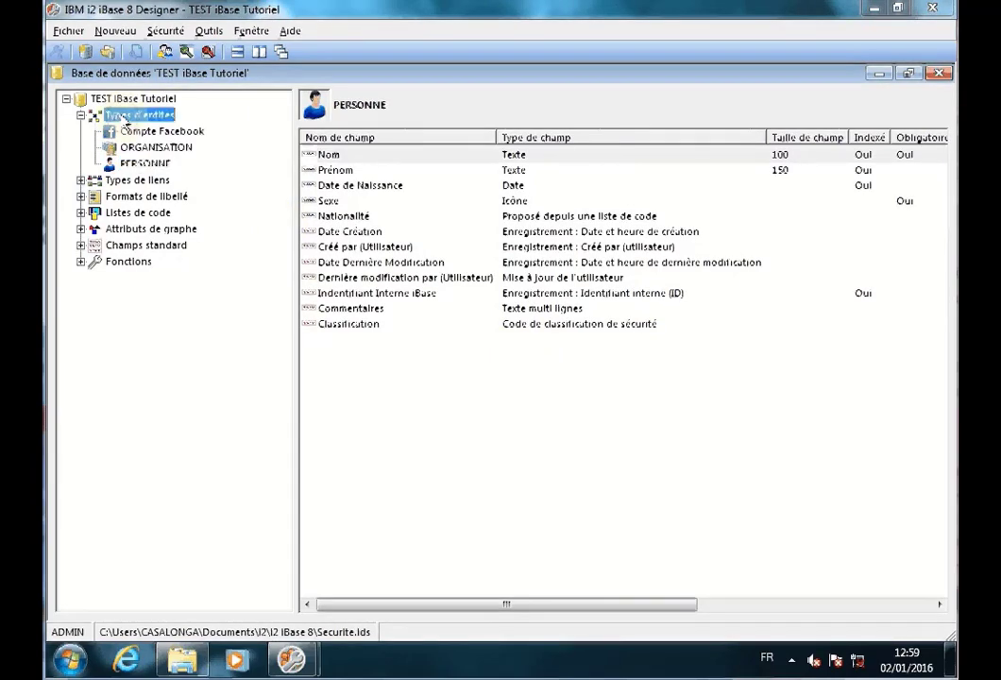
right_click(126, 118)
click(167, 127)
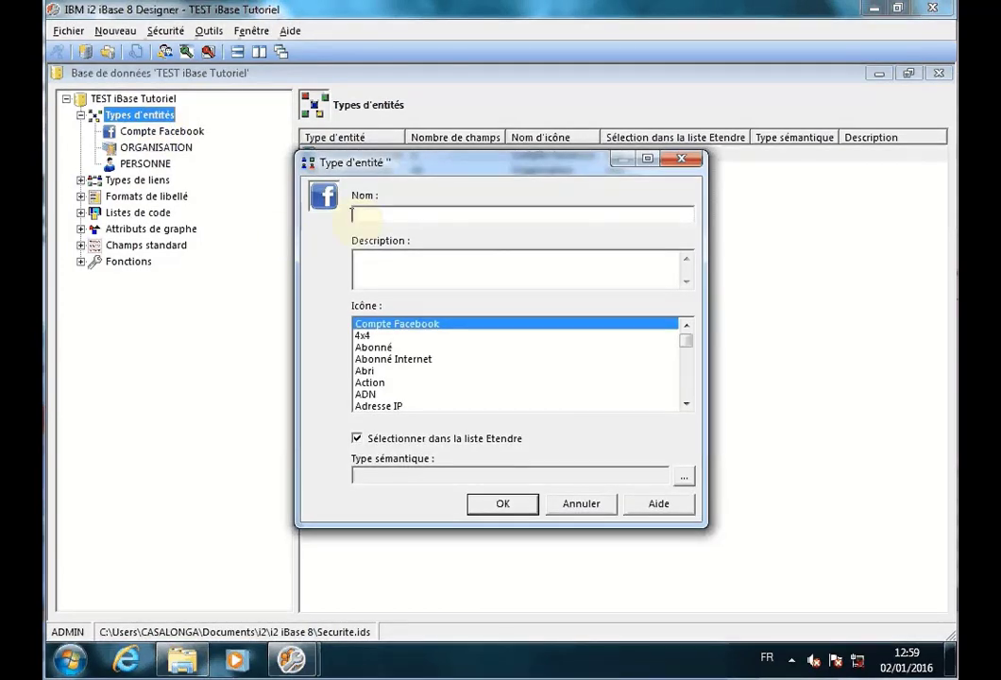
text(TEST pour )
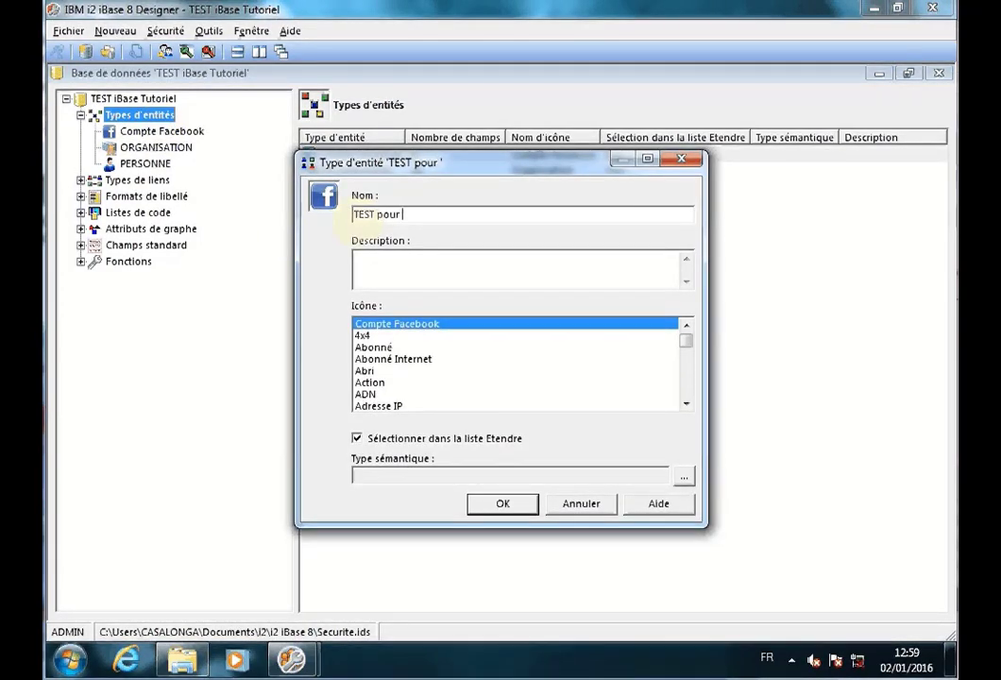
text(Types de champ)
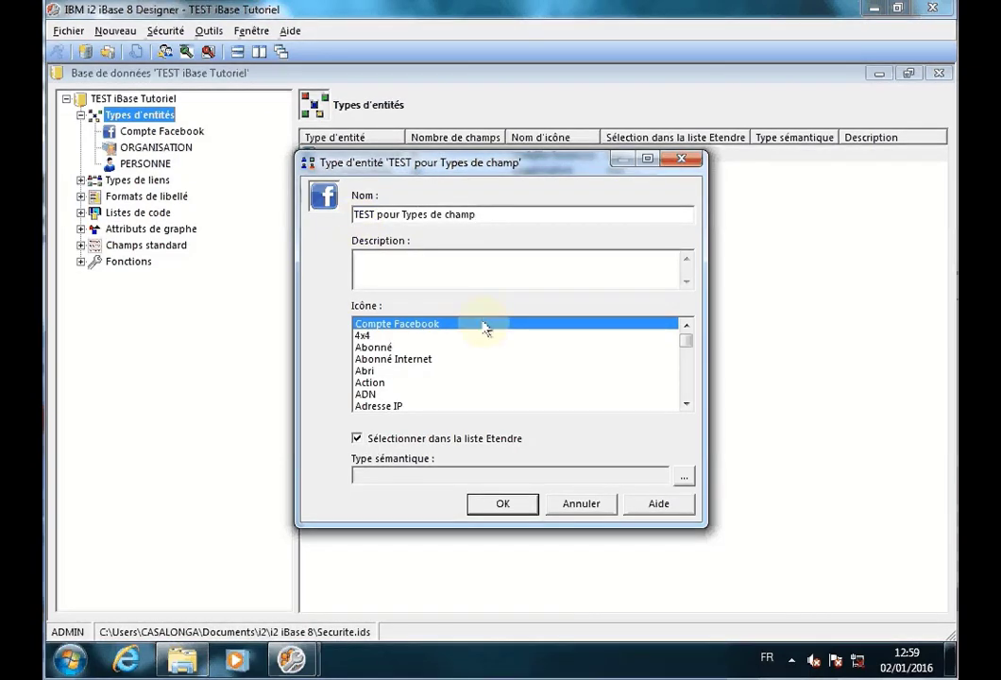
drag(688, 342, 689, 384)
click(401, 383)
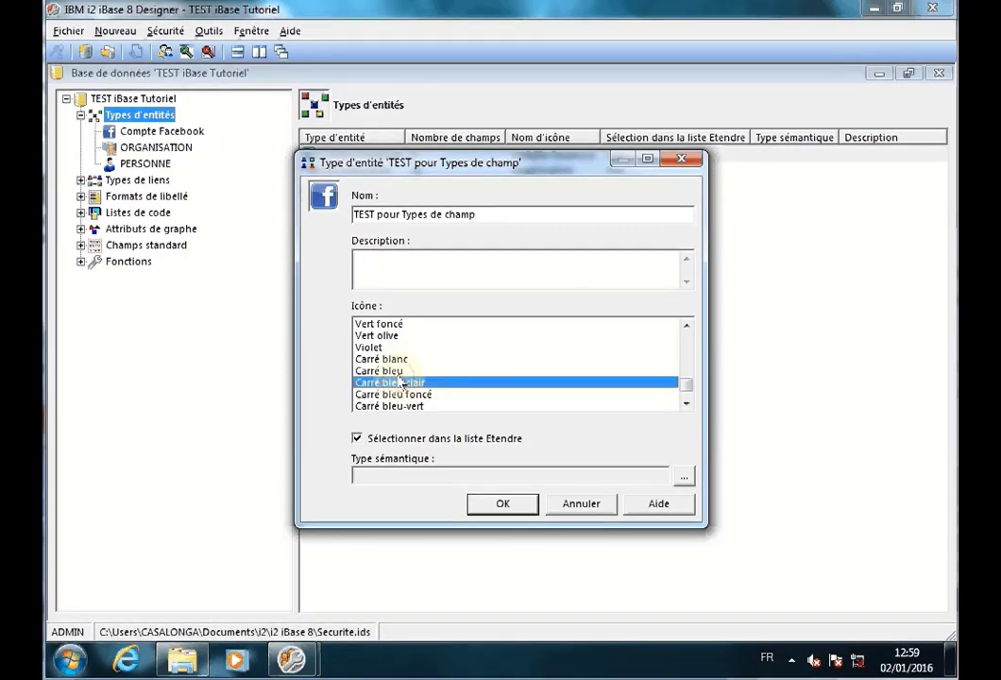
click(408, 395)
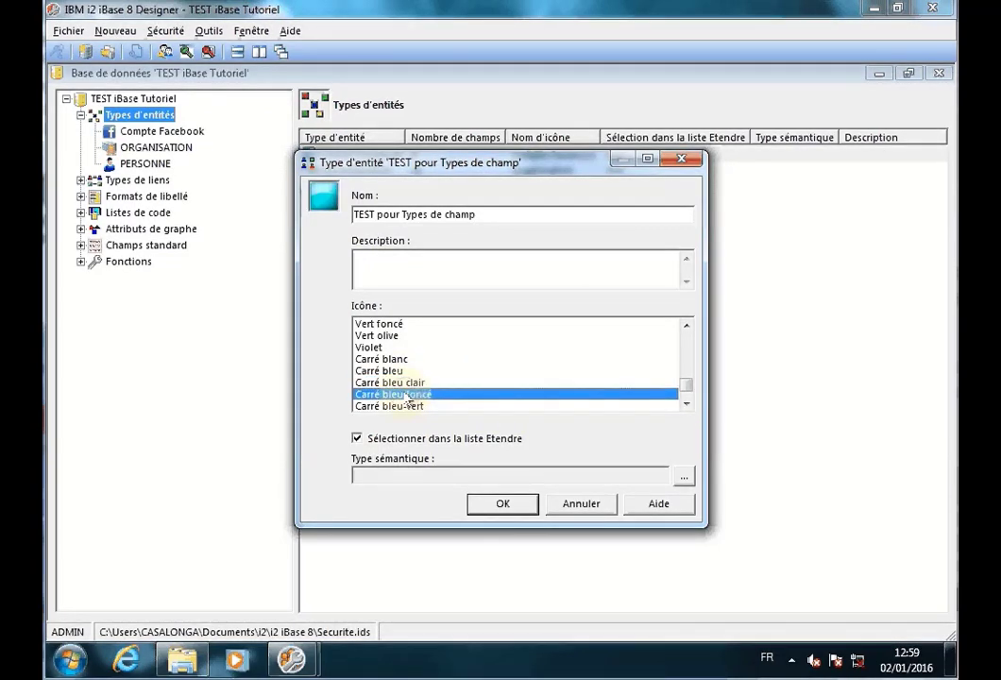
click(504, 505)
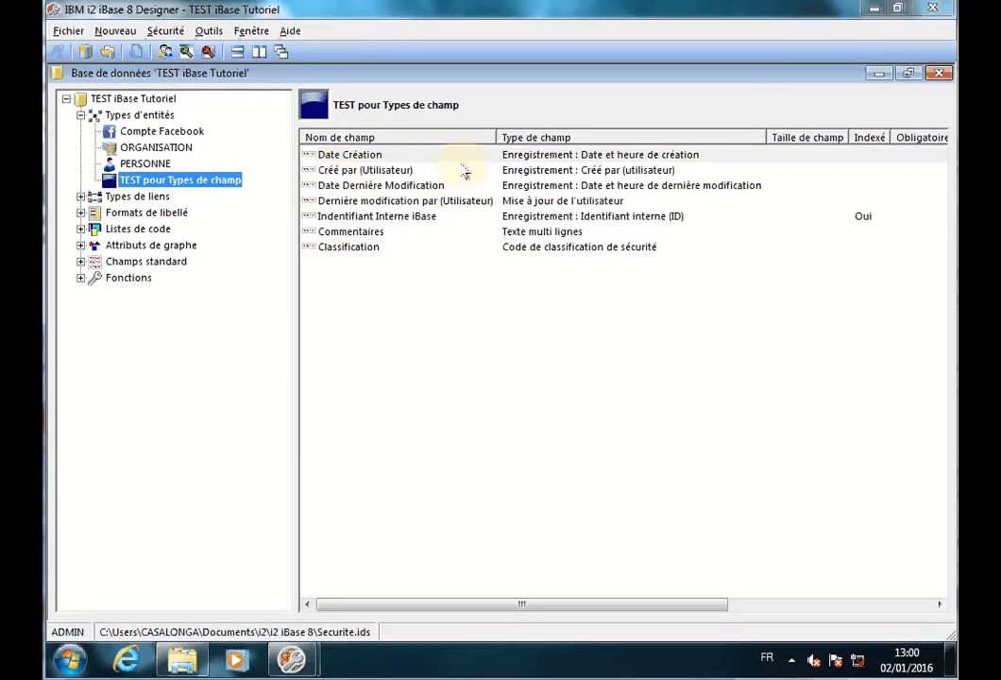
- Review the standard fields of the "TEST pour Types de champ" entity type one by one, from Créé par (Utilisateur) to Commentaires
click(526, 173)
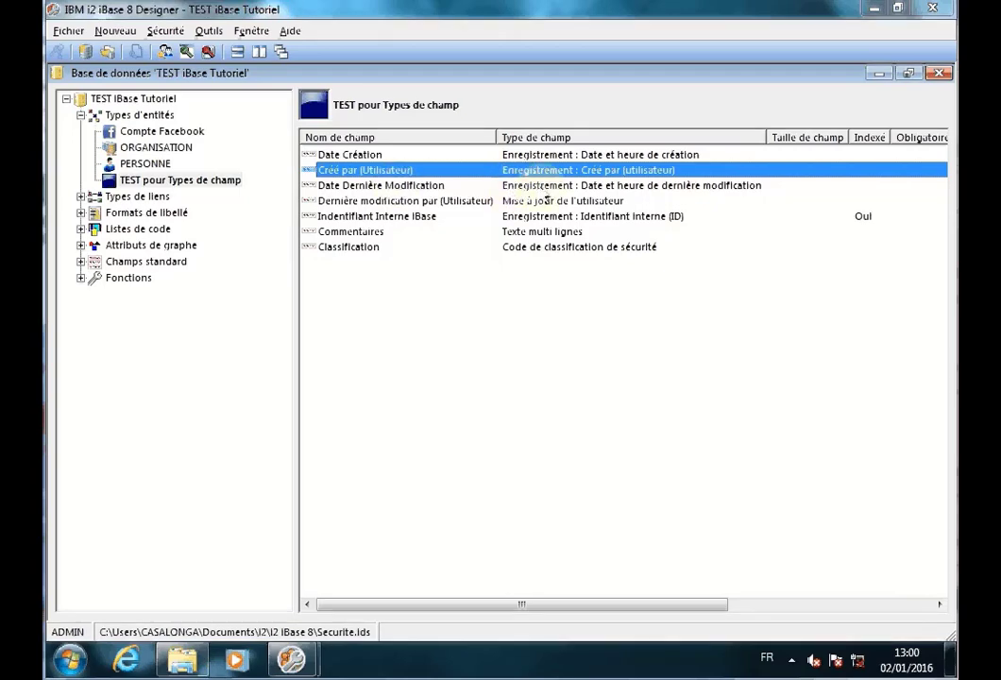
click(542, 186)
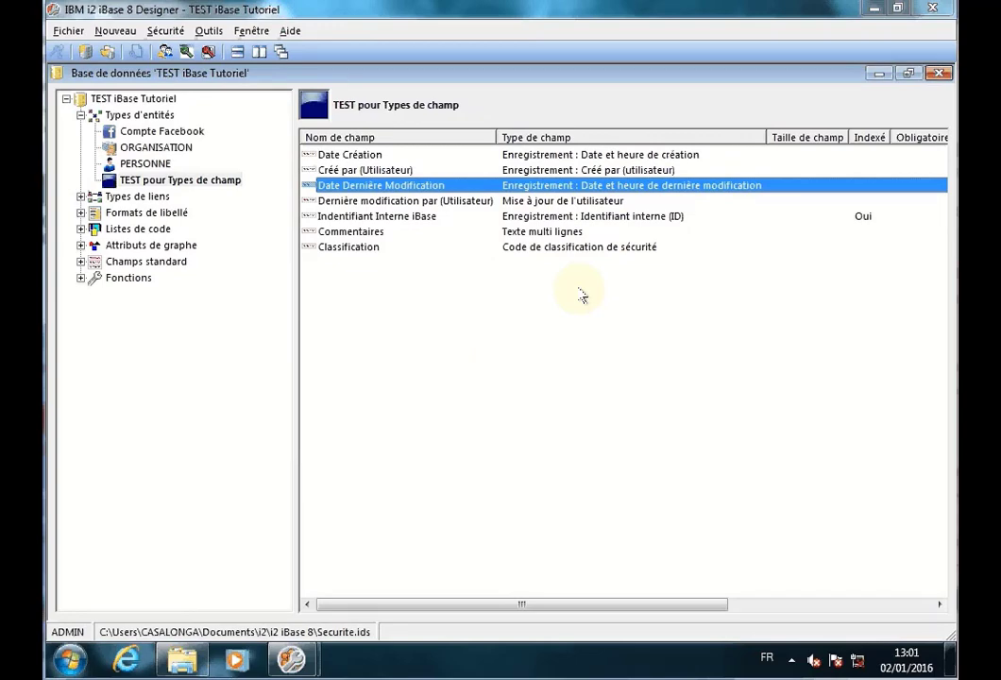
click(385, 202)
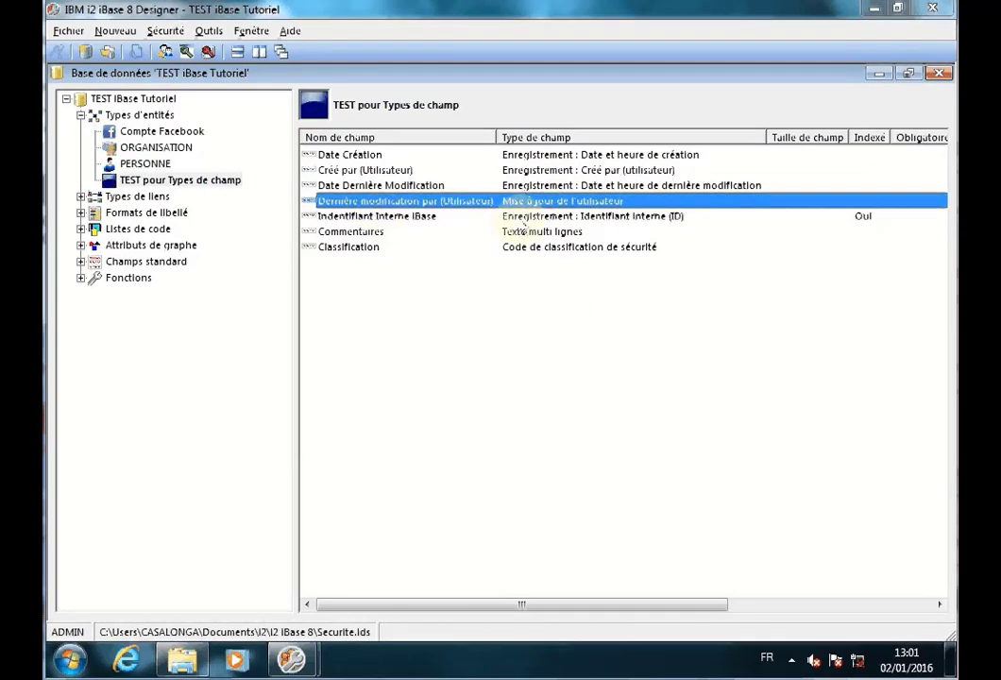
click(524, 221)
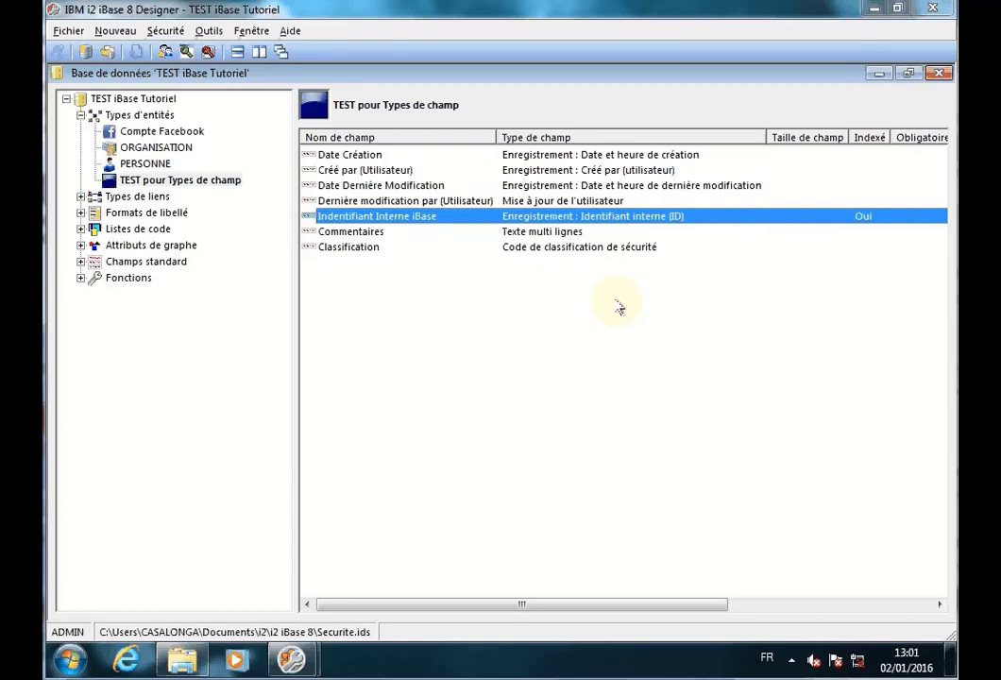
click(358, 233)
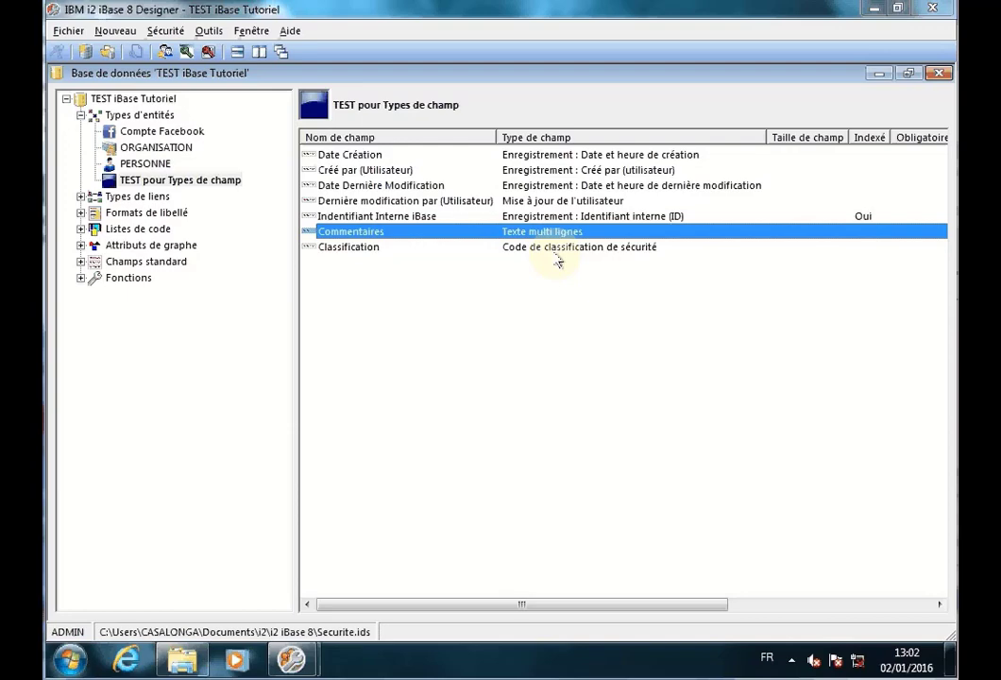
- Define a new field named "Champ Coordonnées" of type Coordonnées in the "TEST pour Types de champ" entity type
right_click(354, 307)
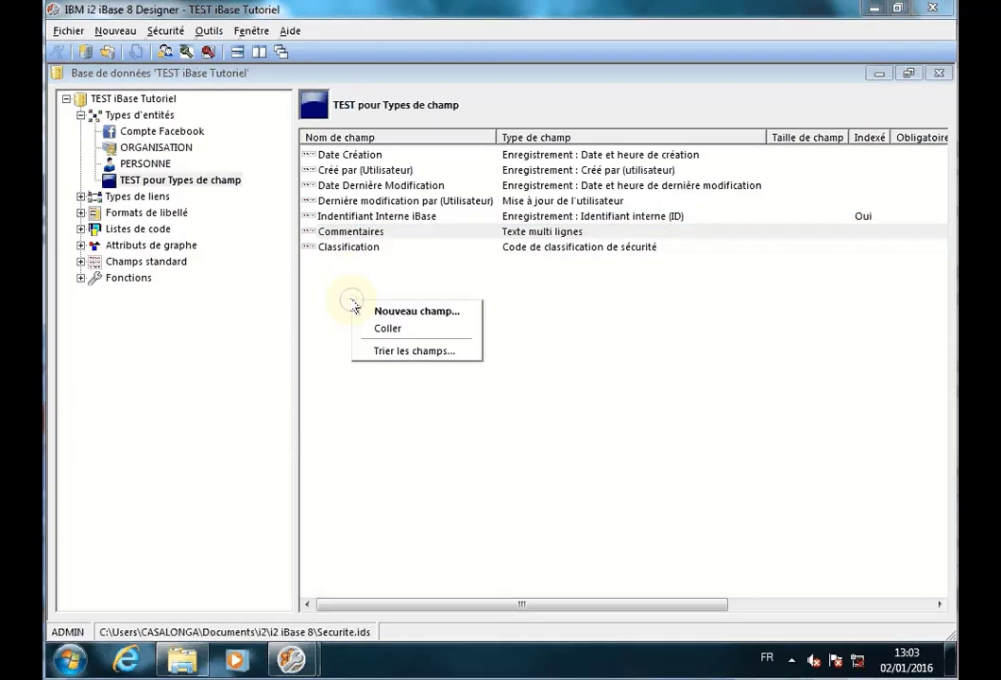
click(431, 311)
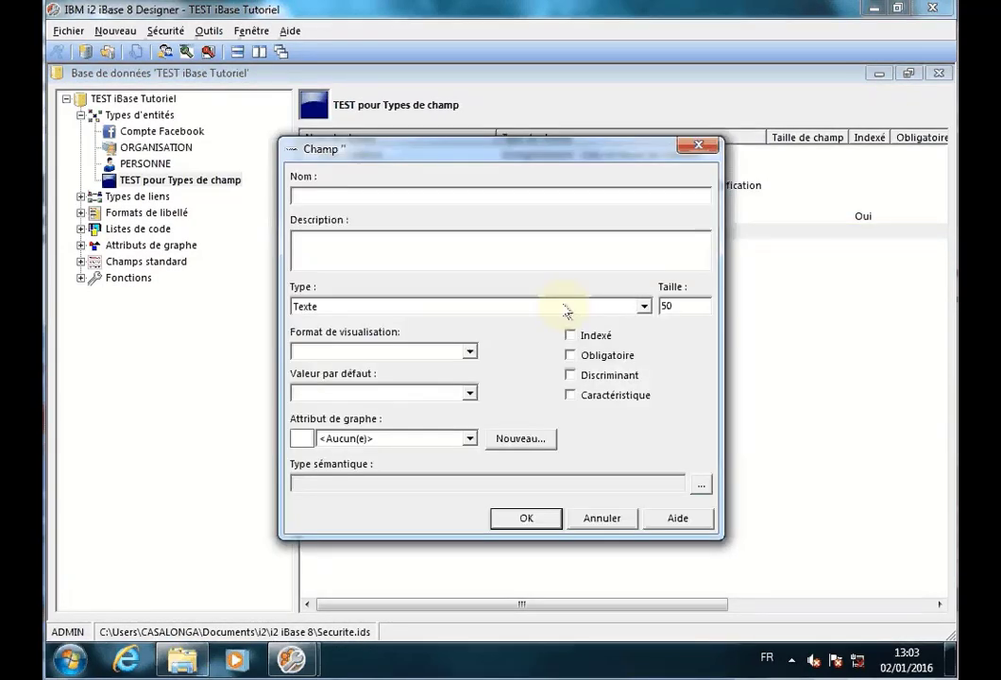
click(644, 305)
drag(646, 384, 648, 340)
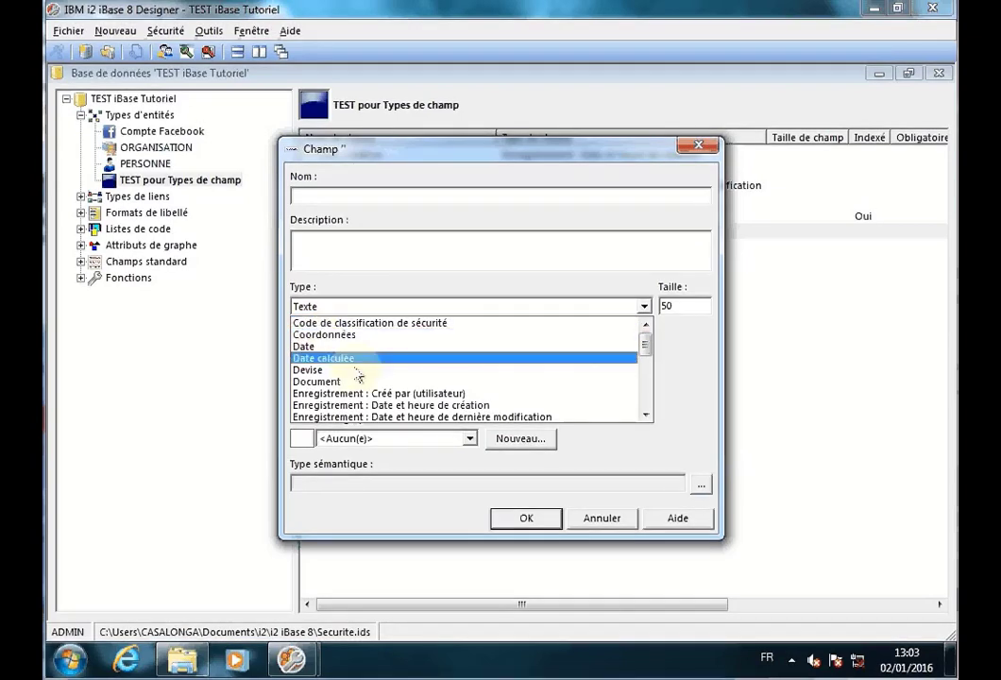
click(347, 336)
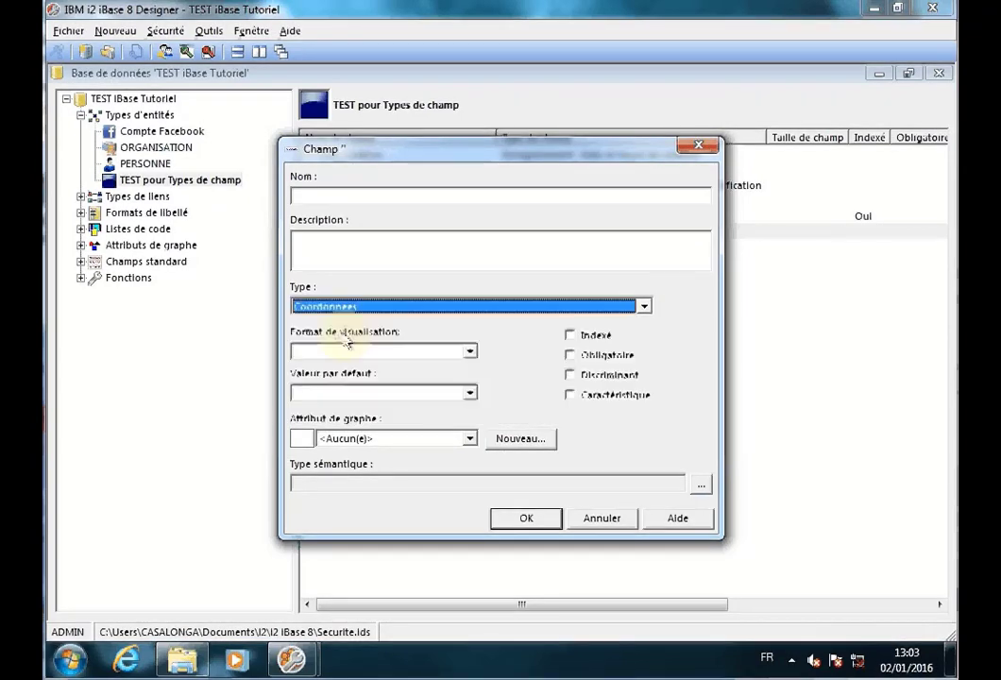
click(321, 193)
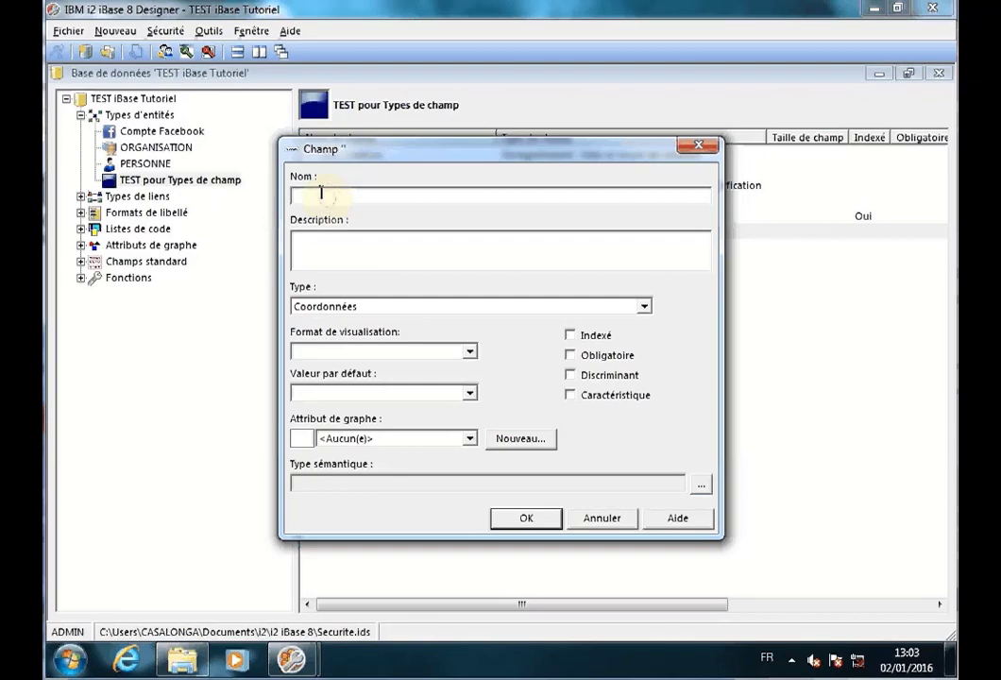
text(Champ coordonnées)
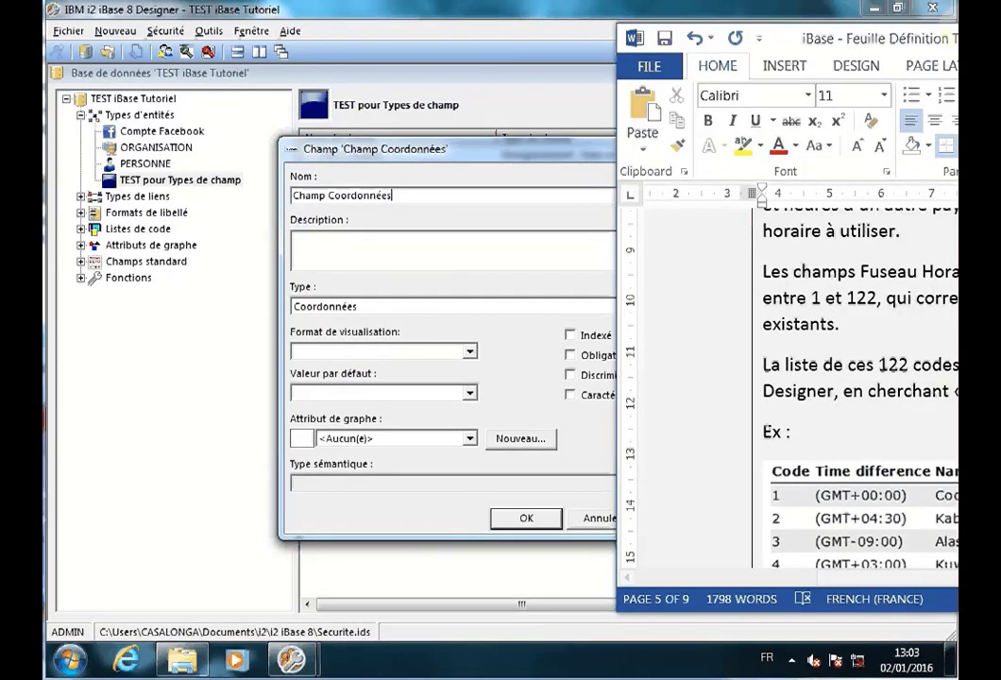
- Bring the Word document "iBase - Feuille Définition Types.doc" into view and read the coordinate formats it lists
drag(990, 39, 478, 39)
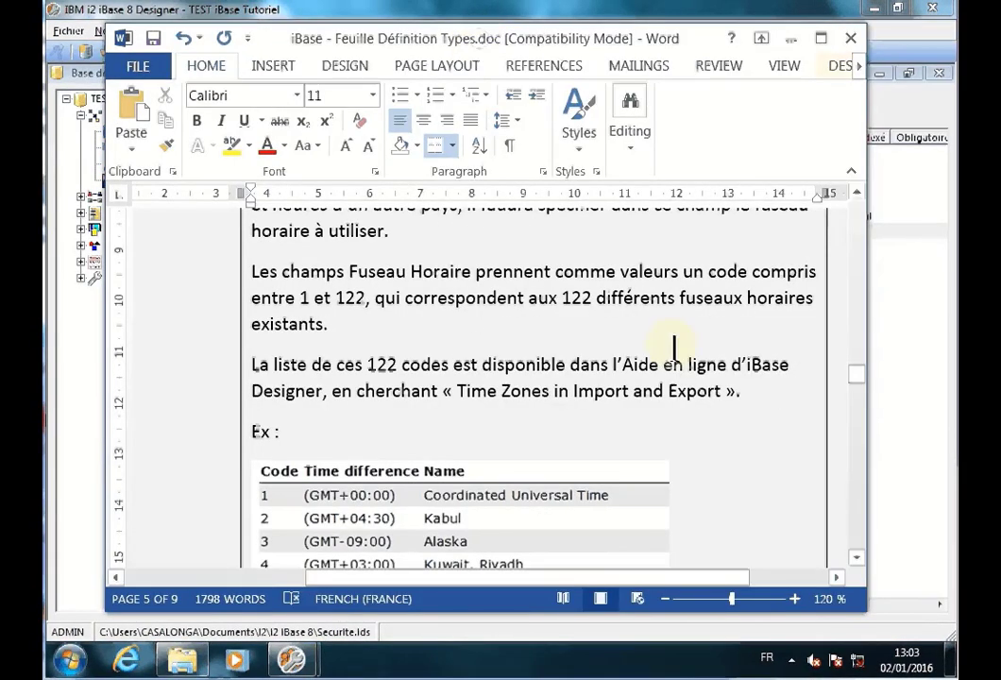
click(698, 388)
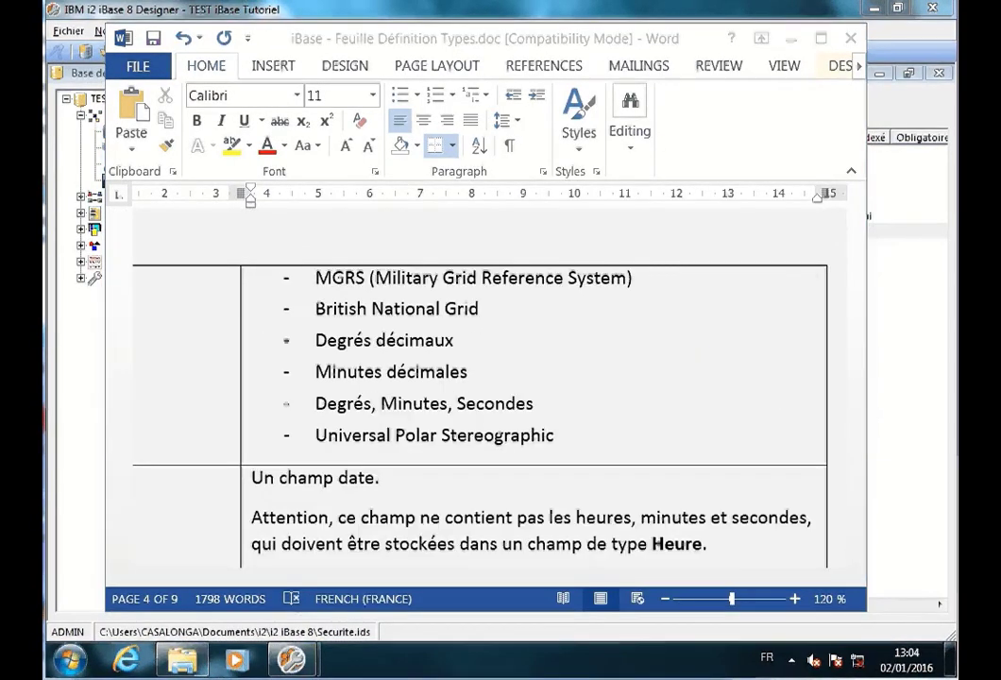
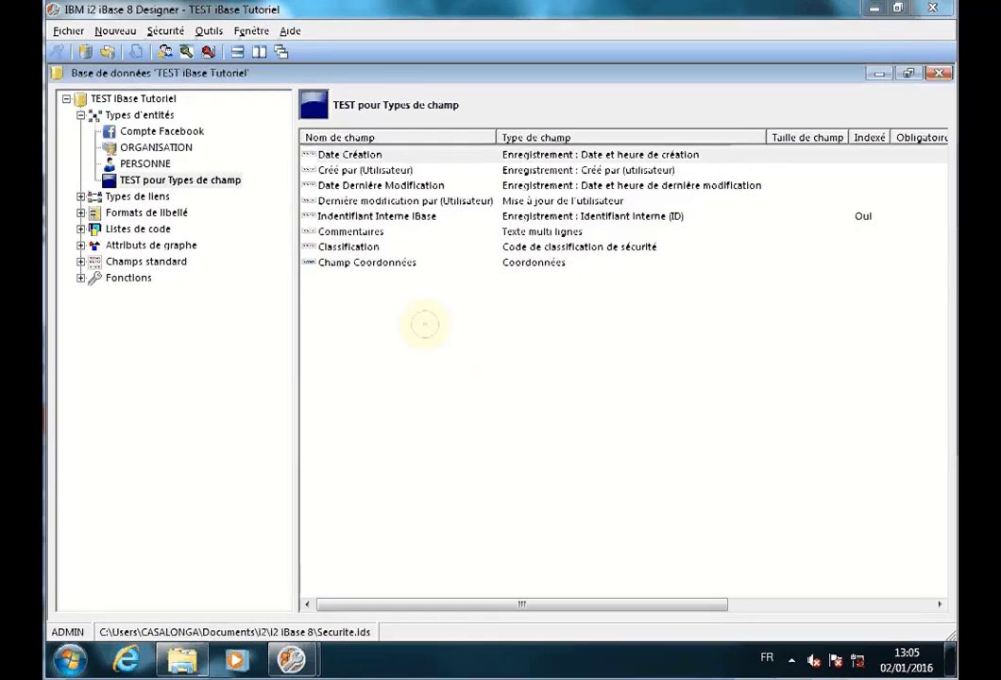
- Add a field named "Latitude" of type Nombre réel to the "TEST pour Types de champ" entity type
text(La)
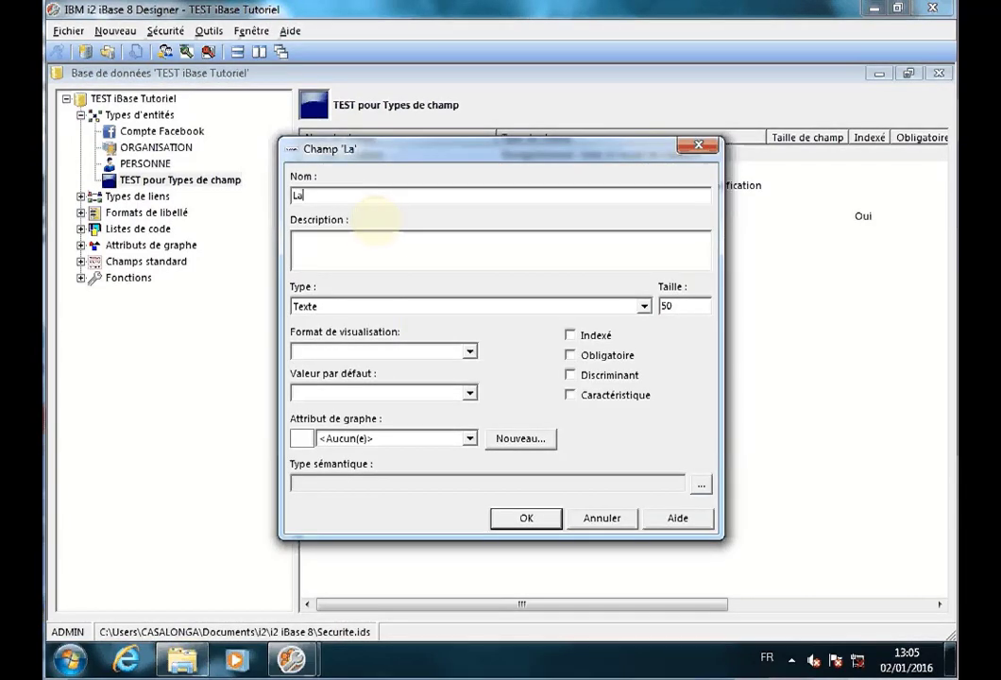
text(titude)
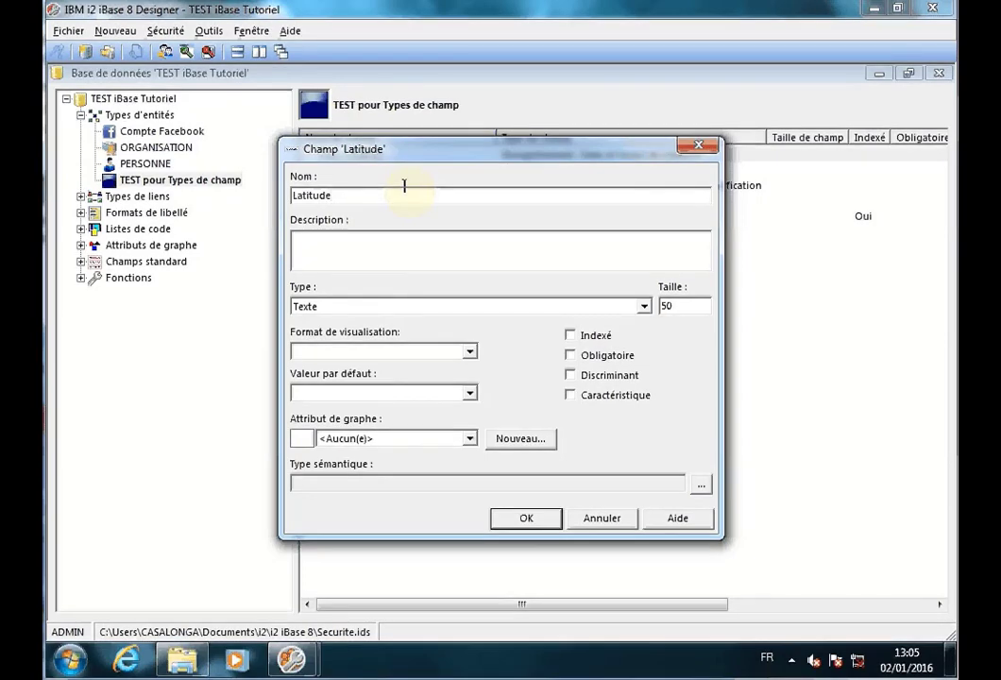
key(Tab)
key(Tab)
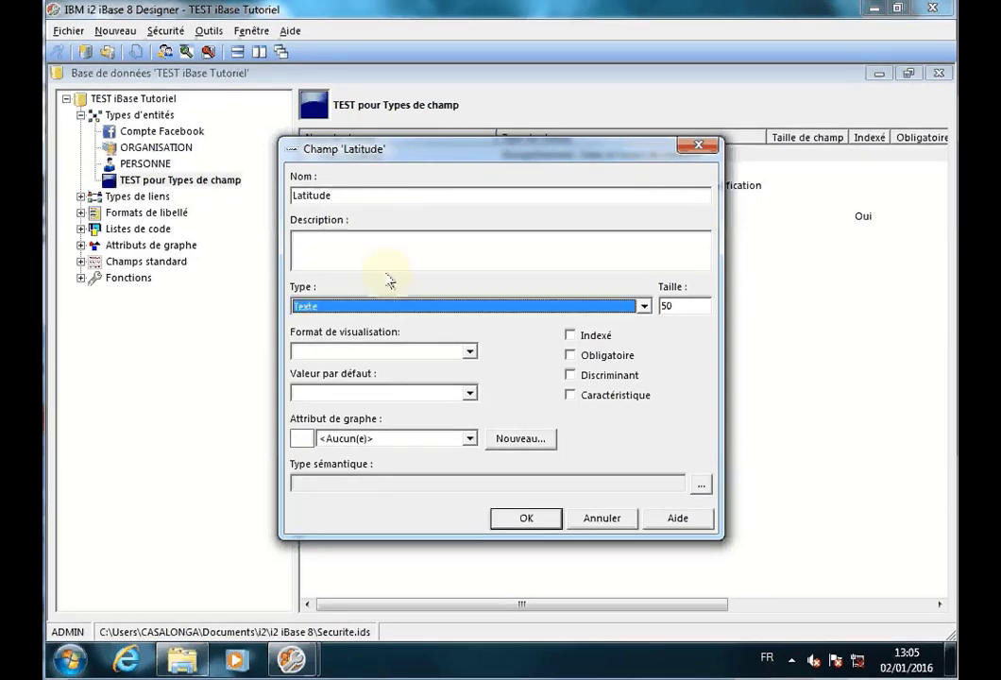
key(n)
key(n)
key(n)
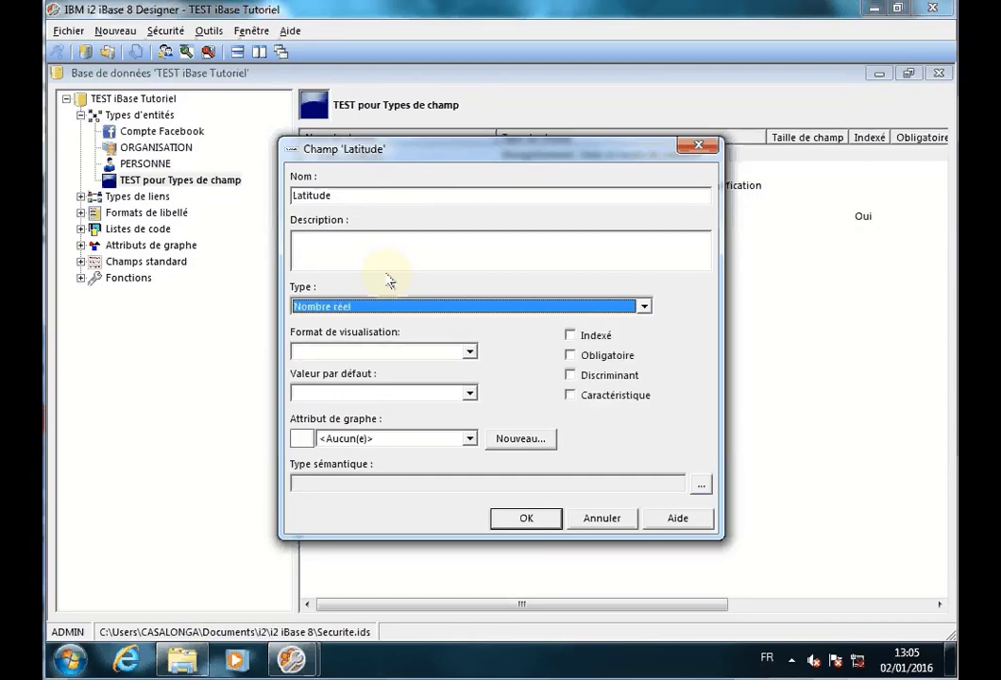
click(525, 517)
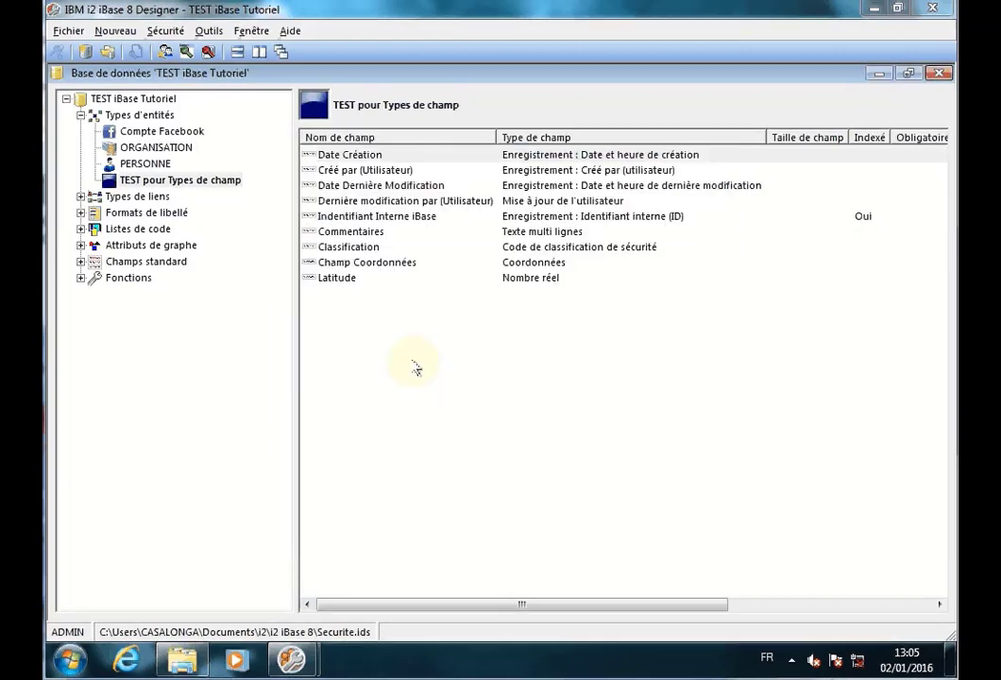
- Add a field named "Longitude" of type Nombre réel to the "TEST pour Types de champ" entity type
right_click(380, 345)
click(426, 357)
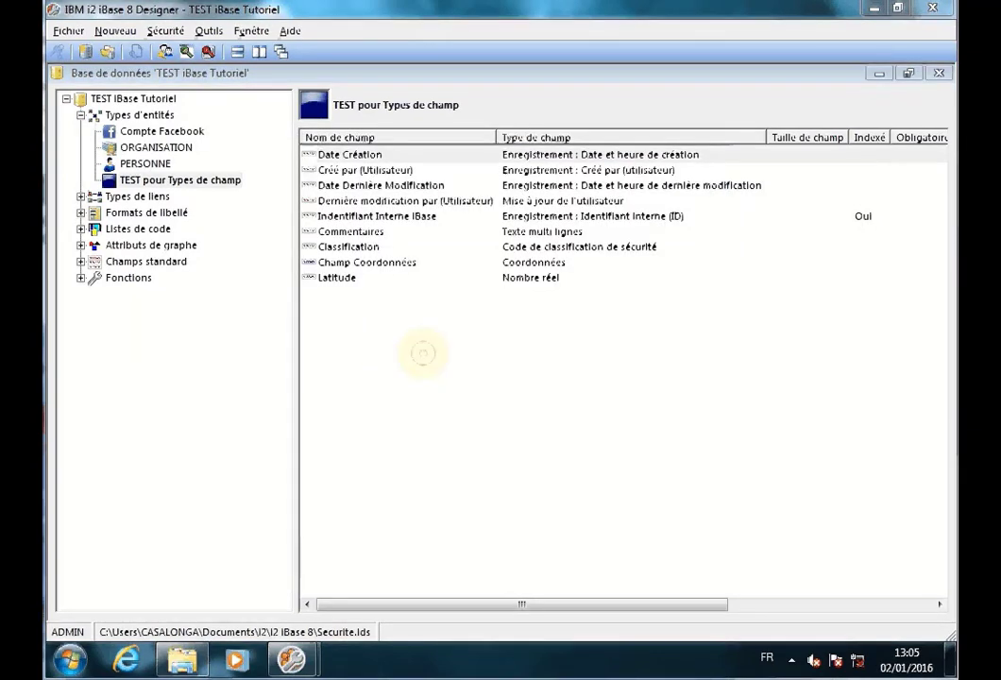
text(Longitude)
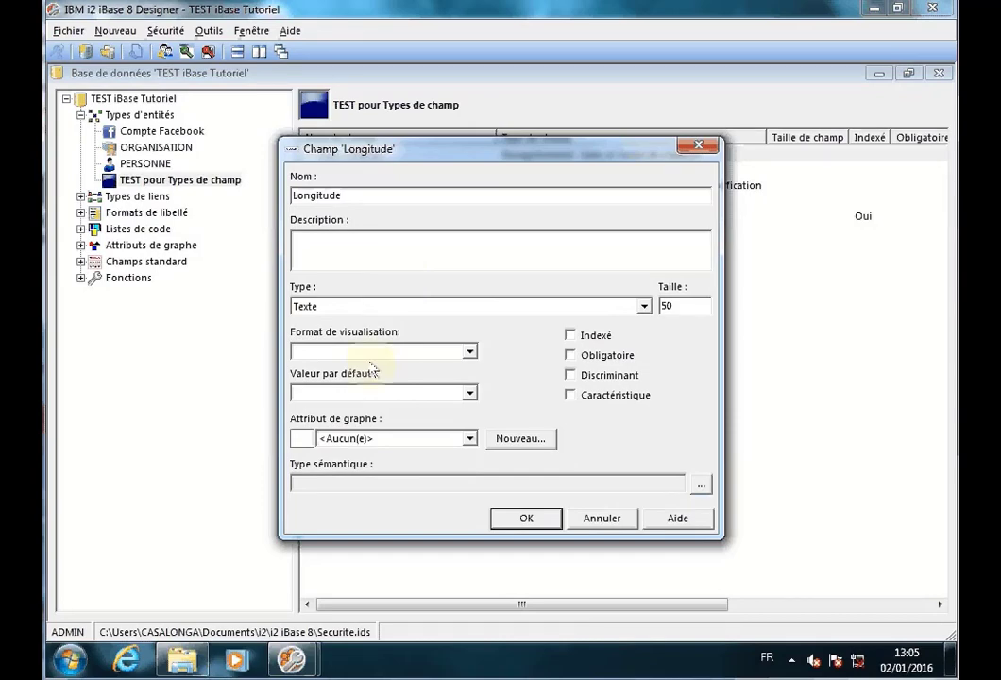
click(368, 306)
scroll(368, 311, up, 3)
key(Down)
key(Down)
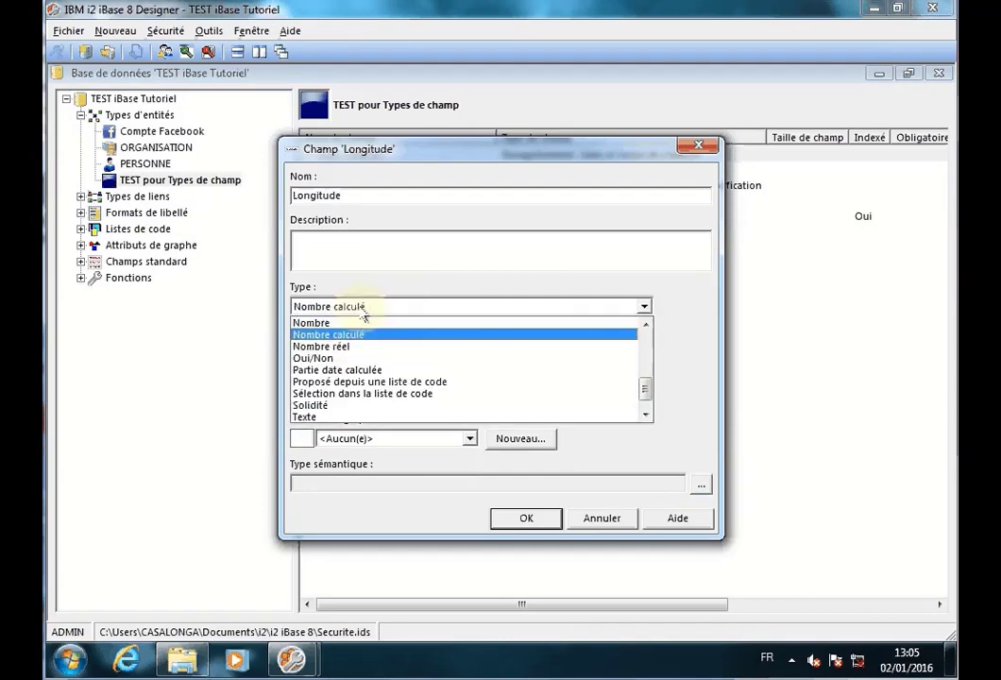
key(Return)
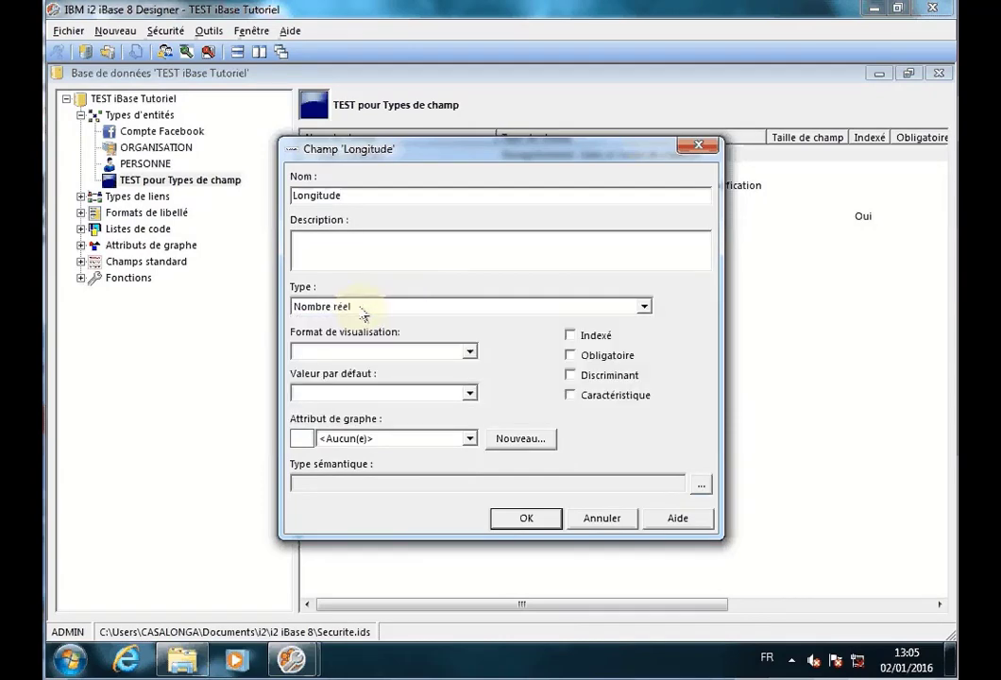
click(525, 518)
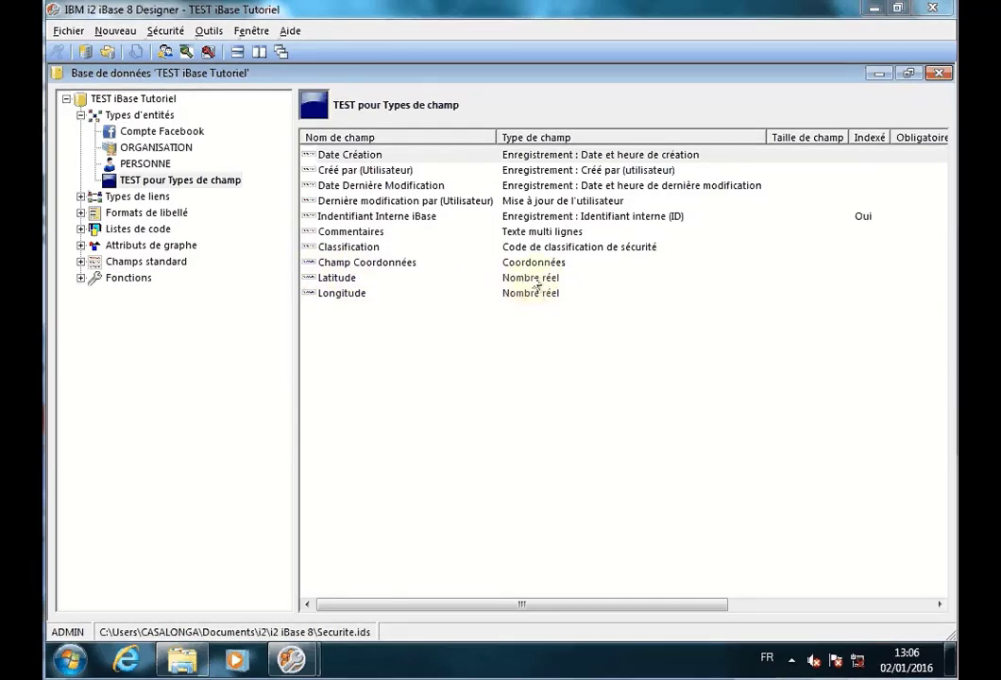
- Add a field named "Champ Date" of type Date to the "TEST pour Types de champ" entity type
right_click(427, 365)
click(477, 370)
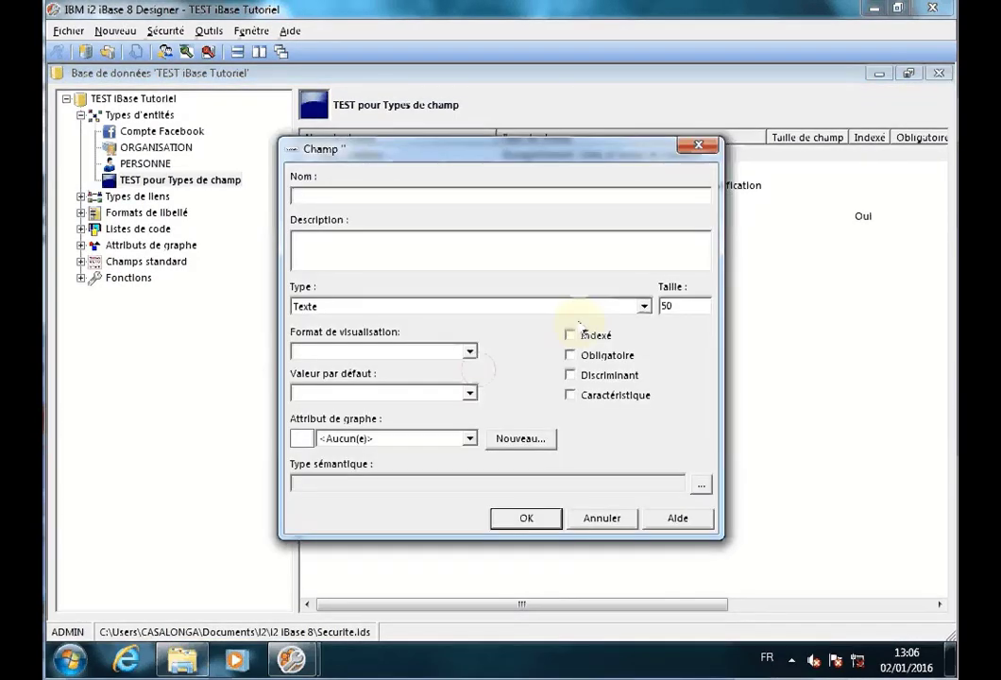
click(644, 309)
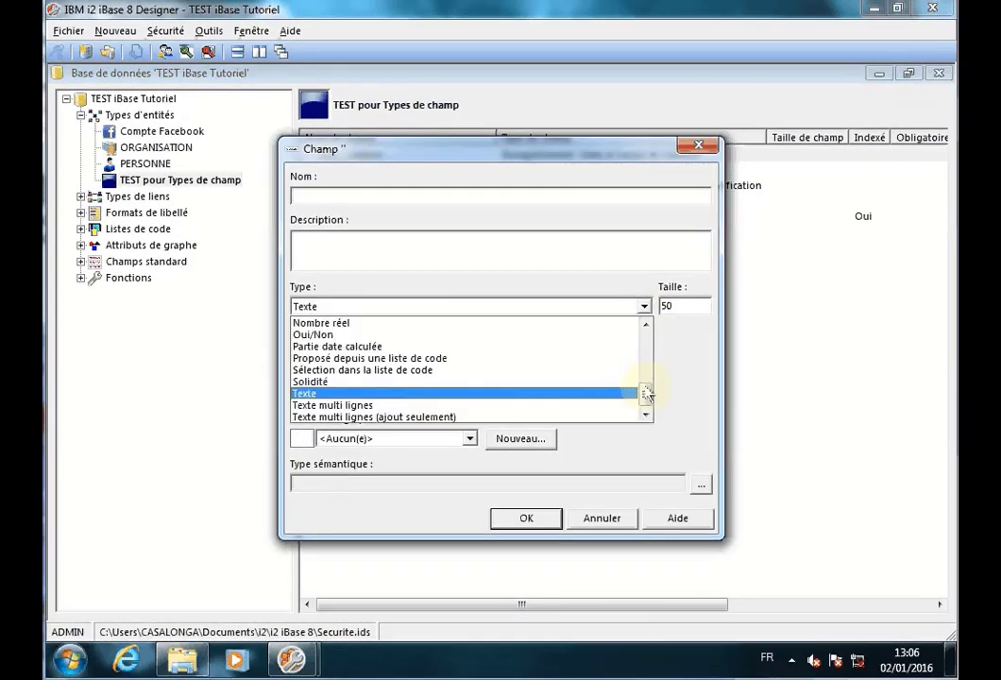
drag(646, 396, 646, 336)
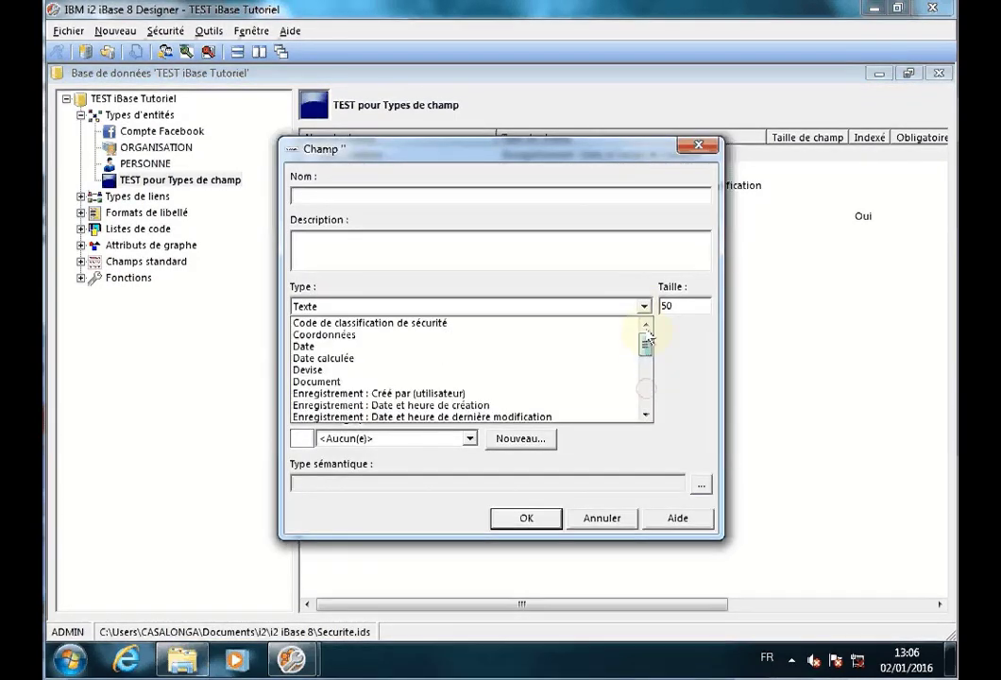
click(314, 347)
click(309, 192)
text(Champ Date)
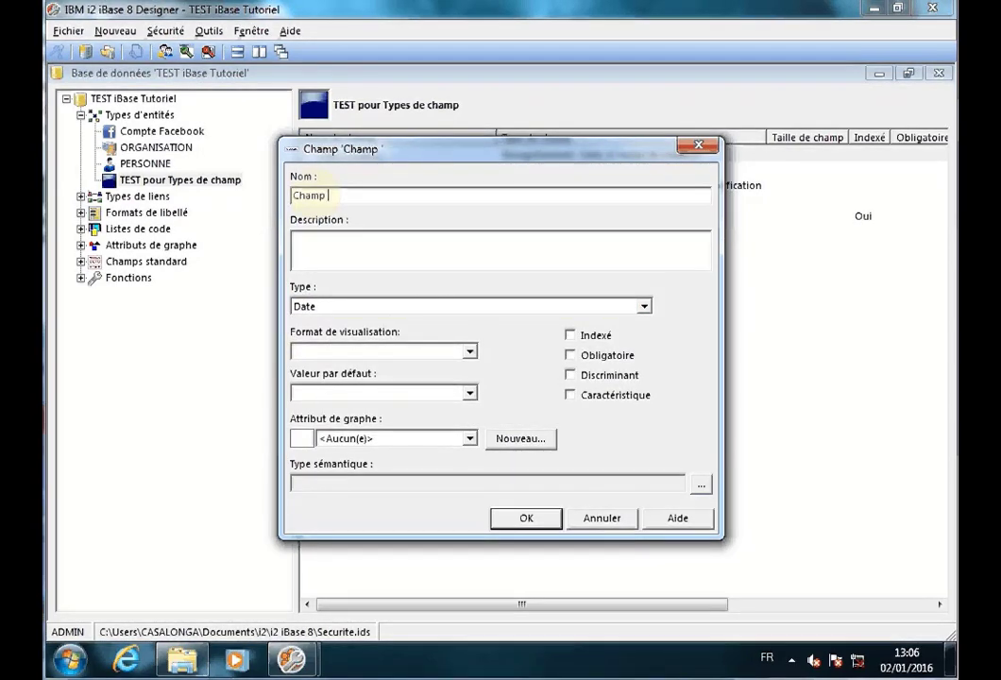
click(525, 518)
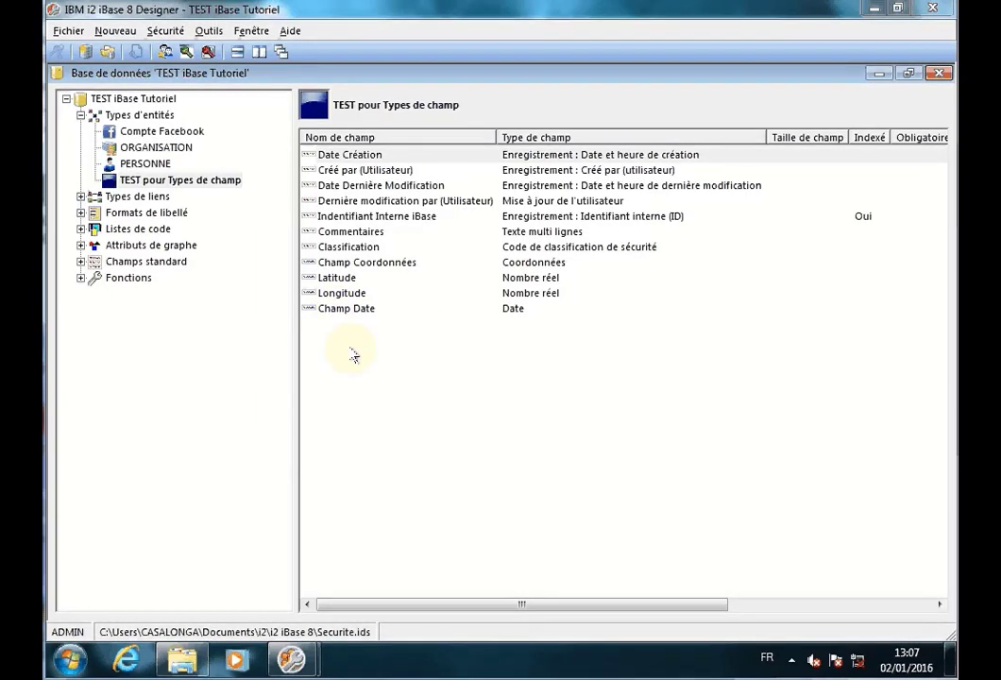
- Define a new field named "Champ Date Calculée" of type Date calculée in the "TEST pour Types de champ" entity type
right_click(350, 354)
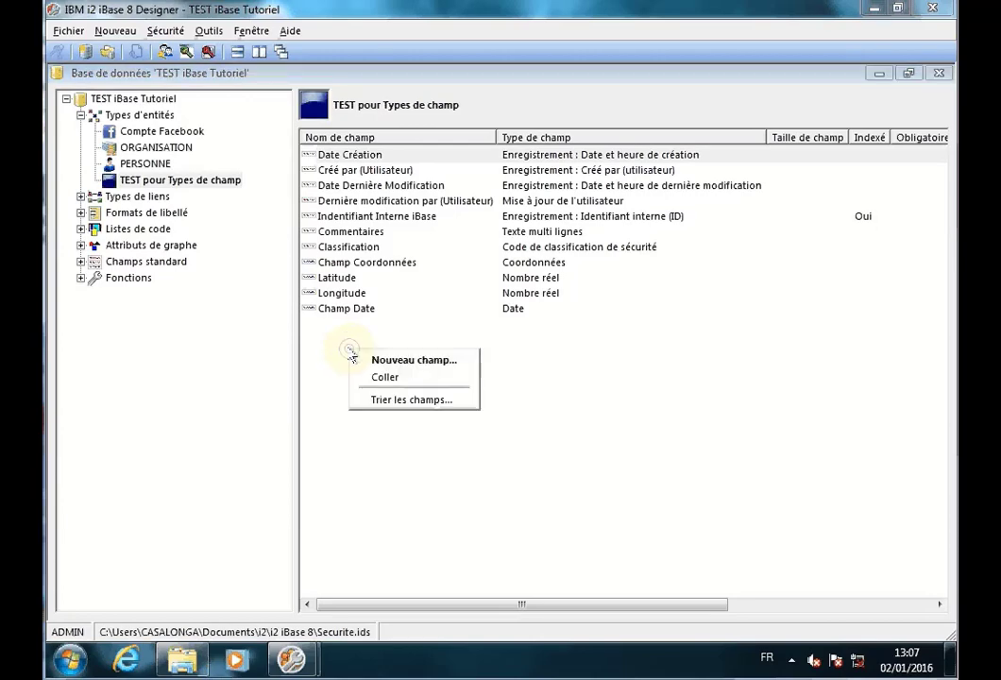
click(410, 359)
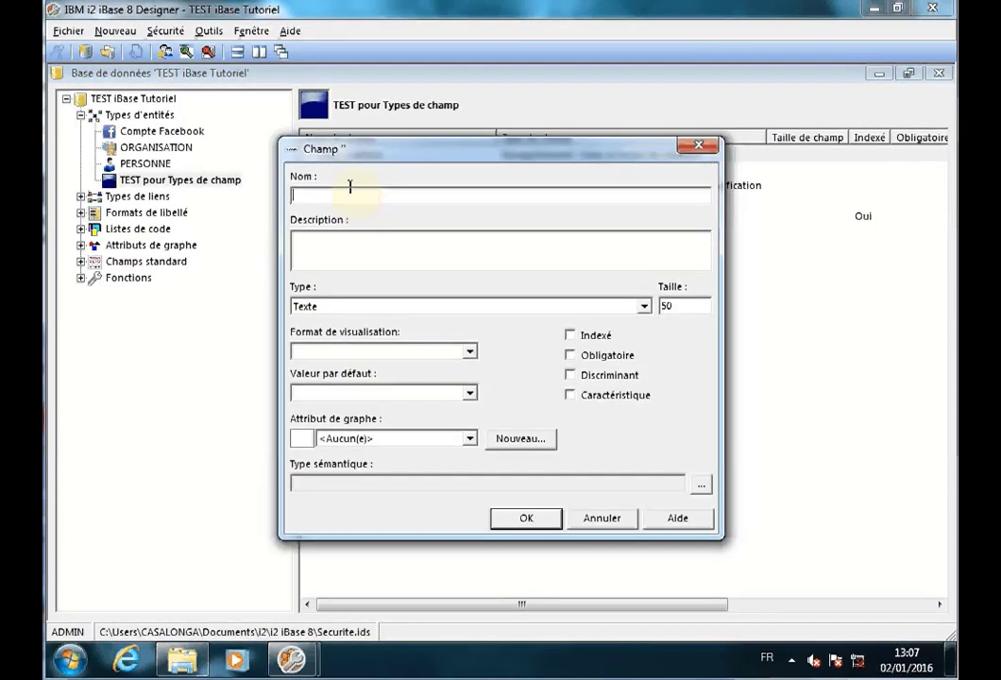
click(643, 306)
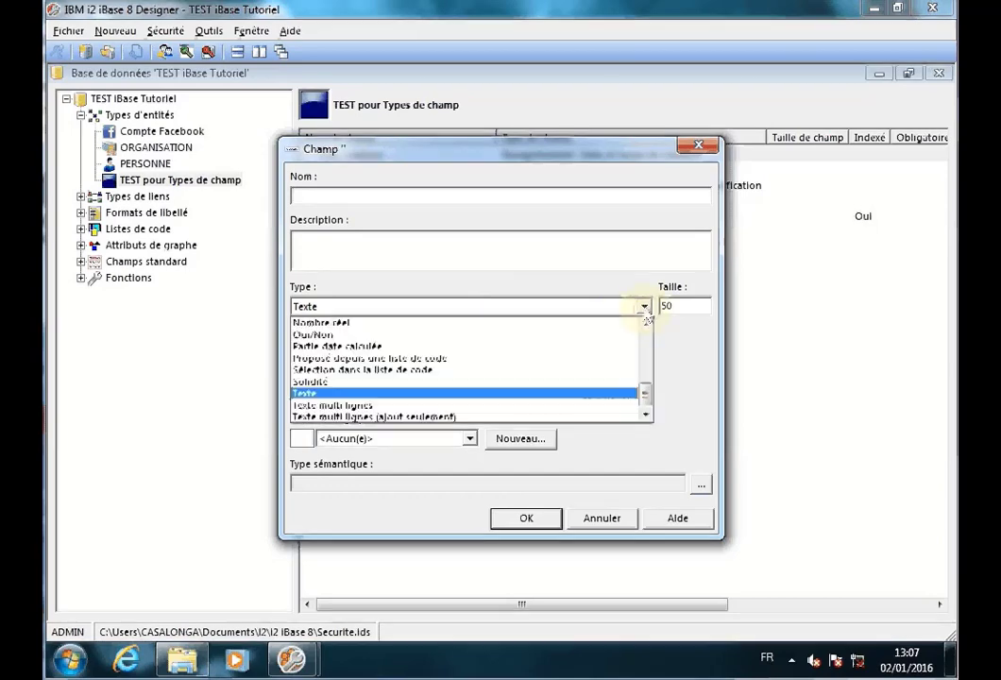
scroll(454, 373, up, 5)
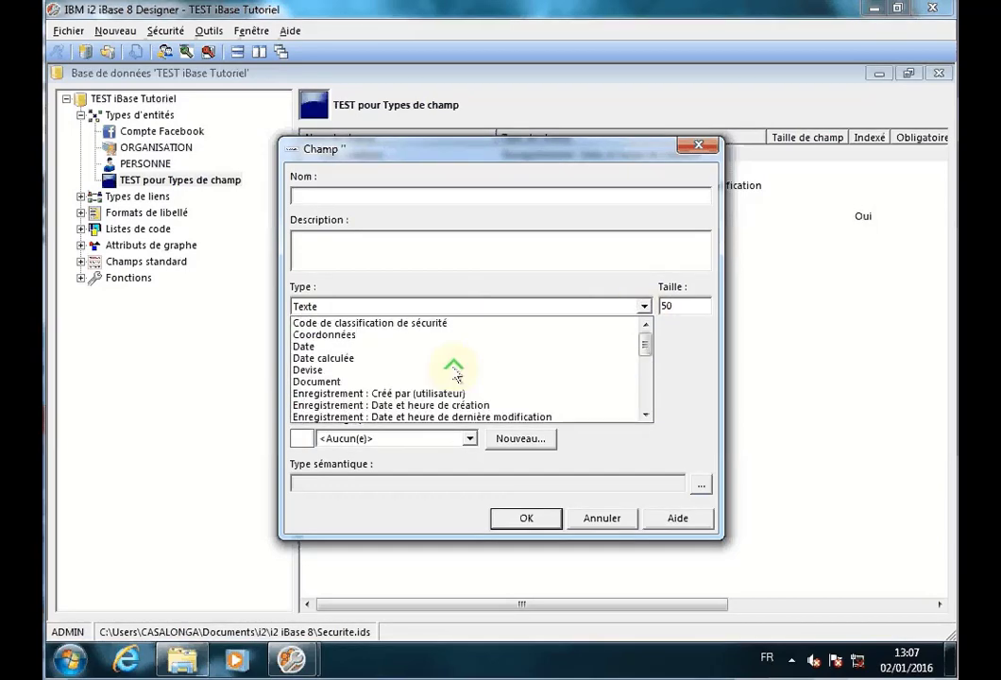
click(332, 358)
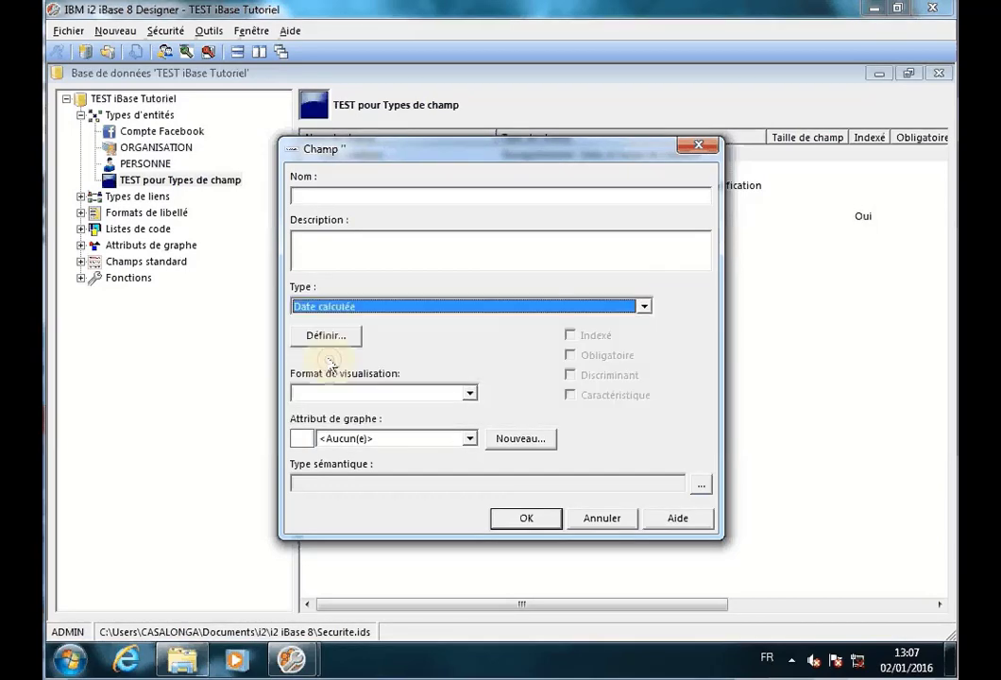
click(340, 192)
text(Champ)
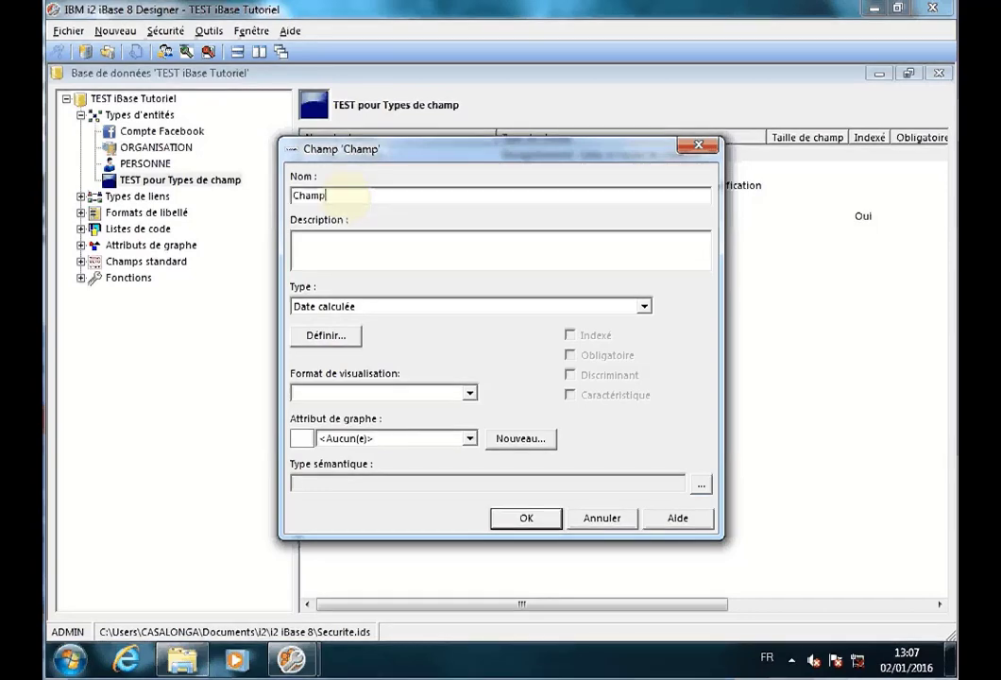
text( Date Calculée)
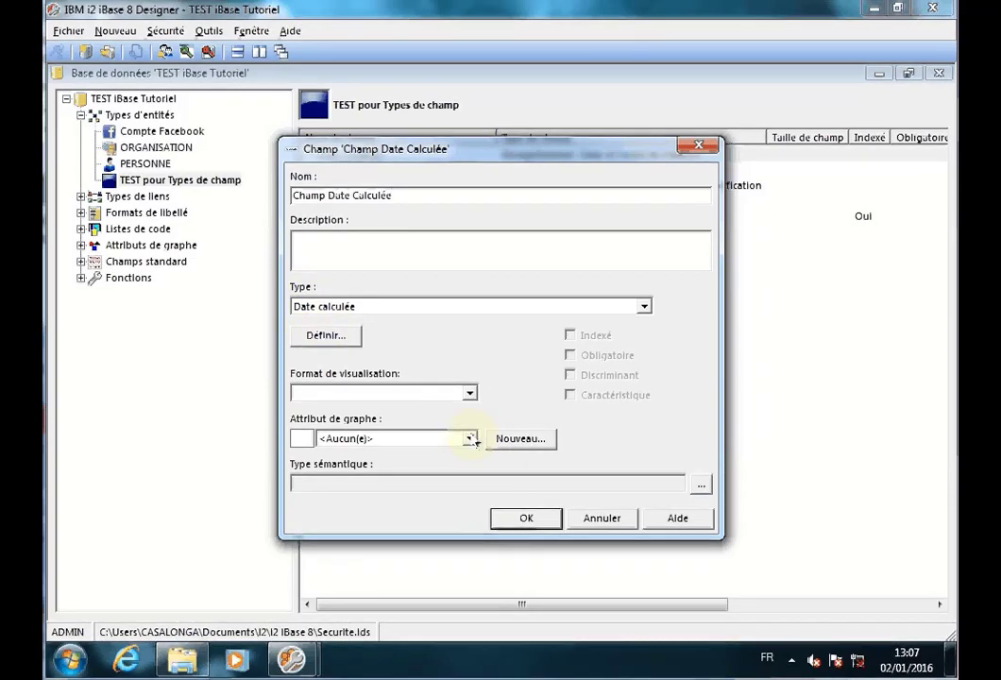
click(524, 518)
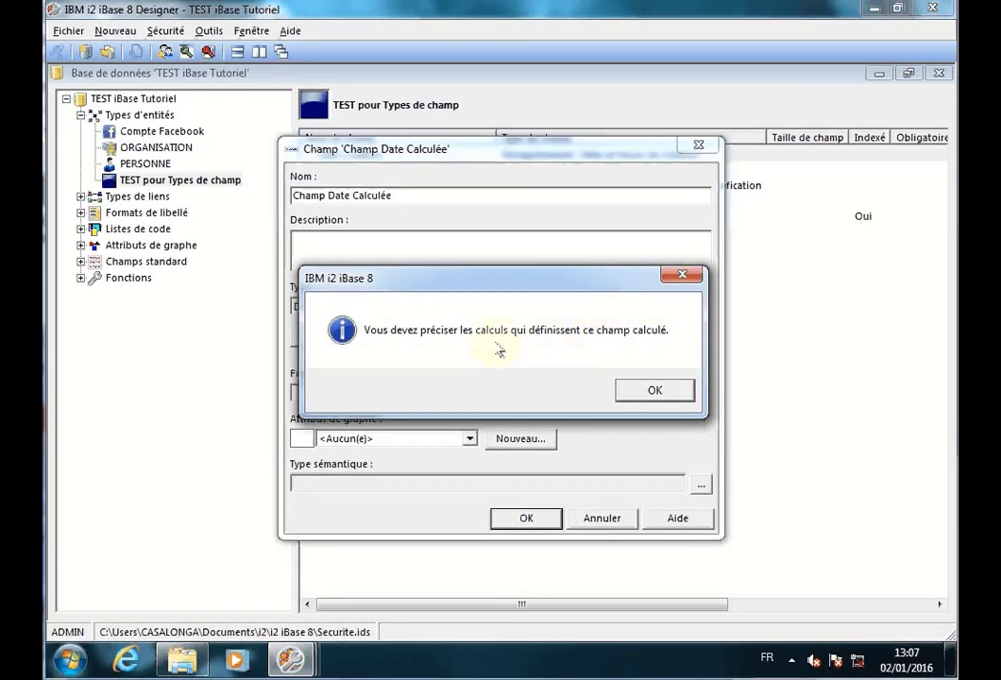
click(654, 389)
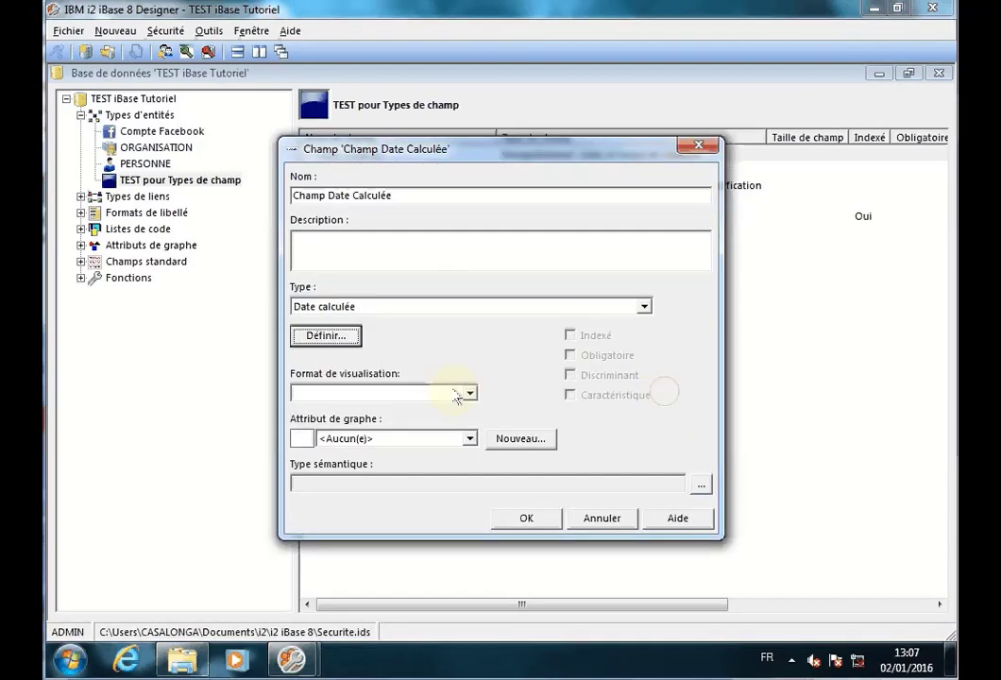
- Base the date calculation of "Champ Date Calculée" on the database field Date Dernière Modification
click(334, 342)
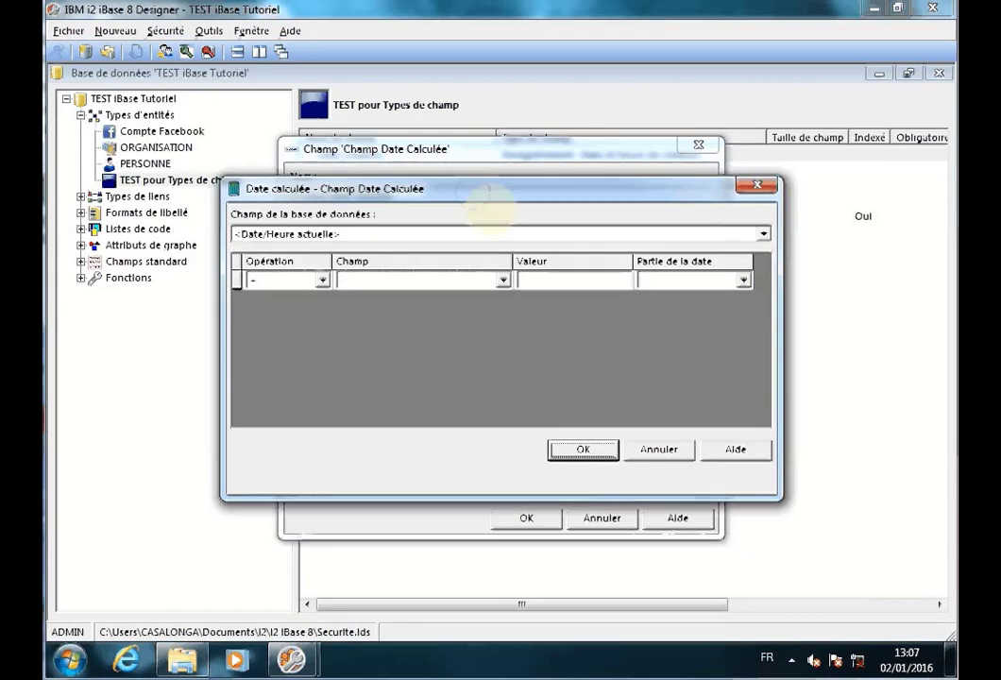
drag(477, 196, 559, 279)
drag(412, 272, 376, 206)
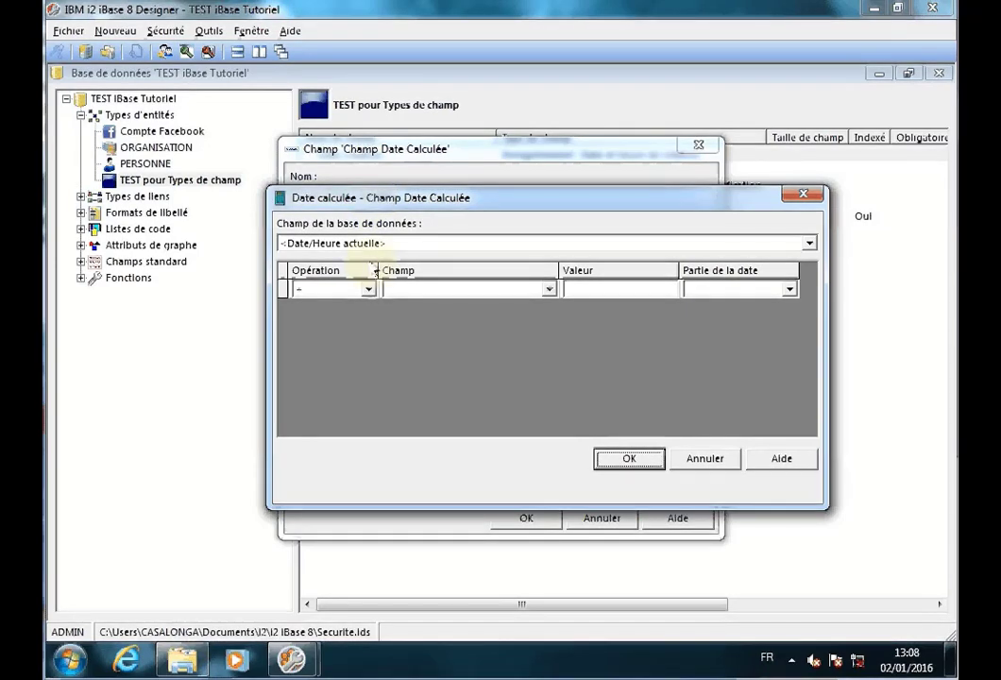
click(368, 289)
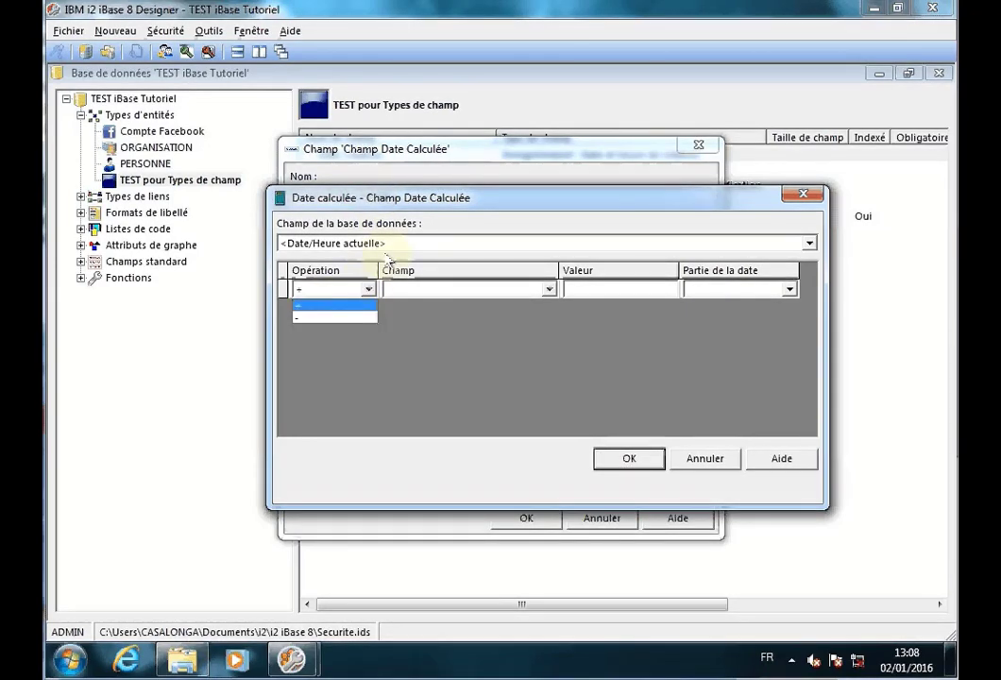
click(423, 252)
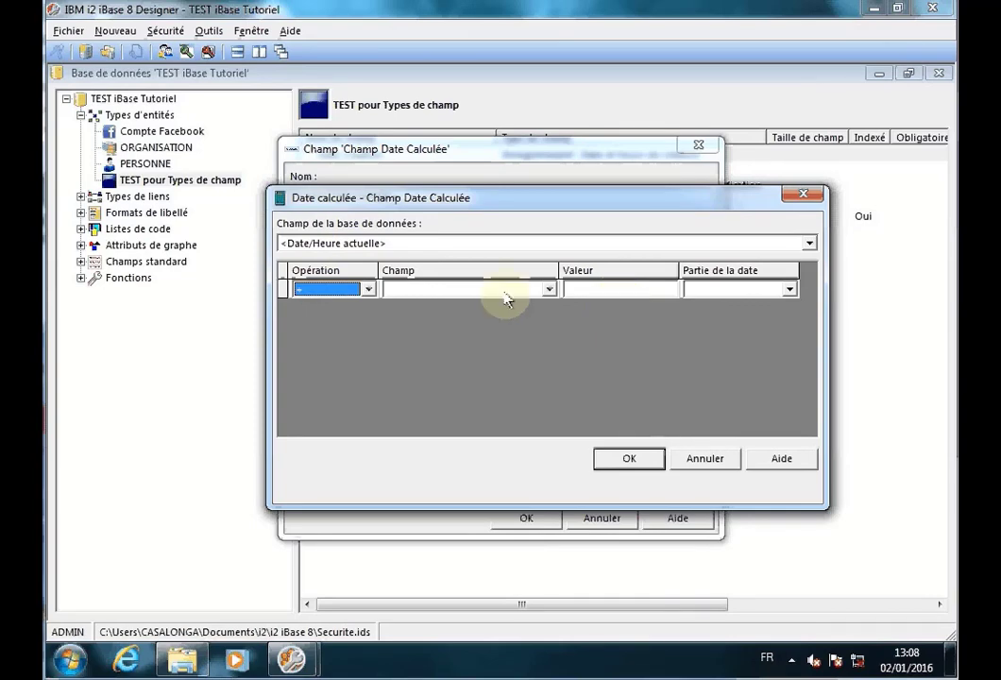
click(407, 247)
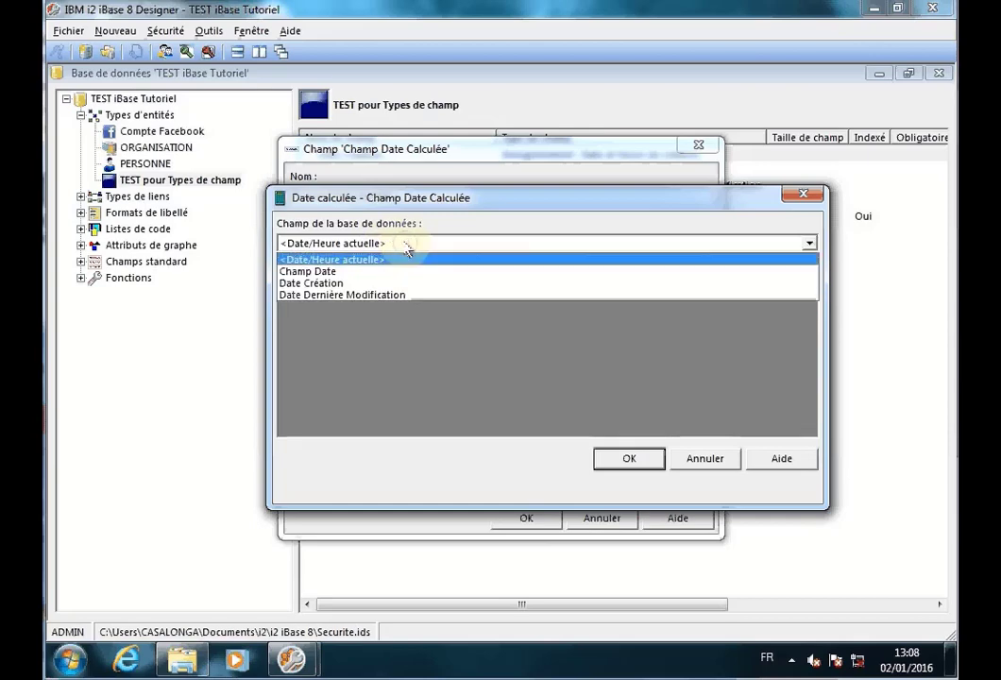
click(326, 294)
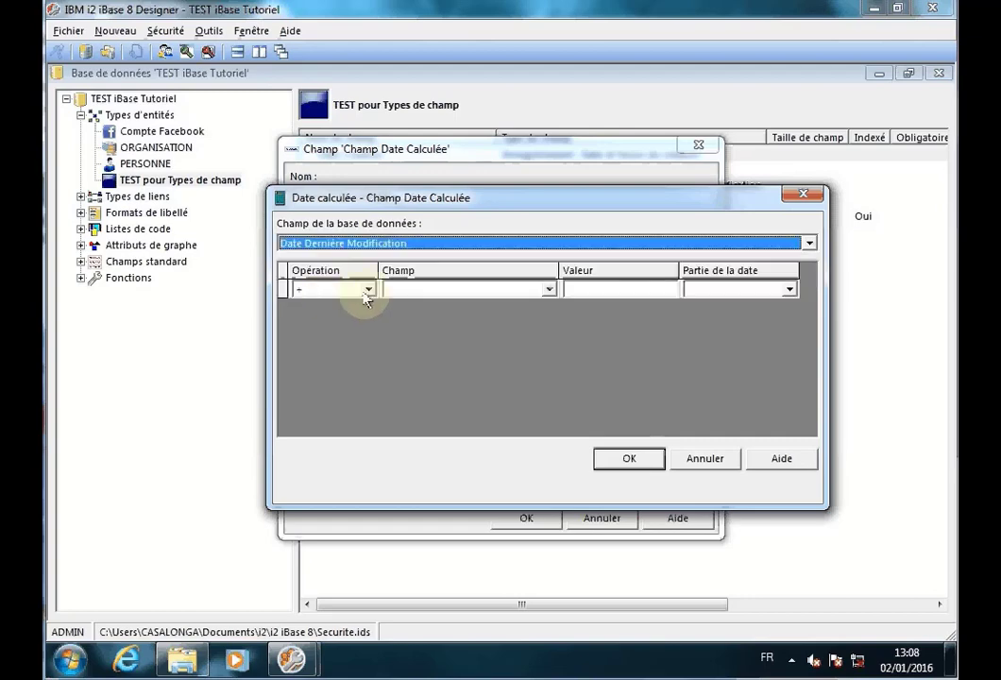
- Make the calculation add 2 Années to the base date, and save both the calculation and the "Champ Date Calculée" field
click(369, 291)
click(366, 298)
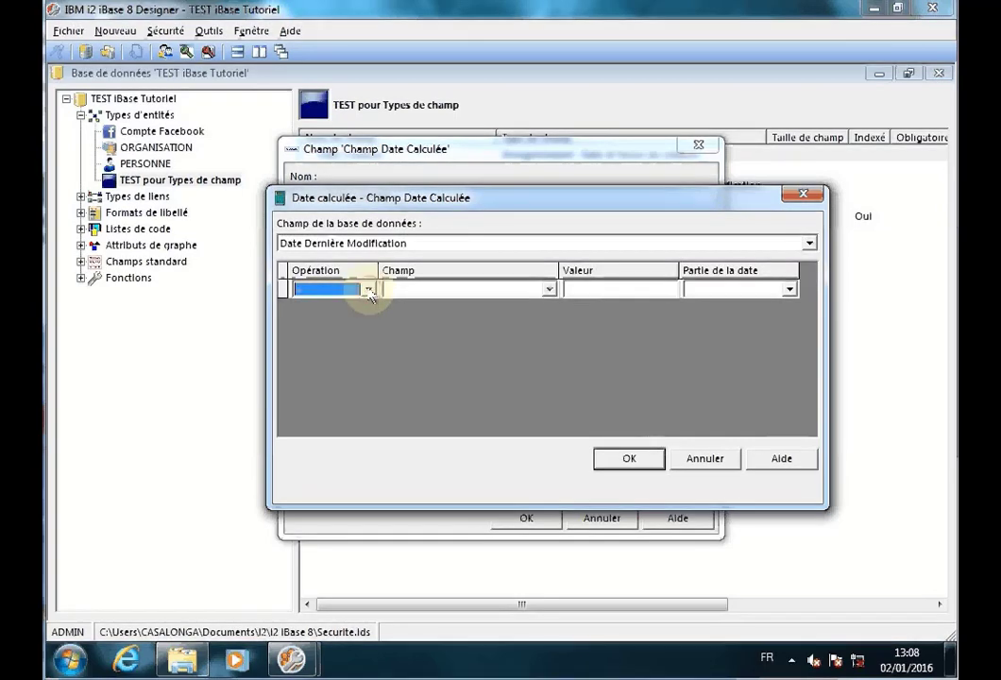
click(644, 286)
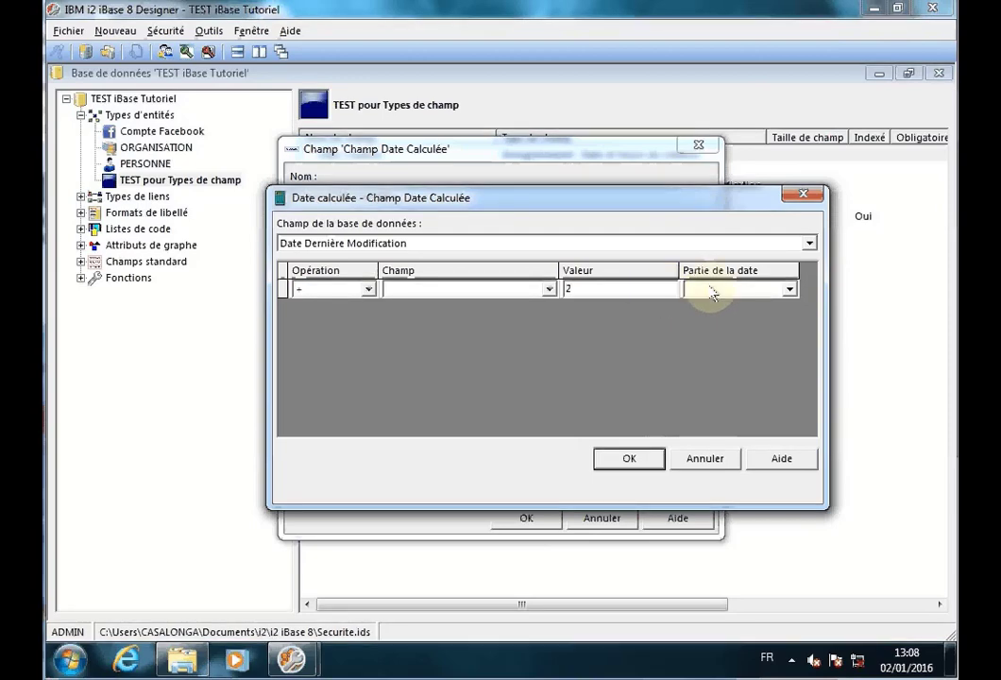
click(789, 289)
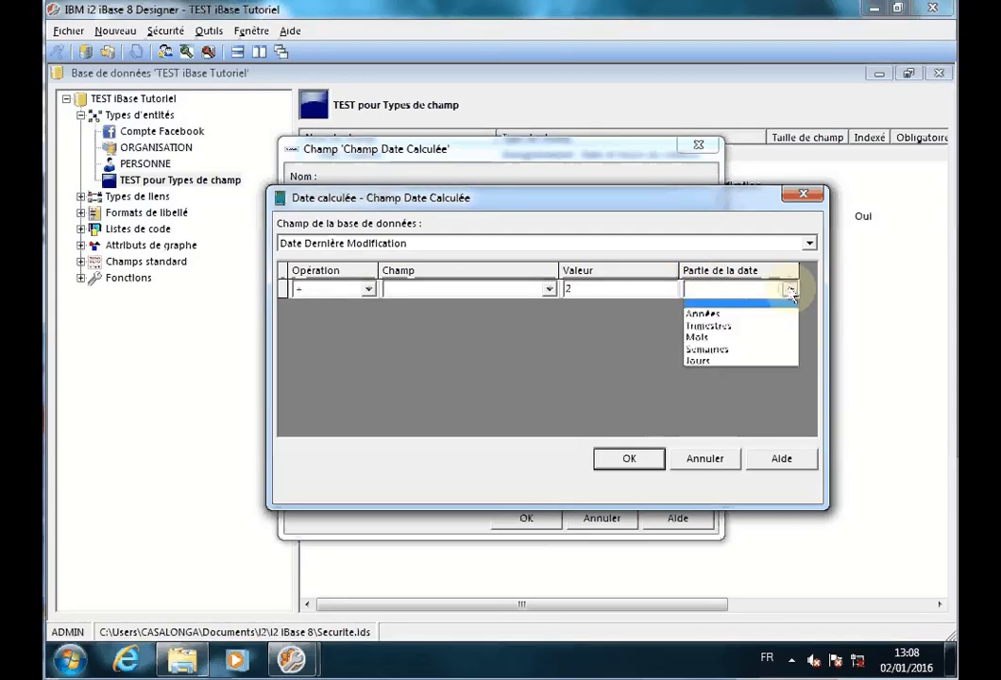
click(733, 318)
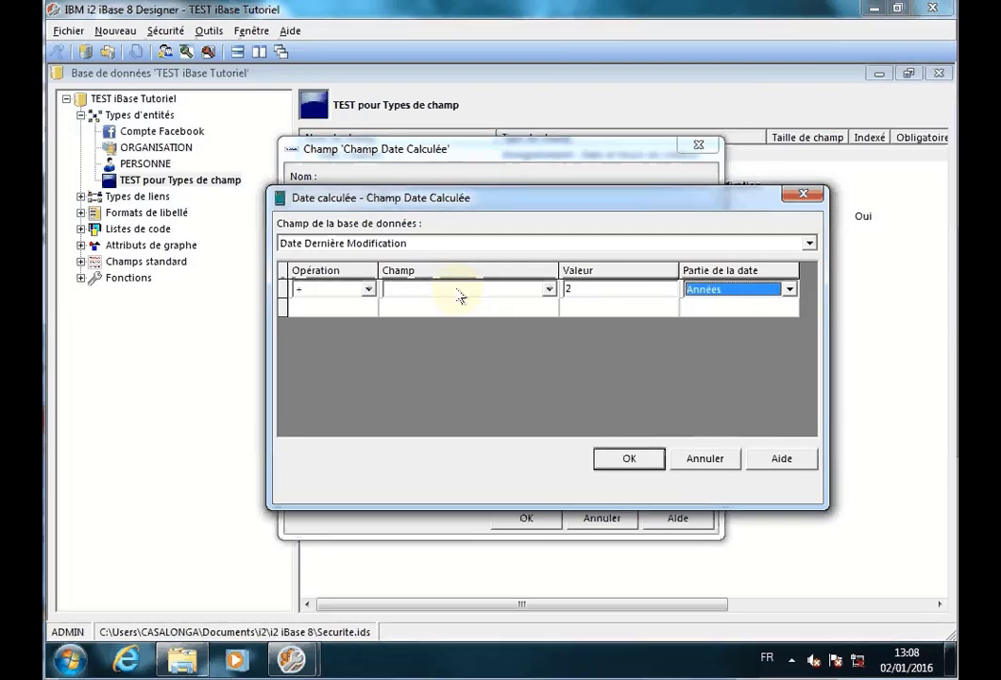
drag(504, 198, 499, 272)
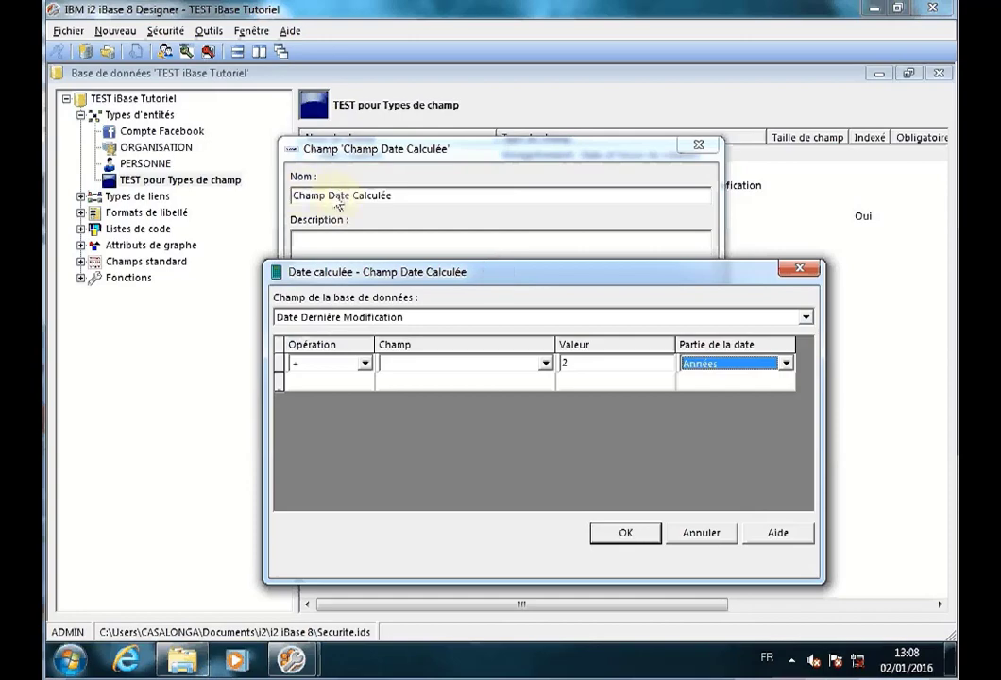
drag(545, 277, 546, 168)
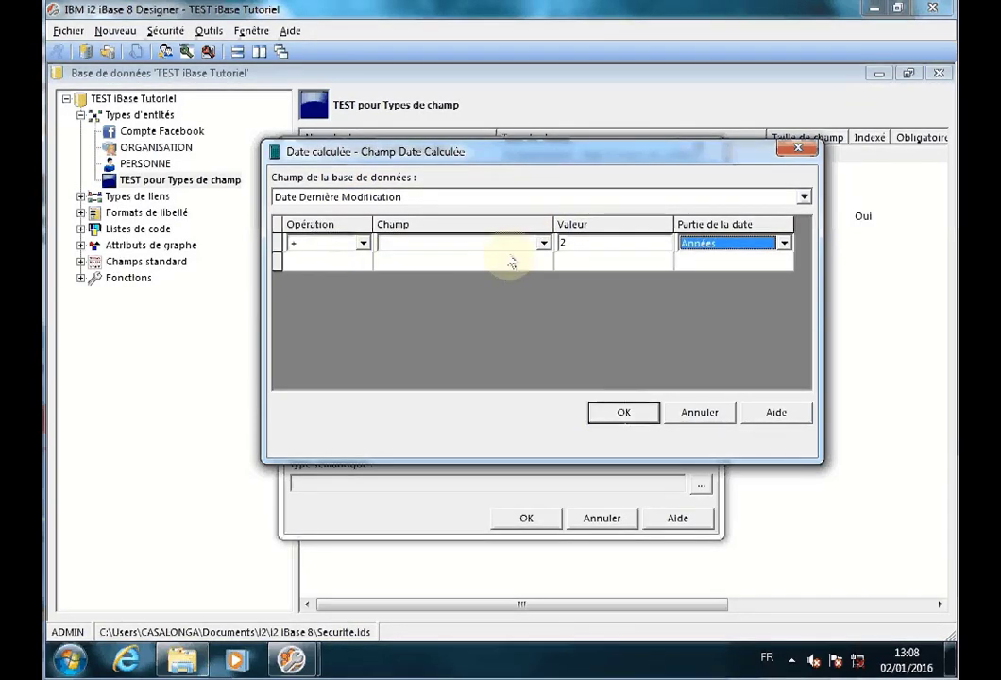
click(625, 415)
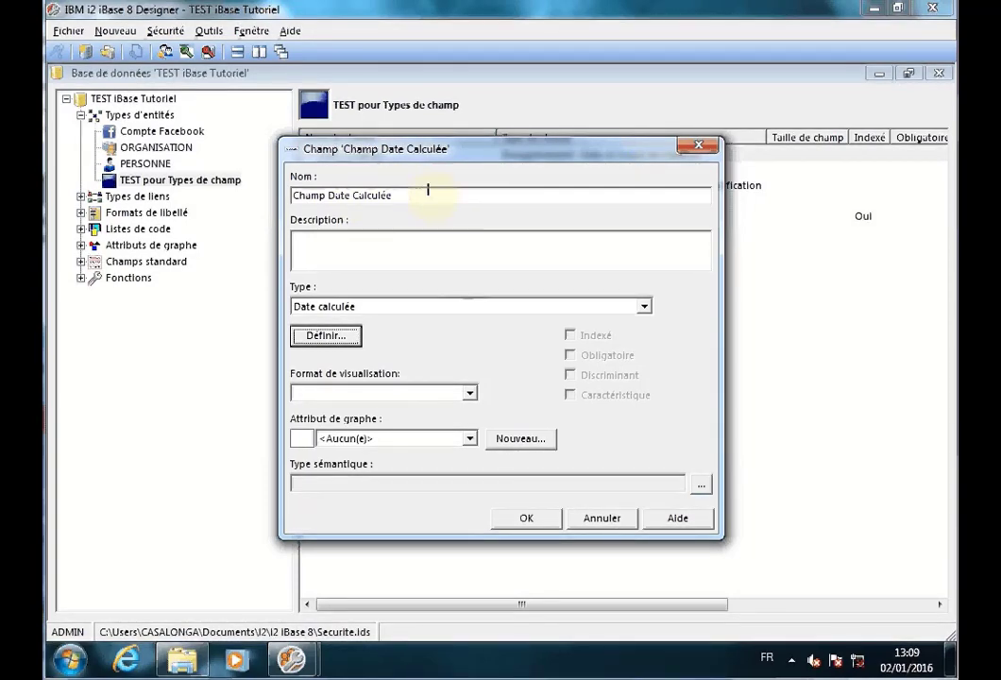
click(526, 517)
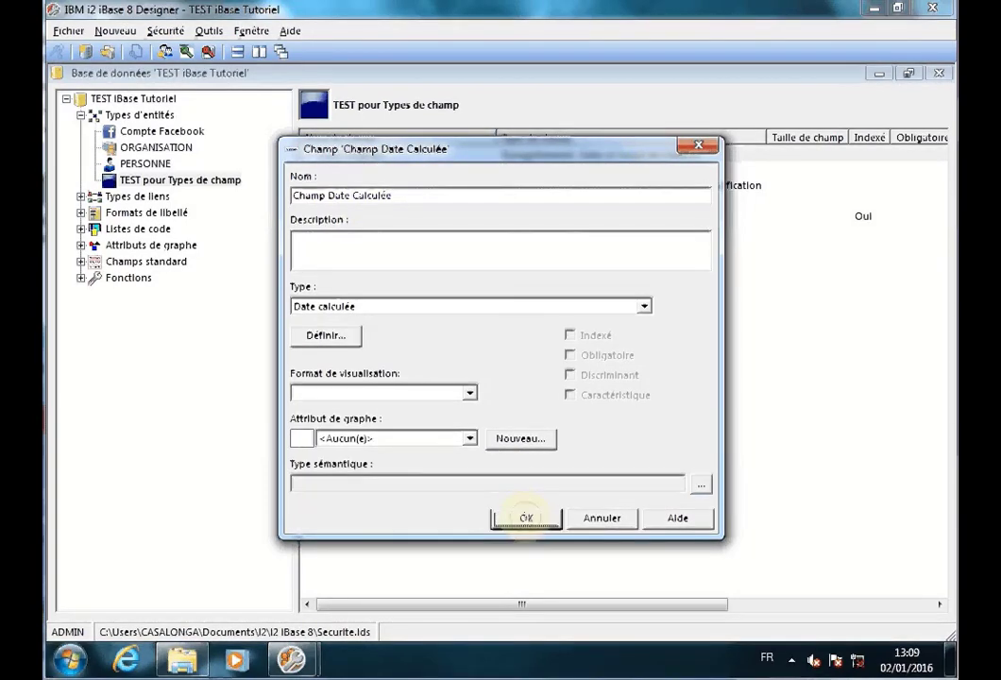
- Add a field named "Champ Devise" of type Devise to the "TEST pour Types de champ" entity type
right_click(395, 416)
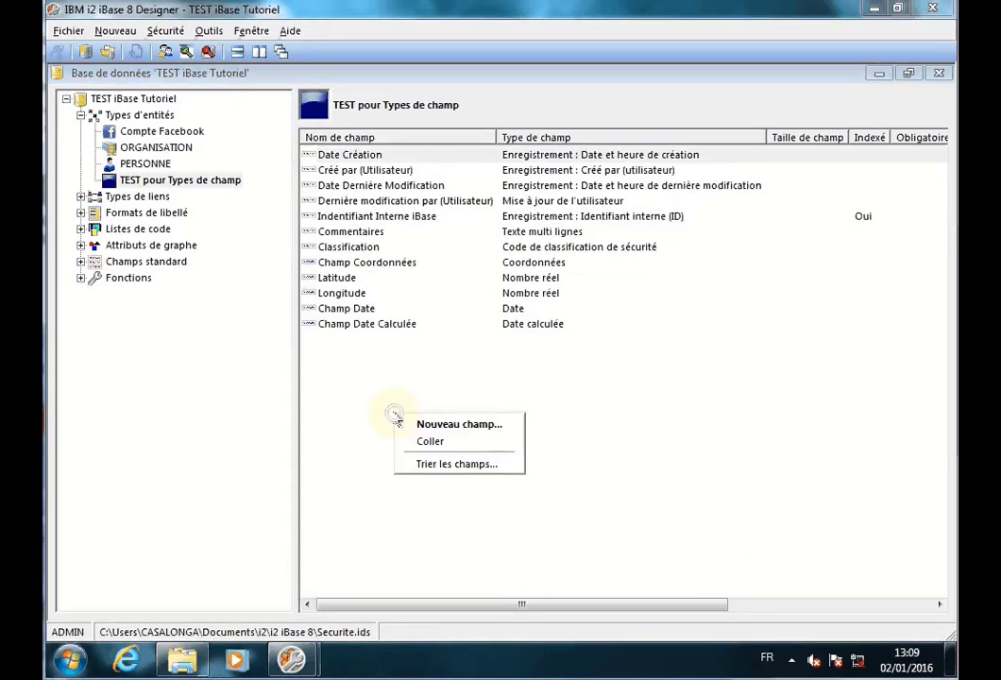
click(425, 424)
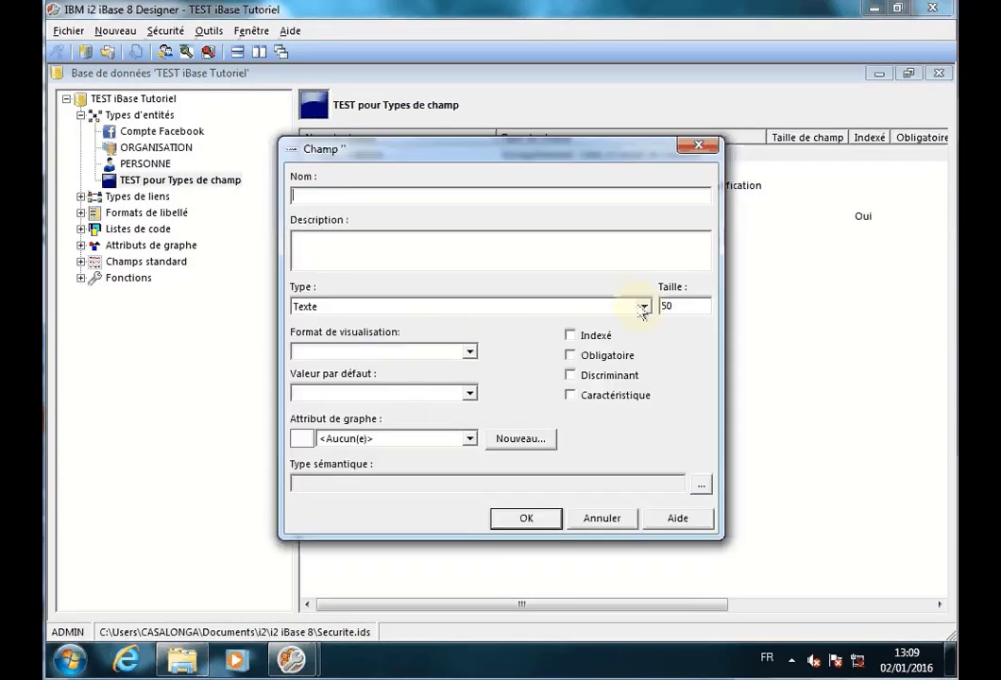
click(642, 307)
scroll(517, 338, up, 4)
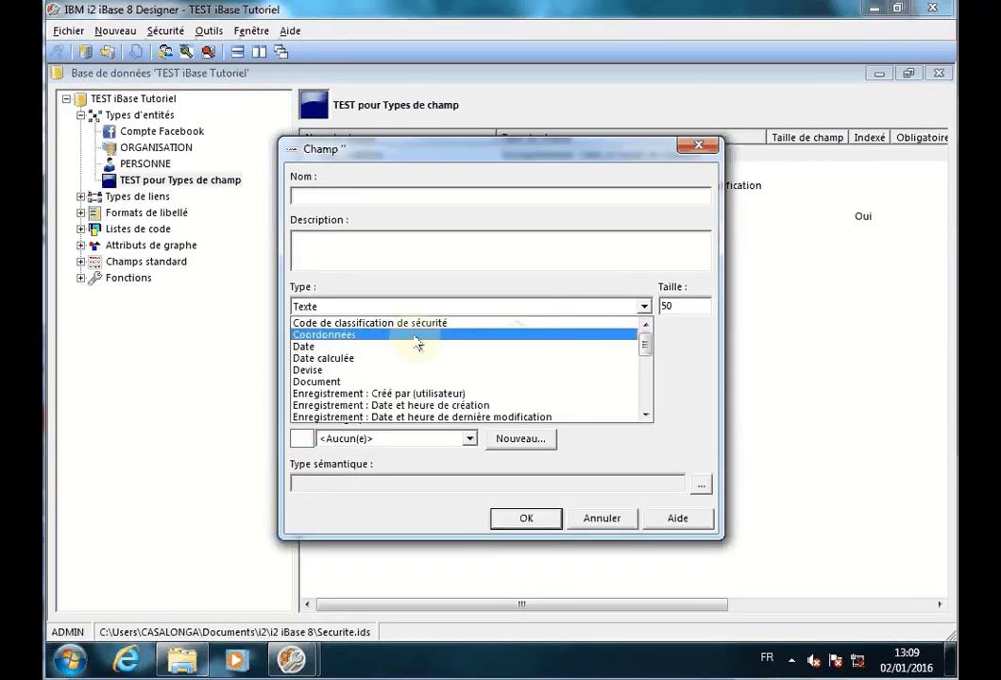
click(308, 371)
click(311, 194)
text(Champ Devise)
click(385, 240)
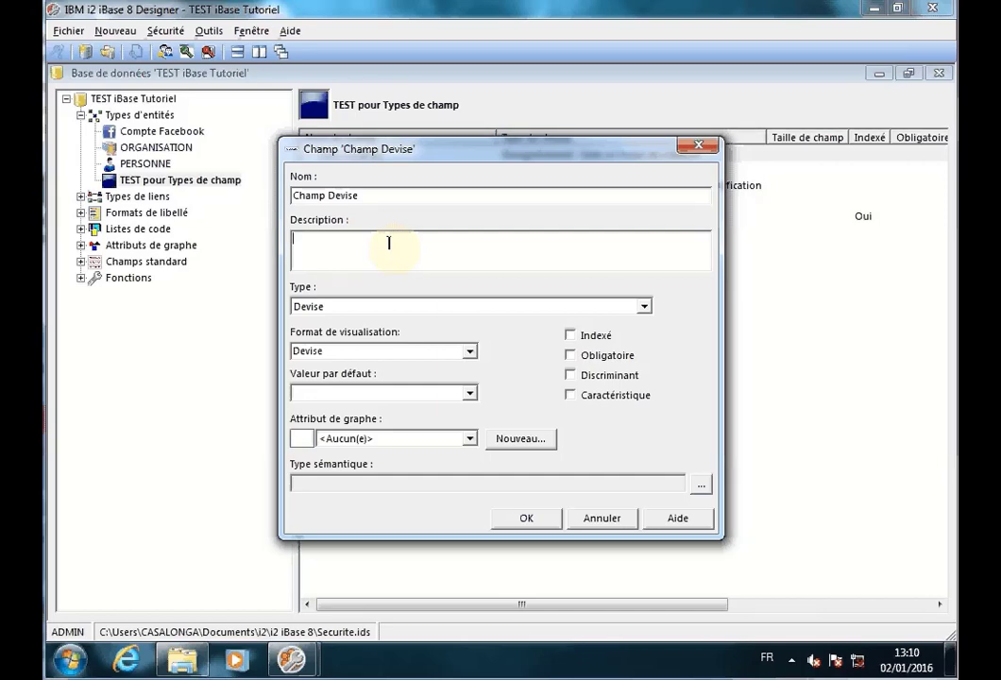
click(359, 195)
drag(552, 153, 623, 165)
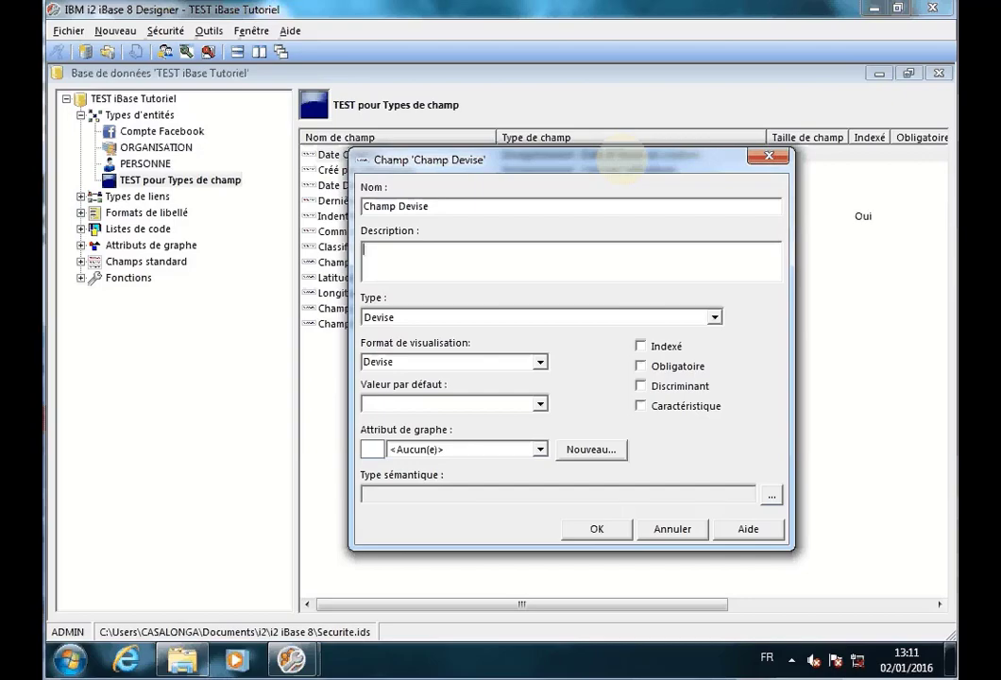
drag(644, 164, 599, 149)
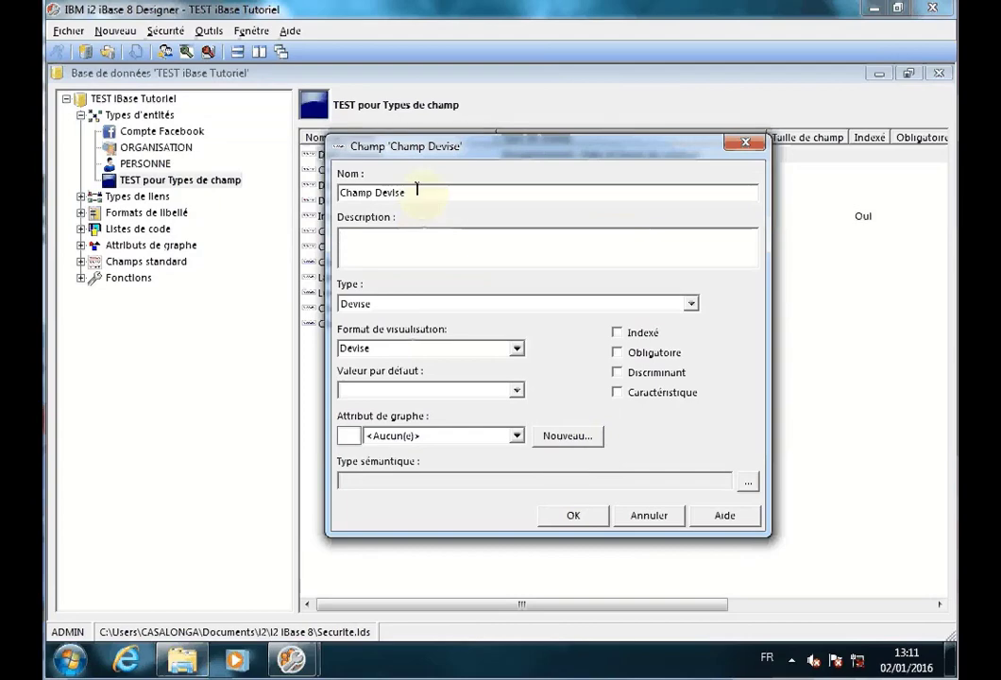
click(574, 515)
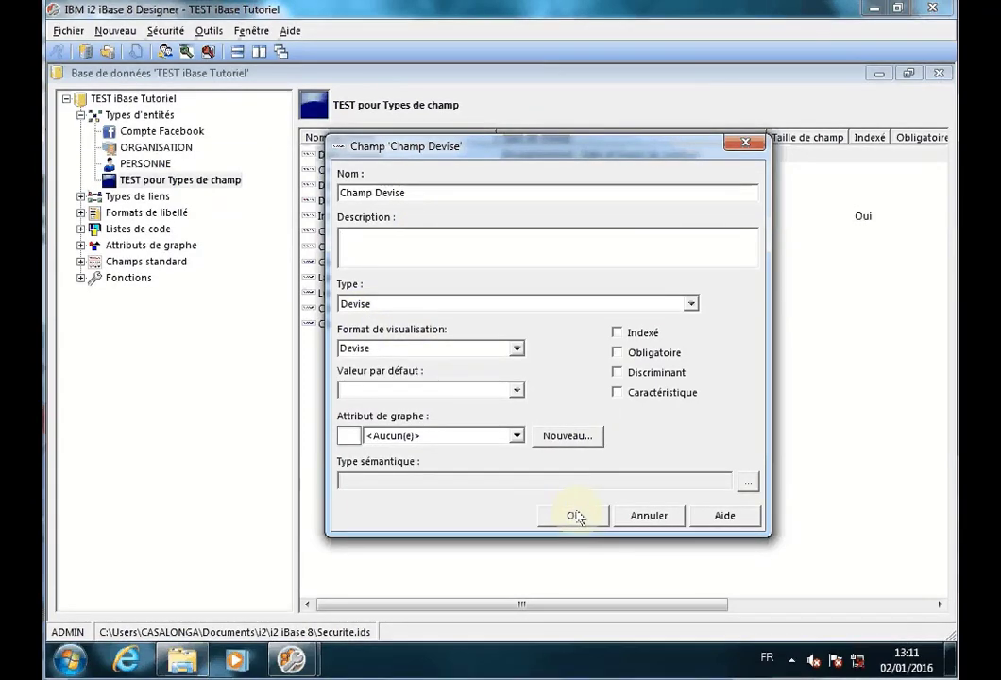
- Check the display format choices for the "Champ Devise" field and save the field
click(516, 349)
click(572, 514)
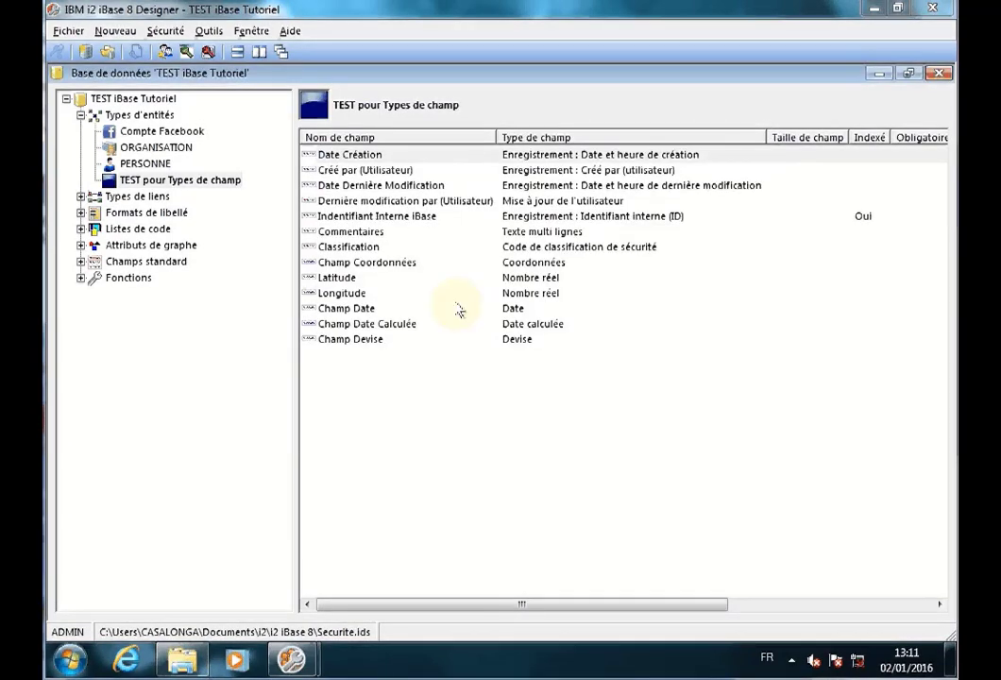
- Add a field named "Champ Document" of type Document to the "TEST pour Types de champ" entity type
right_click(398, 391)
click(427, 401)
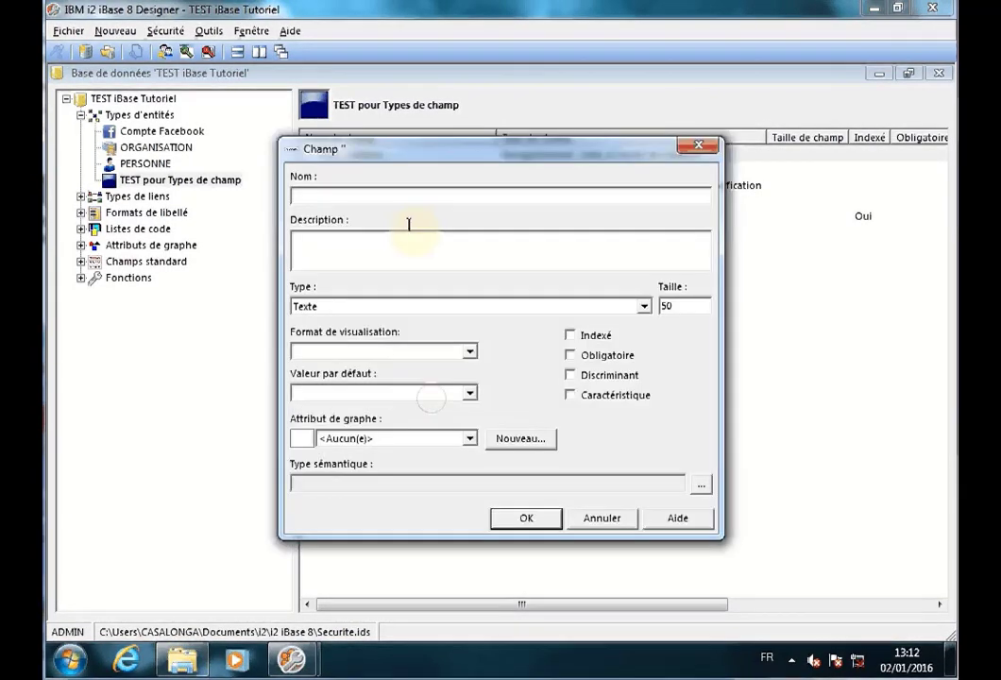
click(644, 307)
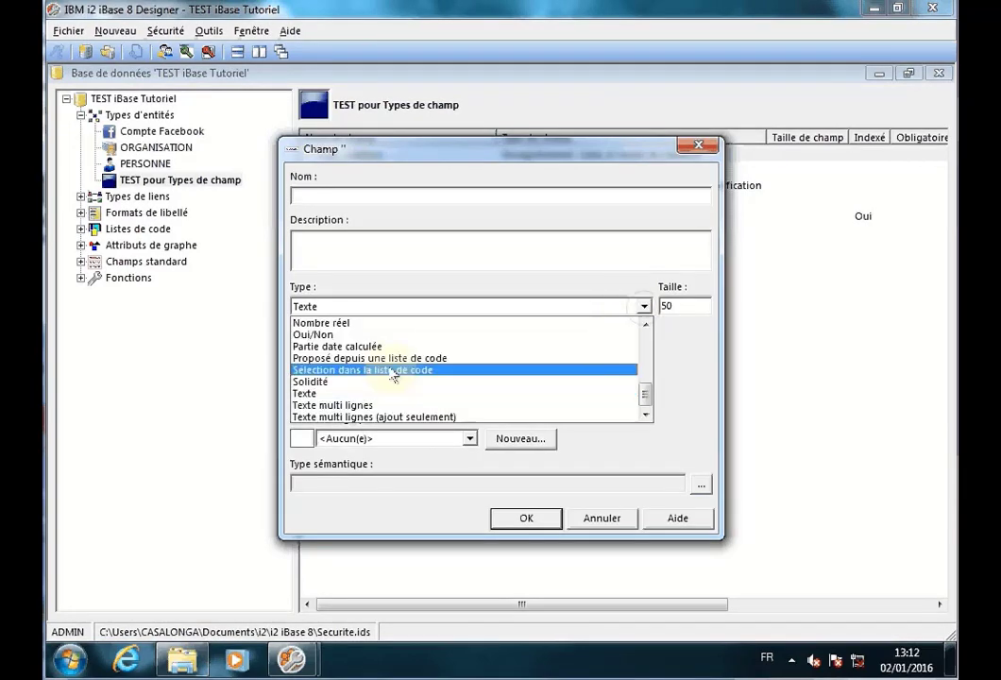
scroll(392, 371, up, 3)
scroll(393, 376, up, 2)
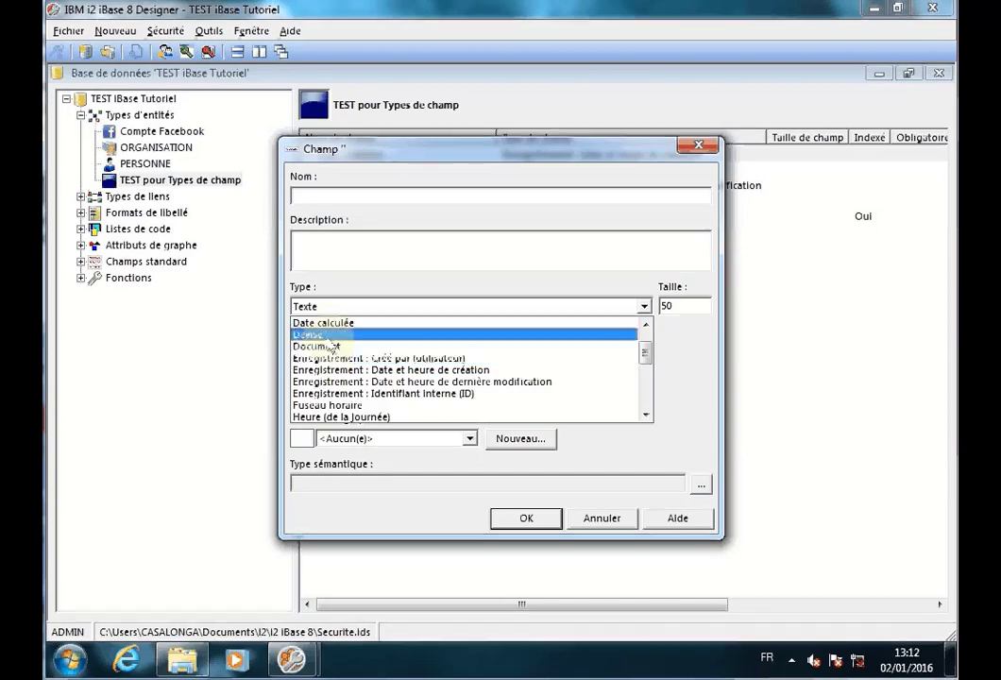
click(328, 345)
click(333, 194)
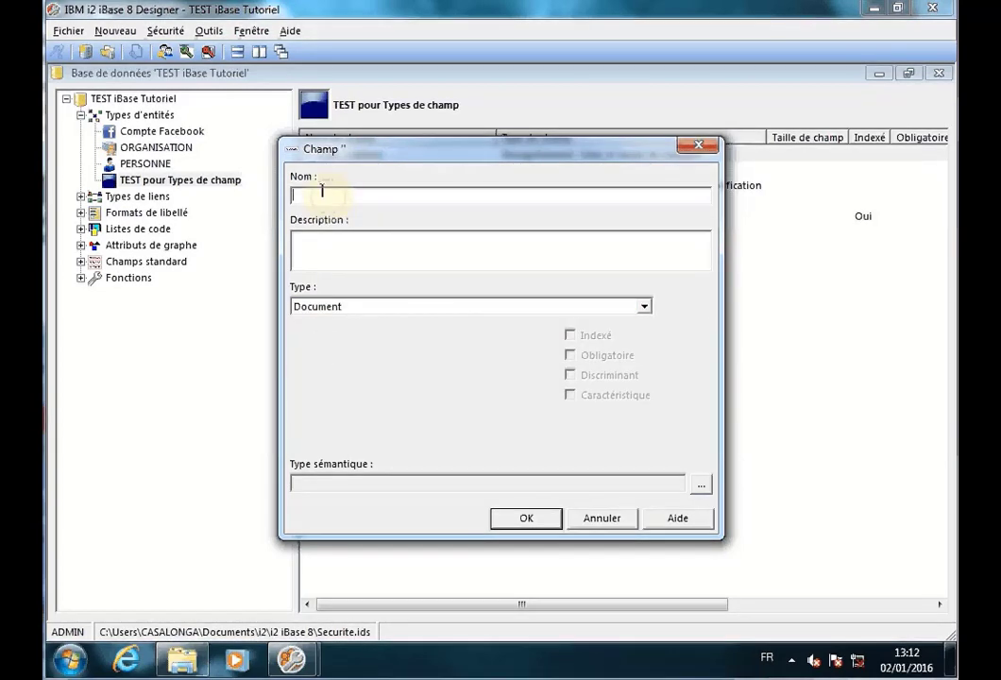
text(Champ Document)
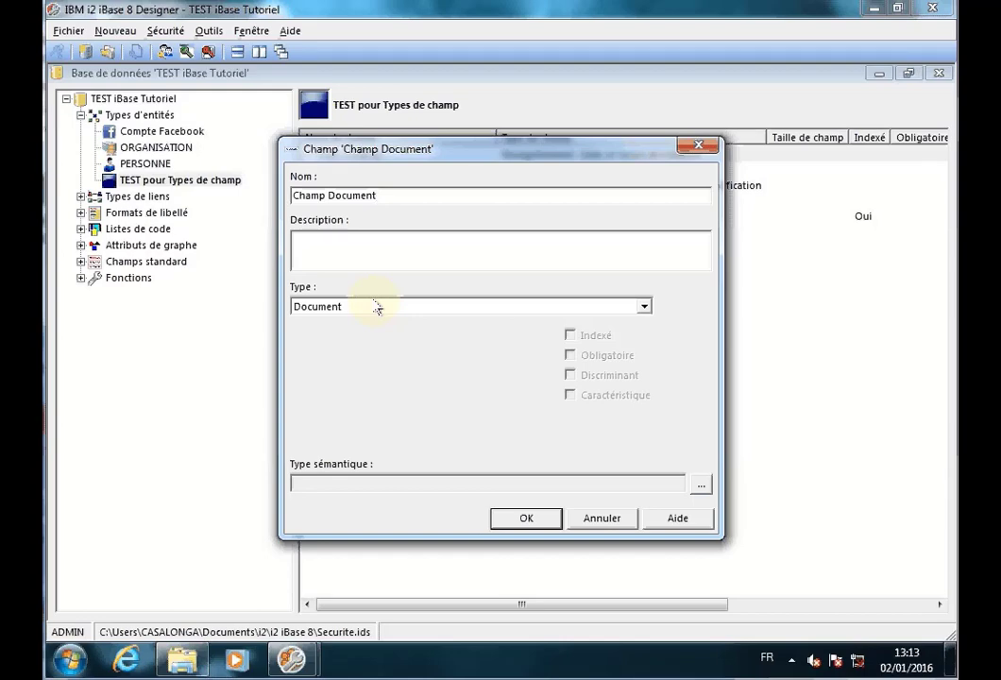
click(522, 518)
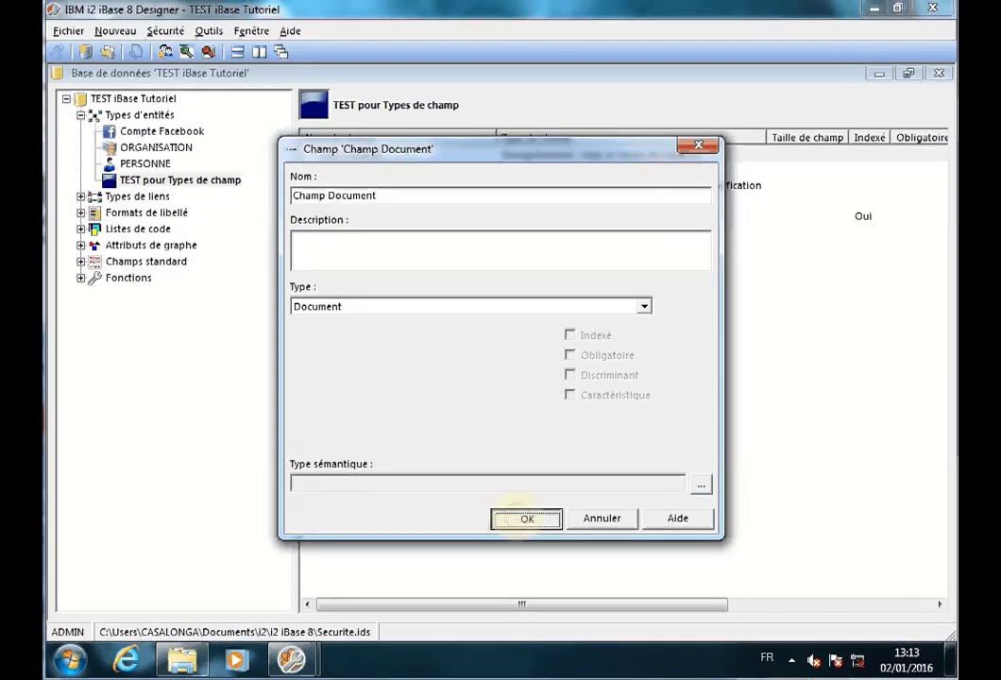
- Define a new field named "Champ Fuseau Horaire" of type Fuseau horaire in the "TEST pour Types de champ" entity type
right_click(391, 394)
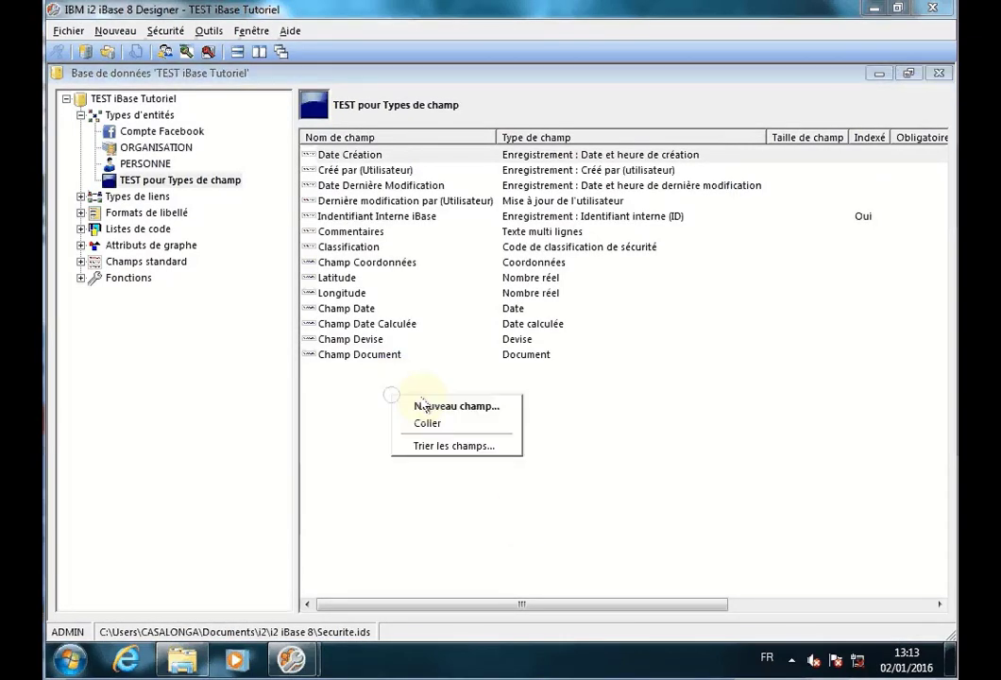
click(432, 406)
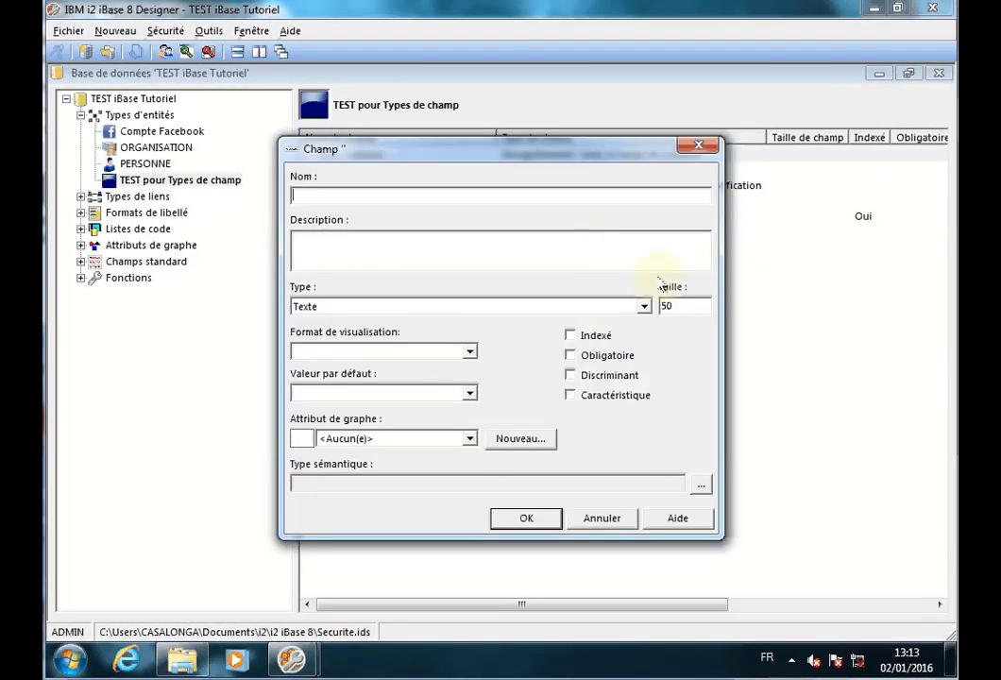
click(644, 306)
scroll(484, 384, up, 5)
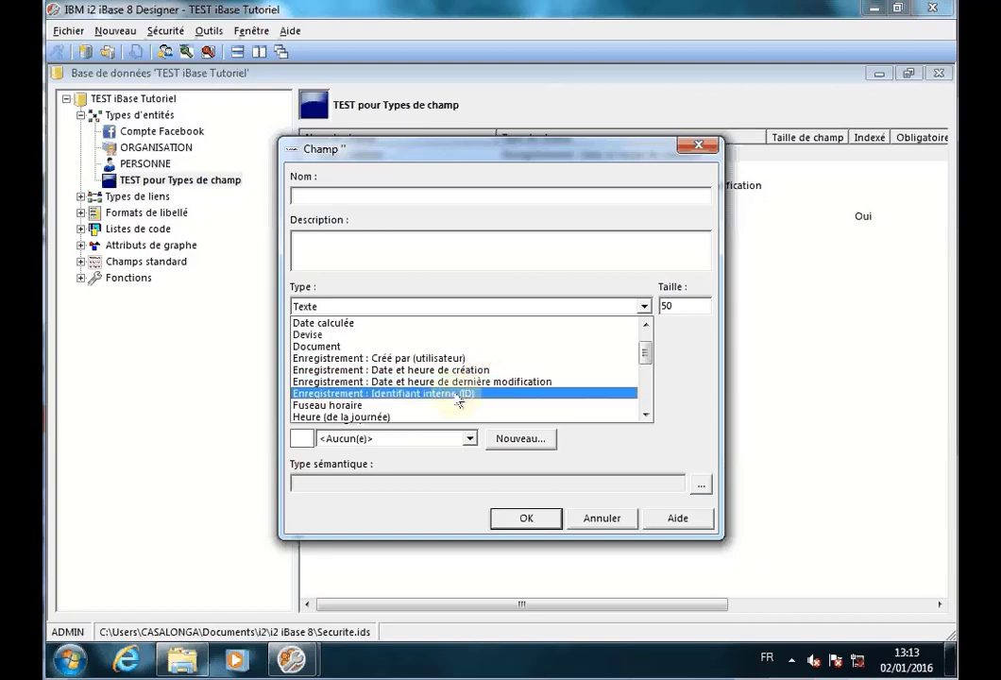
scroll(459, 401, down, 1)
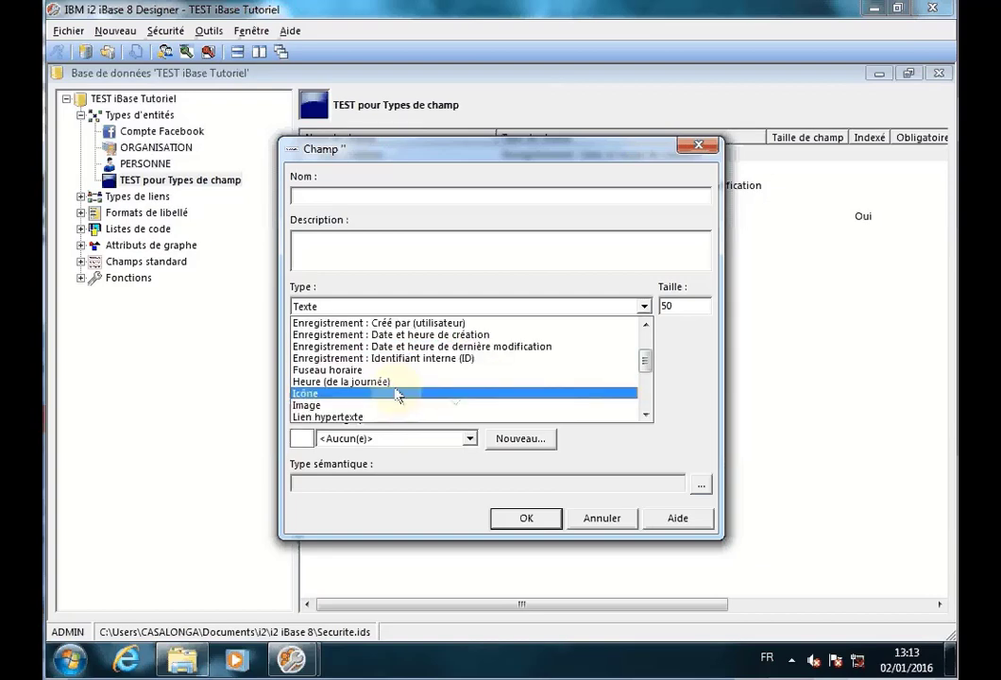
click(372, 371)
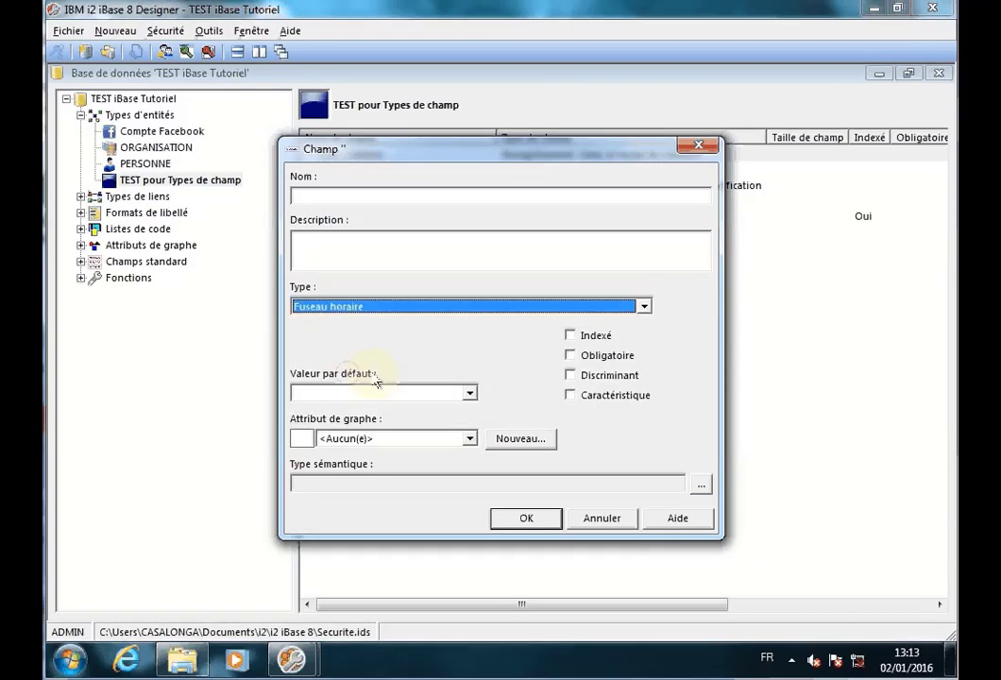
click(342, 194)
text(Champ )
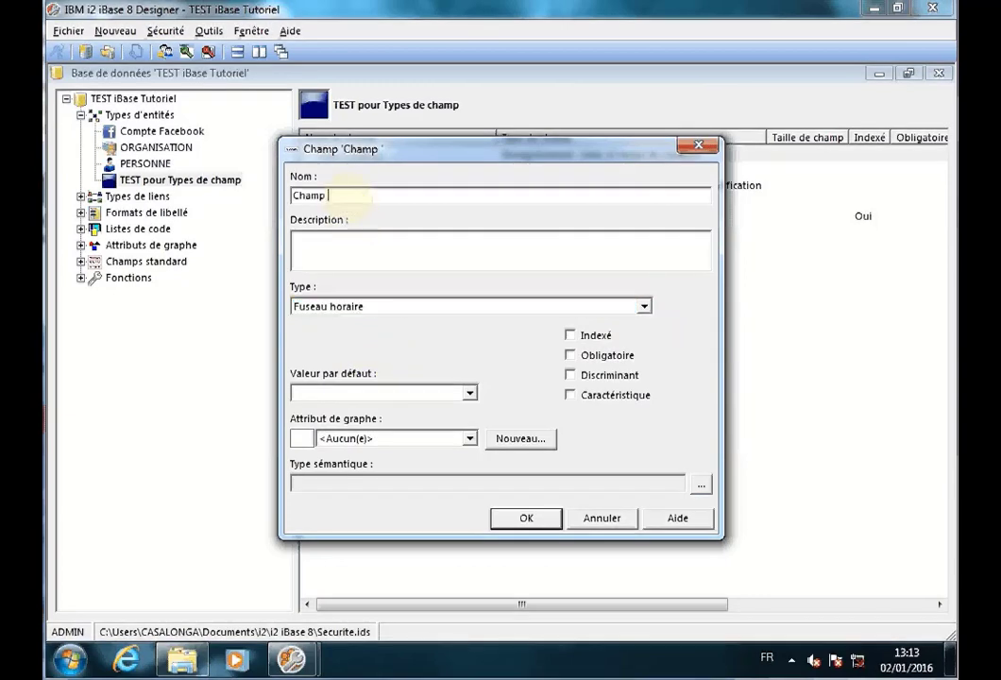
text(Fuseau Hoa)
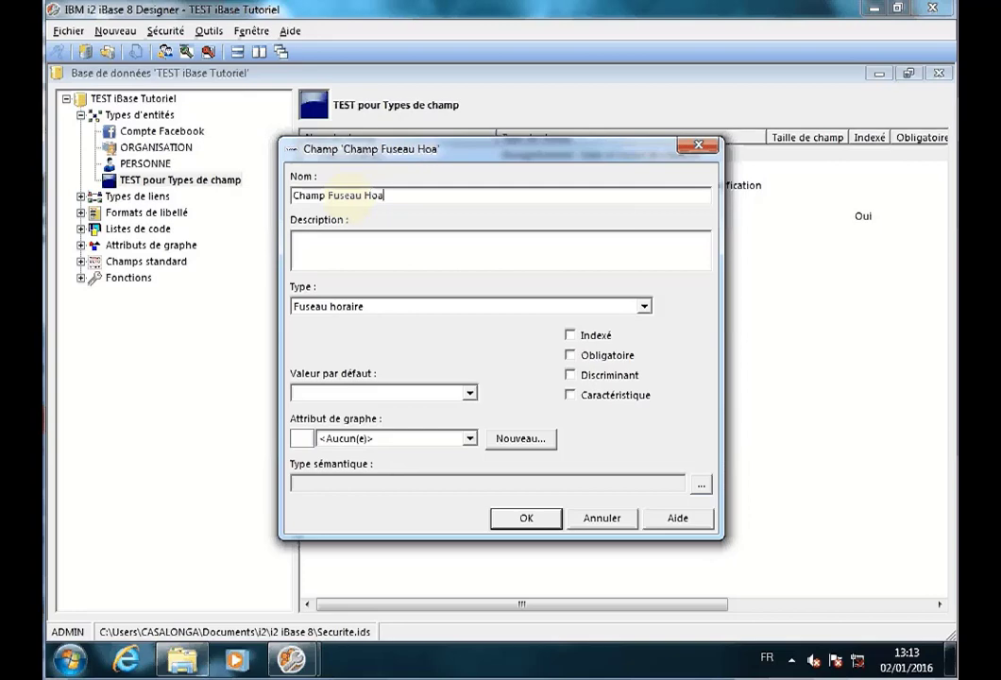
key(BackSpace)
text(raire)
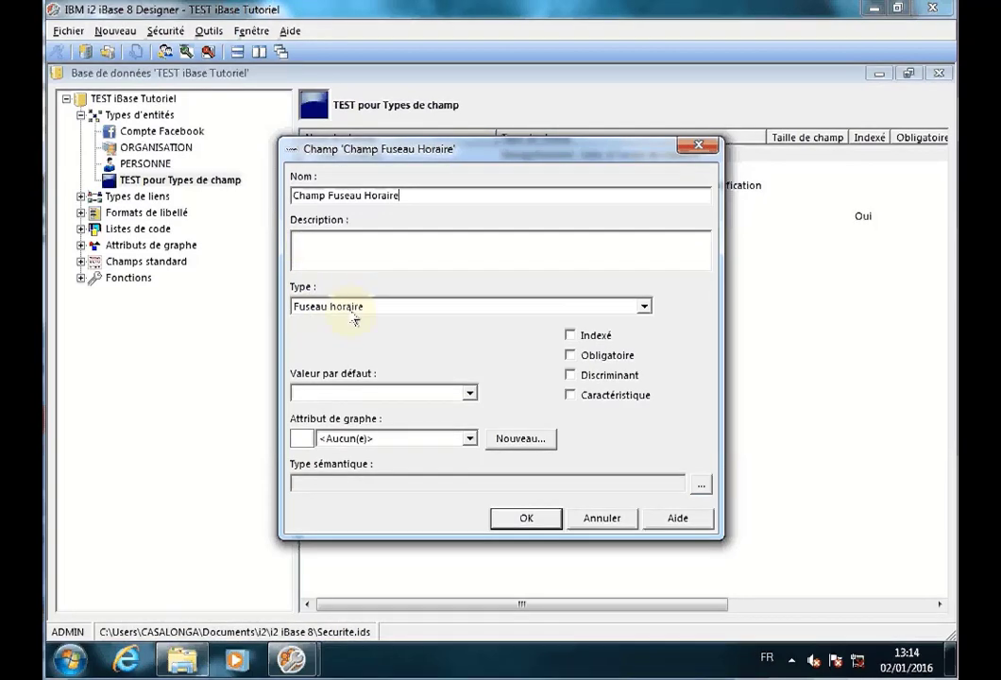
- Set the default value of "Champ Fuseau Horaire" to (GMT+01:00) Amsterdam, Berlin, Bern, Rome, Stockholm, Vienna, and save the field
click(469, 393)
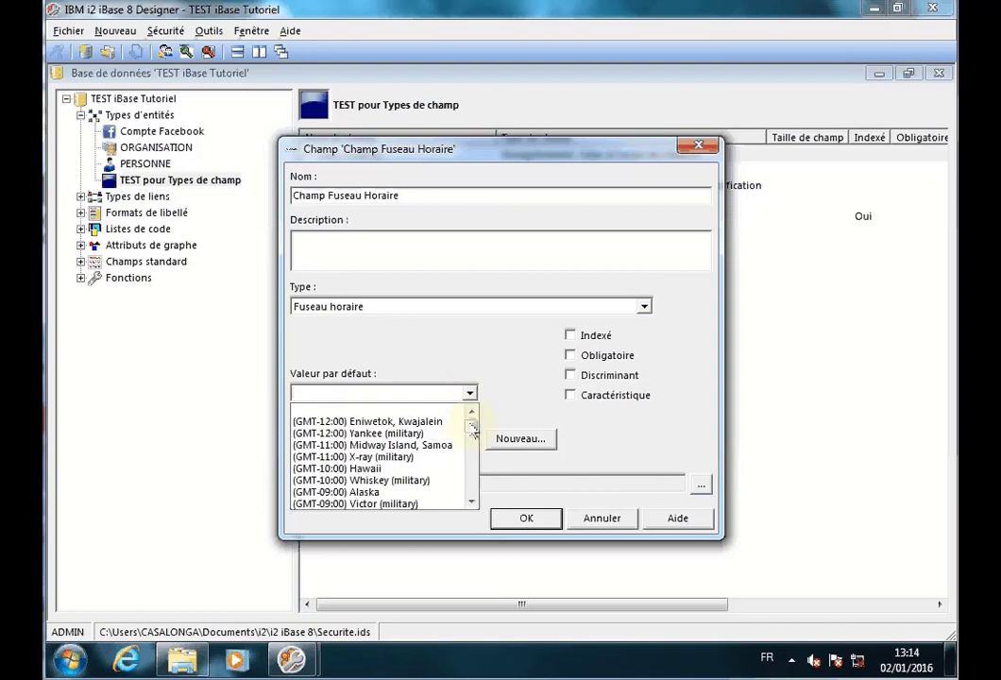
drag(475, 431, 475, 462)
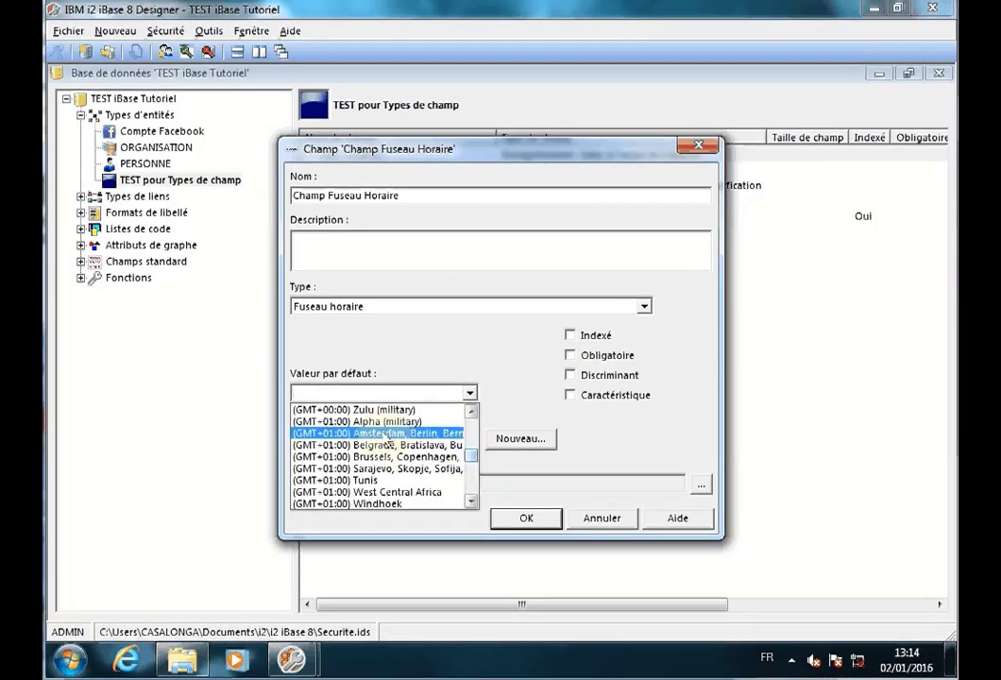
click(439, 432)
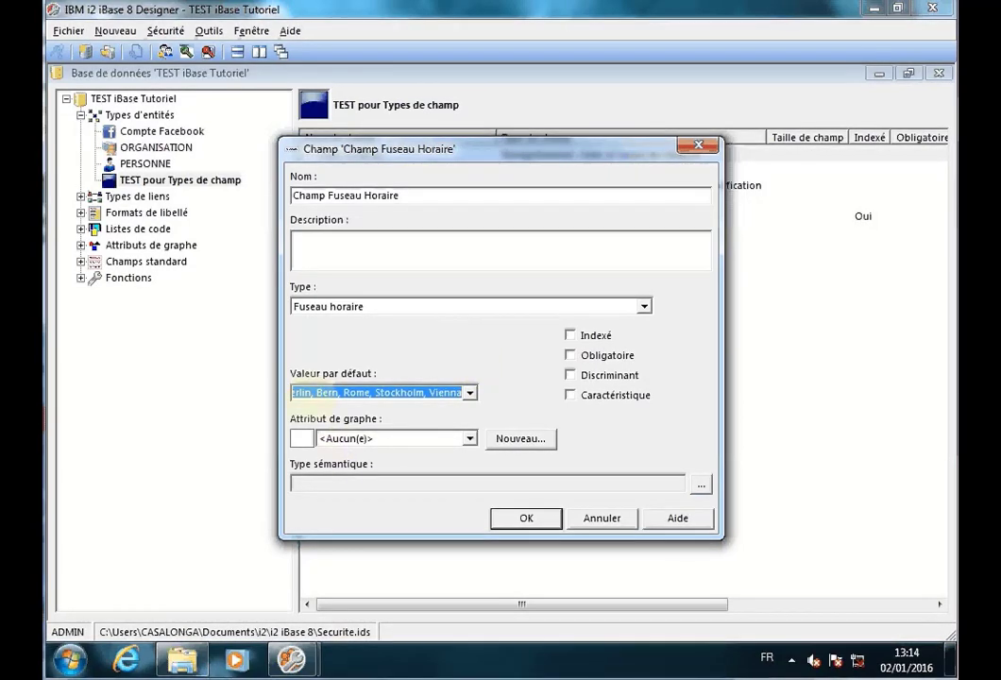
click(533, 525)
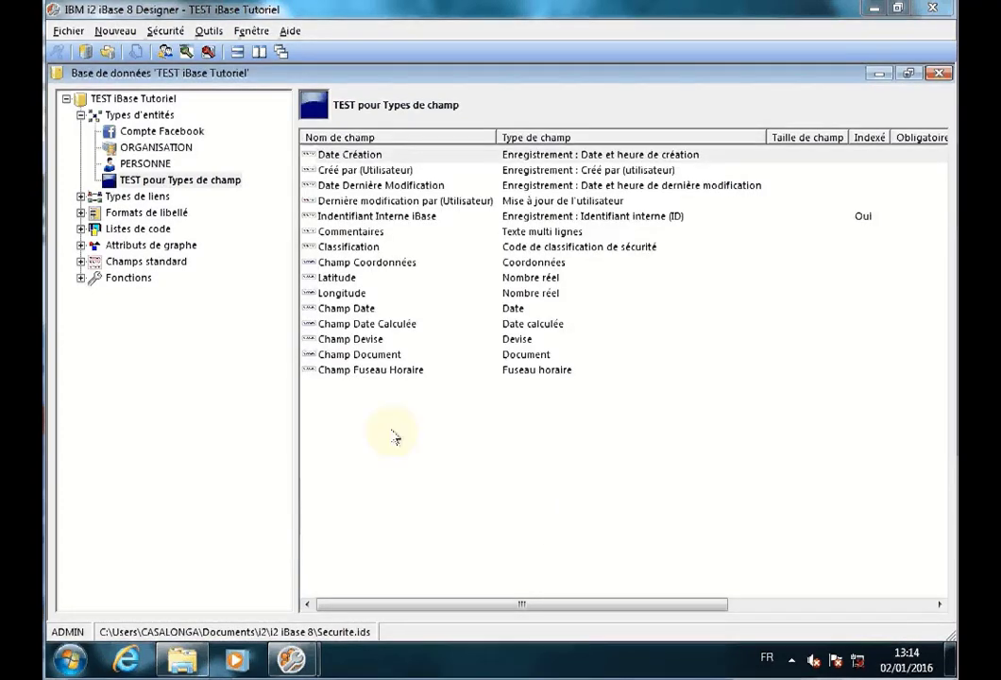
- Define a new field named "Champ Heure" of type Heure (de la journée) in the "TEST pour Types de champ" entity type
right_click(392, 430)
click(437, 437)
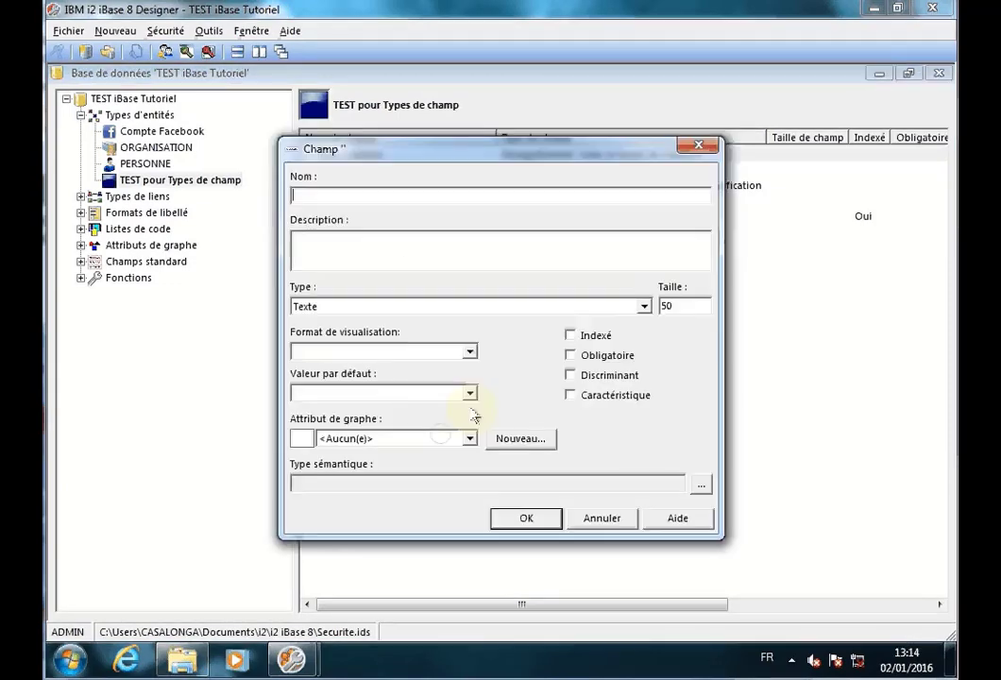
click(643, 306)
drag(643, 400, 646, 364)
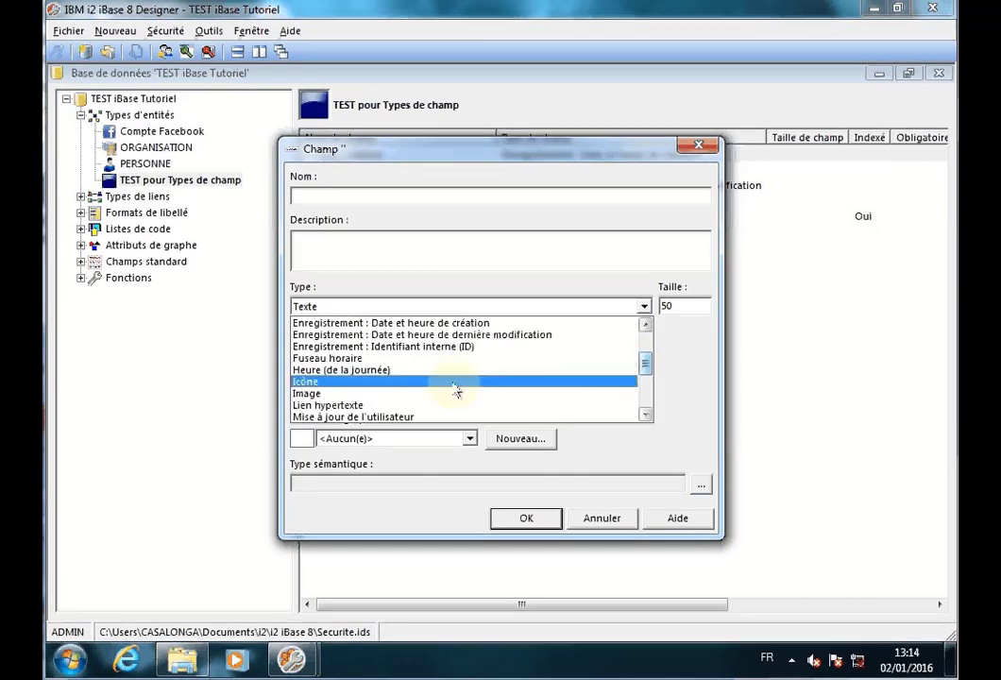
click(364, 370)
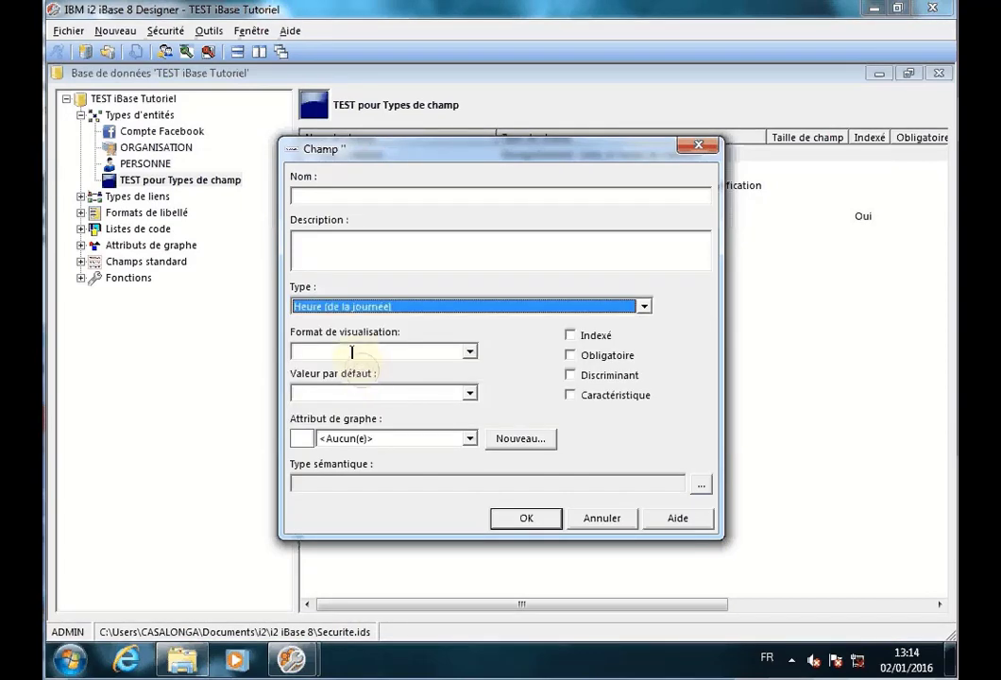
click(331, 194)
text(Champ Heure)
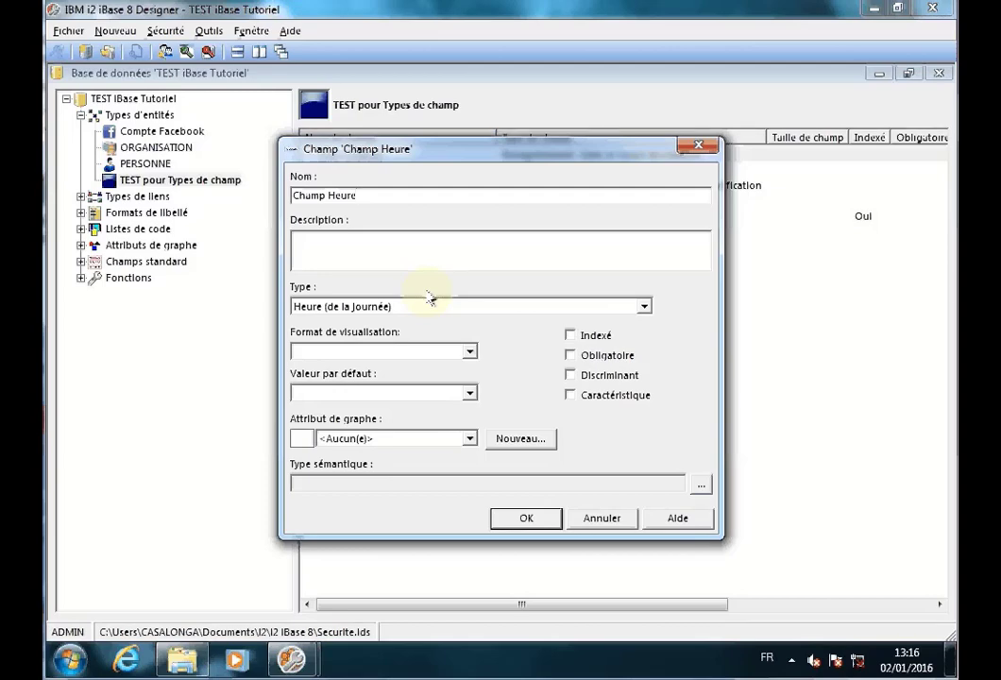
- Examine the display formats available for the "Champ Heure" field without choosing one
click(470, 351)
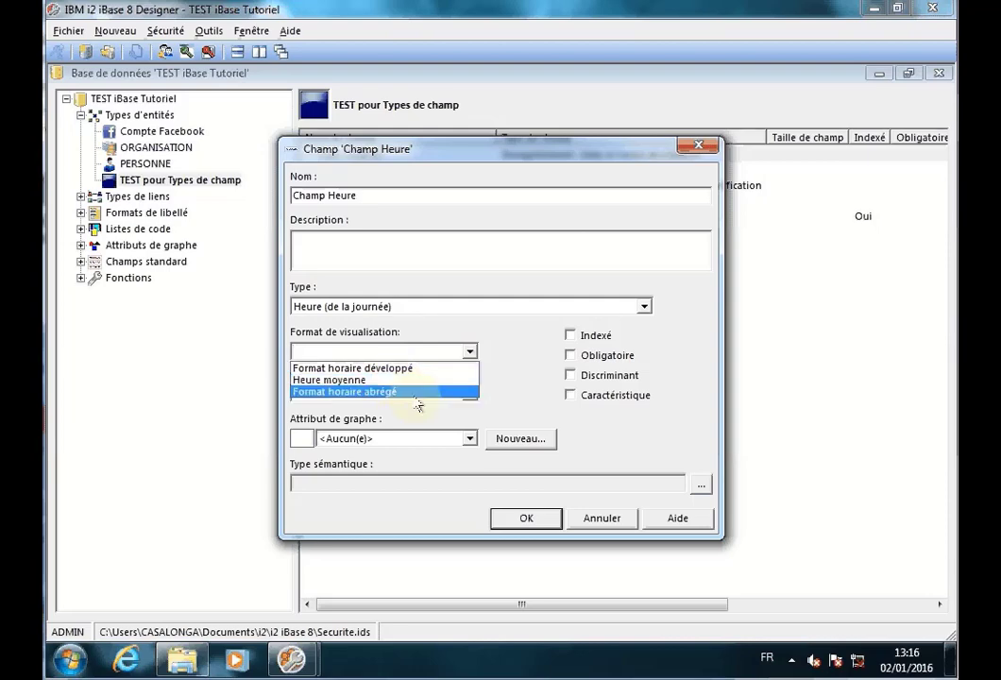
click(519, 356)
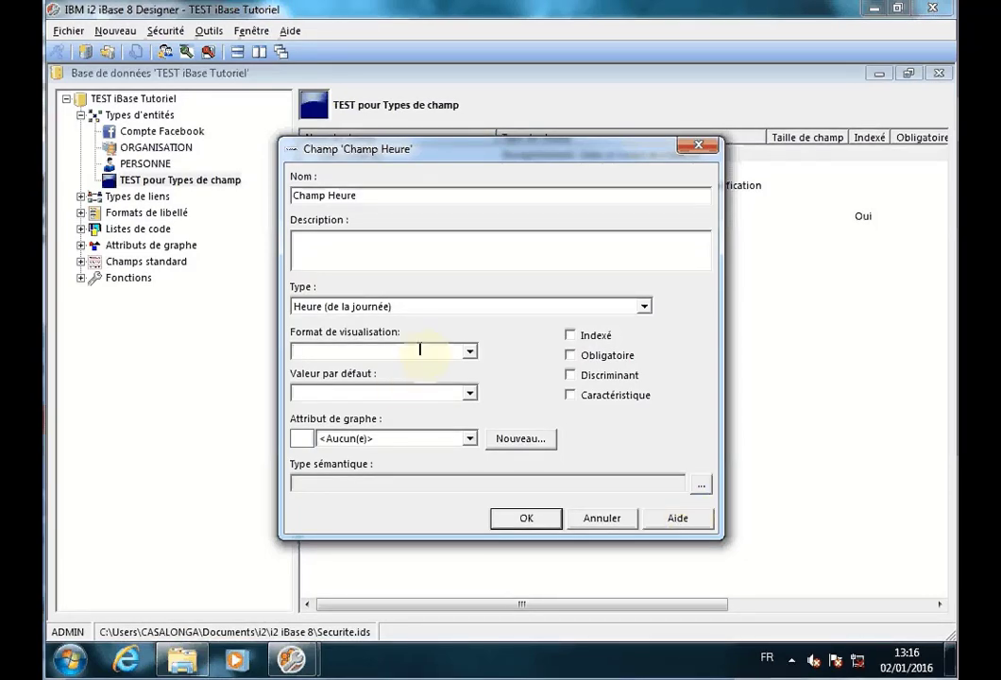
click(470, 351)
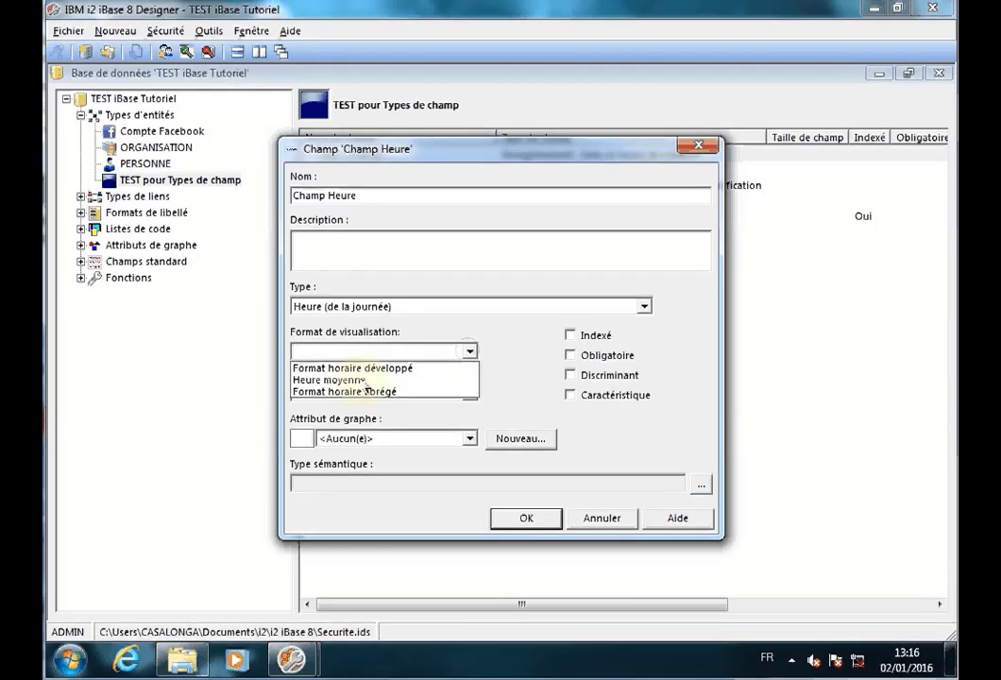
click(505, 373)
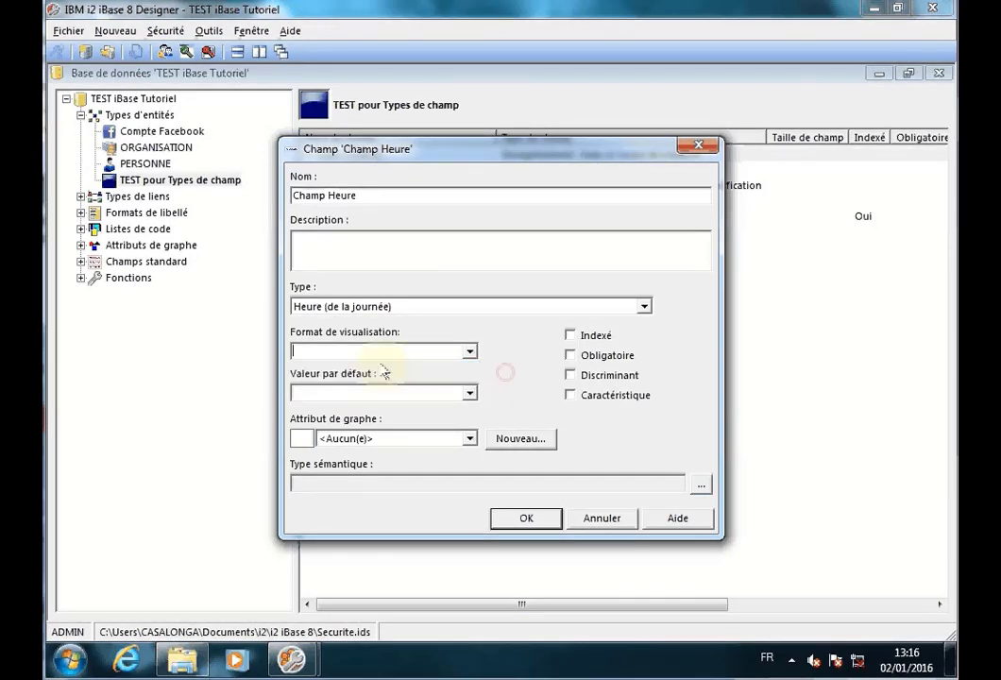
click(469, 351)
- Open the help from the "Champ Heure" field definition and search it for "time of day"
click(678, 527)
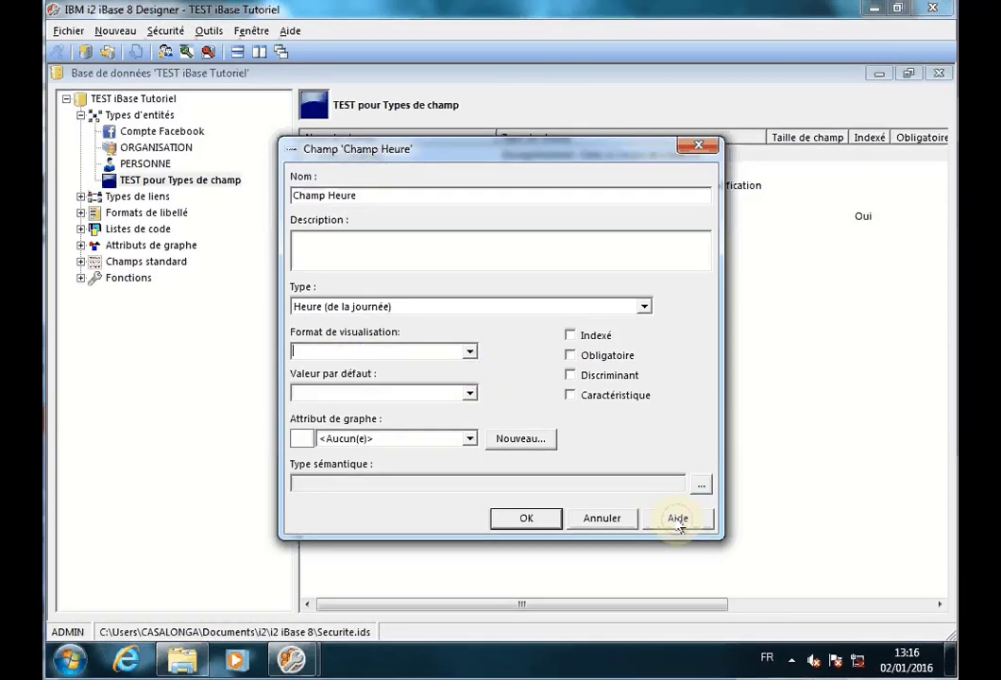
click(678, 521)
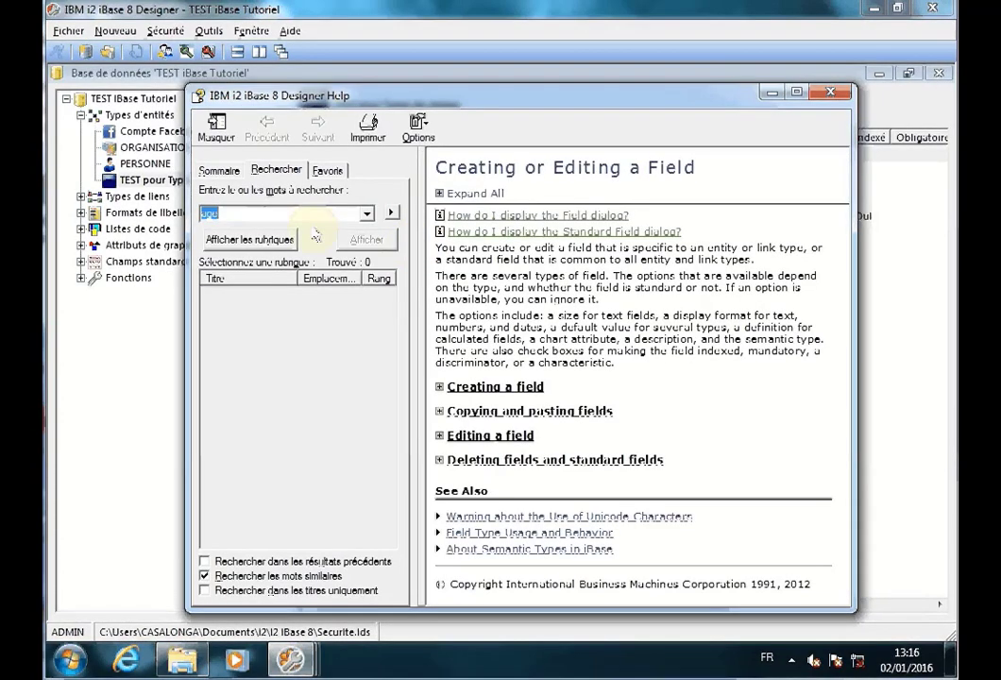
text(time of day)
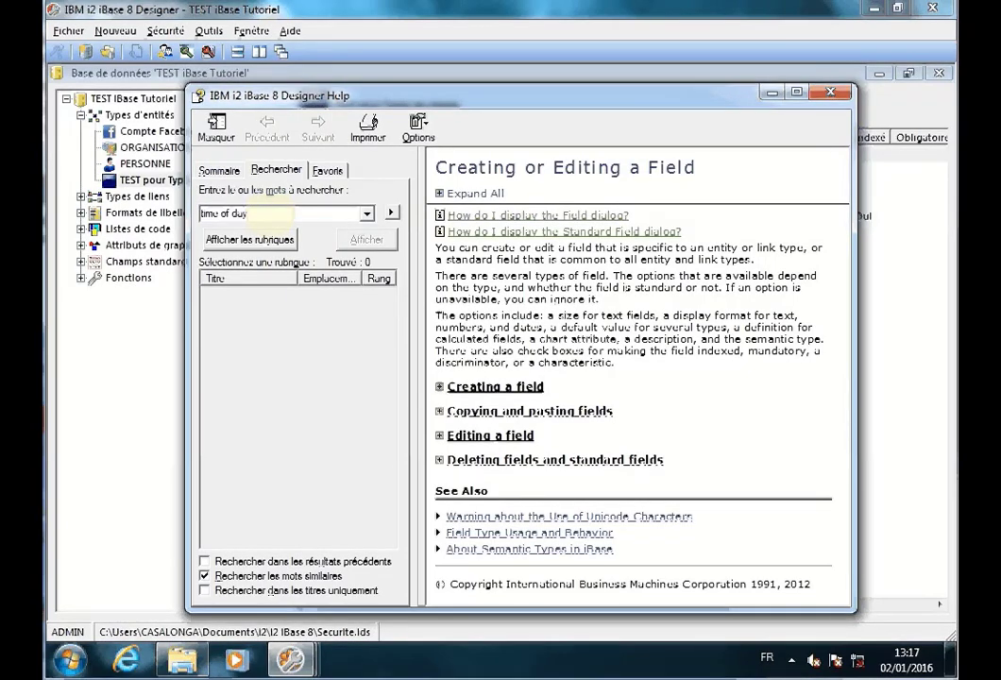
key(Return)
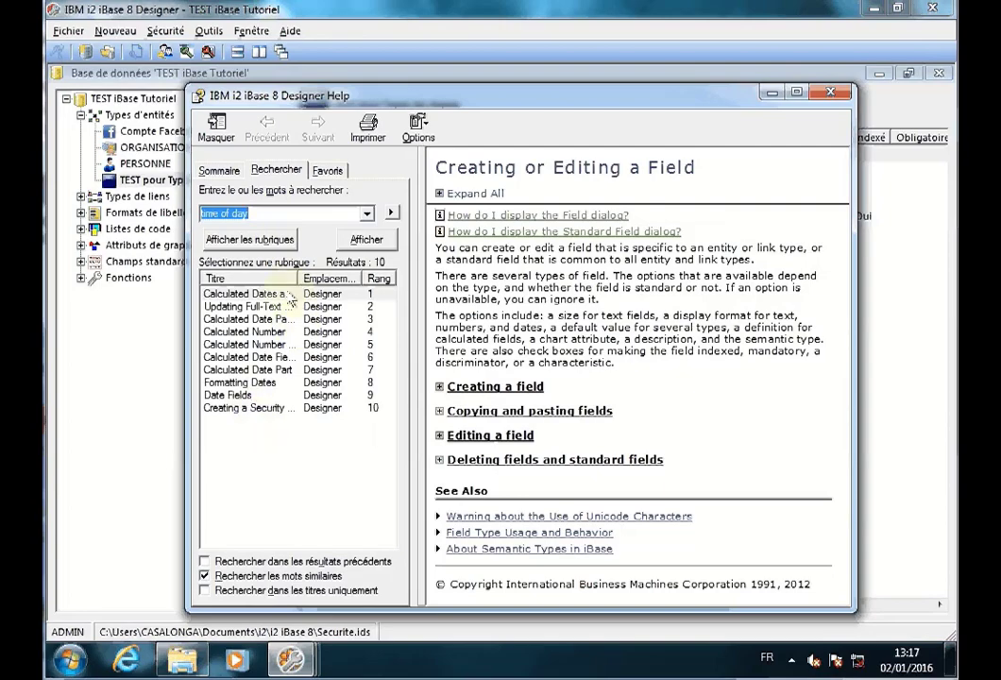
- Read the Date Fields help topic, including its "Formatting Date fields" section
drag(300, 278, 328, 277)
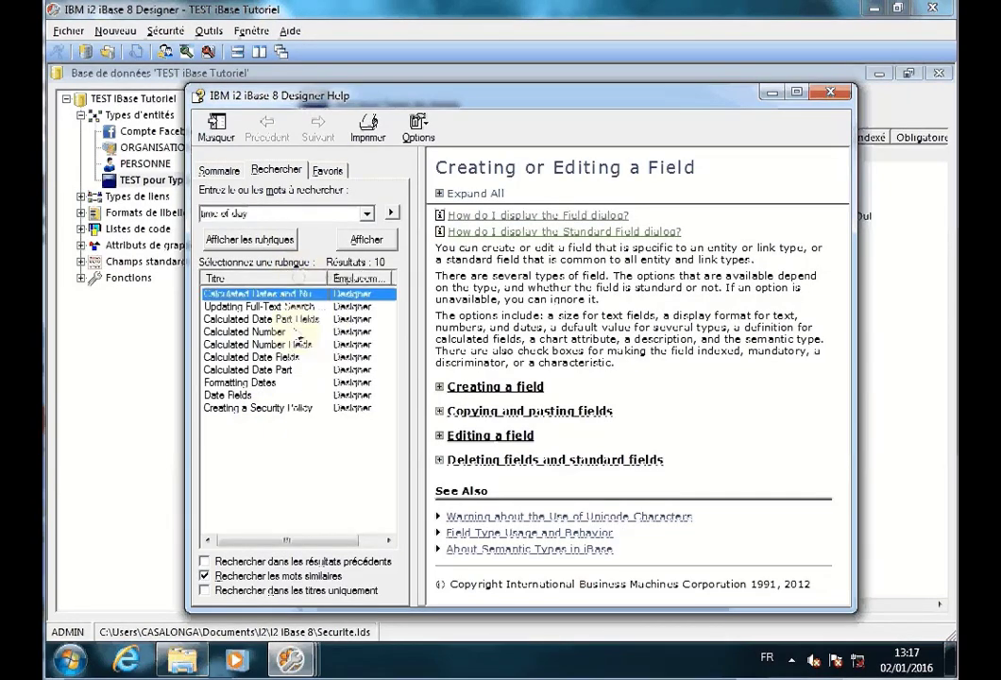
double_click(228, 395)
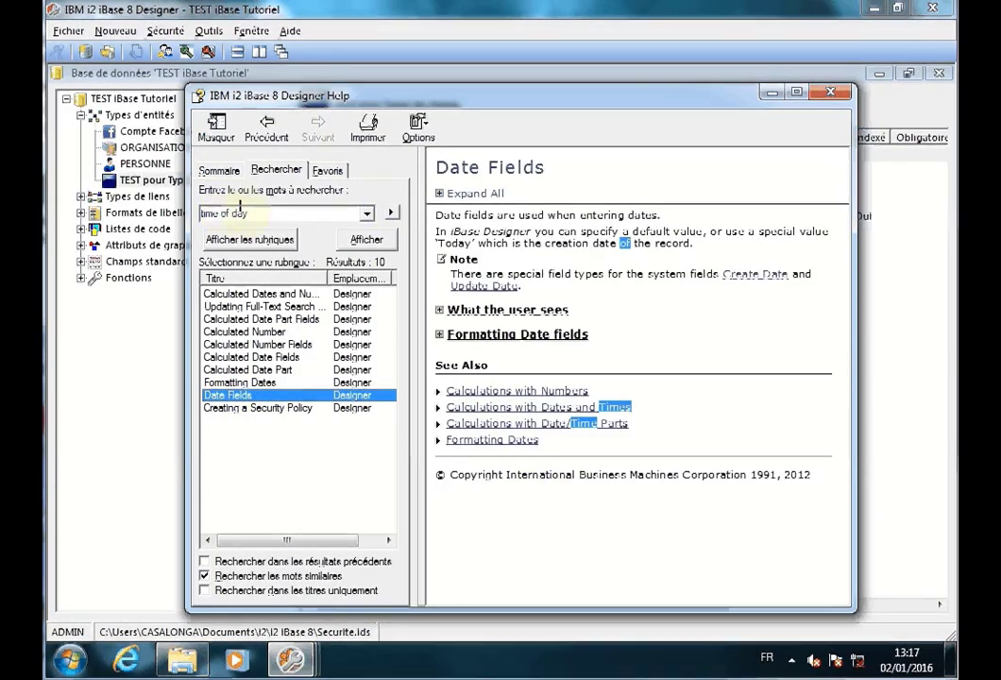
click(452, 335)
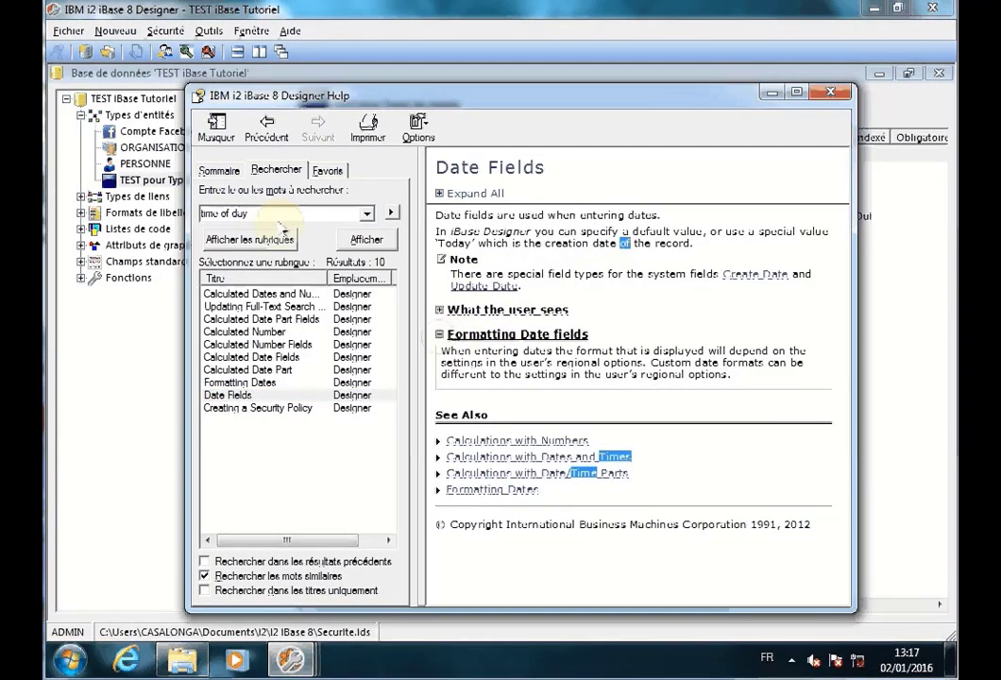
click(215, 210)
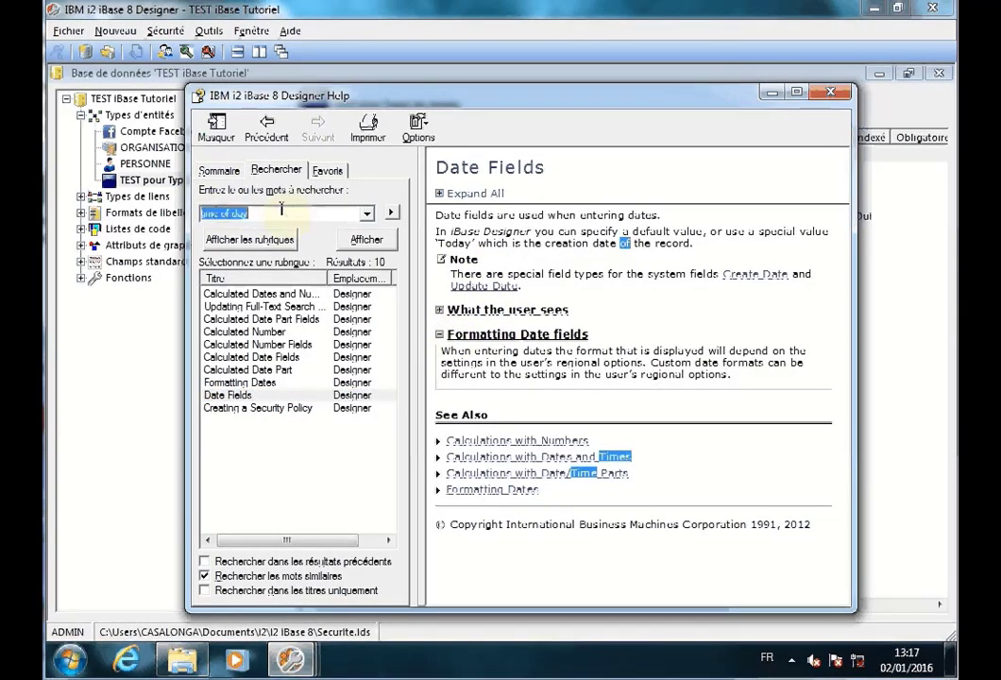
- Search the help for "time fields" and read the Time Fields topic with all its sections expanded
text(time)
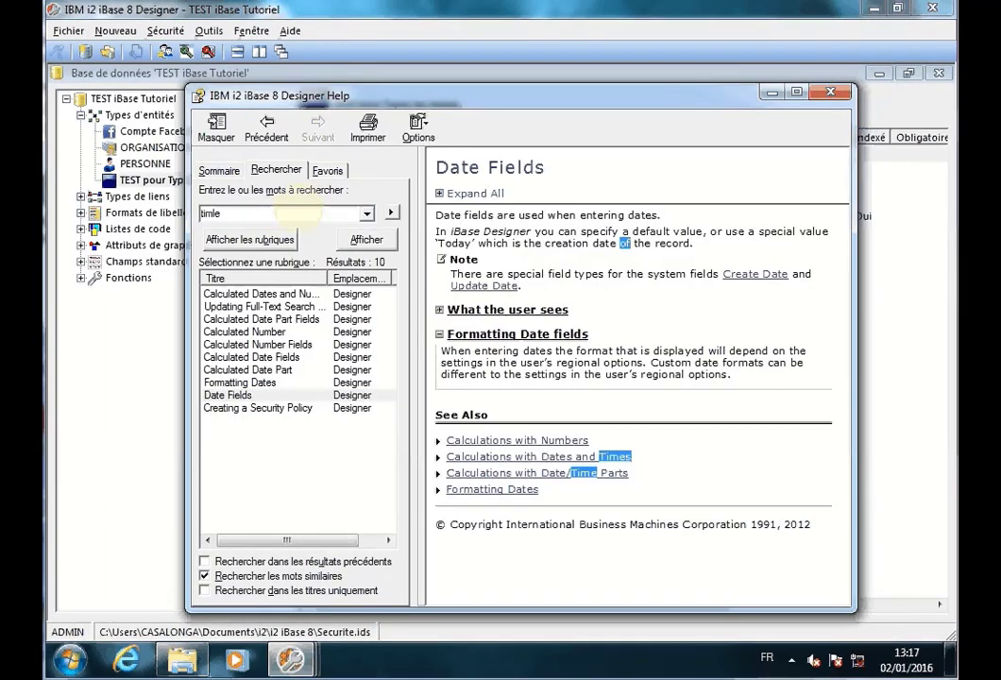
key(BackSpace)
text(e fields)
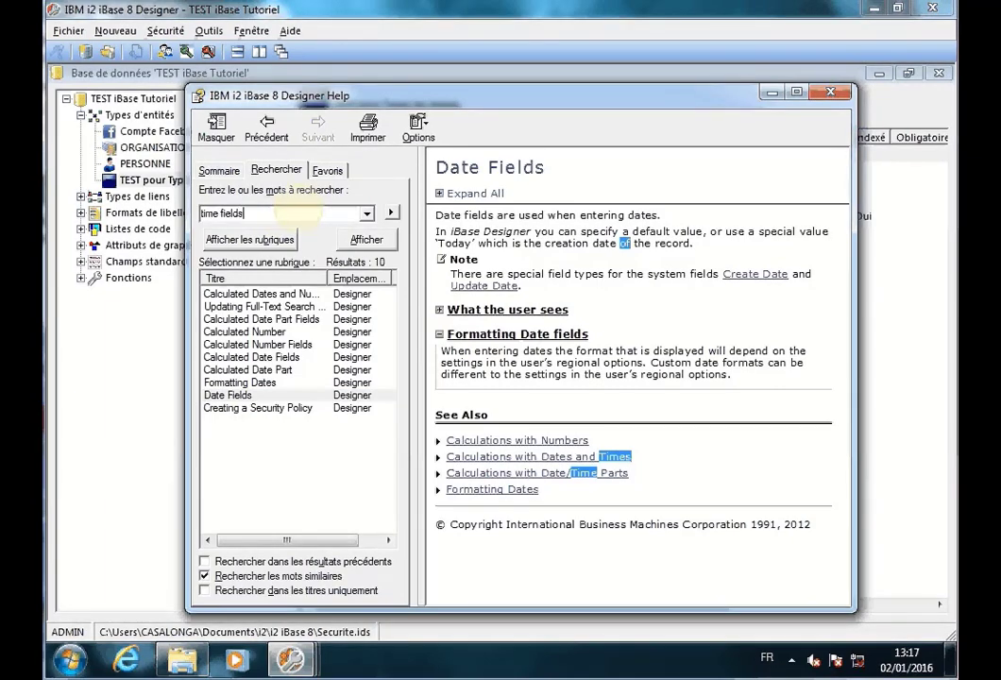
key(Return)
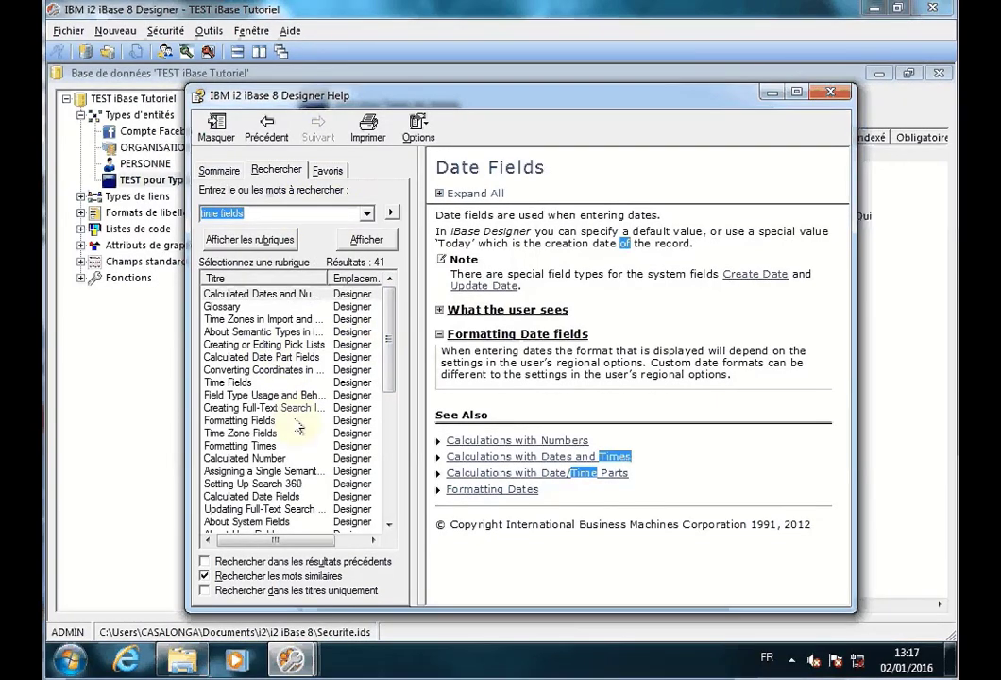
double_click(227, 383)
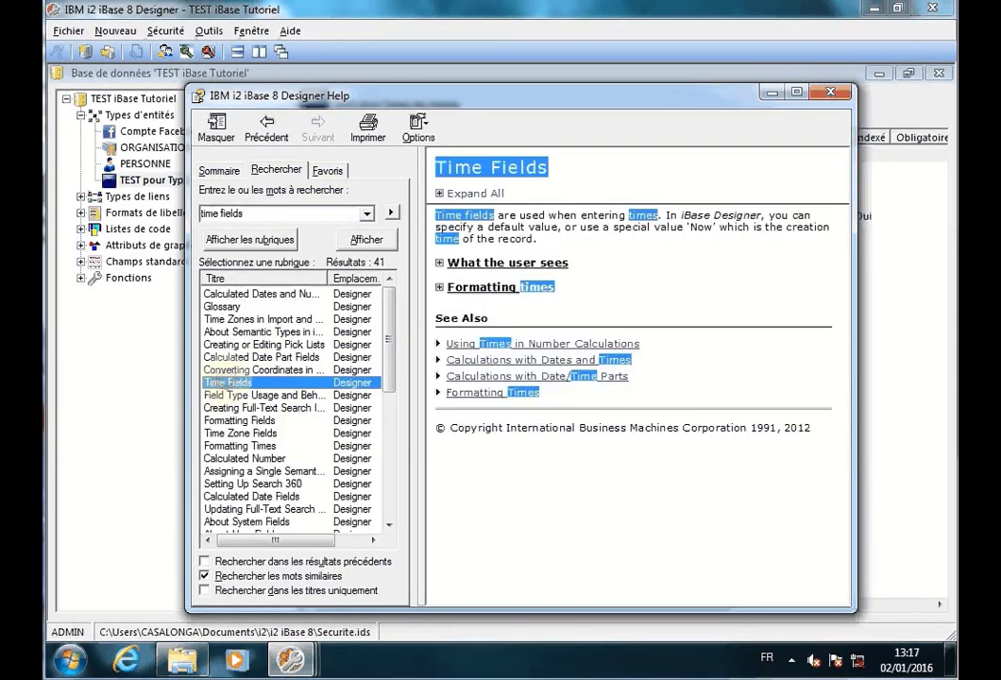
click(444, 193)
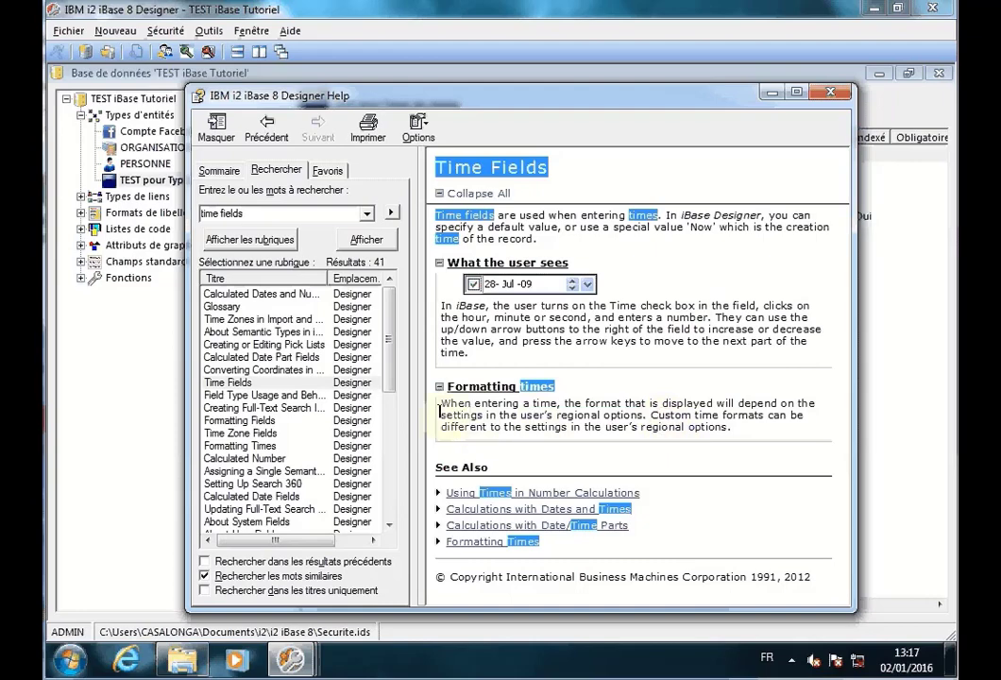
click(771, 93)
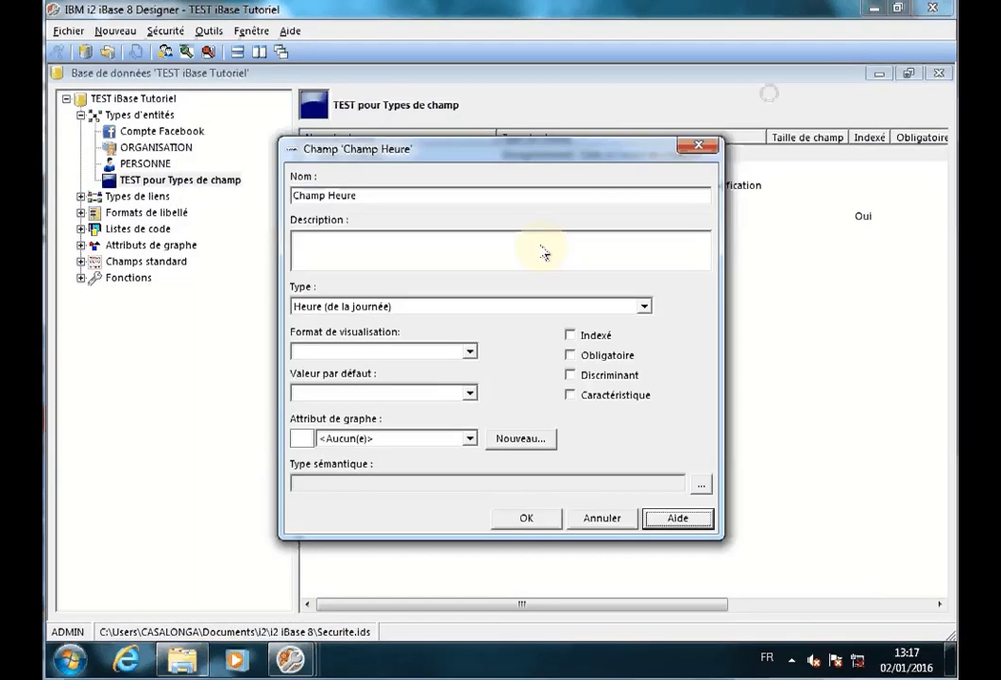
- Set the "Champ Heure" field's display format to "Format horaire développé" and save the field
click(469, 352)
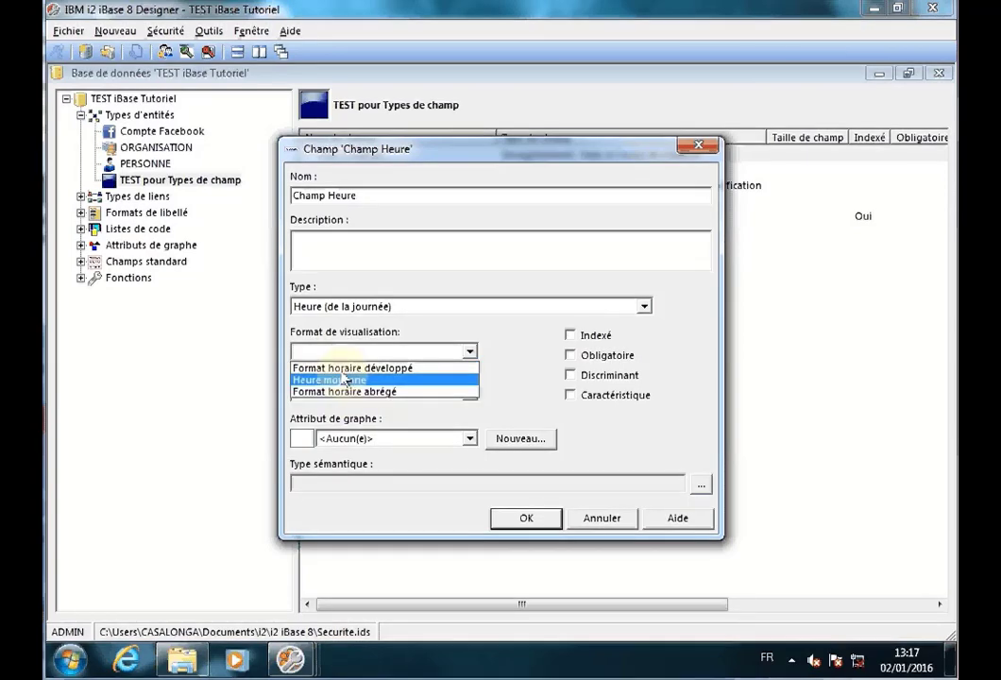
click(348, 369)
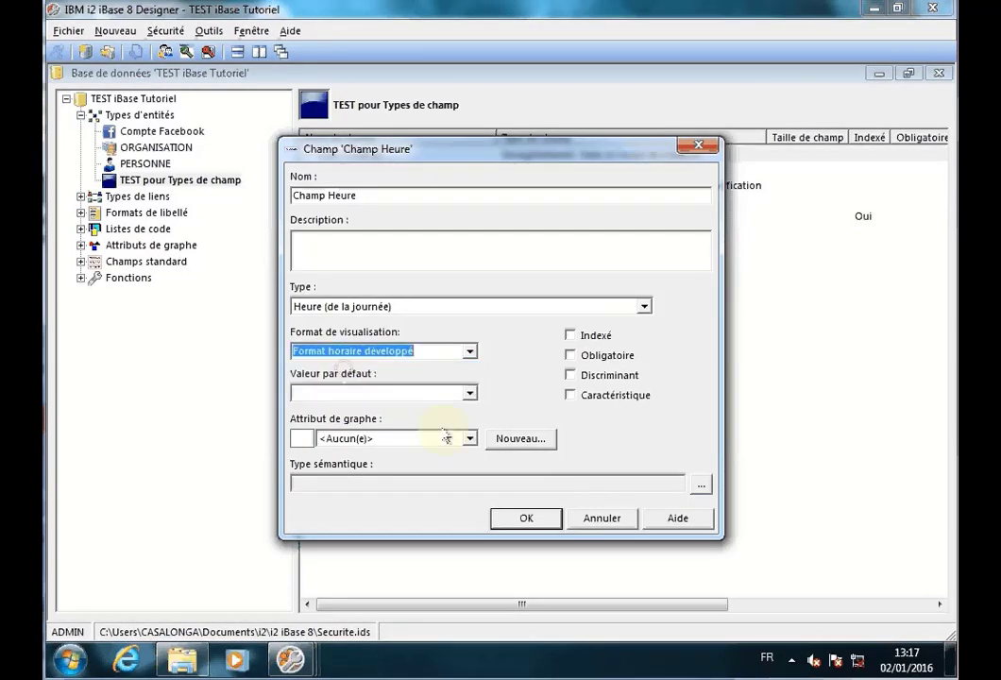
click(526, 518)
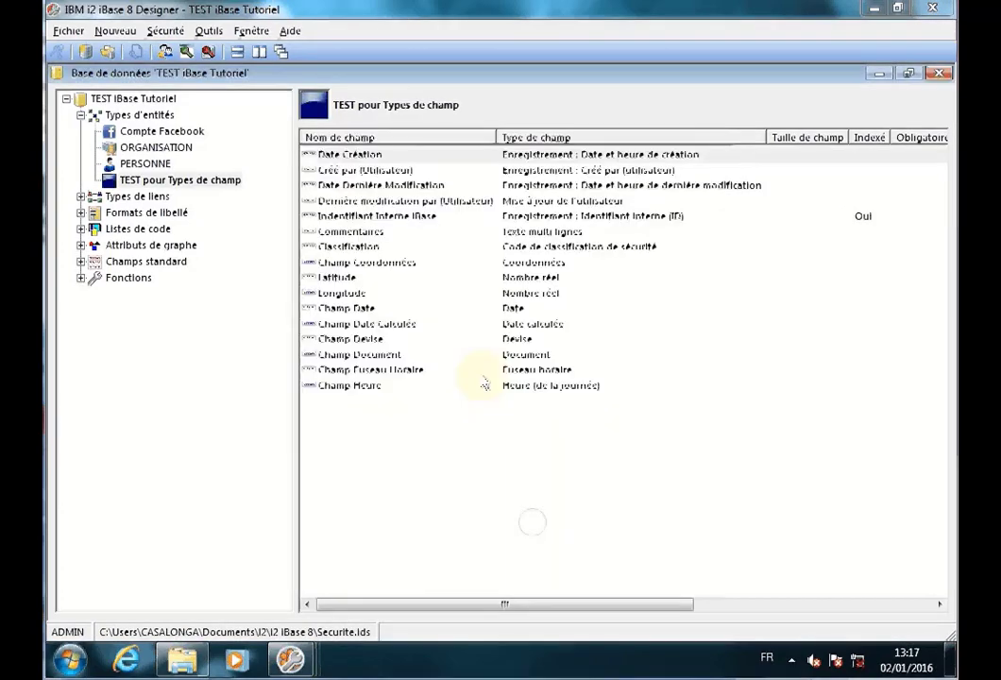
- Define a new field named "Champ Icône" of type Icône in the "TEST pour Types de champ" entity type
right_click(411, 445)
click(419, 454)
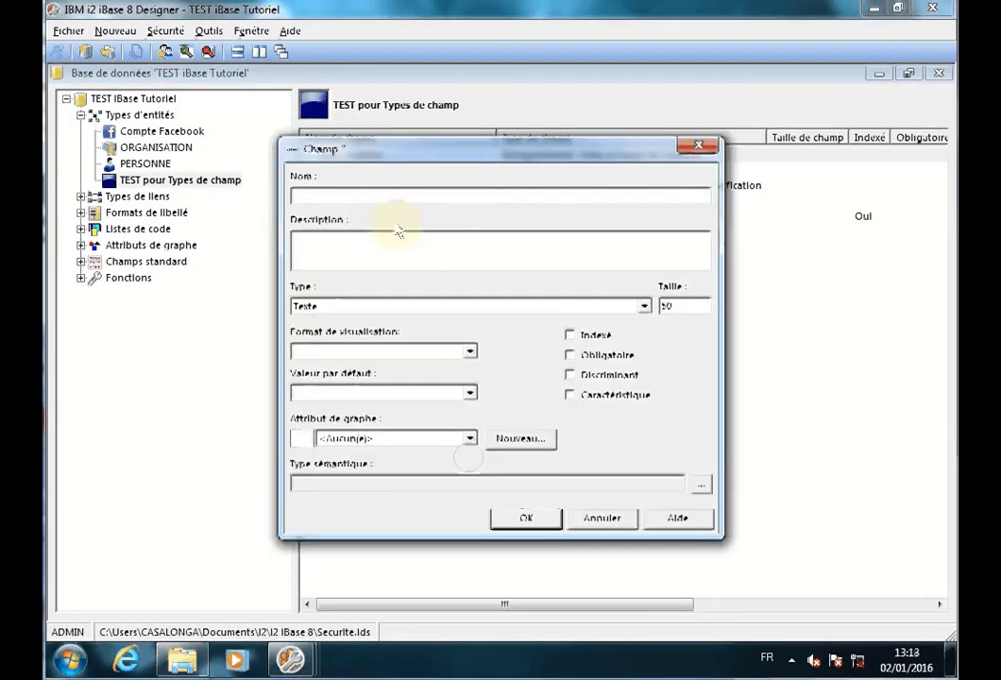
click(647, 309)
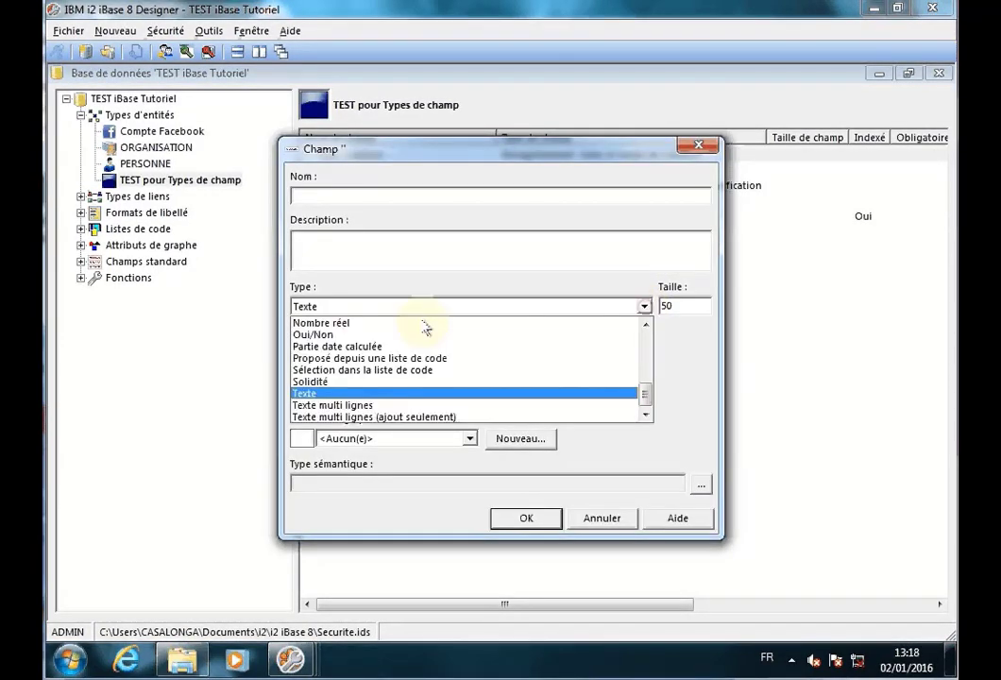
scroll(329, 349, up, 2)
scroll(329, 350, up, 2)
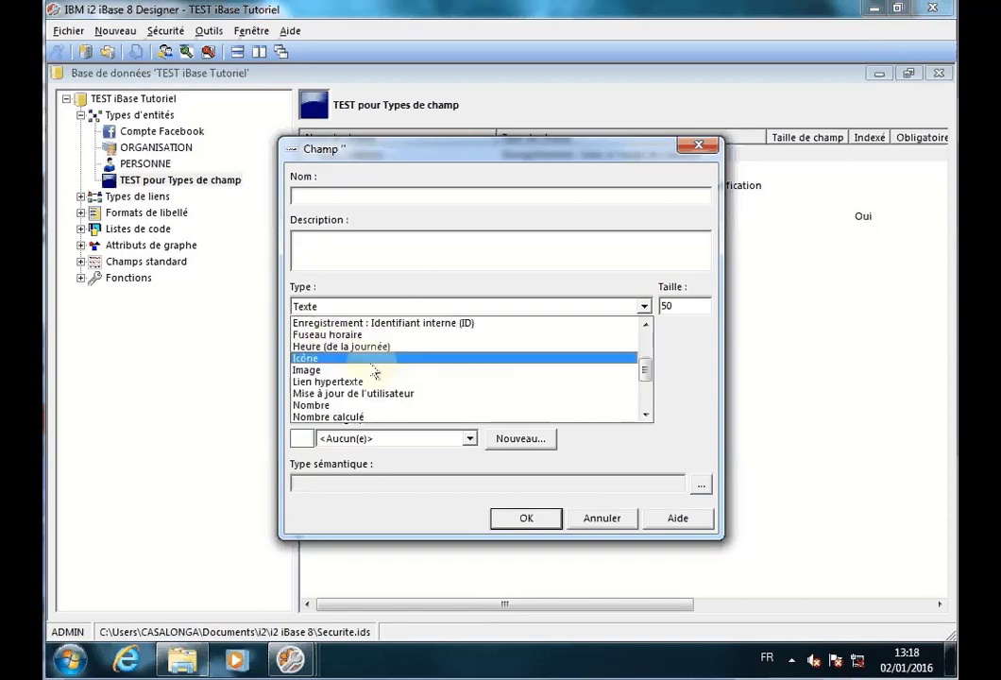
click(322, 359)
click(301, 195)
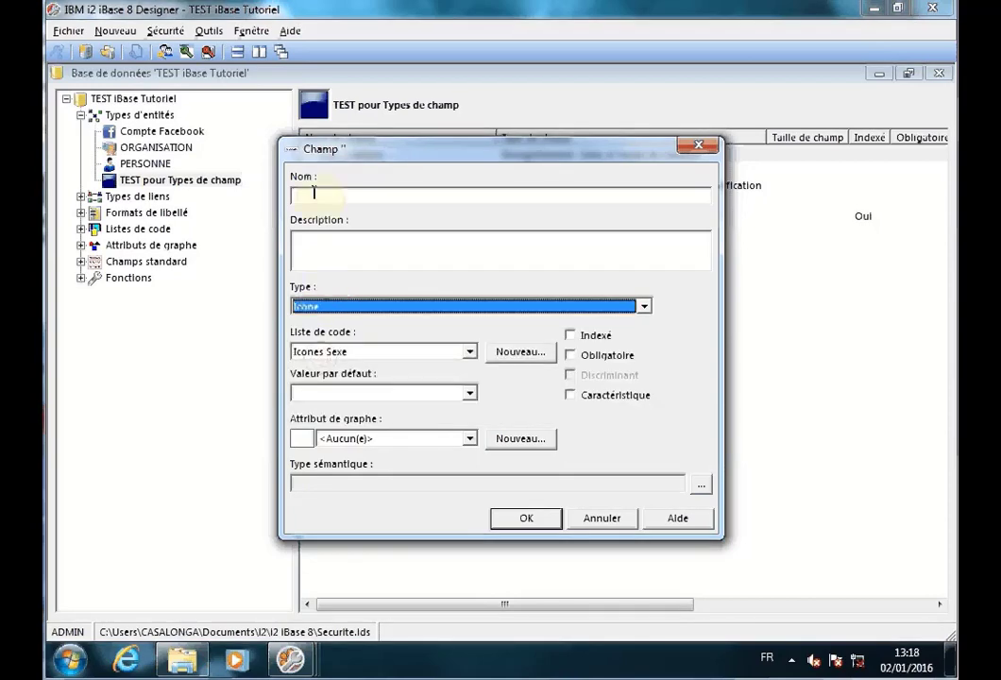
text(Champ I)
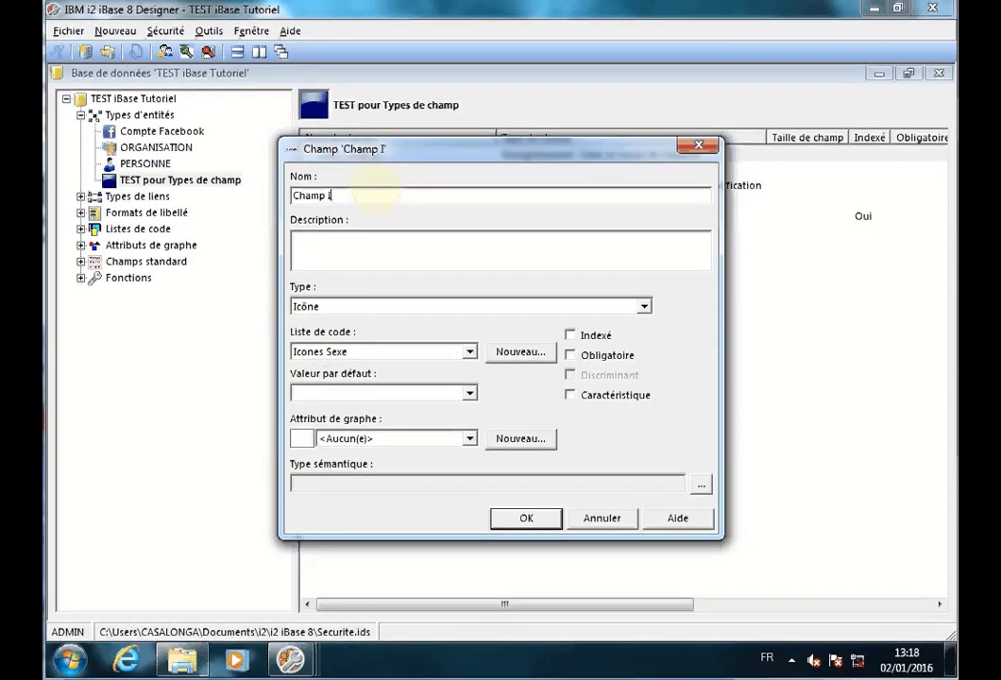
text(cône)
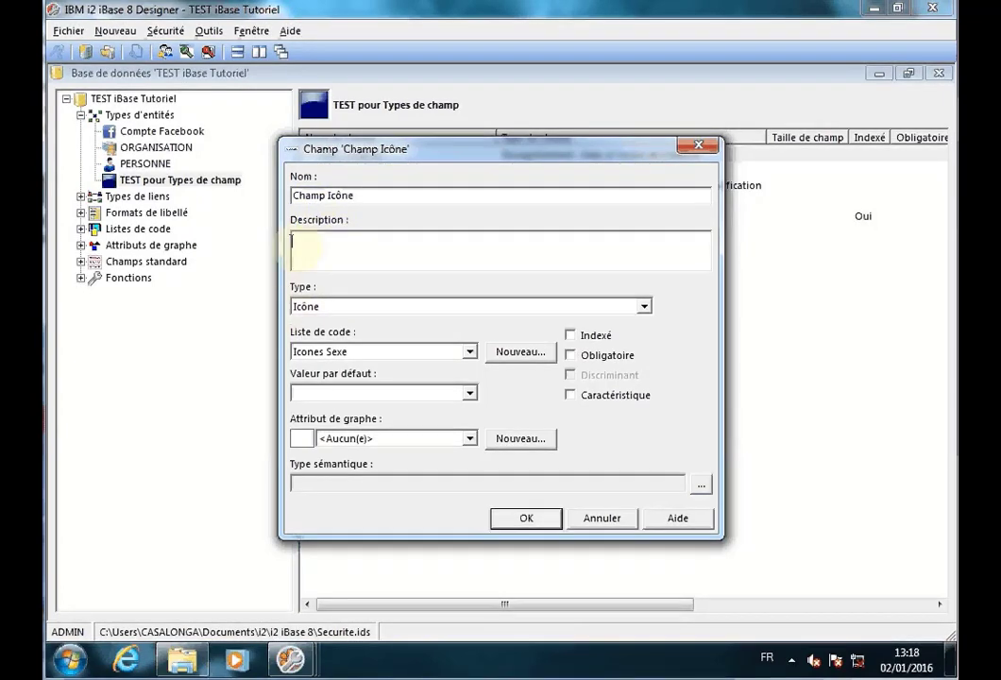
- Extend the icon field's name to "Champ Icône (Véhicules)", assign the "Icones Véhicules" code list and save the field
drag(509, 154, 592, 161)
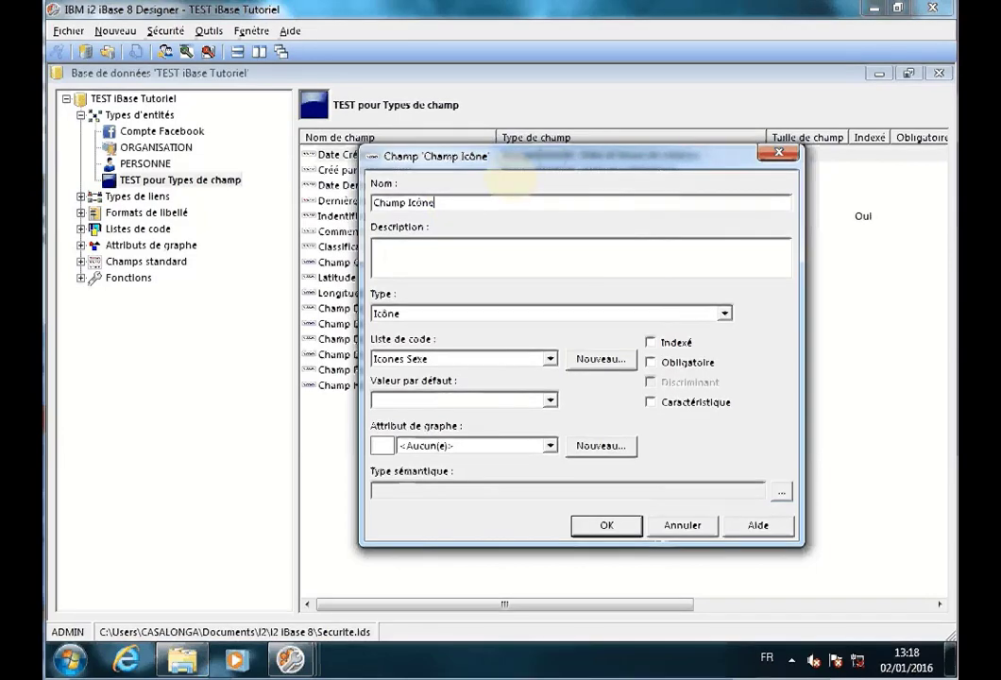
drag(553, 166, 409, 192)
click(335, 228)
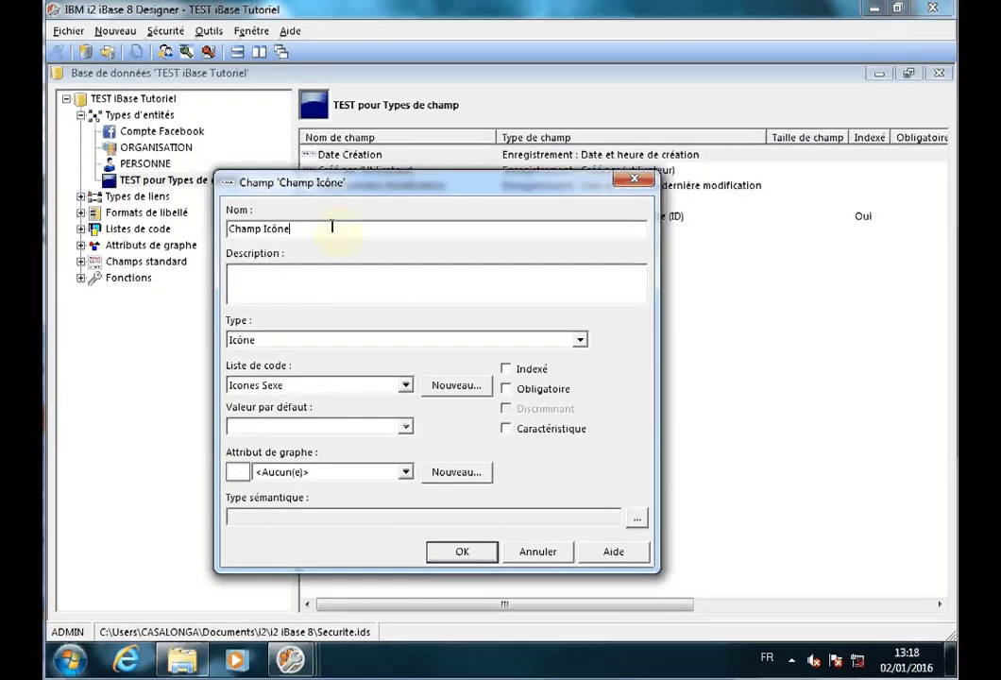
text((Vé)
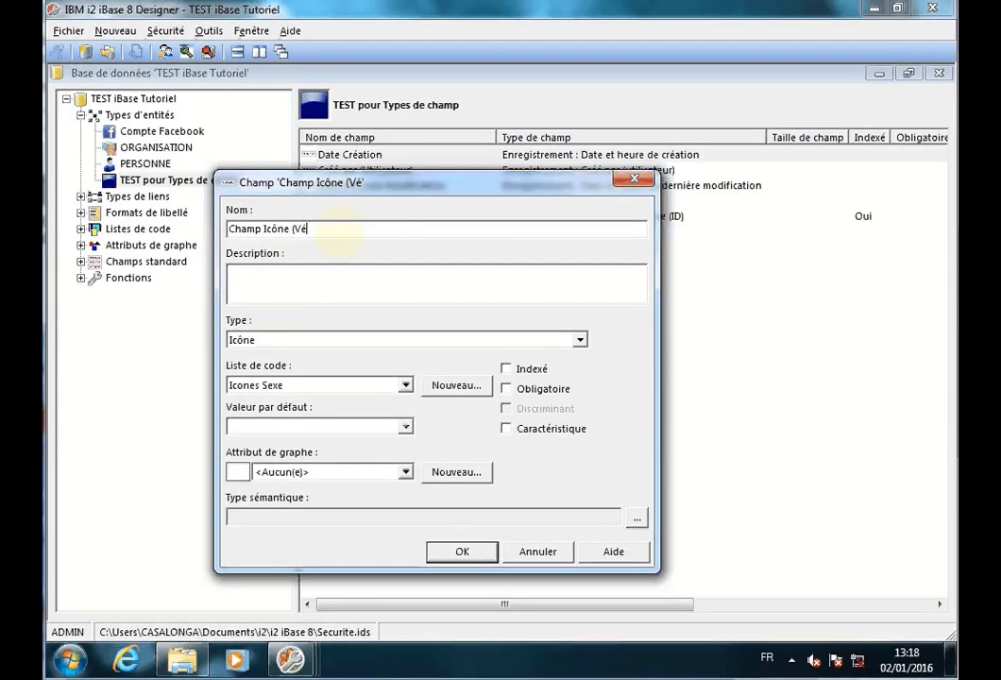
text(hicules))
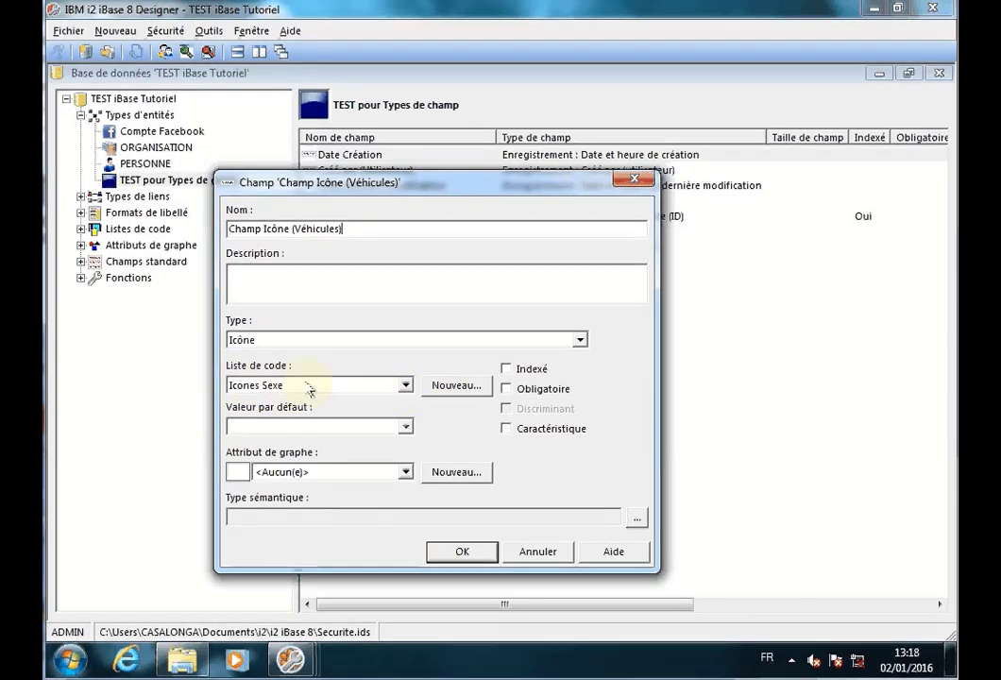
click(404, 385)
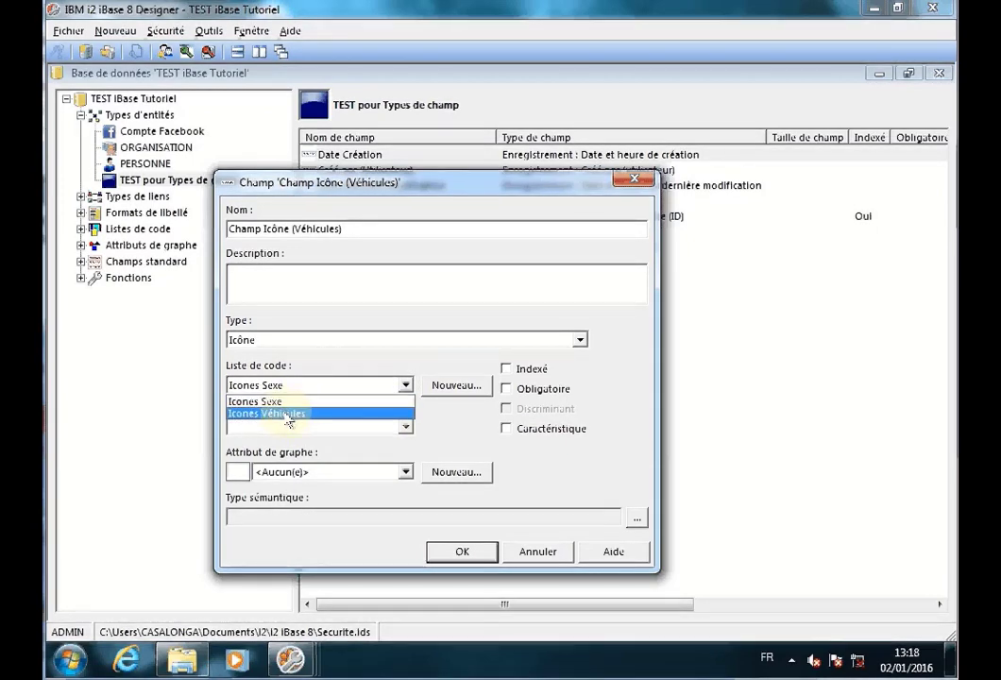
click(287, 414)
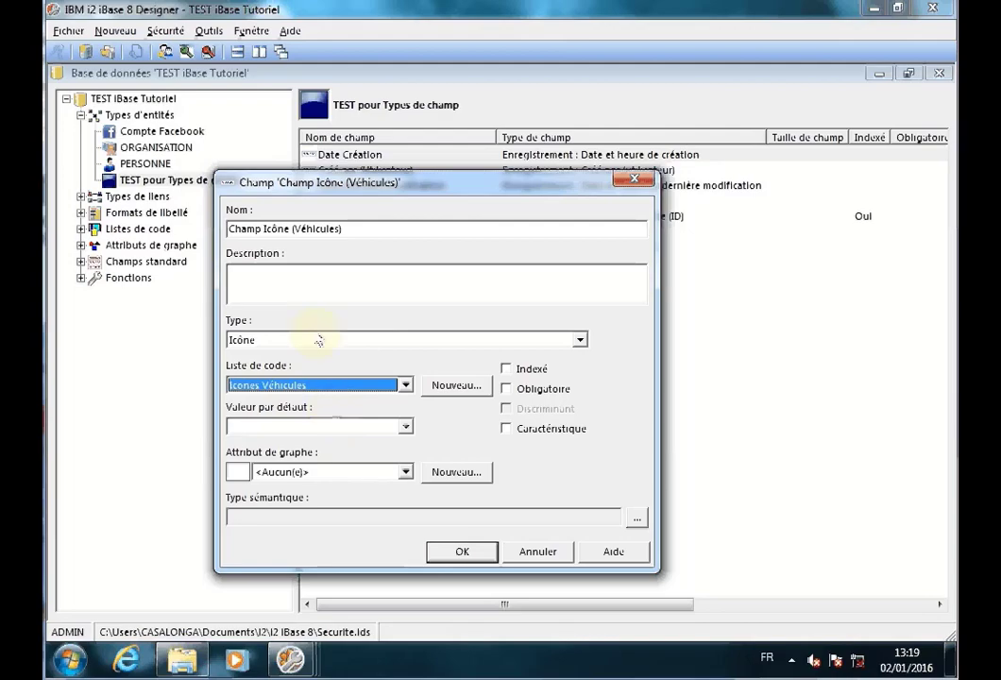
click(462, 553)
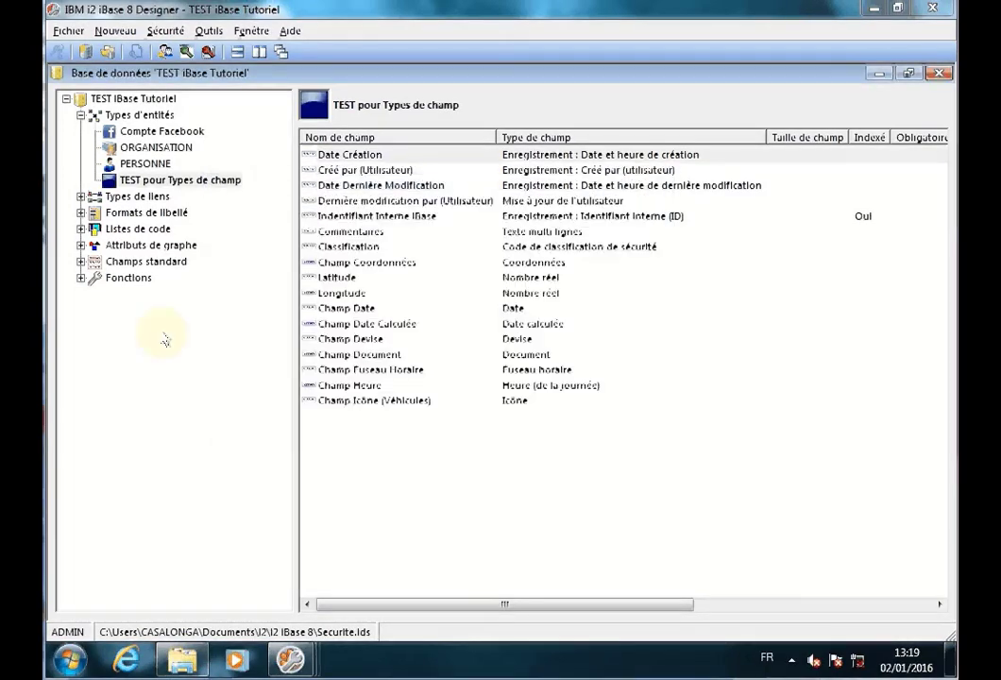
- Examine the "Icones Véhicules" icon list under the code lists, previewing its Moto and Voiture icons without changing the list
double_click(92, 196)
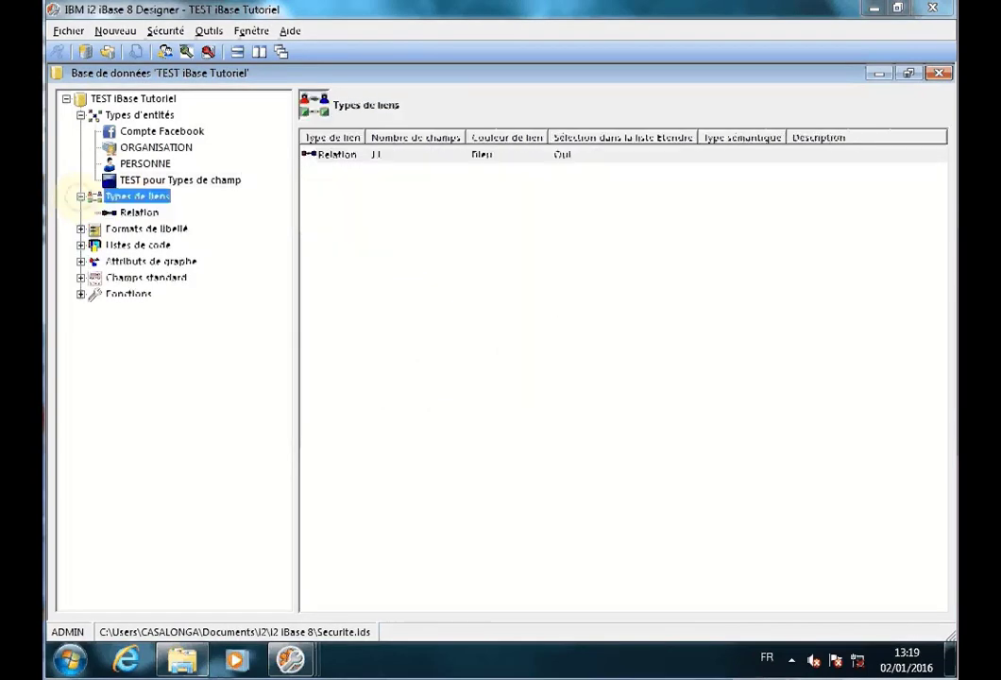
click(80, 197)
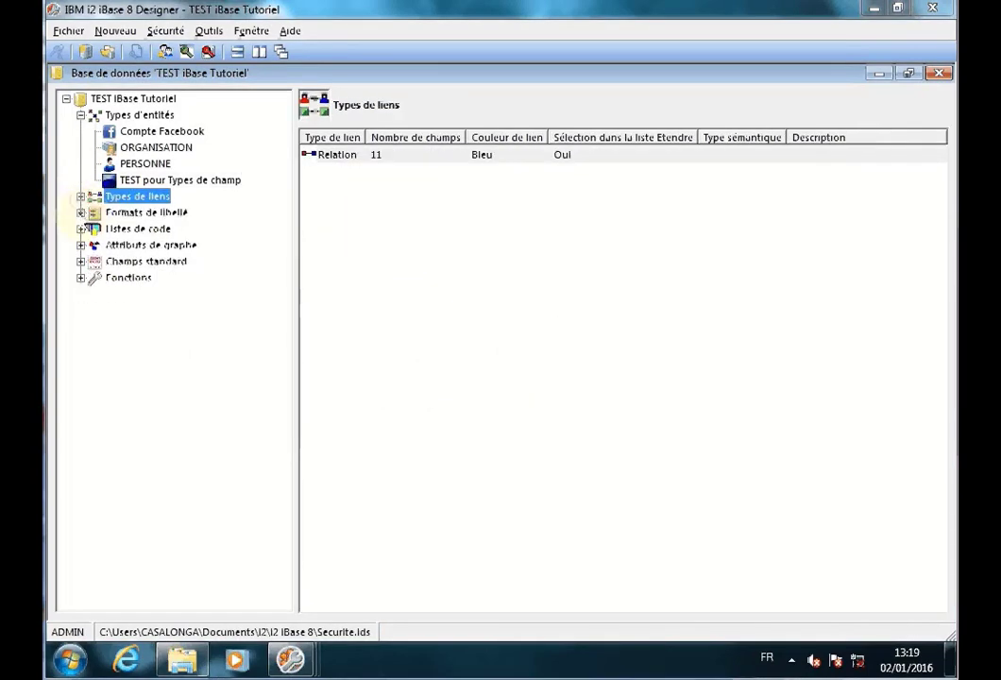
double_click(132, 229)
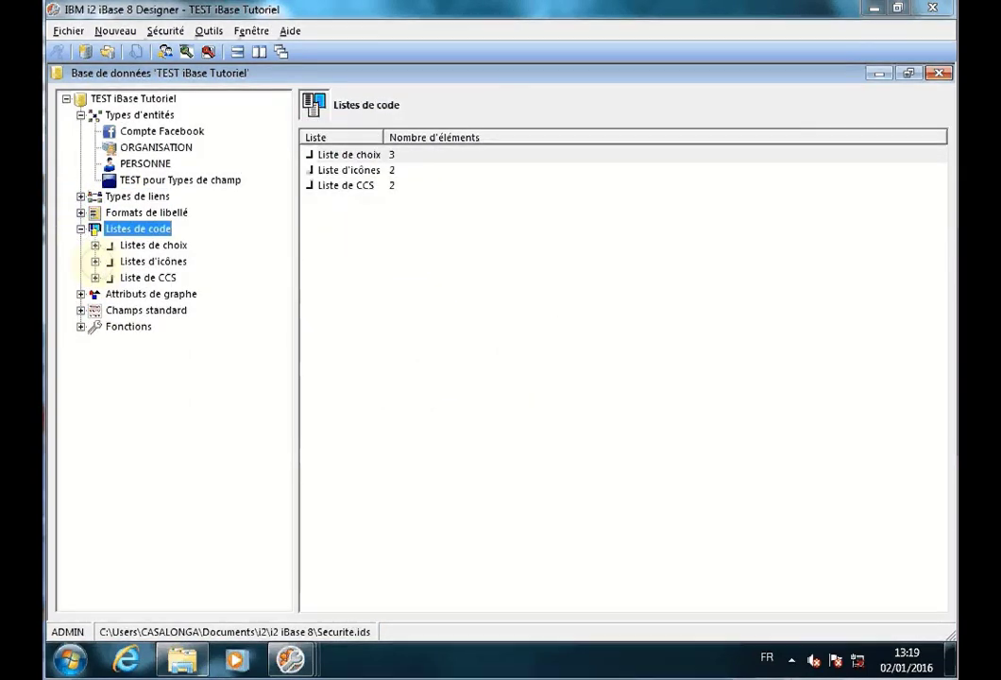
double_click(153, 261)
double_click(166, 296)
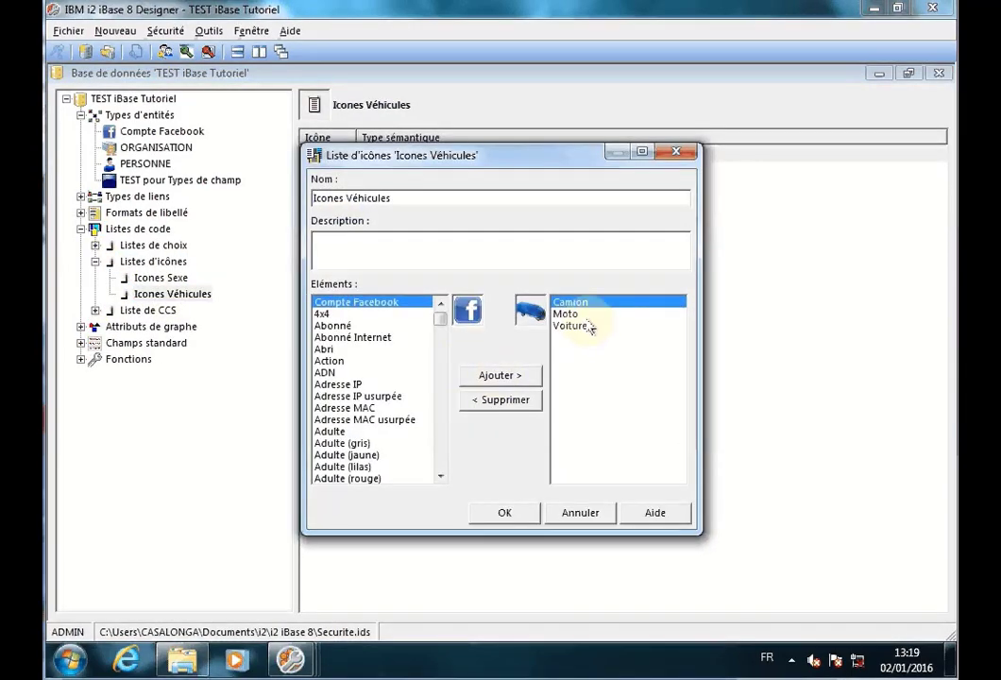
click(585, 325)
key(Up)
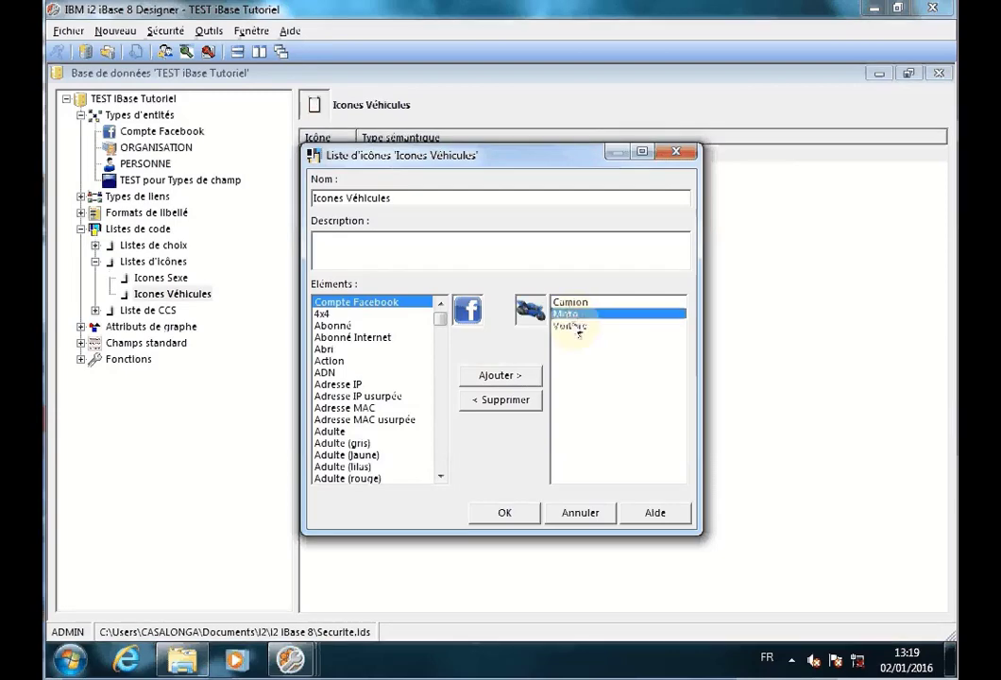
key(Down)
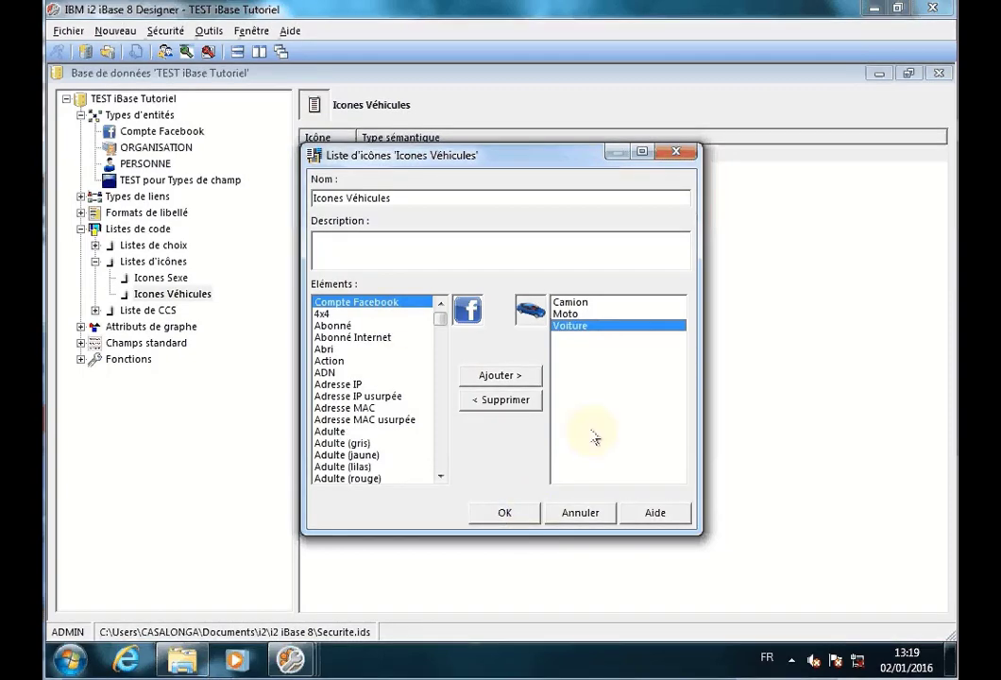
click(574, 513)
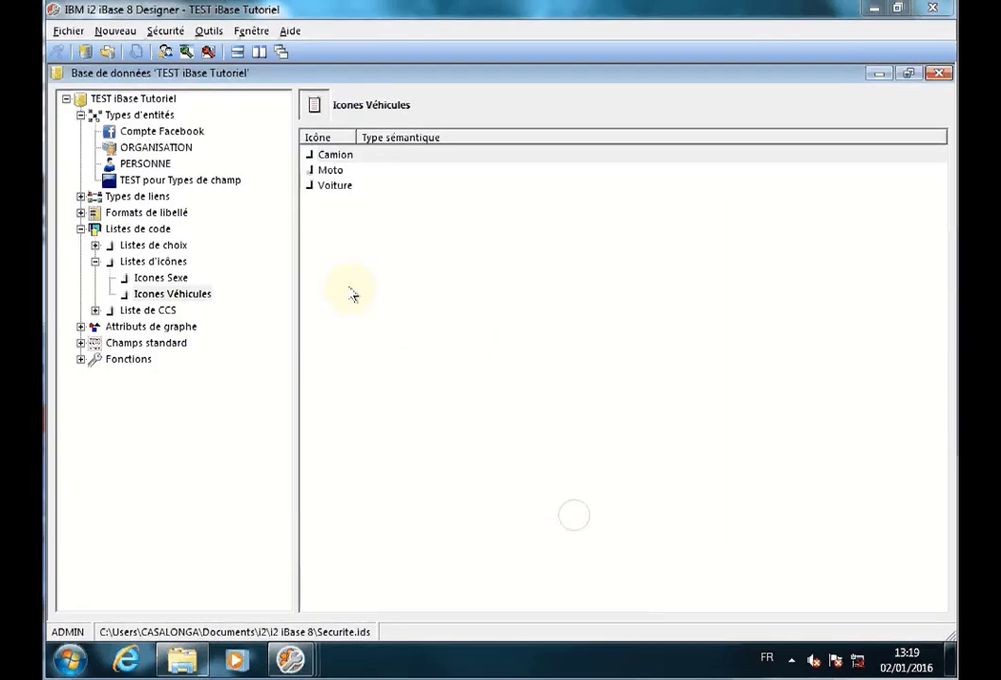
- Add a field named "Champ Image" of type Image to the "TEST pour Types de champ" entity type and save it
click(151, 180)
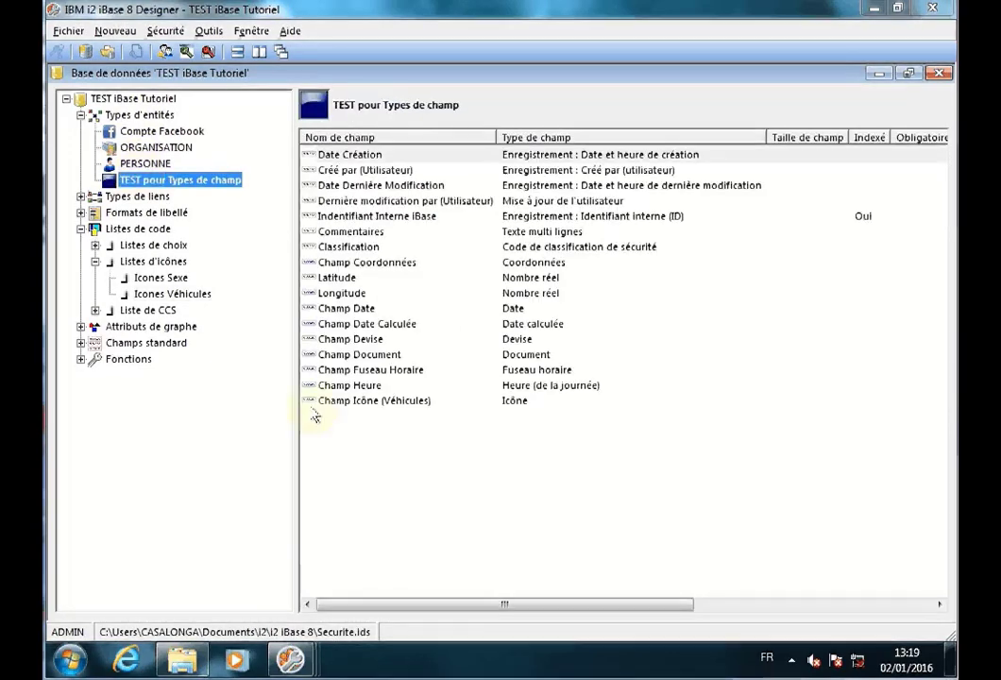
right_click(348, 443)
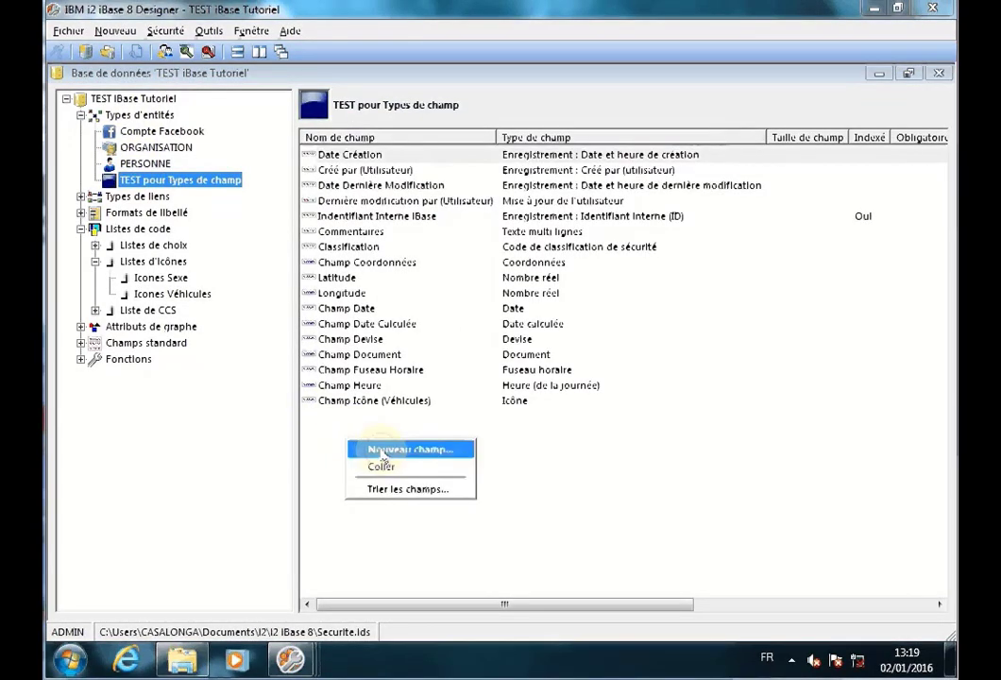
click(384, 448)
drag(465, 161, 609, 168)
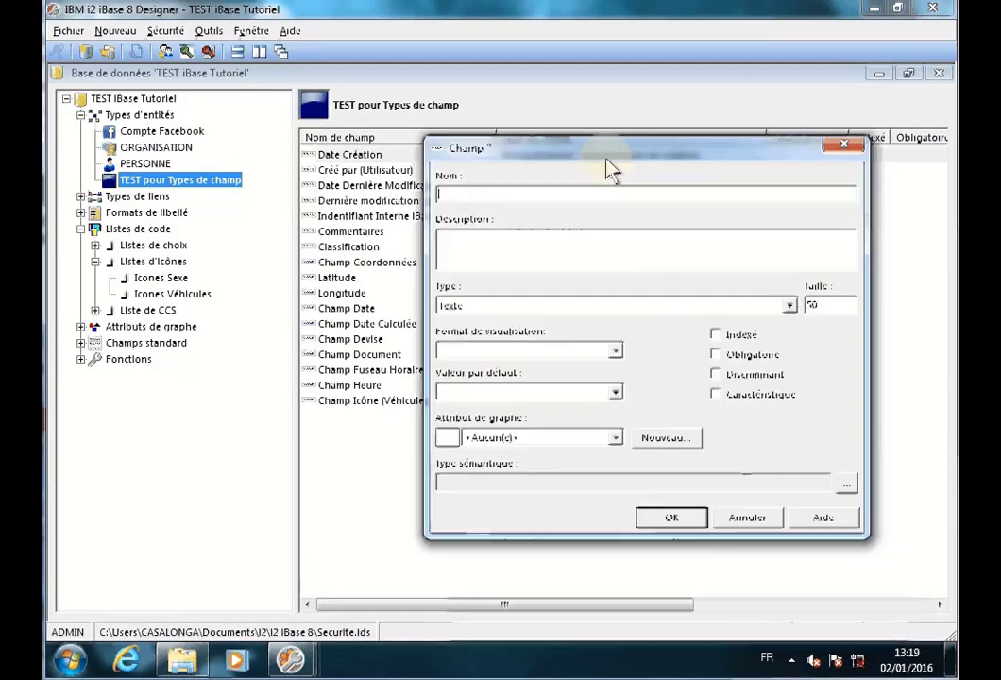
click(789, 304)
scroll(472, 383, up, 3)
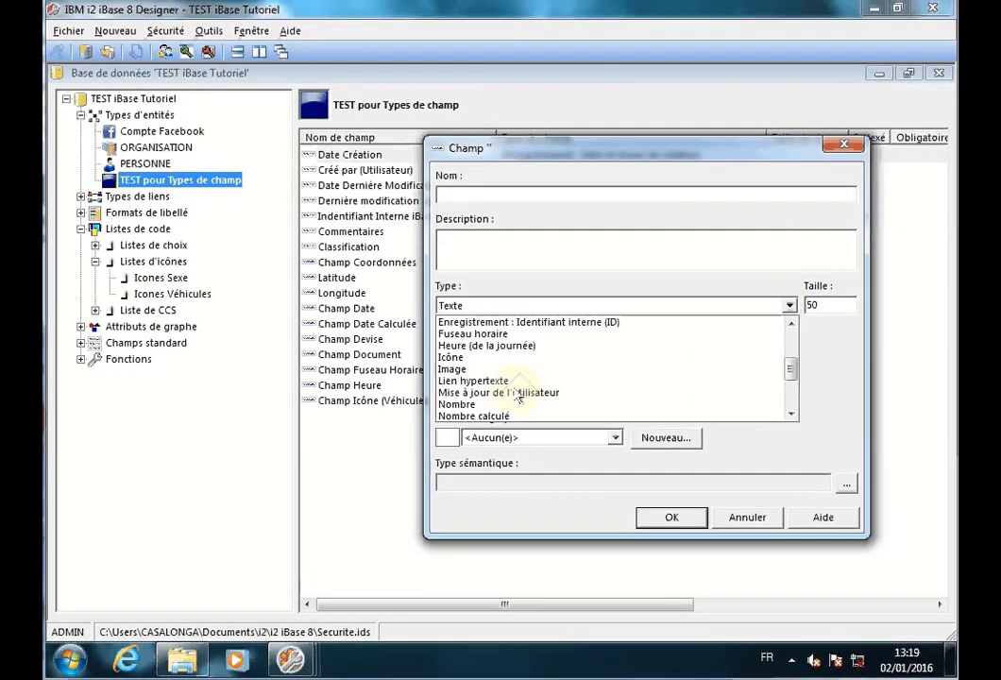
click(458, 368)
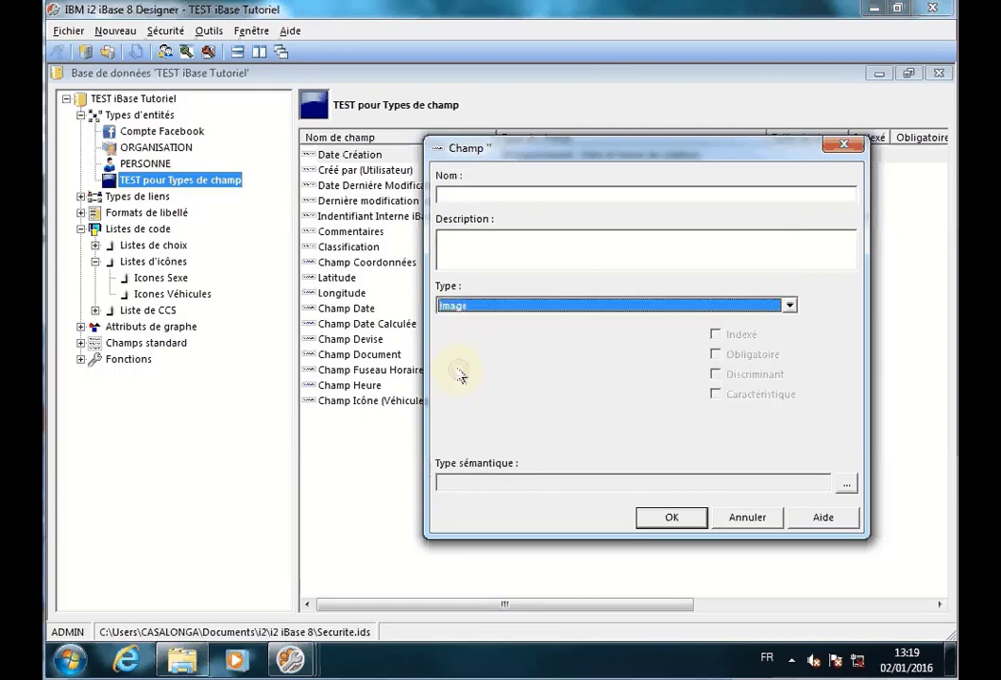
click(454, 188)
text(Champ I)
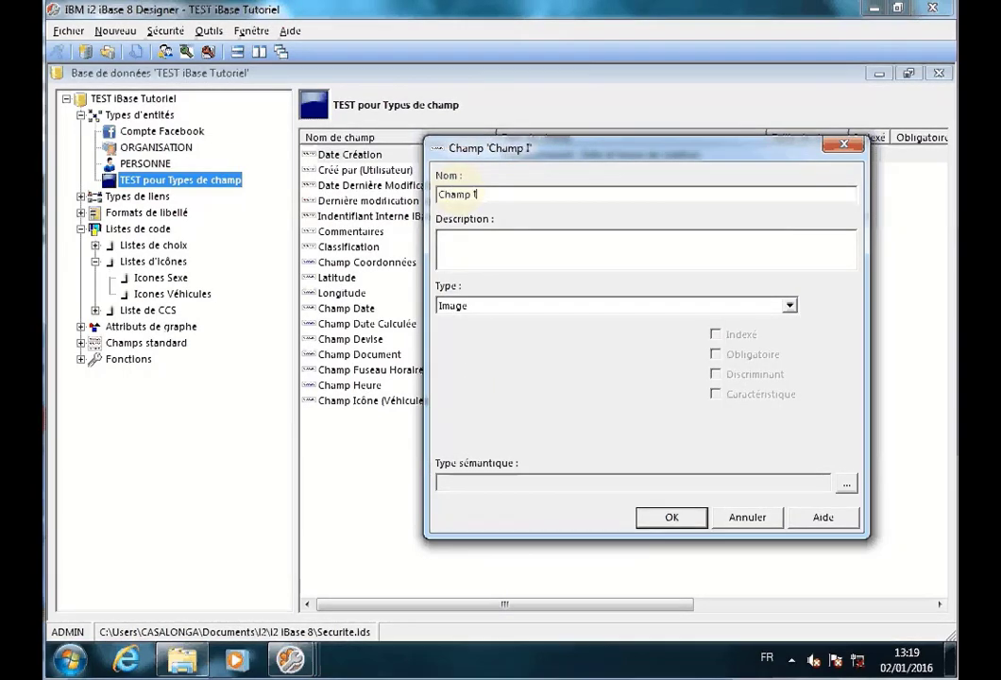
text(mage)
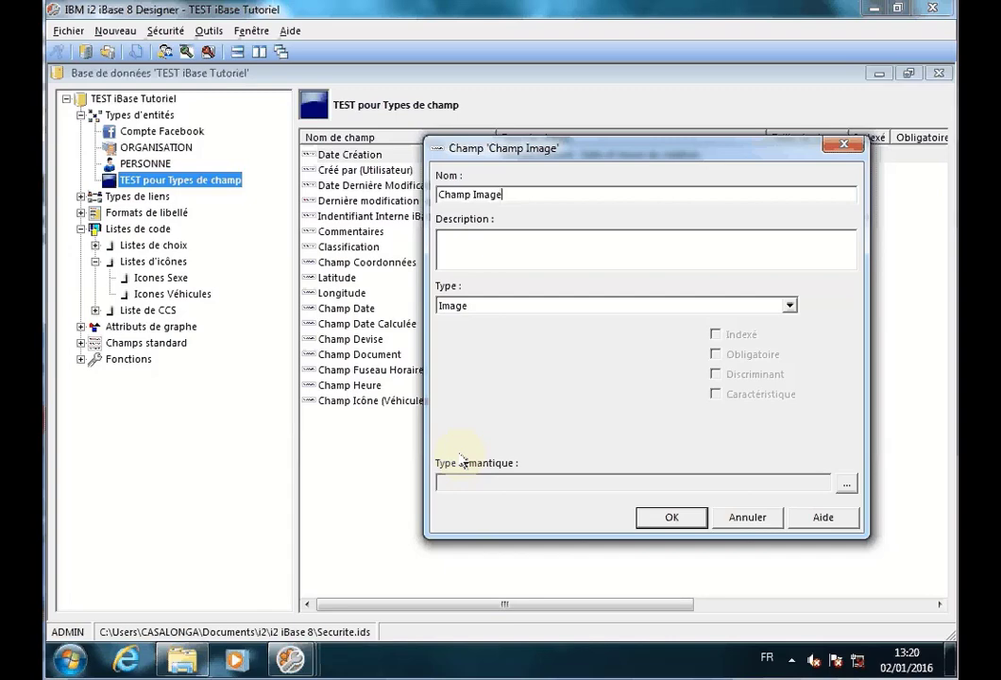
click(669, 519)
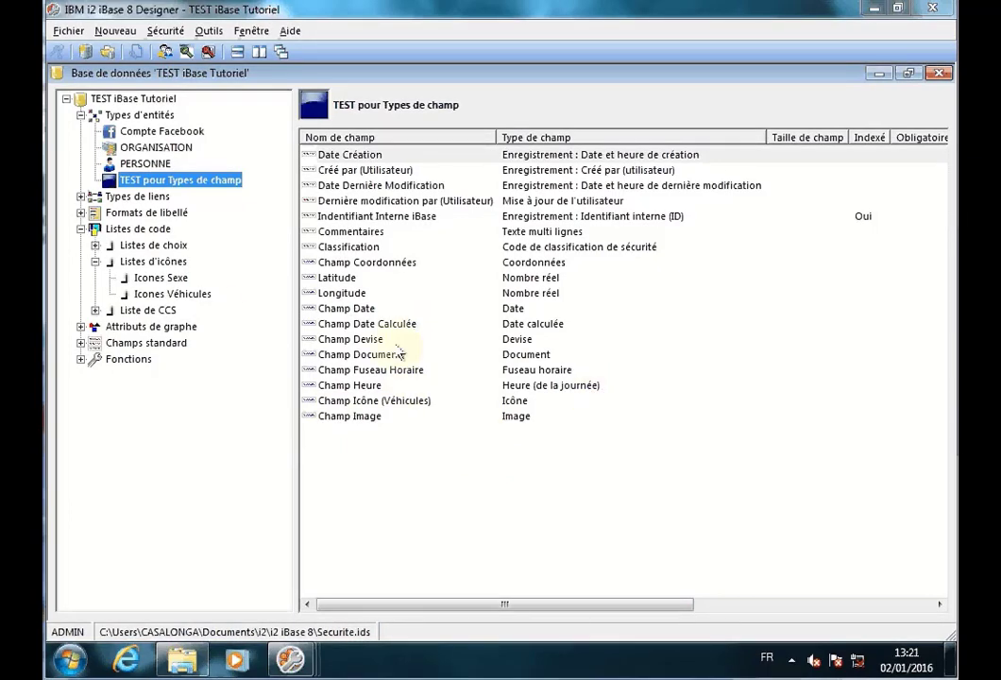
- Define a new field named "Champ Hypertexte" of type Lien hypertexte in the "TEST pour Types de champ" entity type
right_click(363, 465)
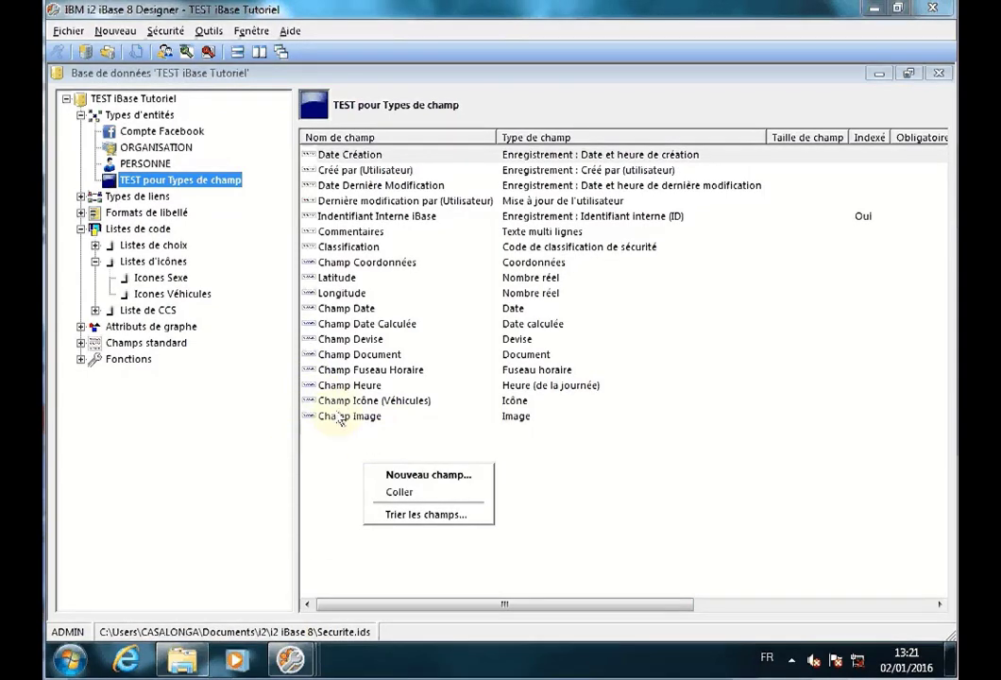
click(442, 477)
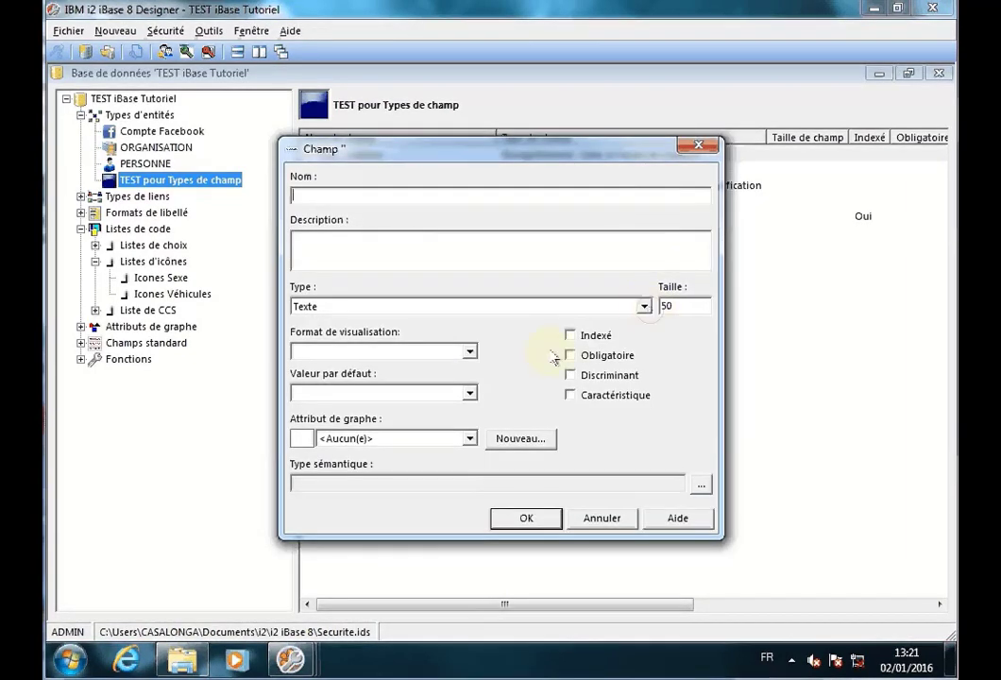
click(473, 306)
scroll(469, 398, up, 1)
scroll(473, 401, up, 1)
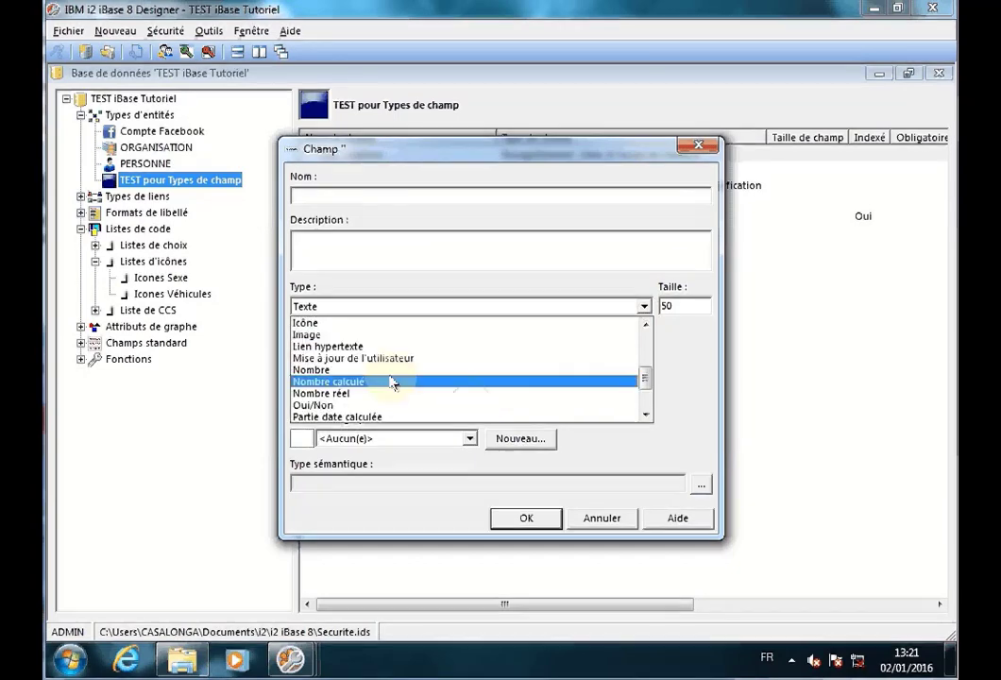
click(332, 349)
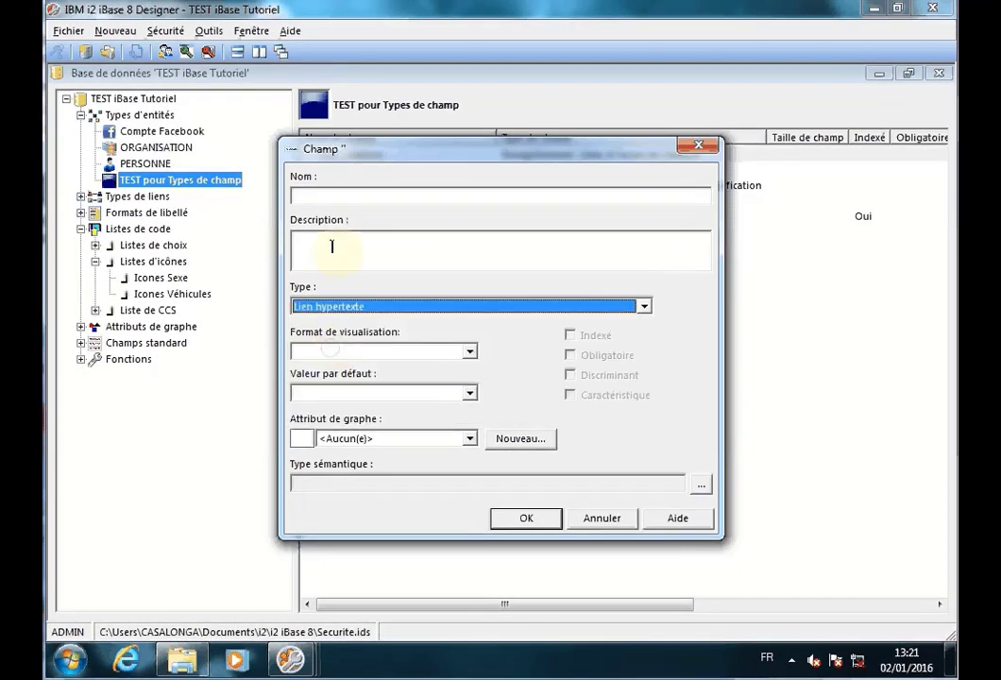
click(327, 192)
text(Cham)
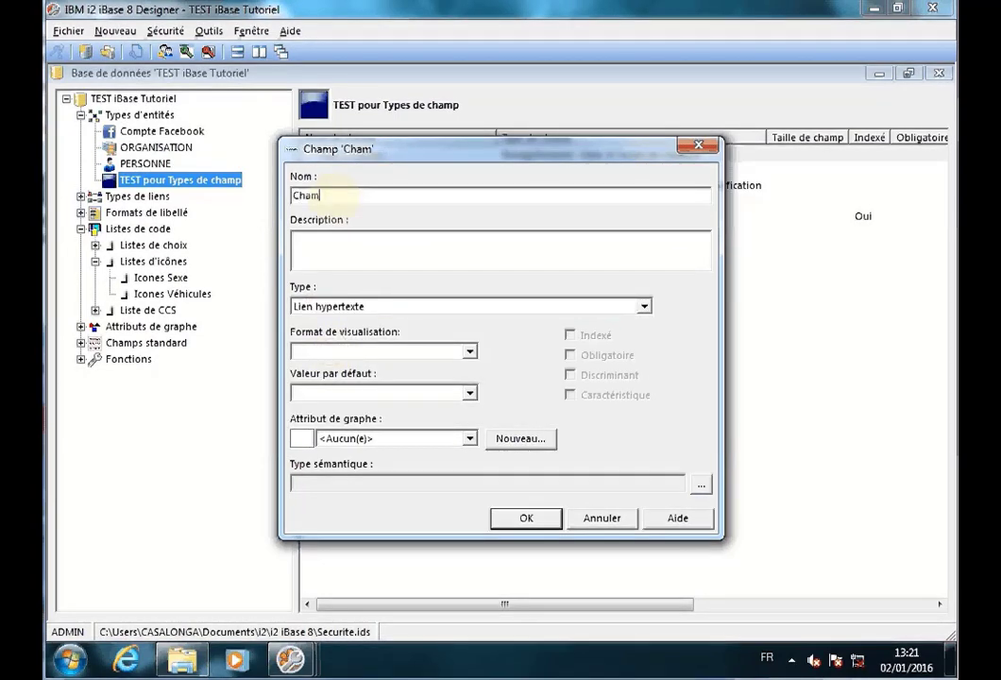
text(p Hypertexte)
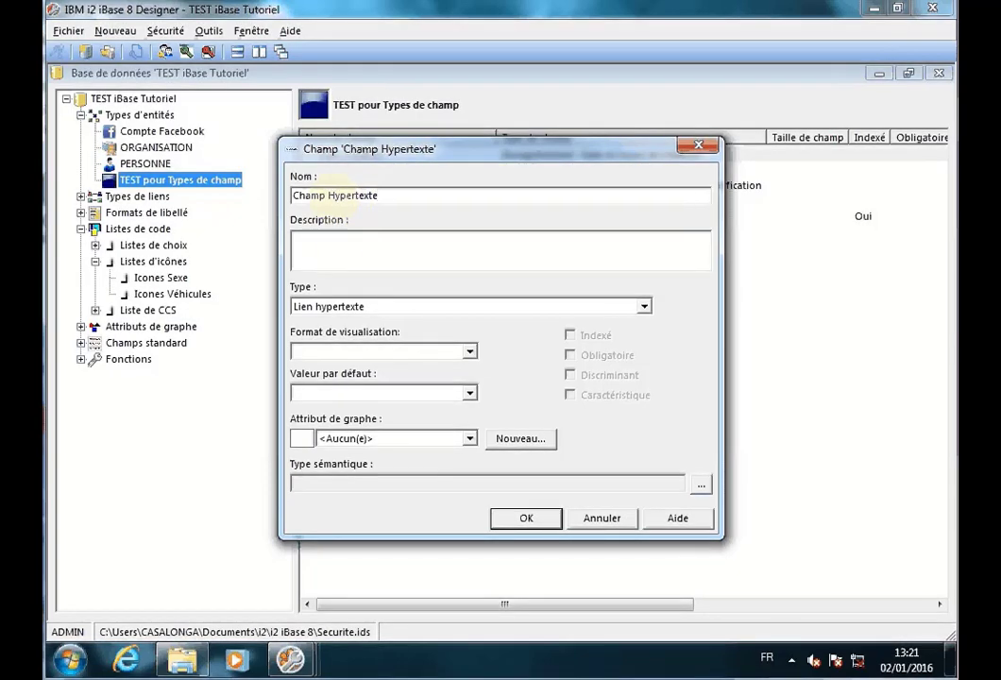
- Check the display formats offered for the "Champ Hypertexte" field, choose none and save the field
click(336, 247)
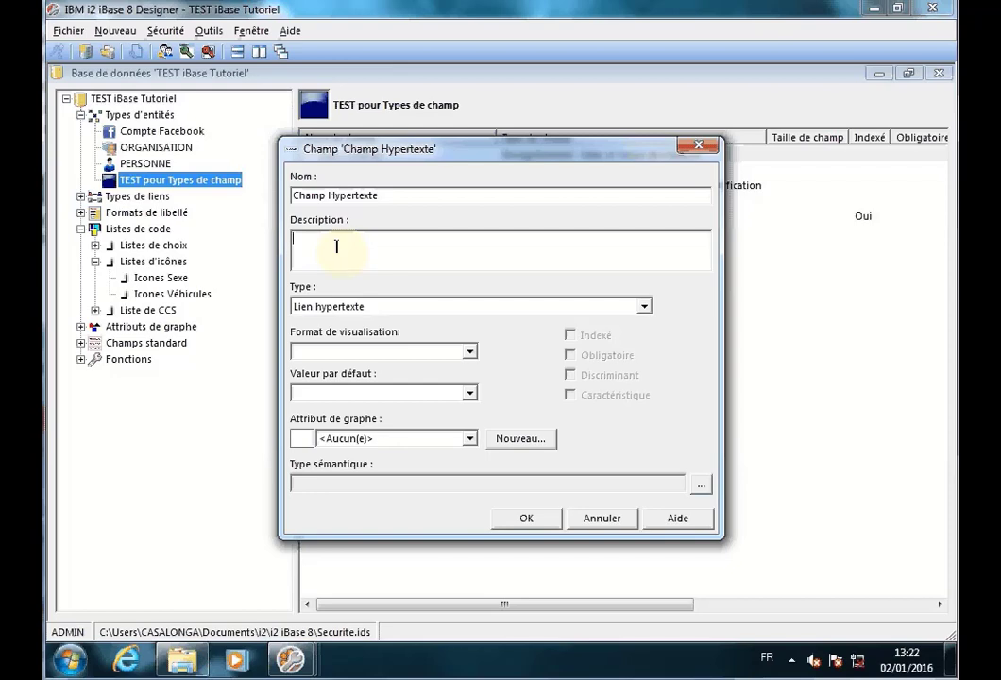
click(336, 247)
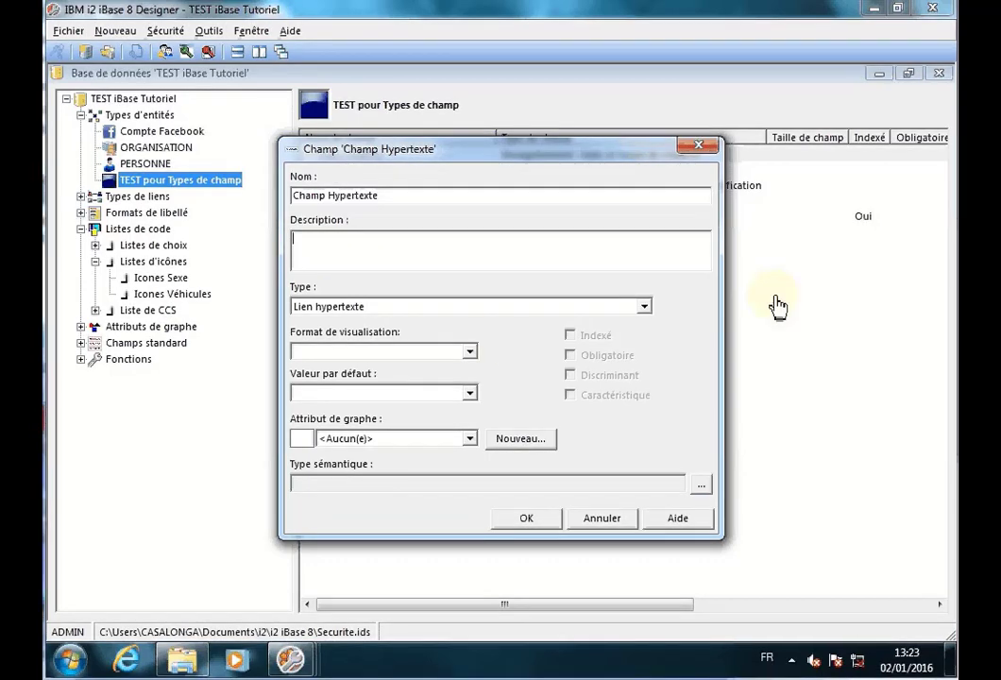
click(470, 353)
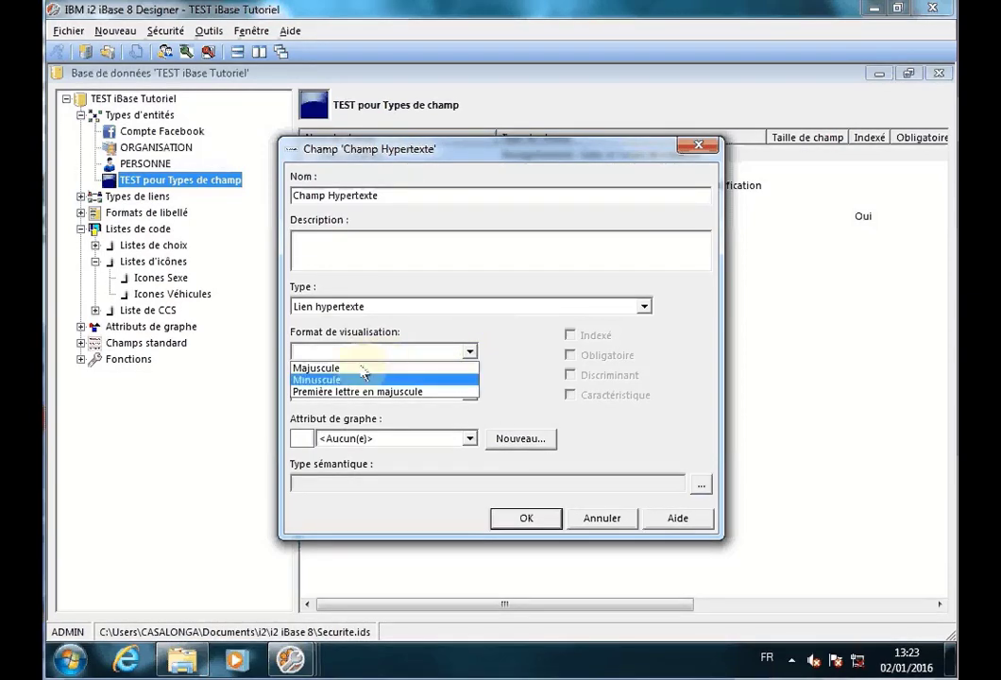
click(509, 357)
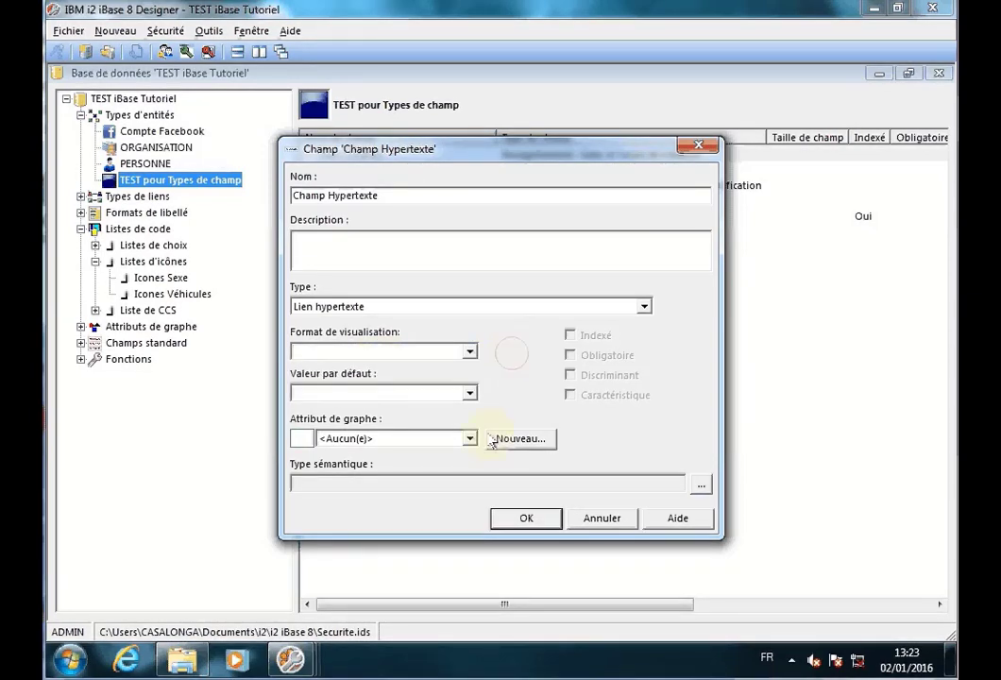
click(526, 517)
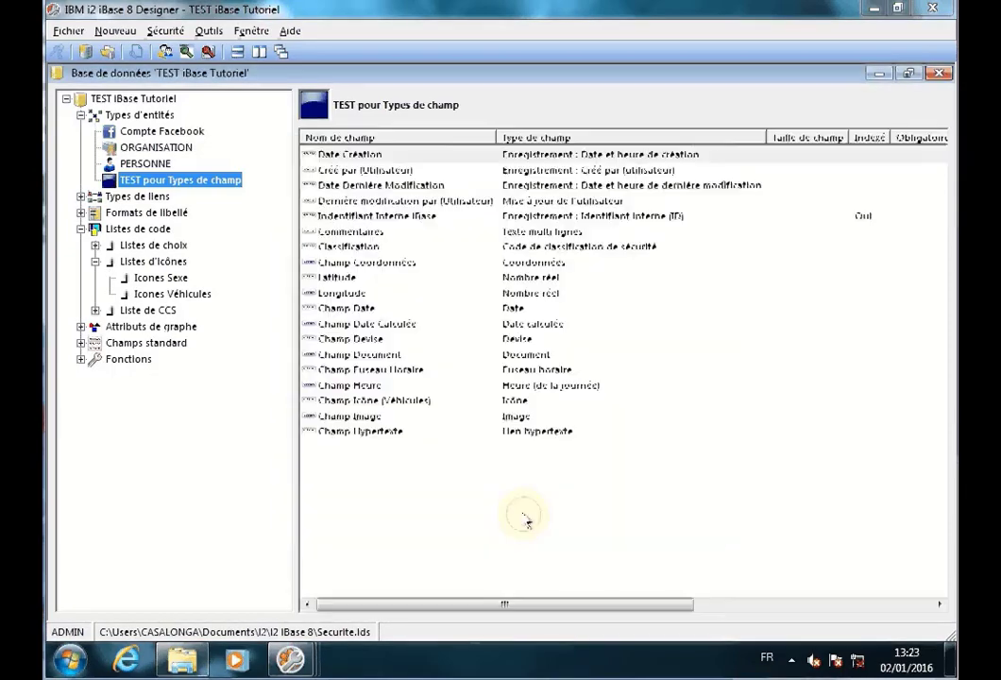
- Define a new field named "Champ Nombre" of type Nombre in the "TEST pour Types de champ" entity type
right_click(437, 474)
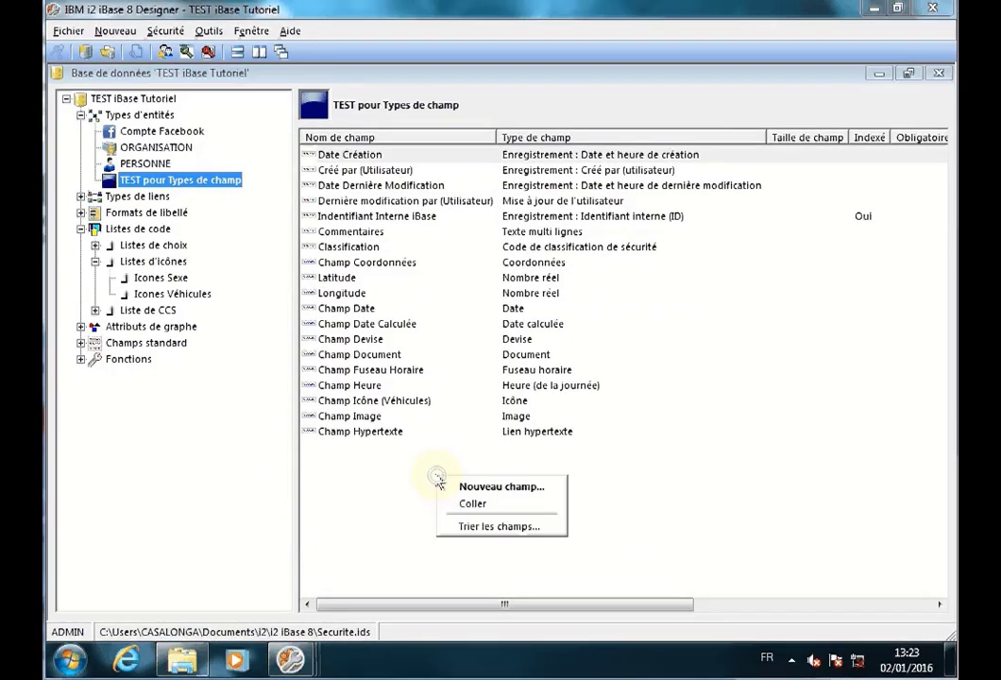
click(482, 488)
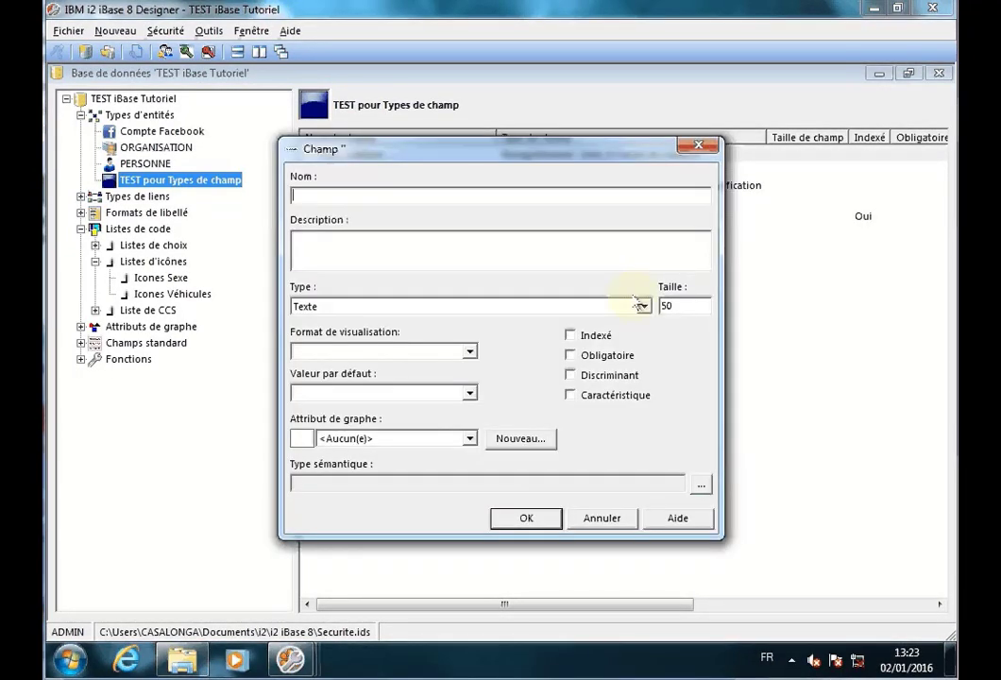
click(646, 309)
scroll(377, 396, up, 3)
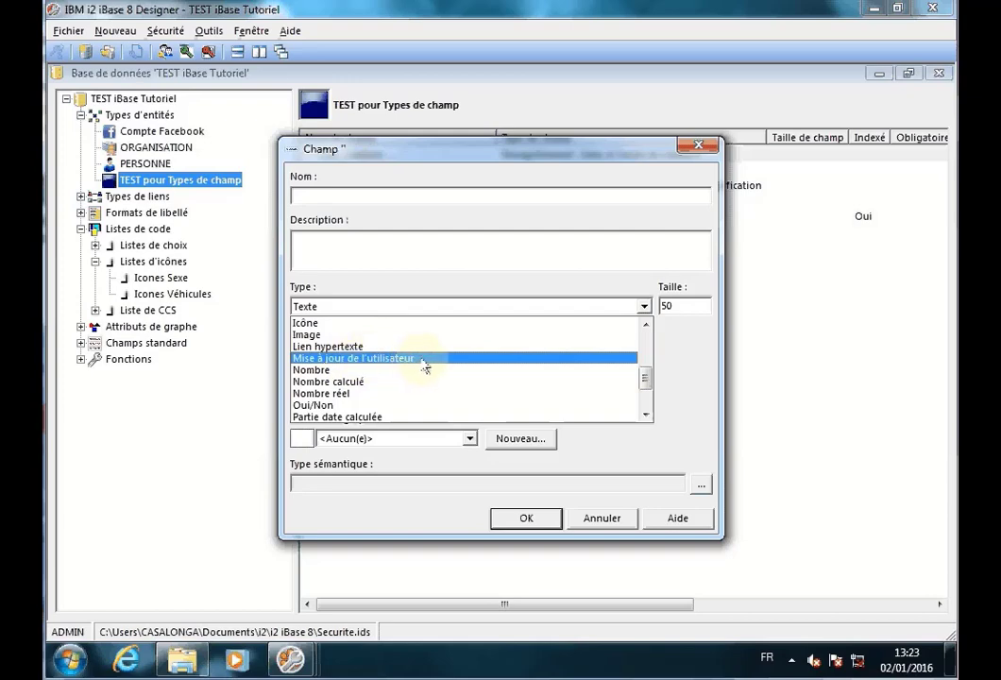
click(315, 370)
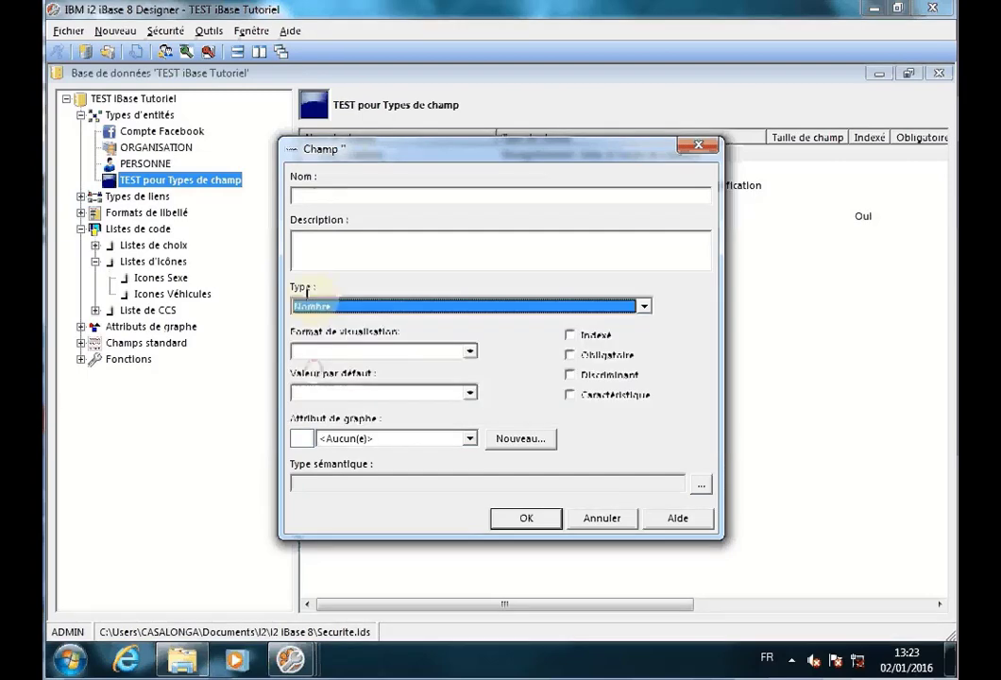
click(314, 194)
text(Cham)
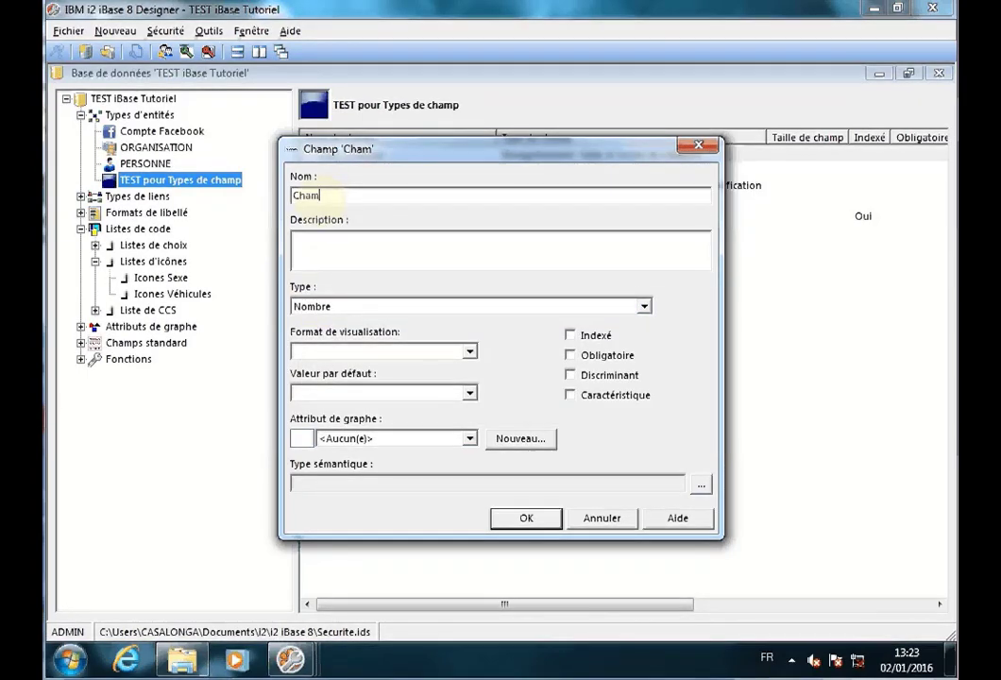
text(p Nombre)
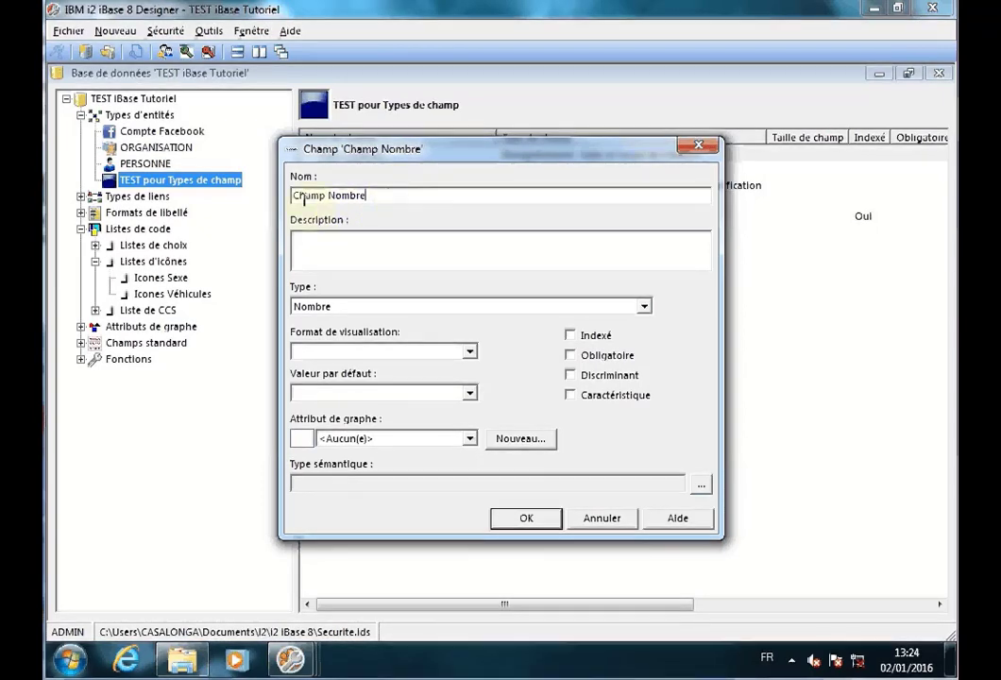
- Check the display format choices for the "Champ Nombre" field and save it without a format
click(469, 352)
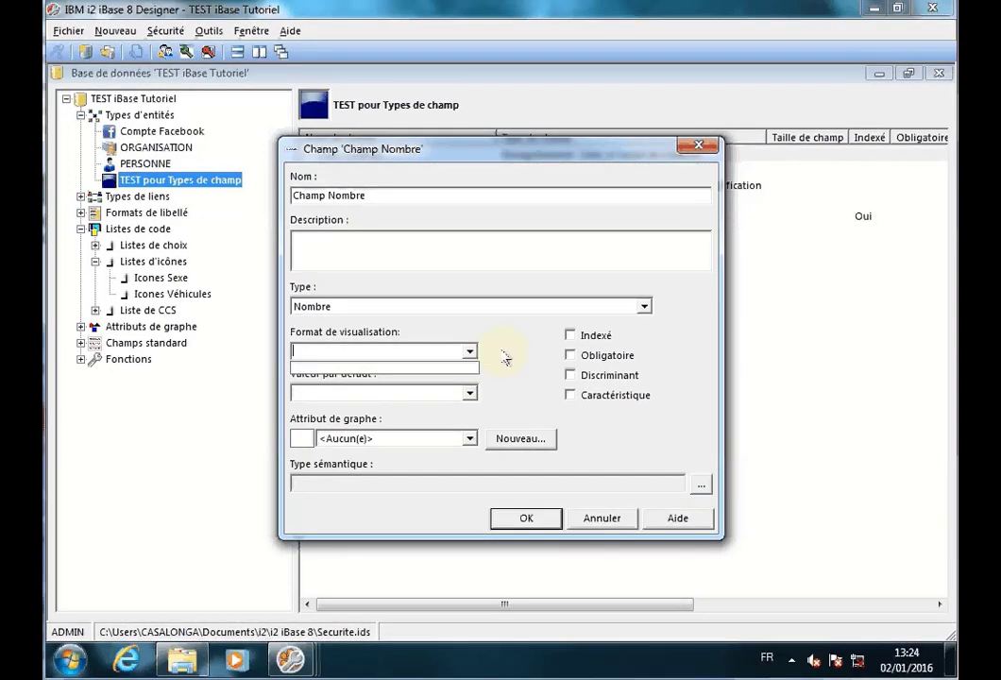
click(507, 357)
click(377, 255)
click(526, 518)
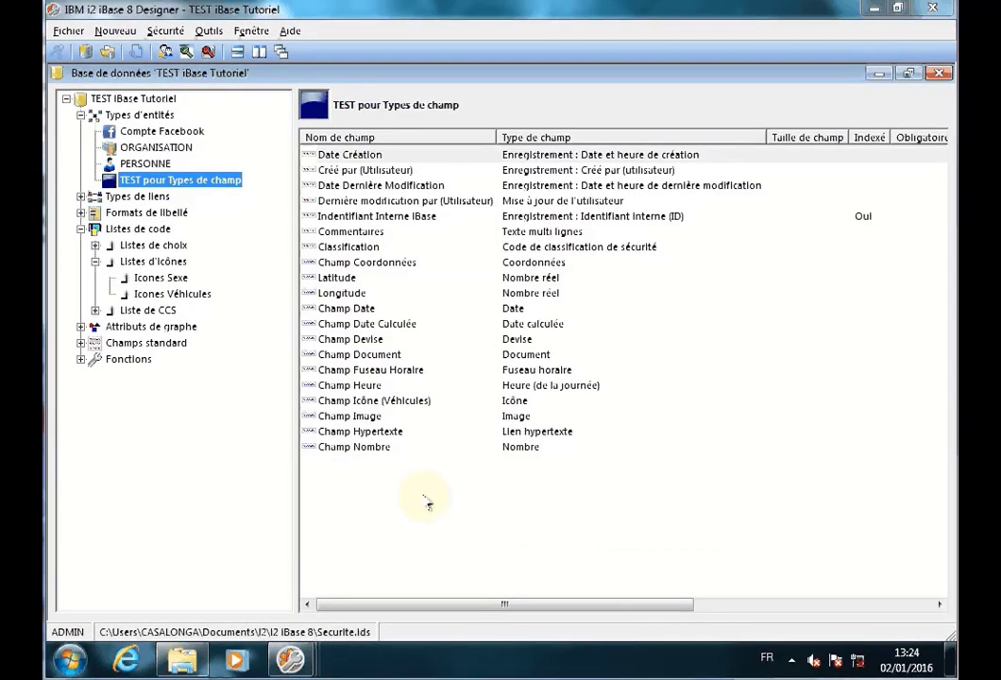
- Define a new field named "Champ Nombre Calculé (Ex Age)" of type Nombre calculé in the "TEST pour Types de champ" entity type
right_click(422, 499)
click(427, 507)
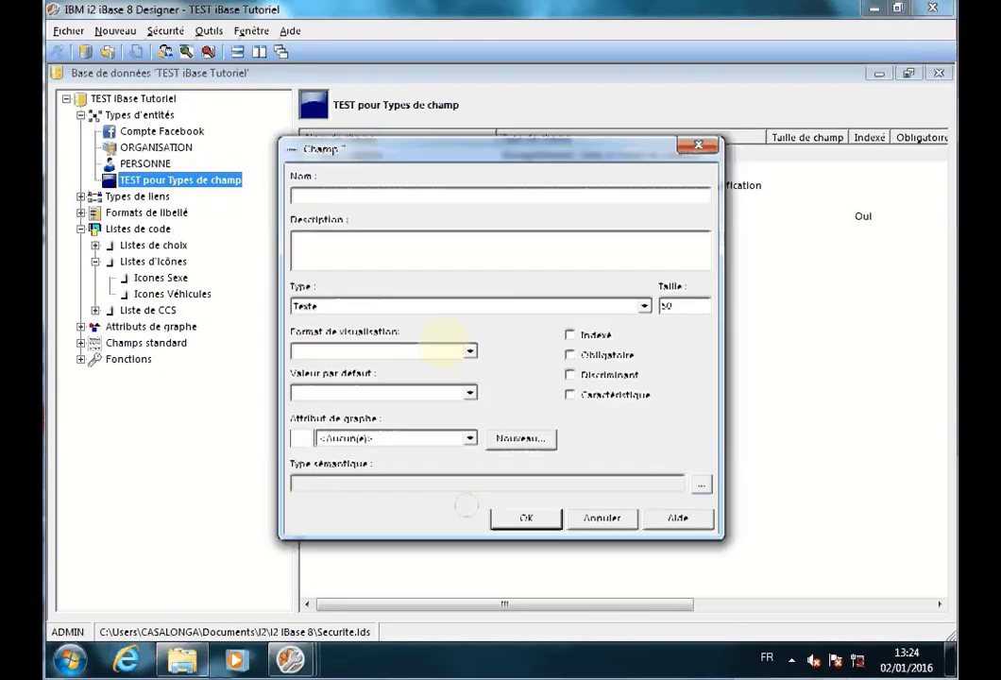
click(644, 305)
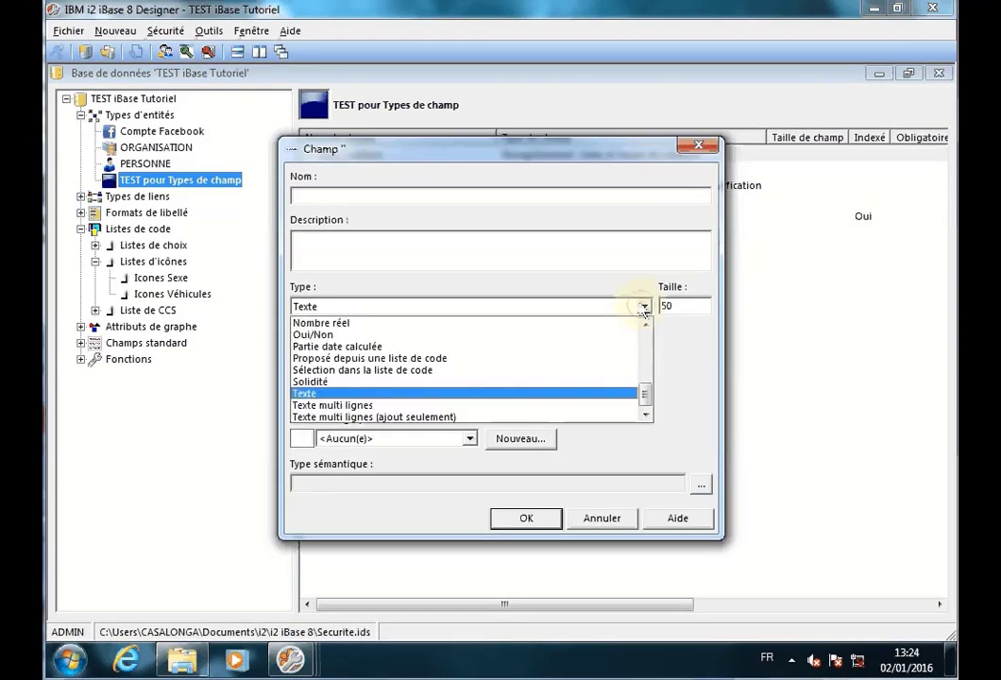
scroll(336, 355, up, 1)
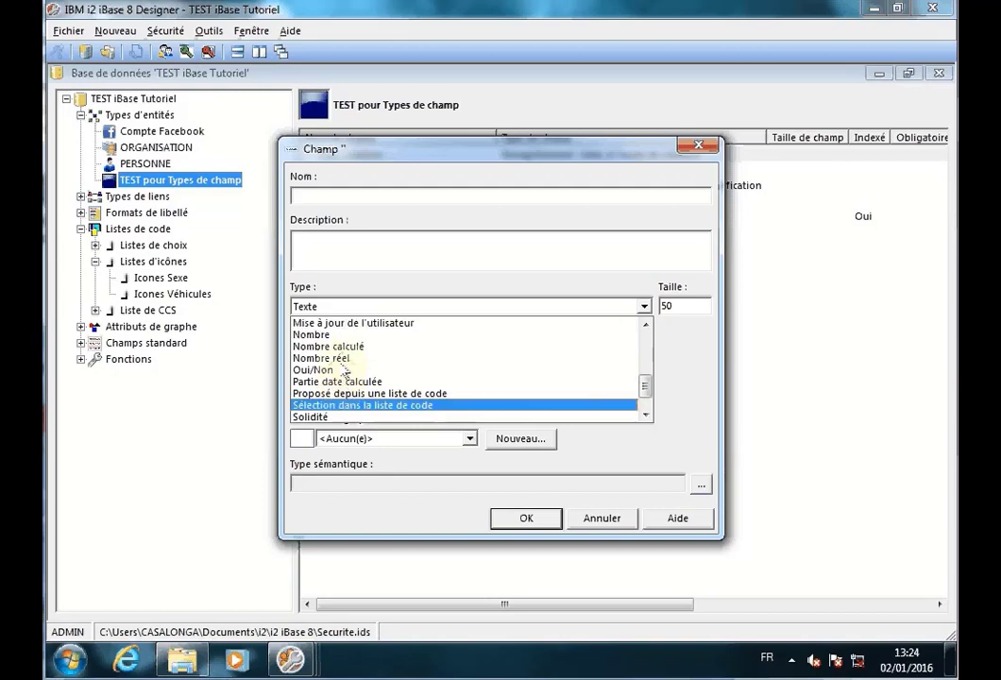
click(333, 348)
click(323, 193)
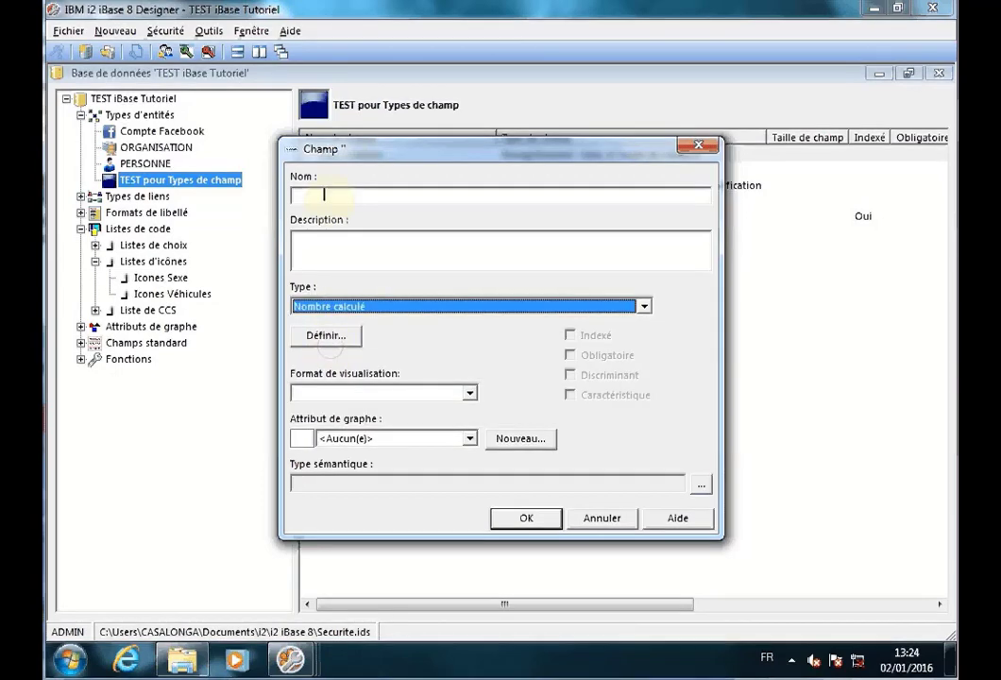
text(Champ N)
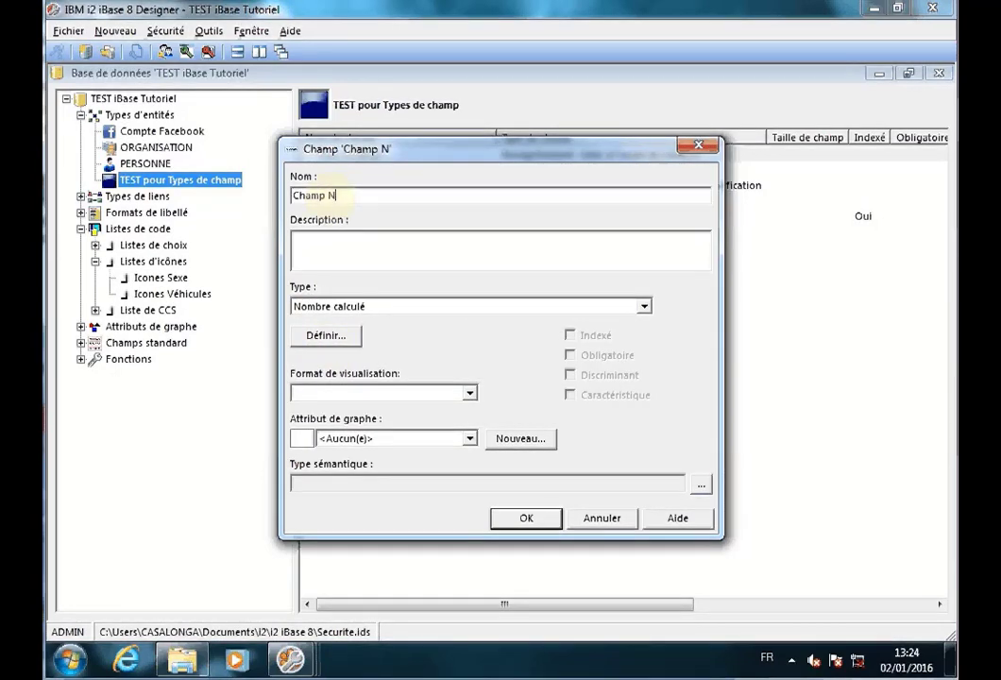
text(ombre Calculé)
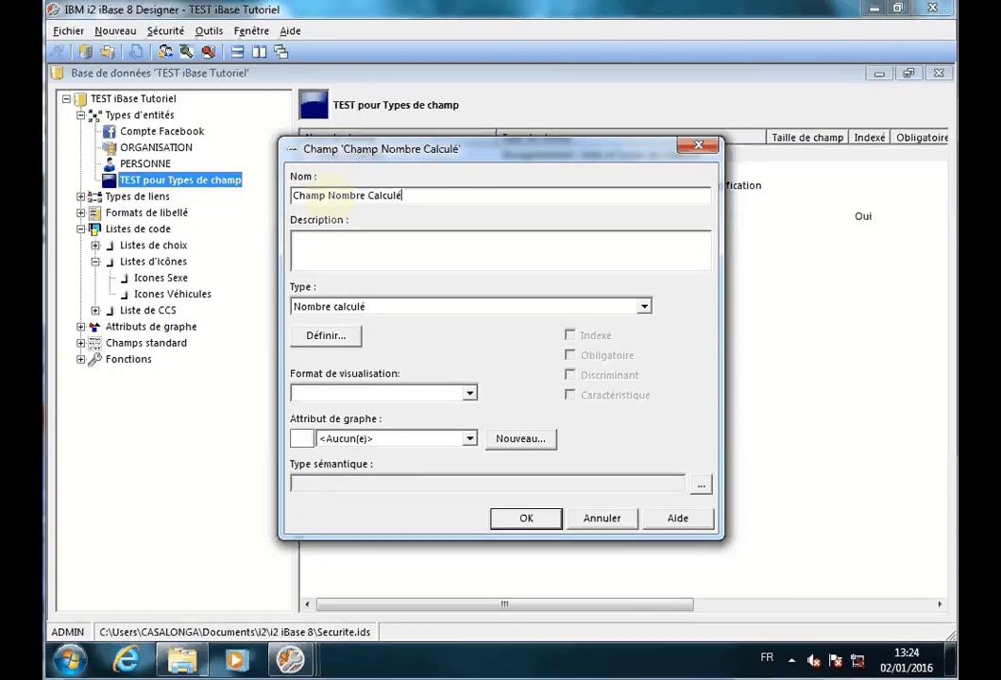
text( (Ex Age)
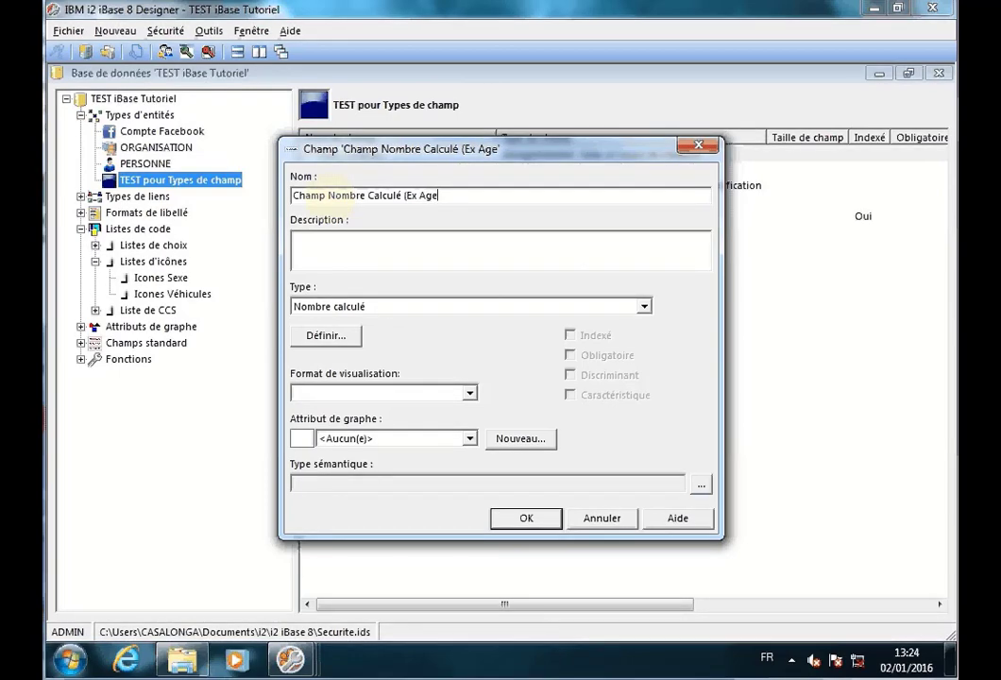
text())
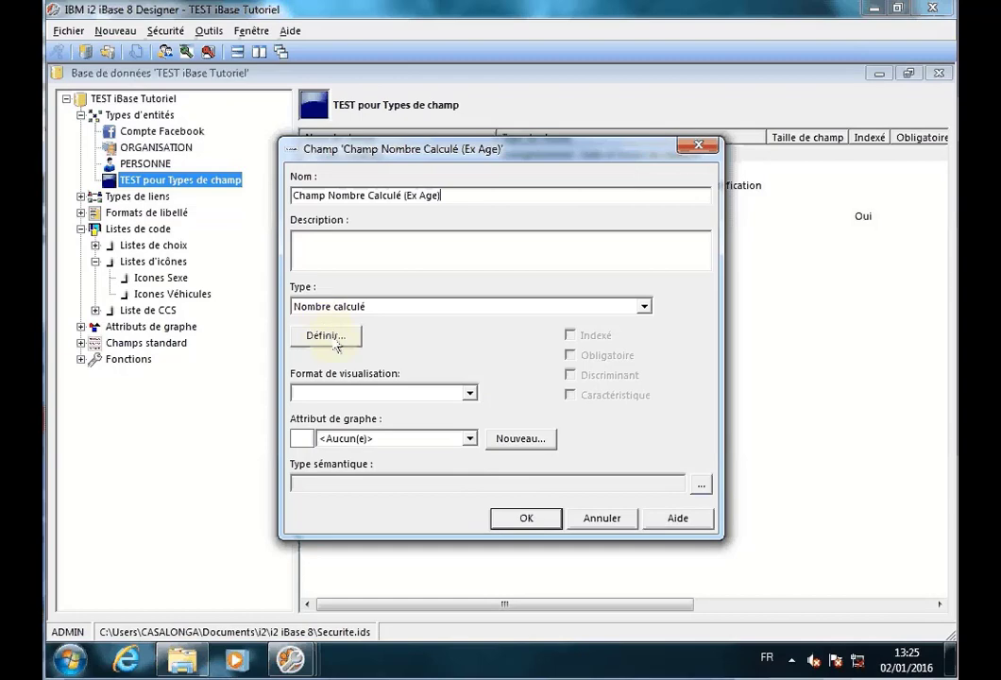
- In the calculation of the "Champ Nombre Calculé (Ex Age)" field, subtract Champ Date from <Date/Heure actuelle>
click(526, 518)
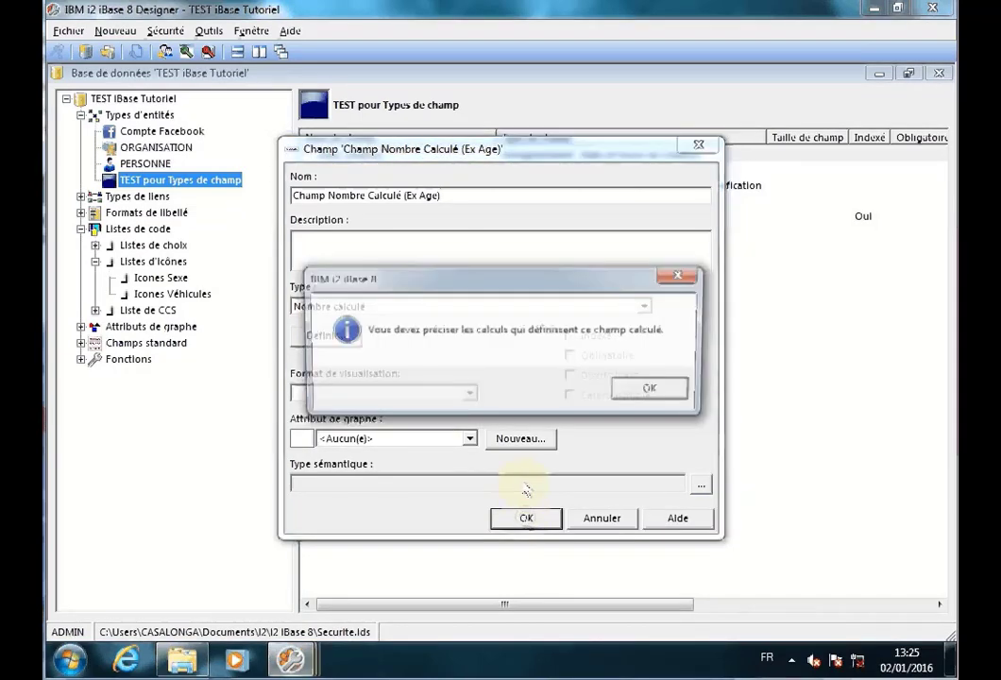
click(657, 391)
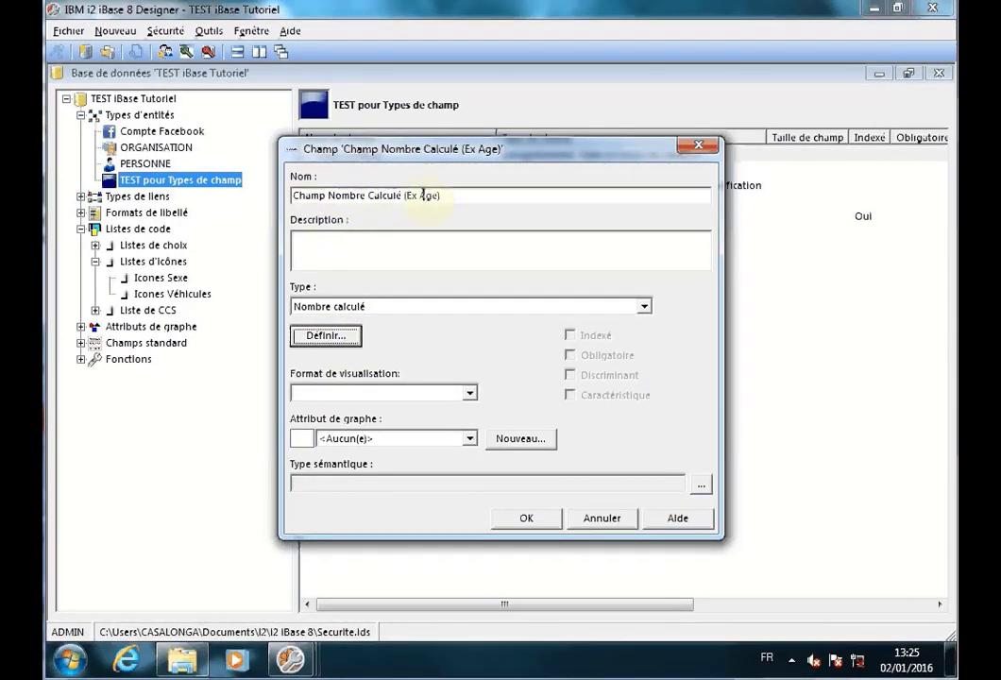
click(325, 336)
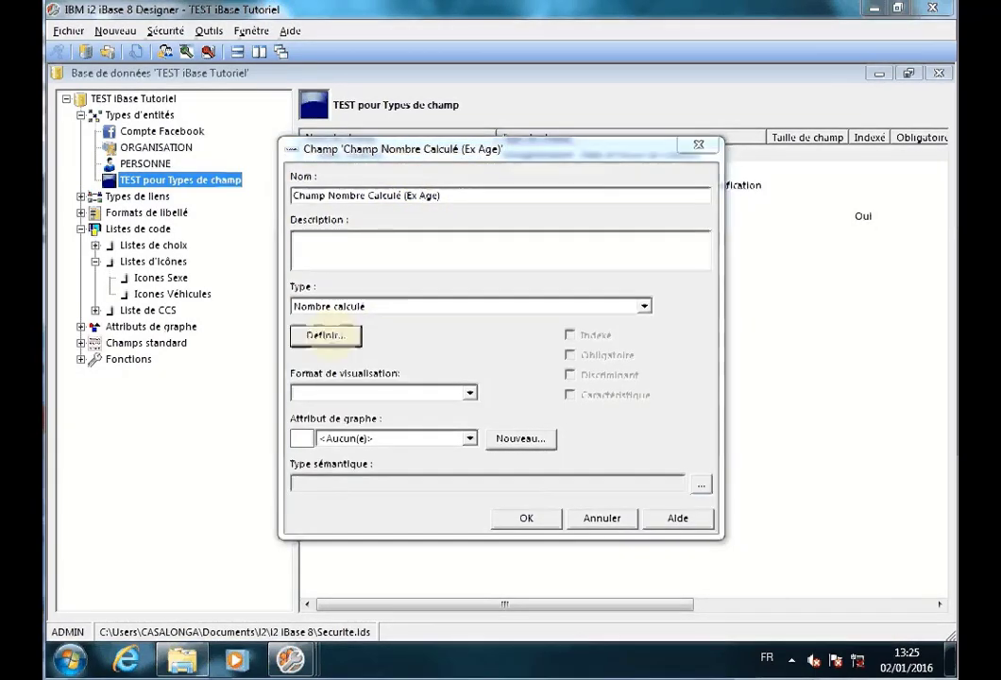
drag(477, 207, 483, 259)
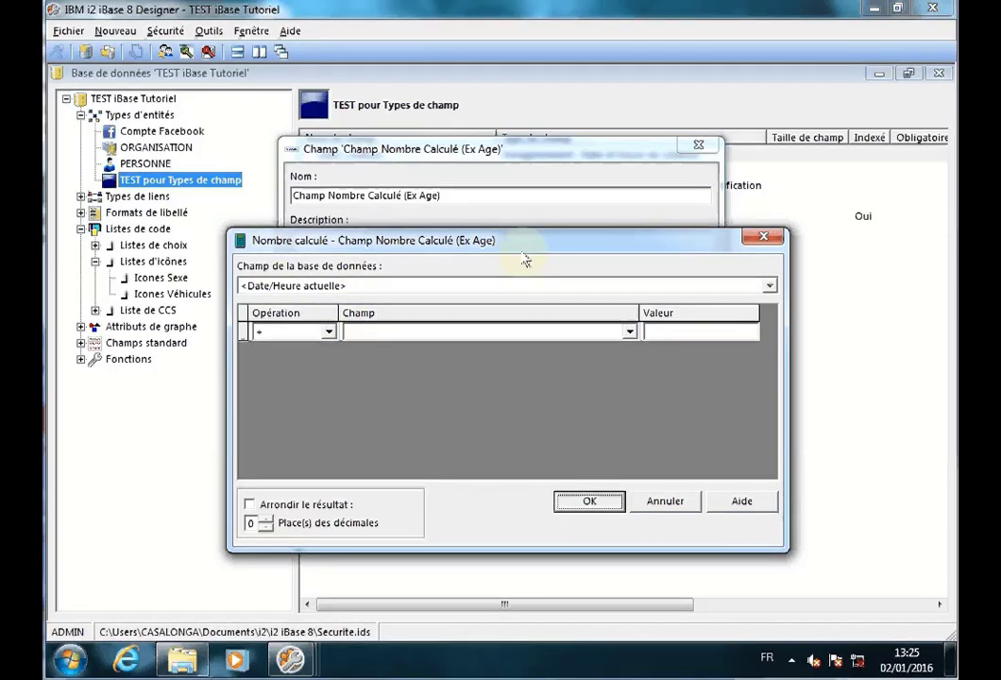
drag(525, 244, 499, 223)
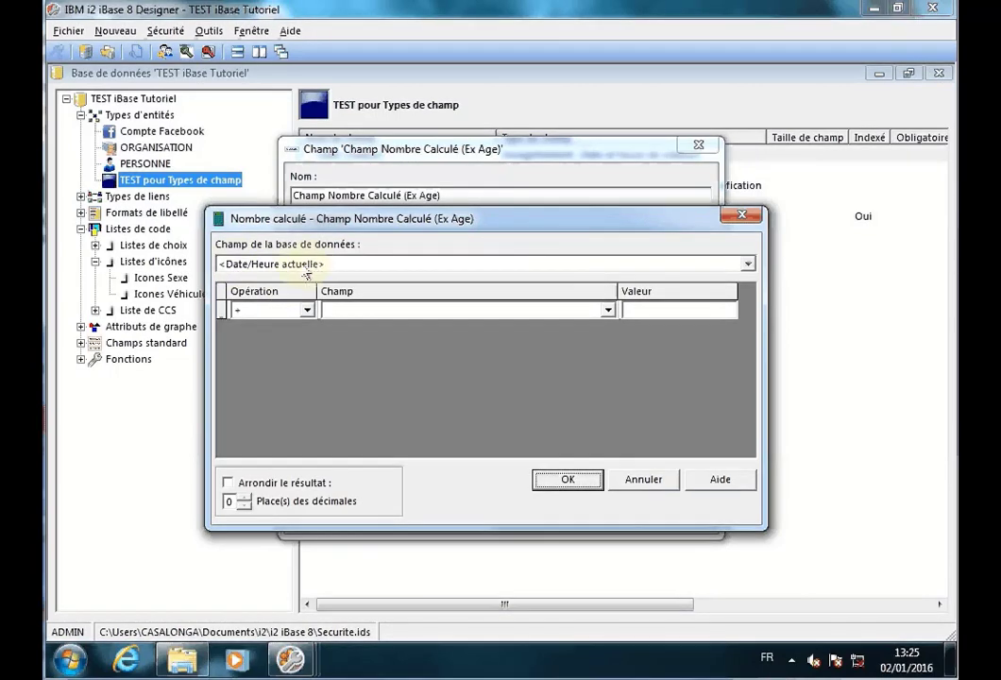
click(306, 311)
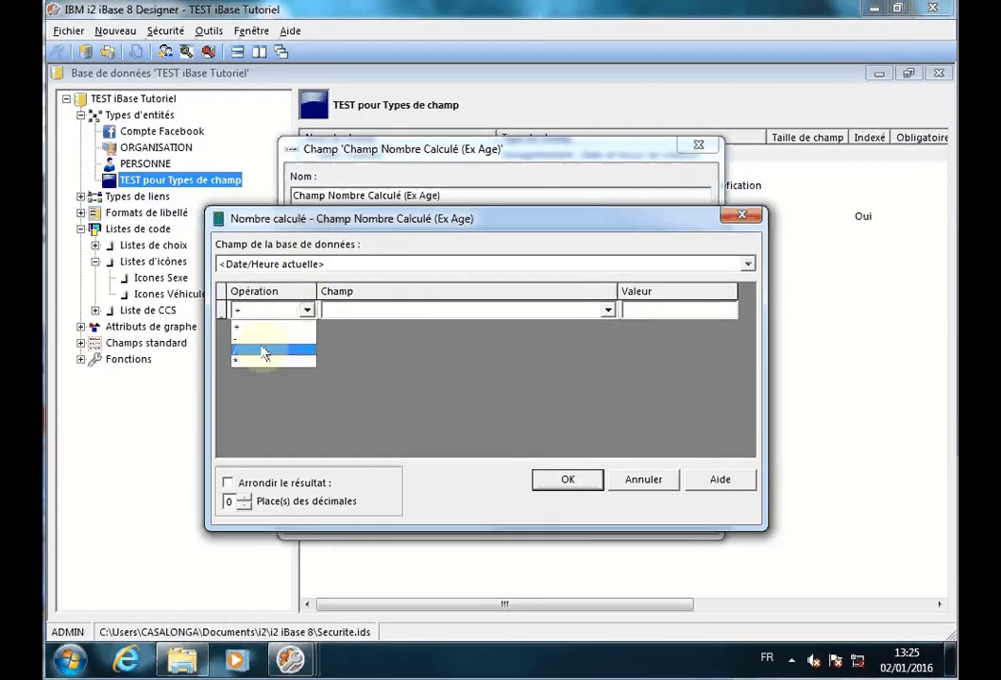
click(251, 344)
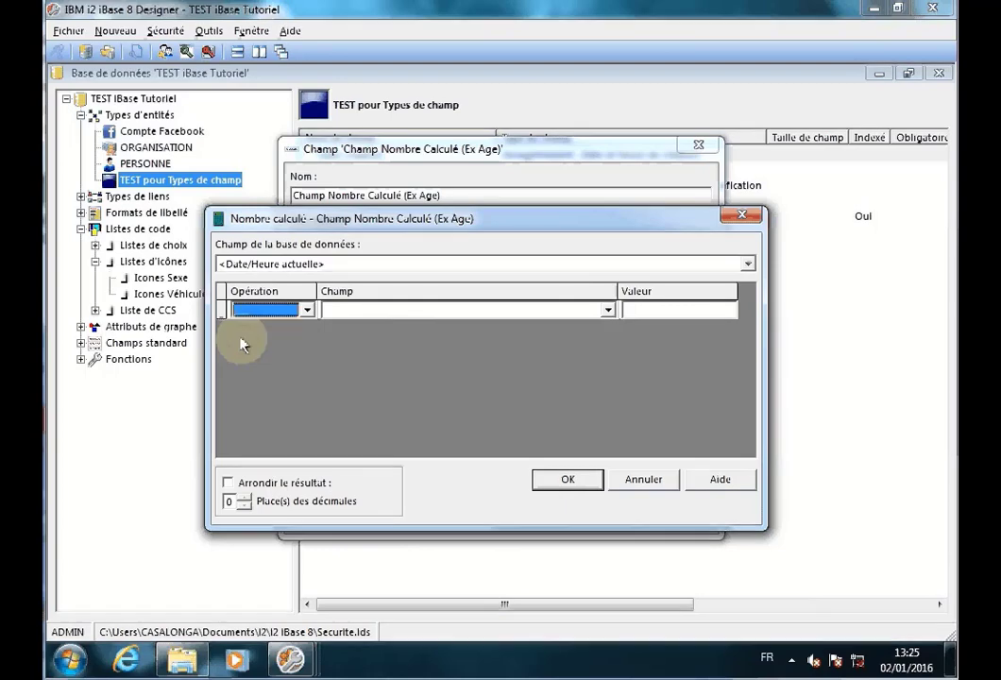
click(607, 311)
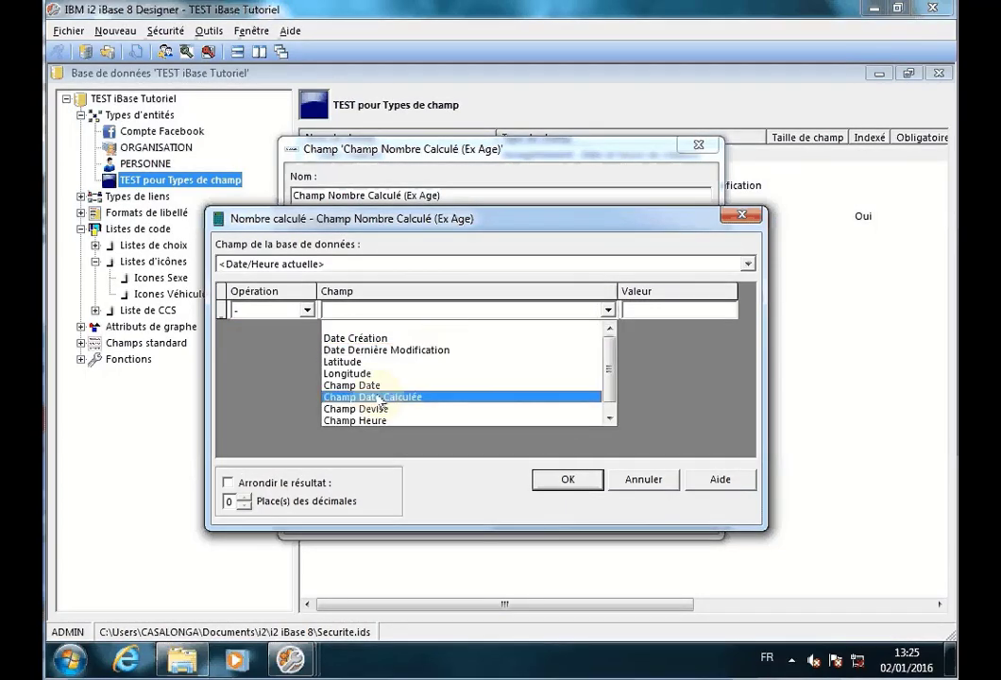
scroll(421, 397, down, 1)
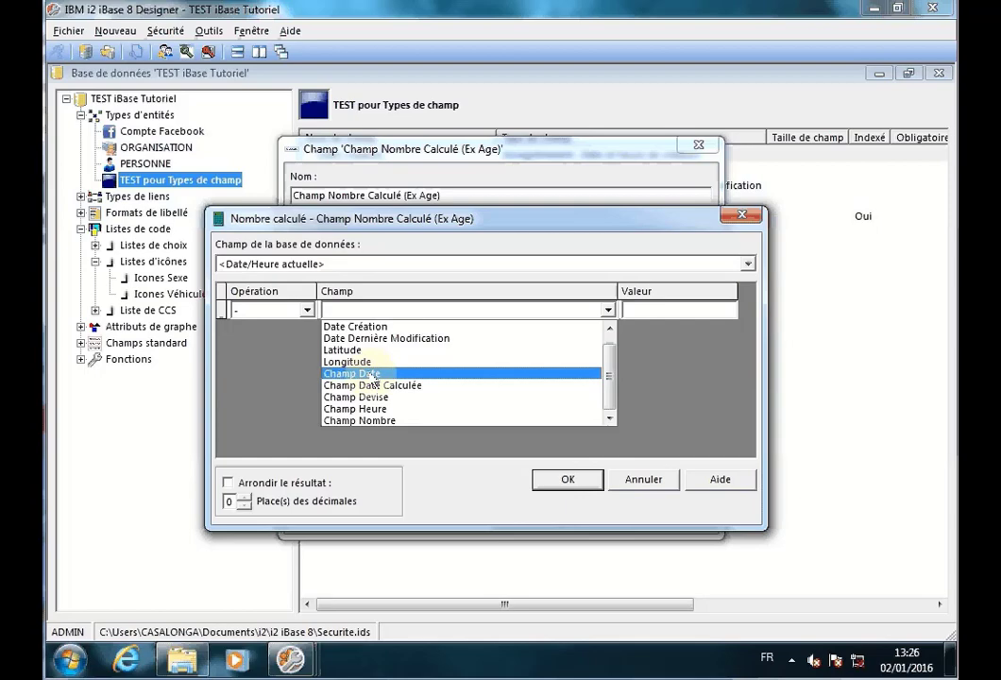
click(374, 374)
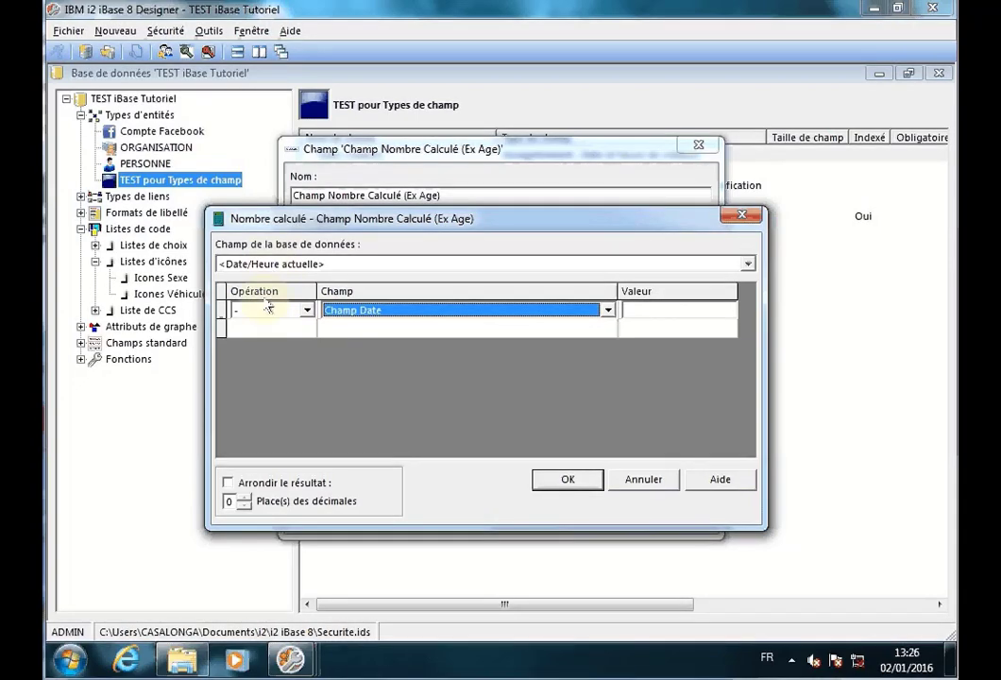
- Add a second operation to the calculation that divides the result by 365,25
click(281, 330)
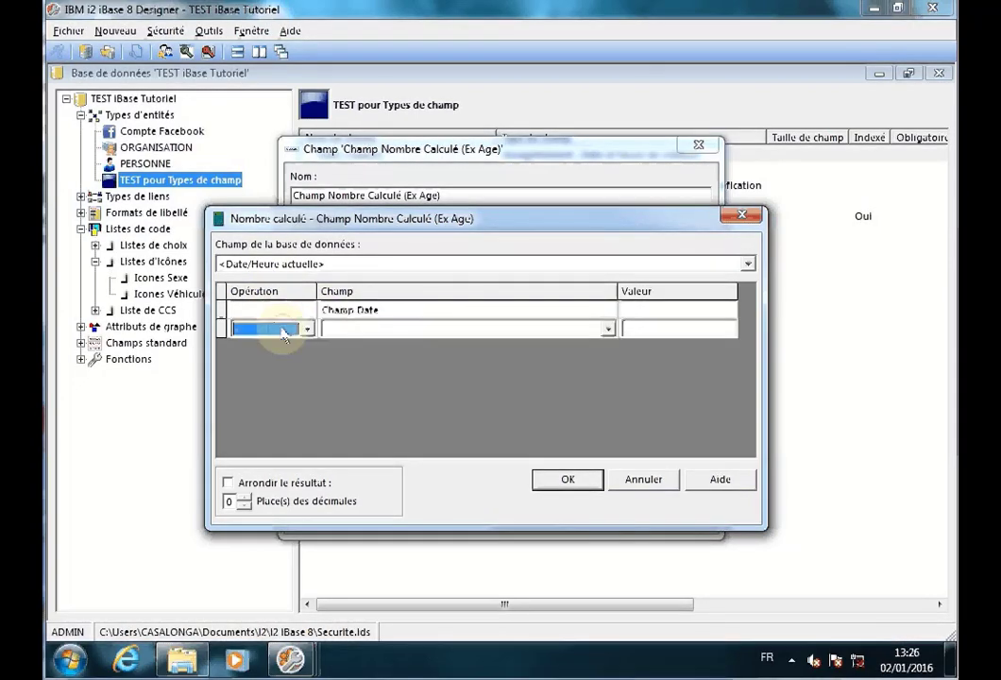
click(281, 330)
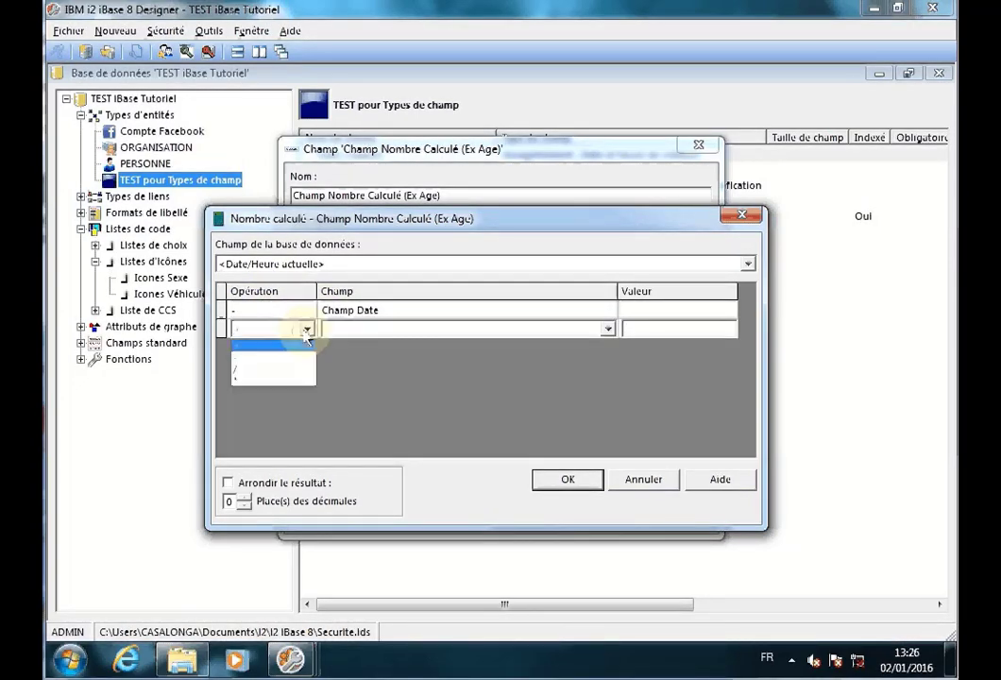
click(248, 374)
click(658, 328)
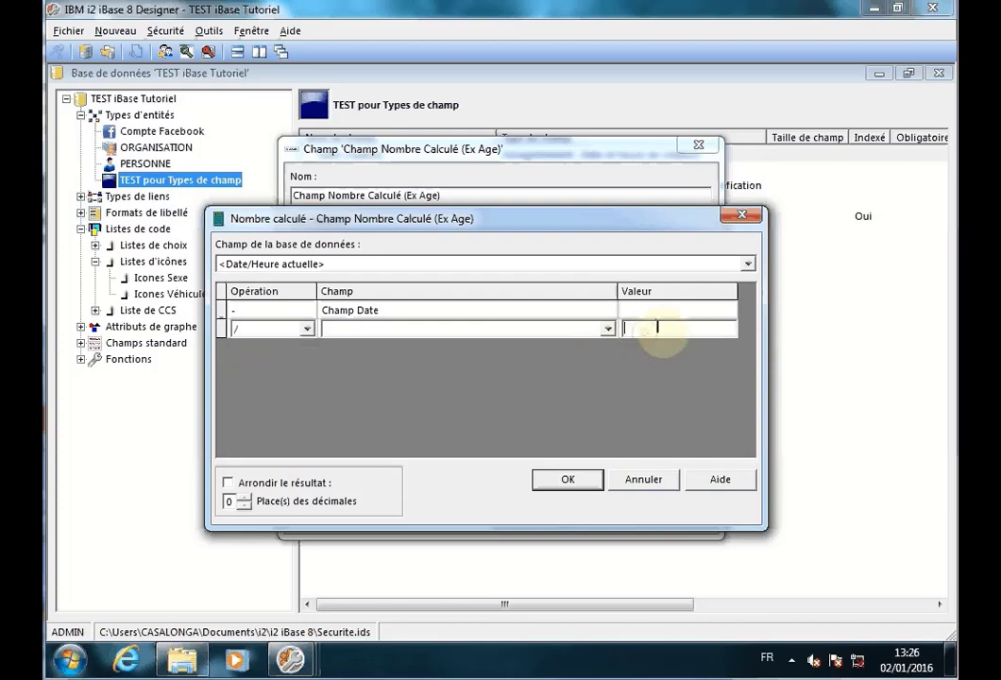
text(365)
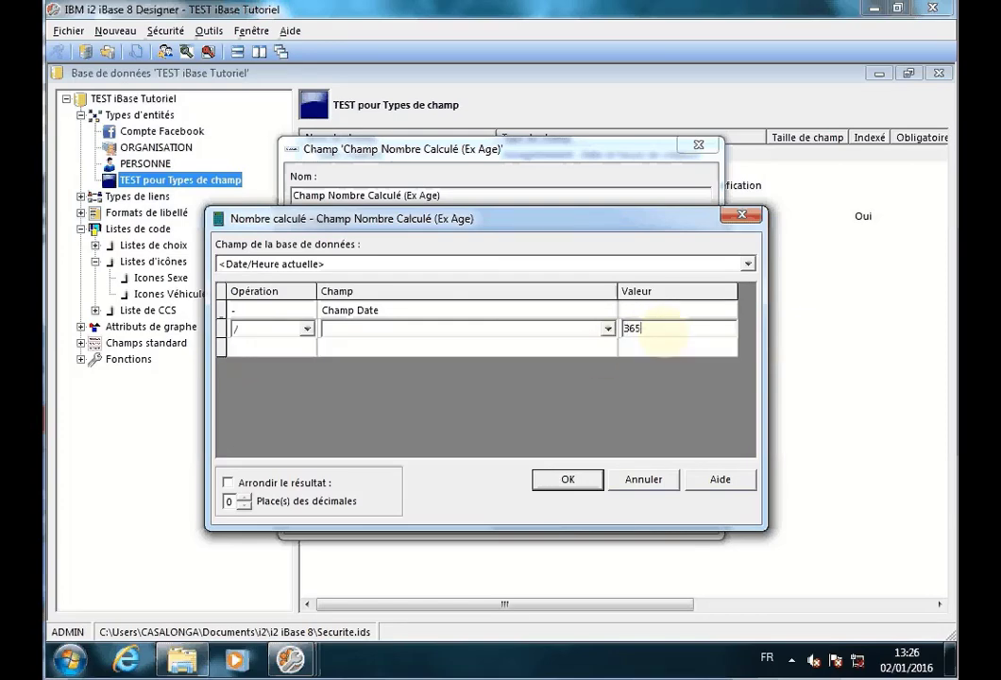
text(,25)
click(624, 328)
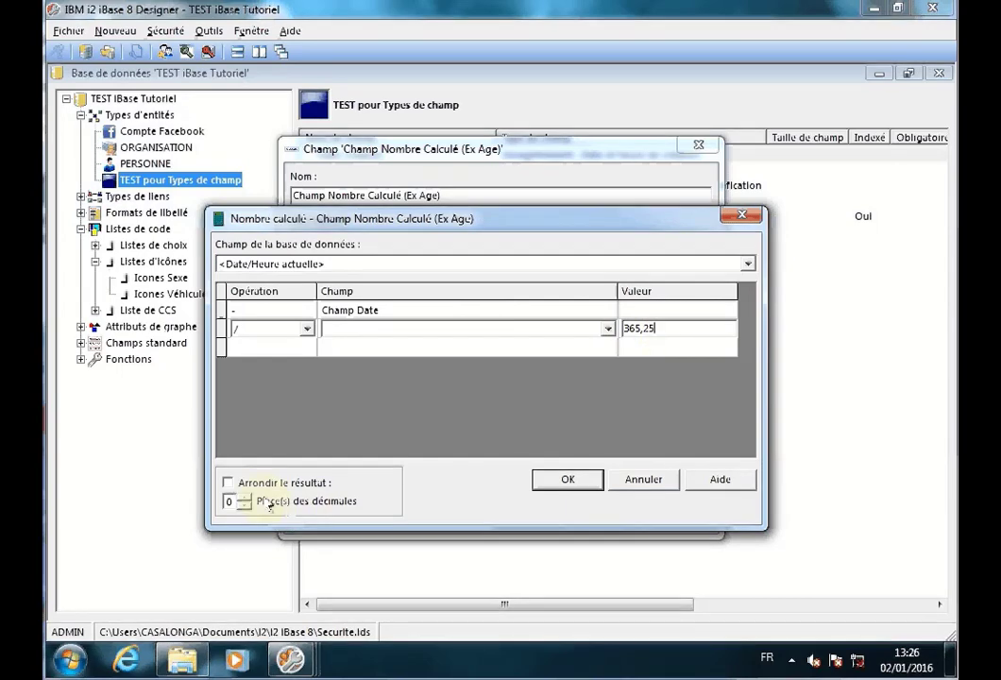
- Round the calculated result to 0 decimal places, accept the calculation and save the field
click(227, 482)
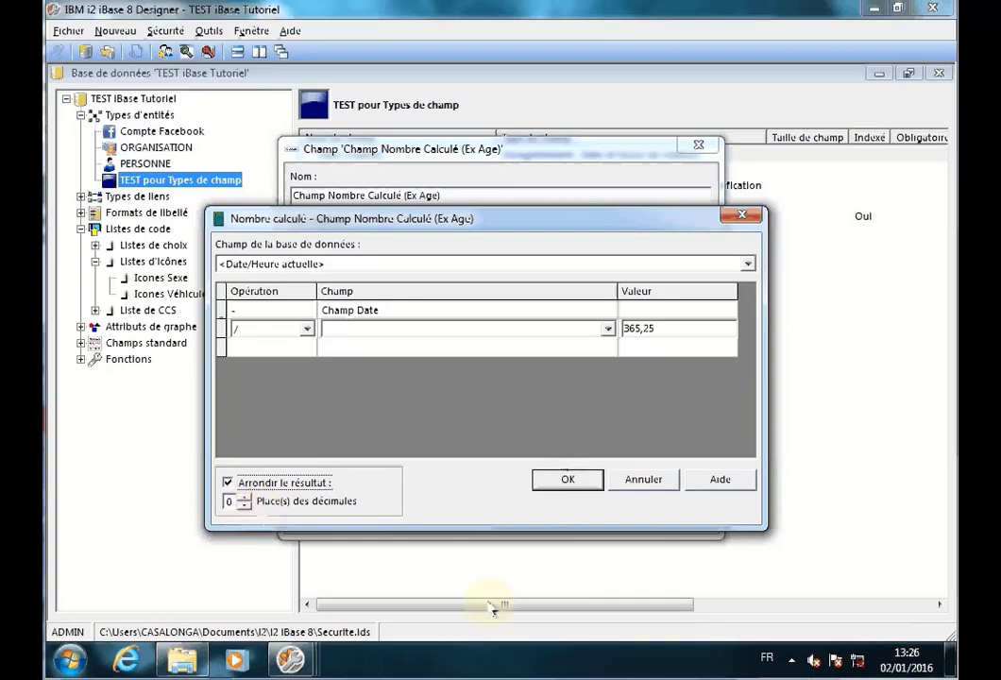
click(568, 481)
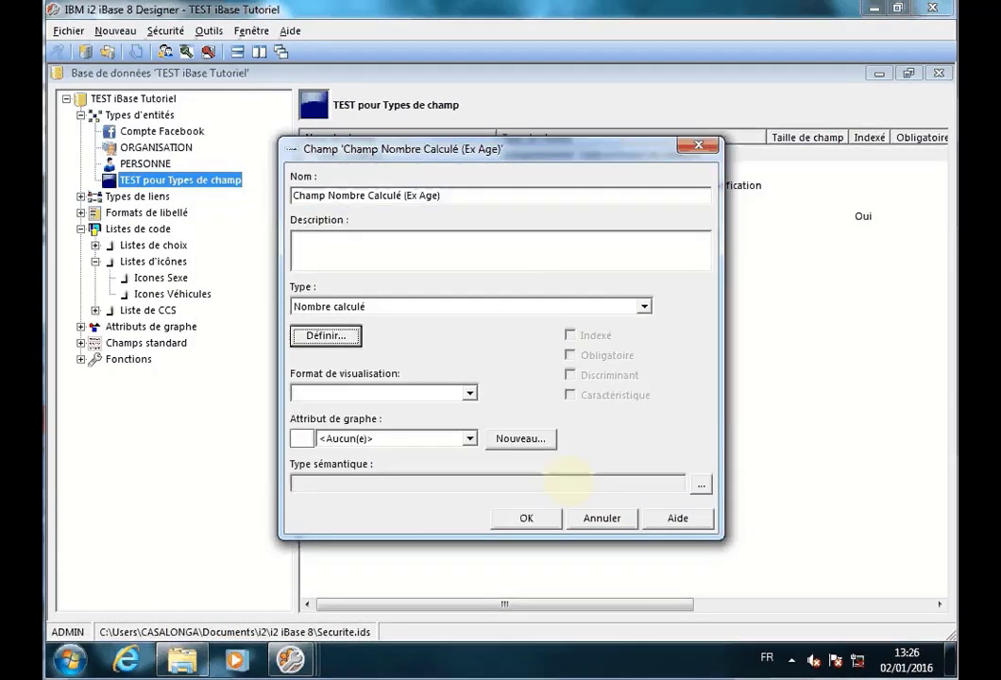
click(526, 517)
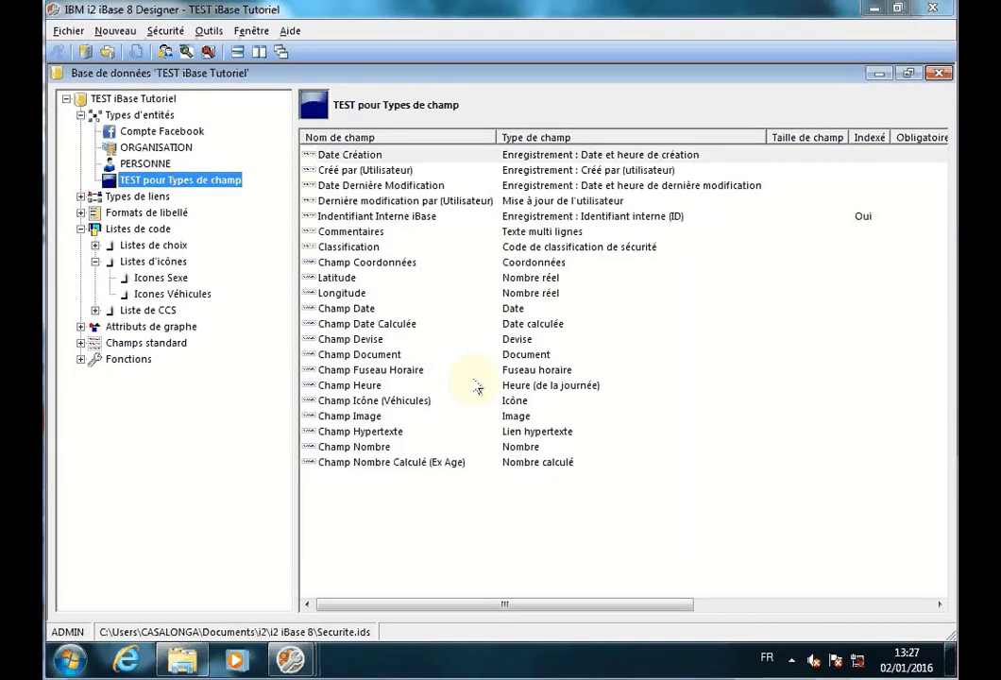
- Rename the "Champ Date" field as "Champ Date (date Naissance)" and save it
double_click(347, 308)
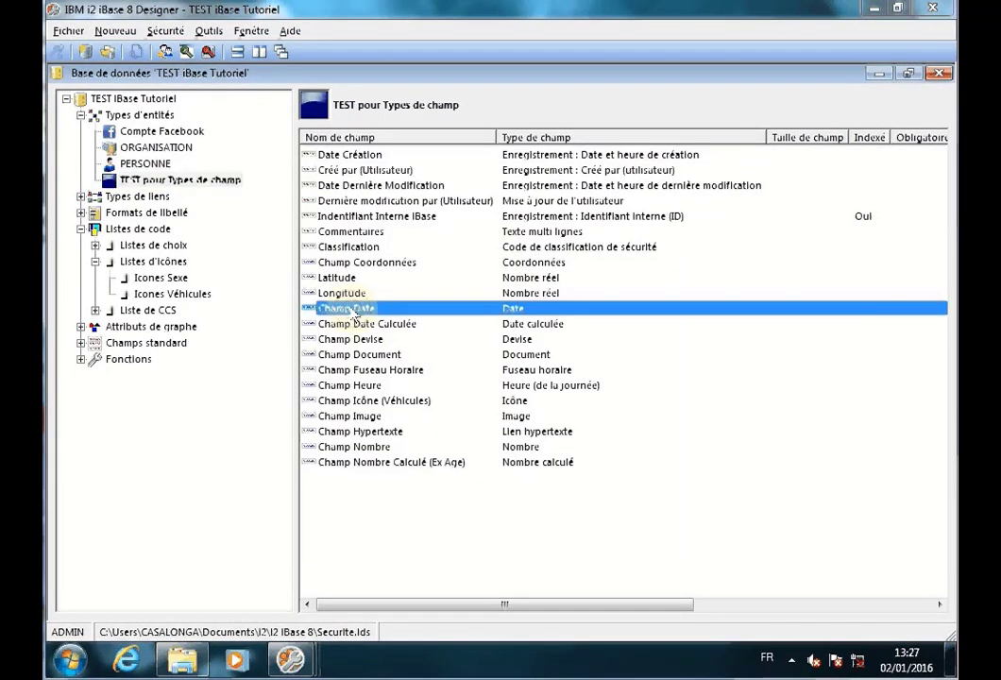
click(377, 194)
text((date)
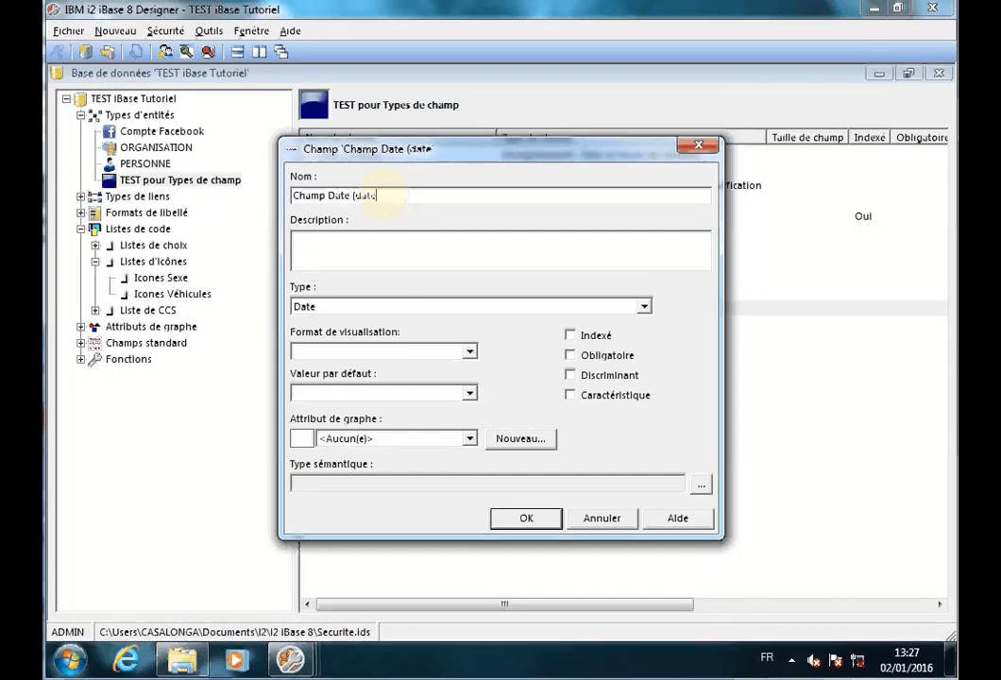
text( Naissance))
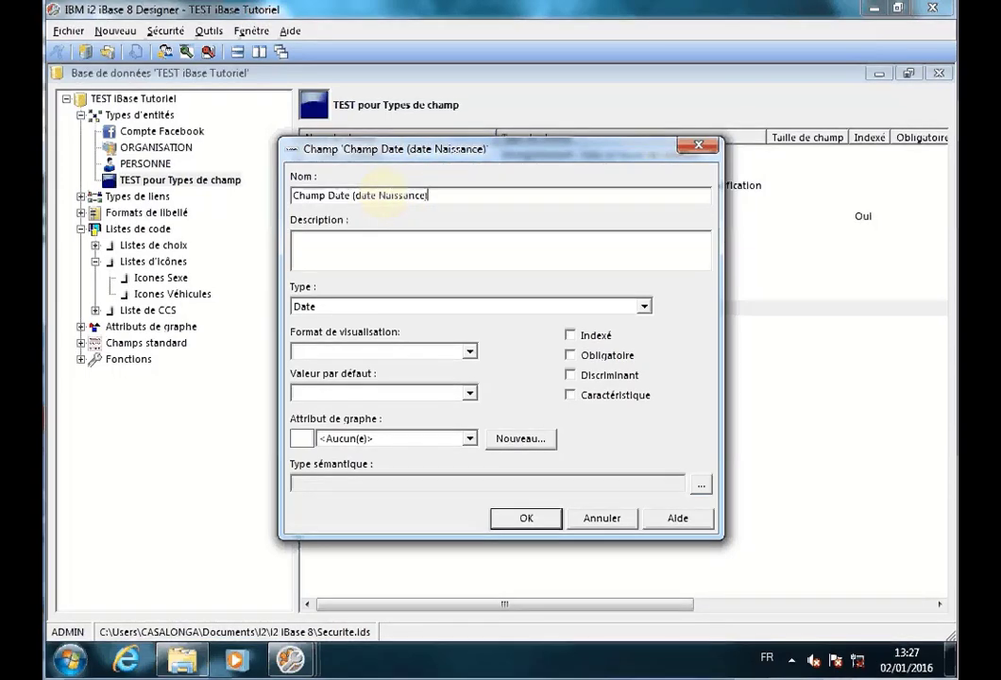
click(521, 519)
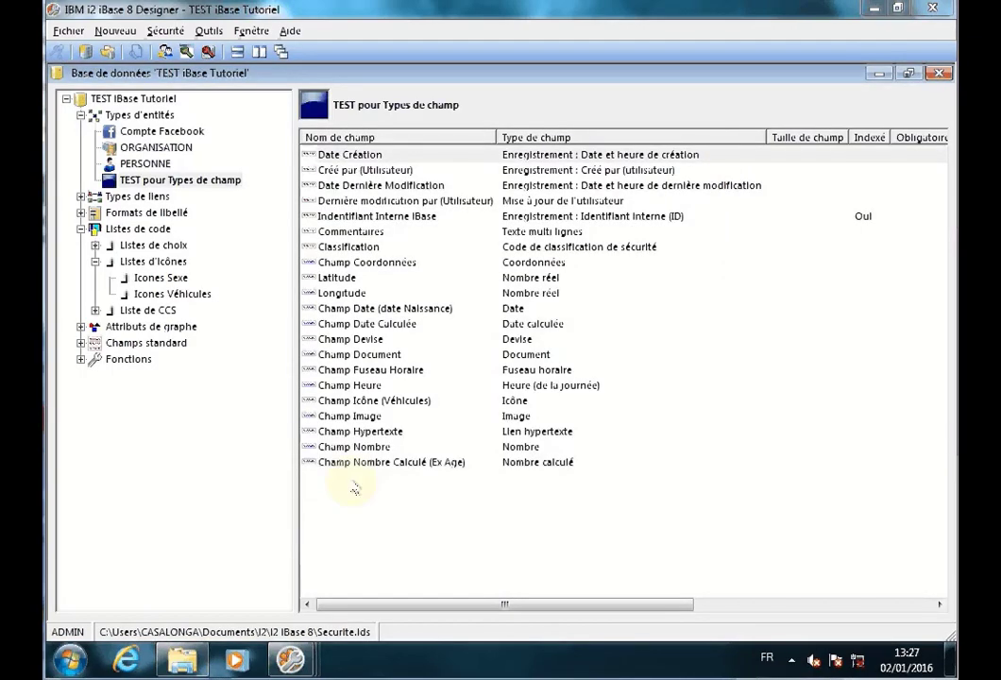
- Review the calculation operations and rounding option defined for the "Champ Nombre Calculé (Ex Age)" field
double_click(333, 463)
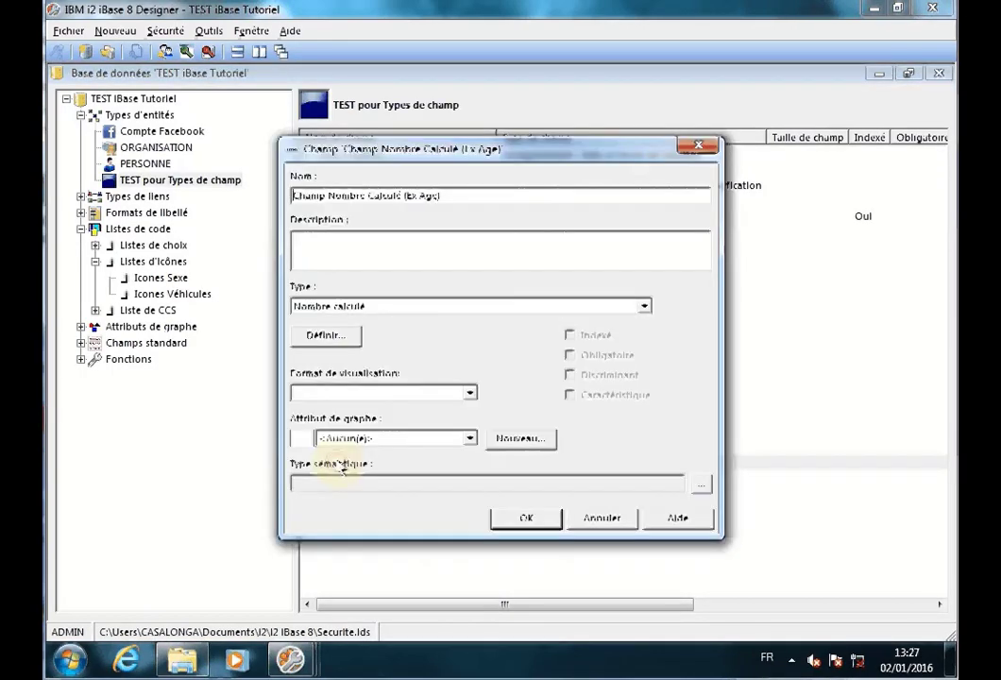
click(326, 335)
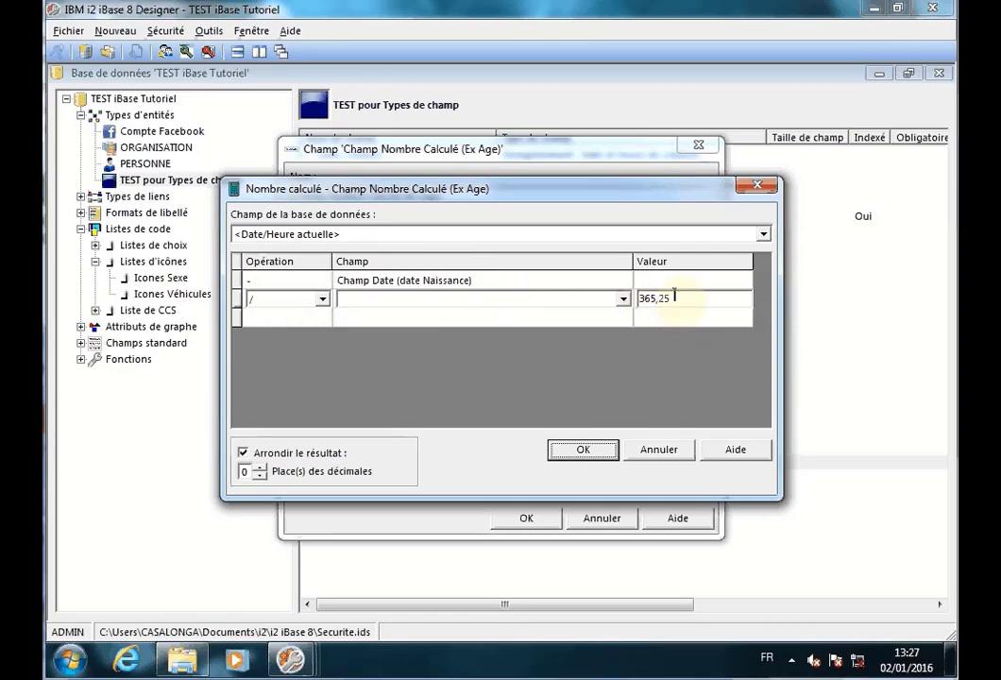
click(243, 453)
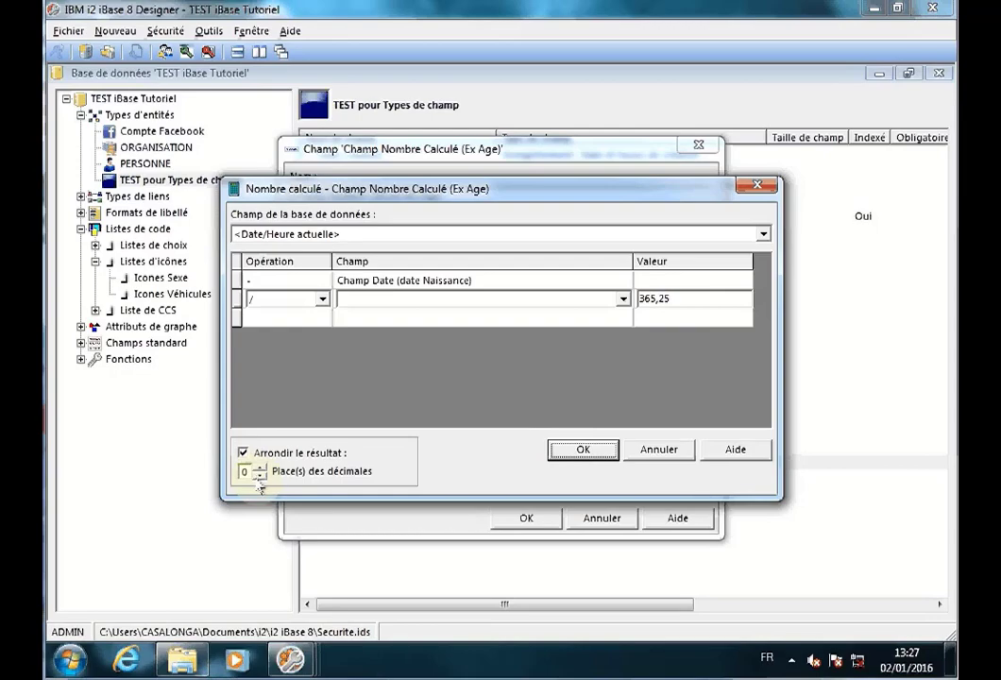
click(583, 451)
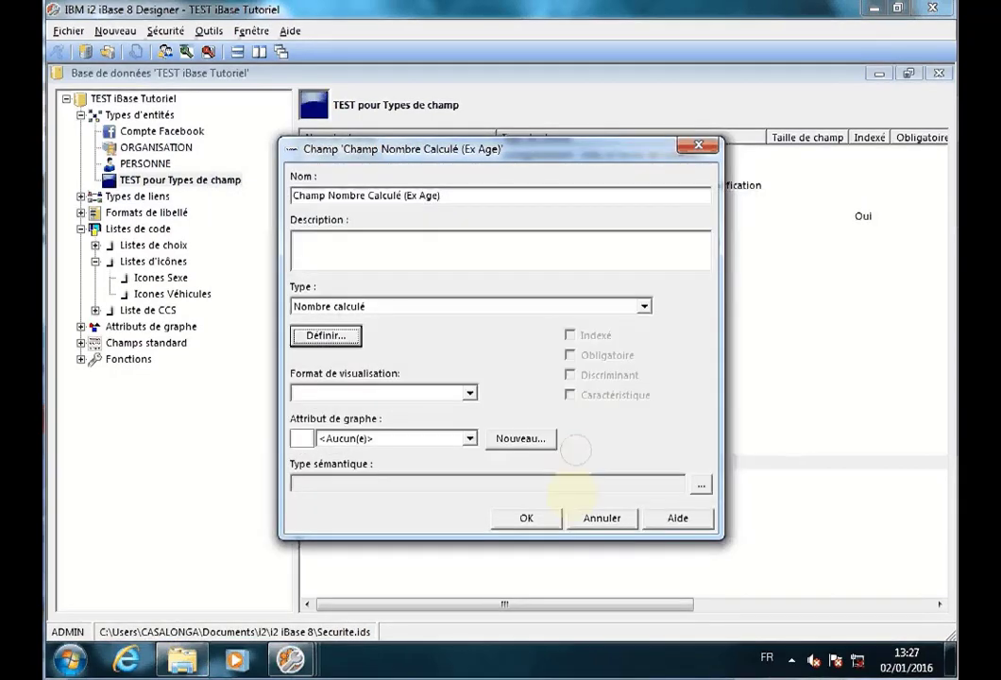
click(527, 518)
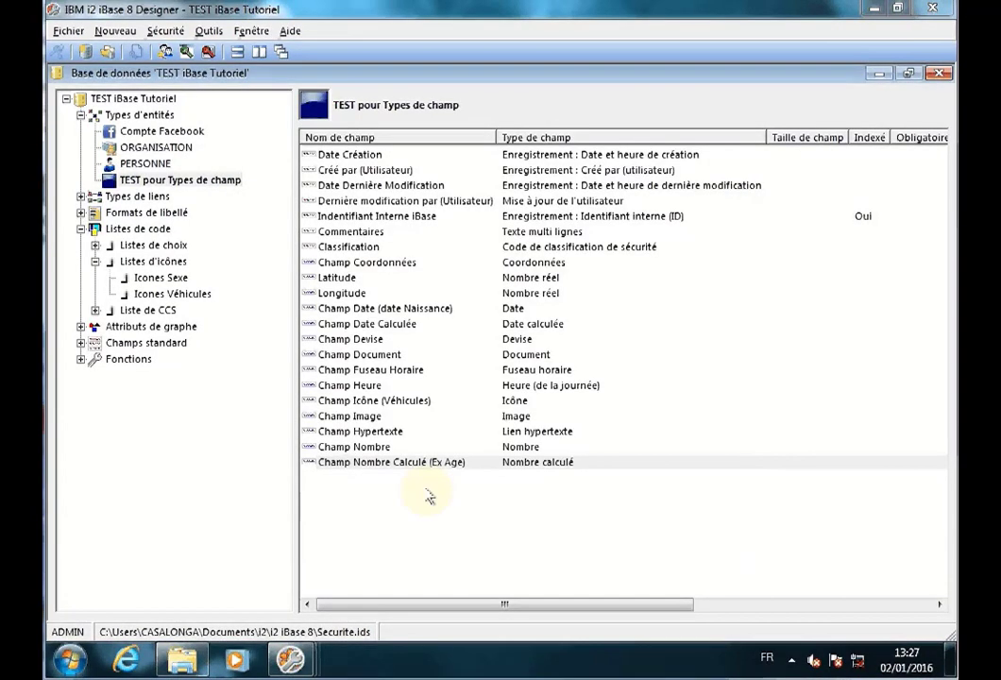
- Define a new field named "Prix HT" of type Devise in the "TEST pour Types de champ" entity type
right_click(357, 501)
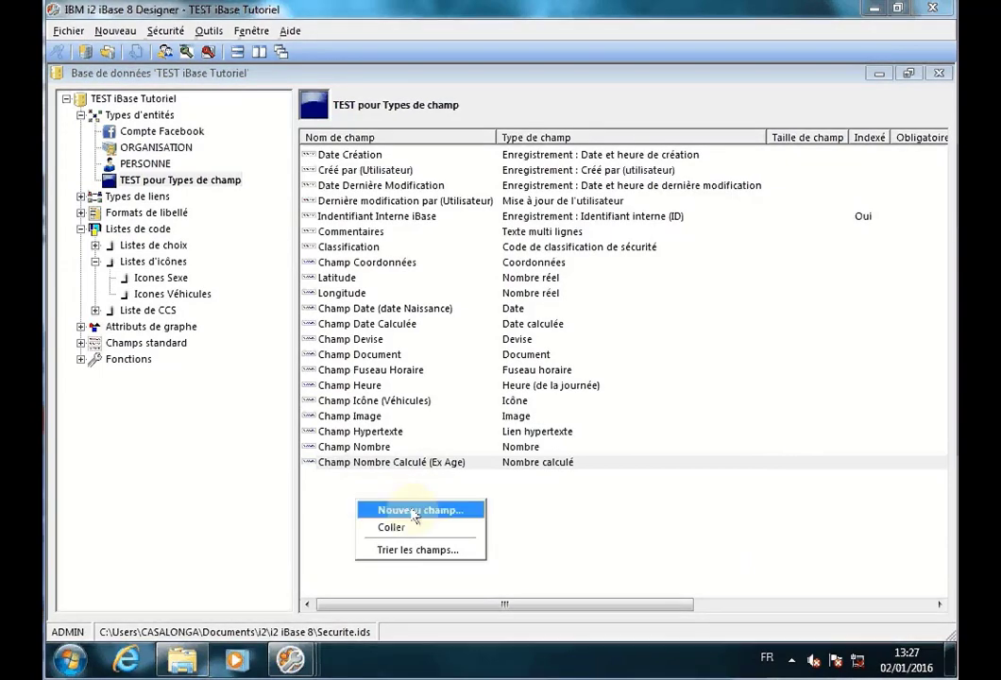
click(414, 515)
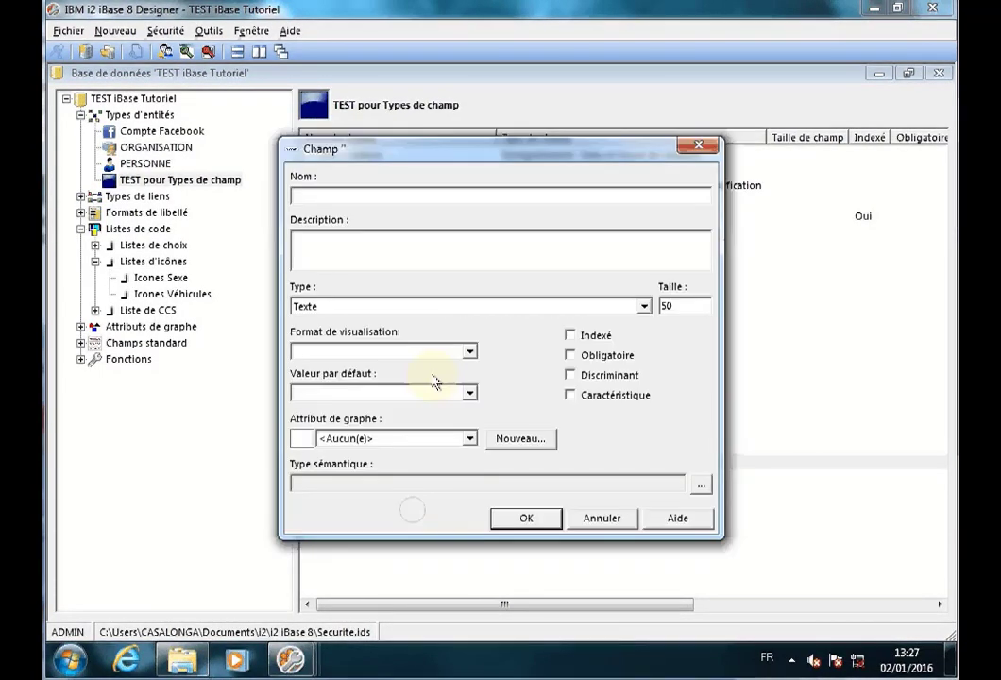
text(Prix HT)
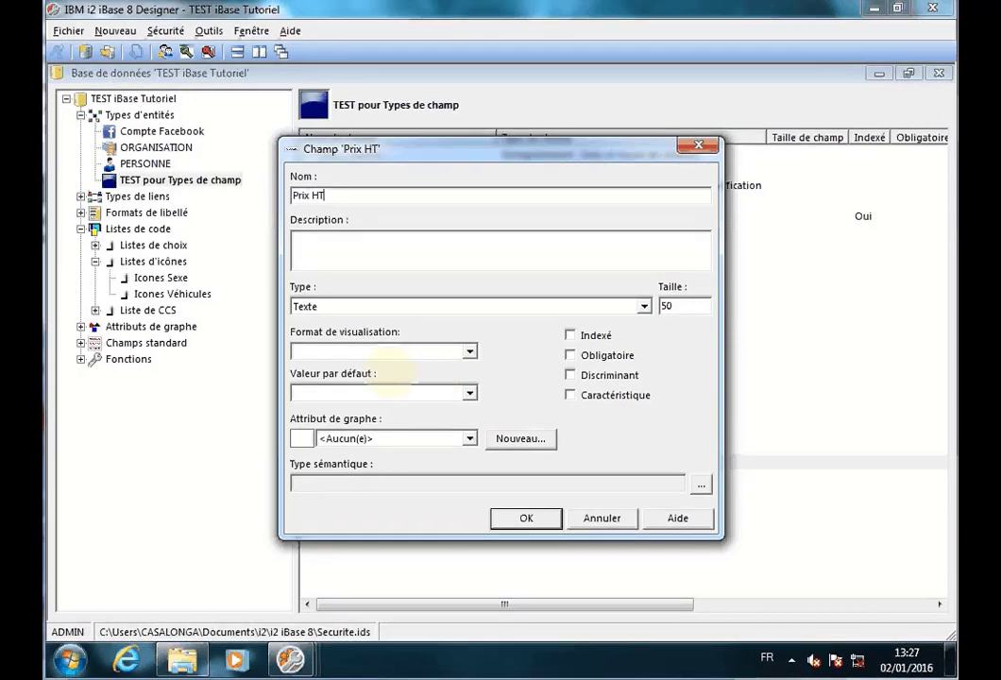
click(362, 307)
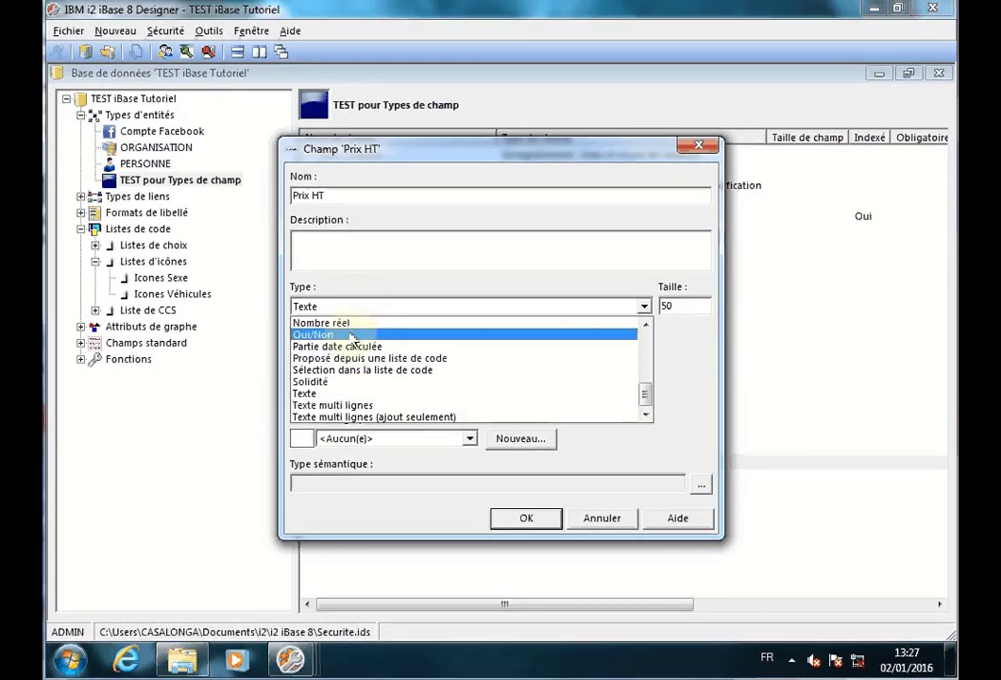
click(352, 324)
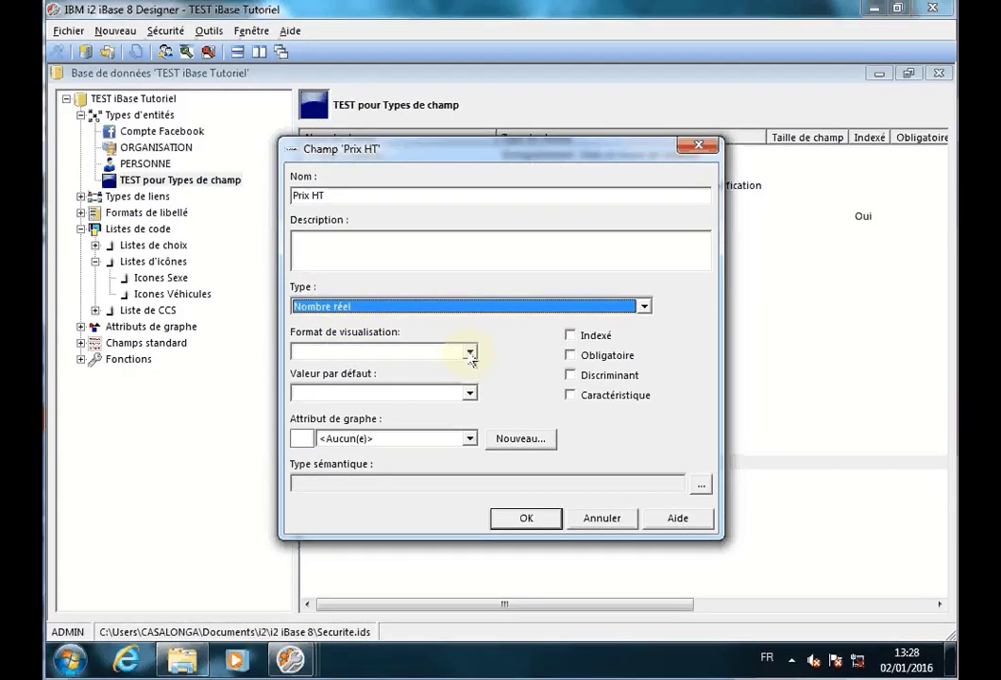
click(644, 306)
scroll(369, 377, up, 3)
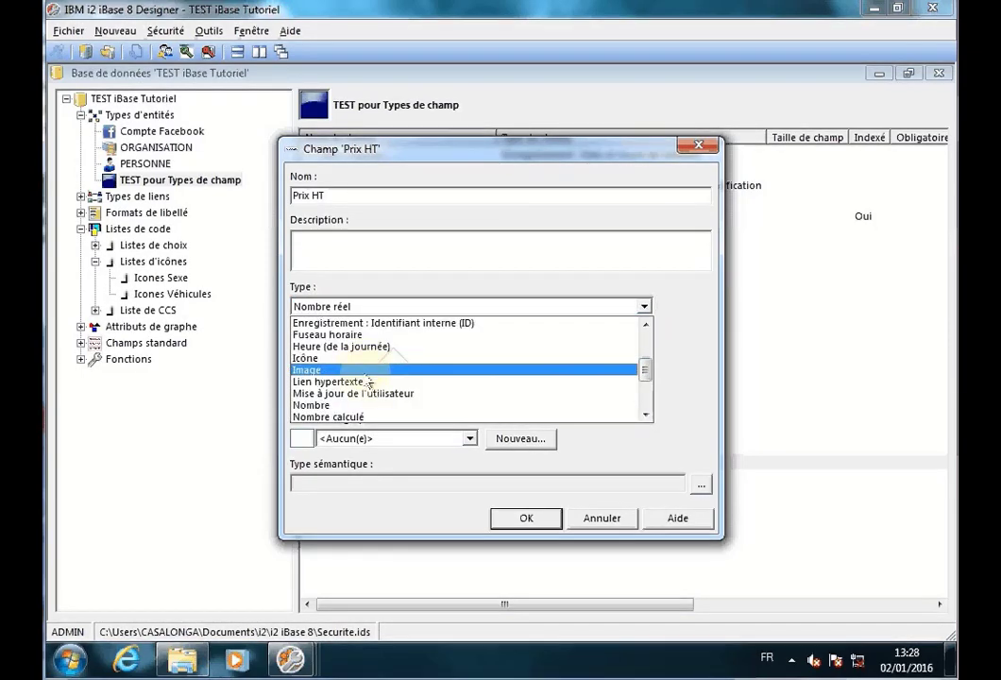
scroll(366, 379, up, 1)
scroll(366, 378, up, 3)
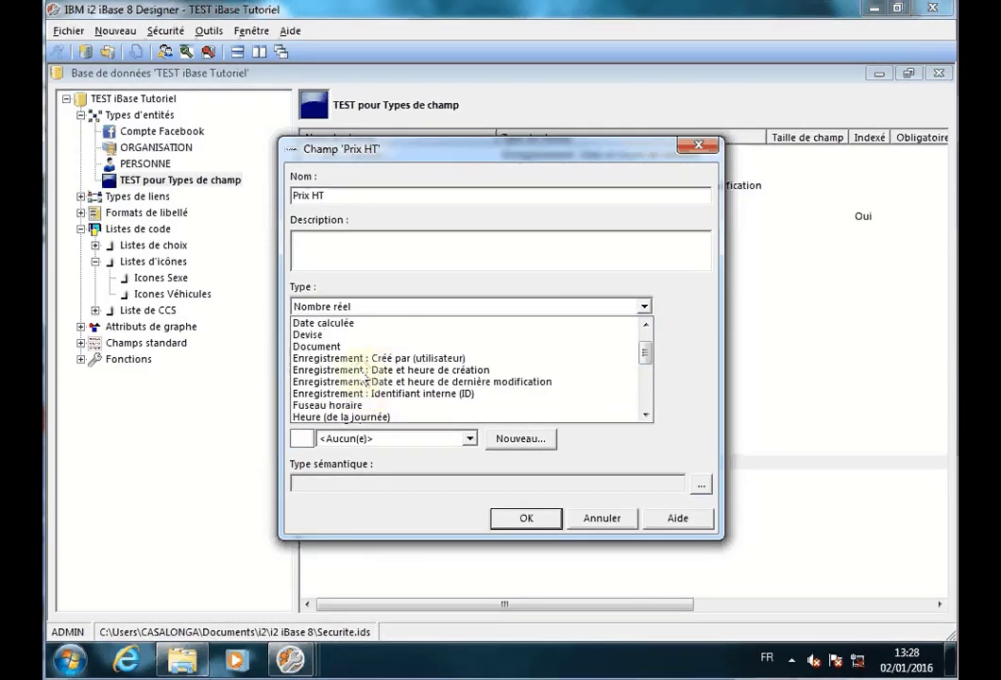
click(310, 336)
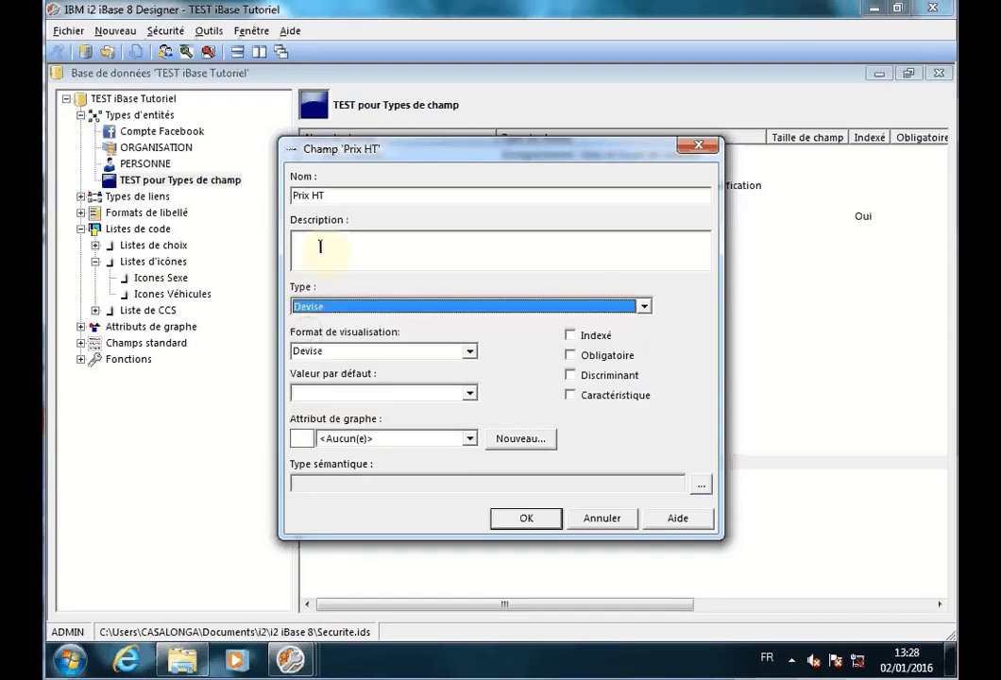
- Save the "Prix HT" field and start a new field named "Prix TTC" of type Nombre calculé
click(525, 518)
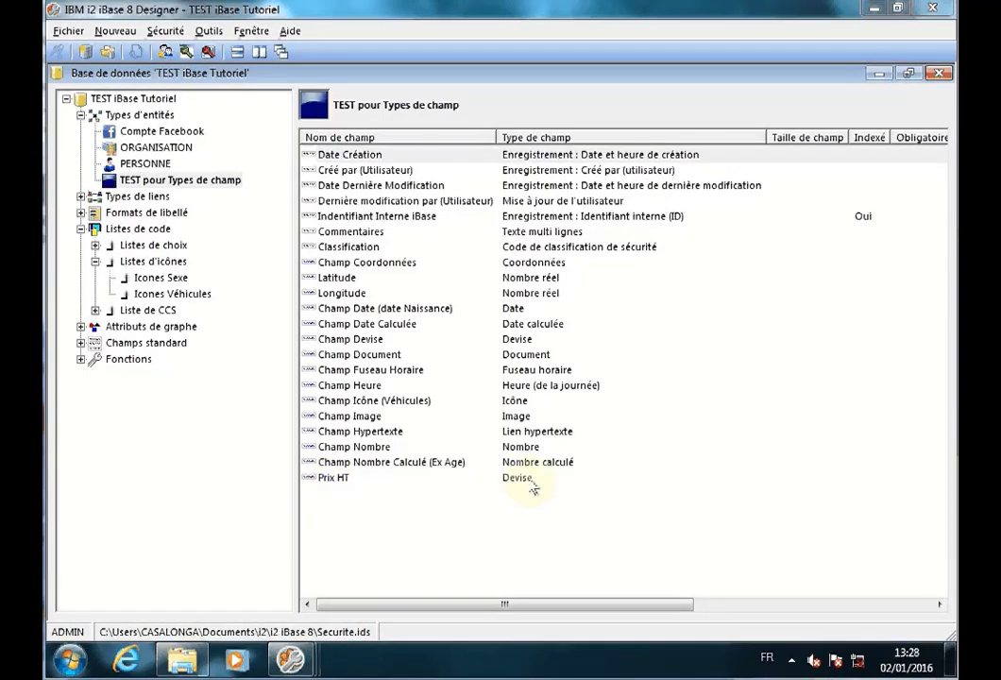
right_click(331, 503)
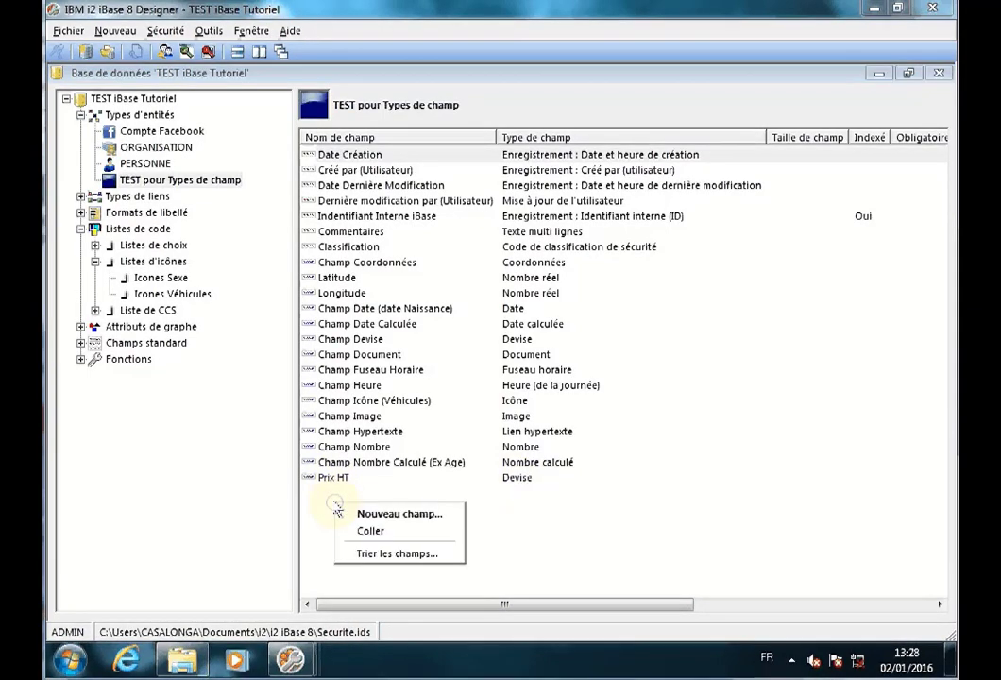
click(370, 512)
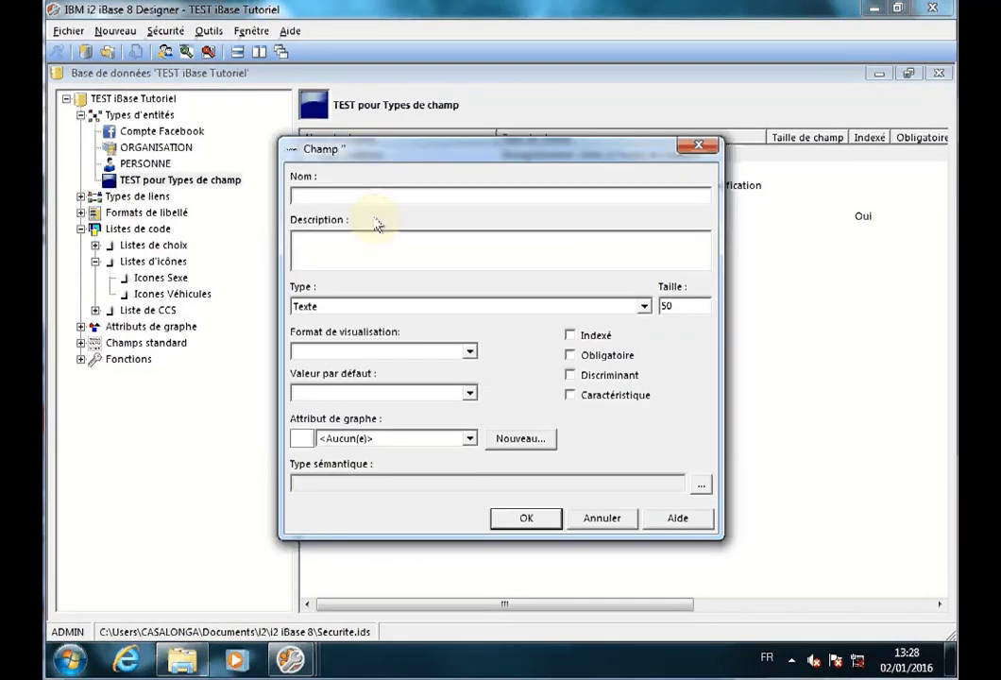
text(Prix )
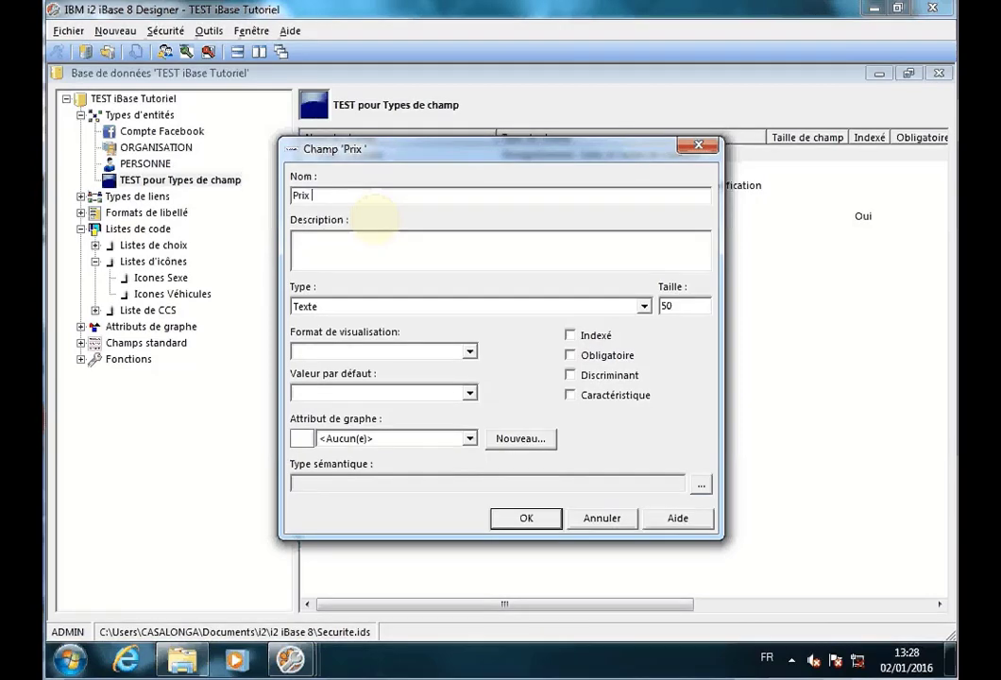
text(TTC)
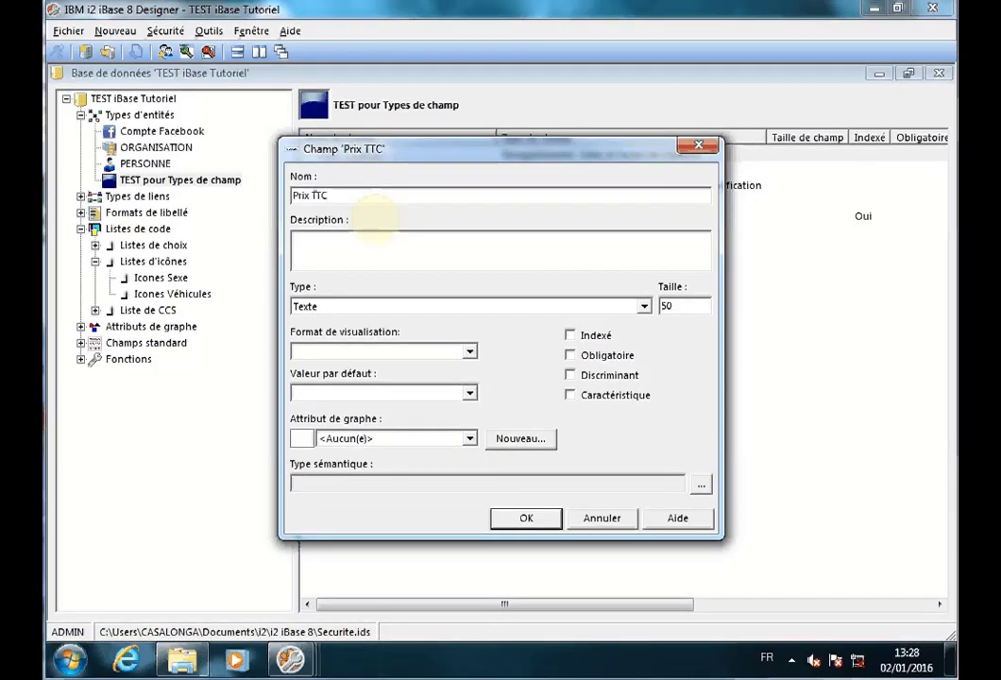
click(647, 309)
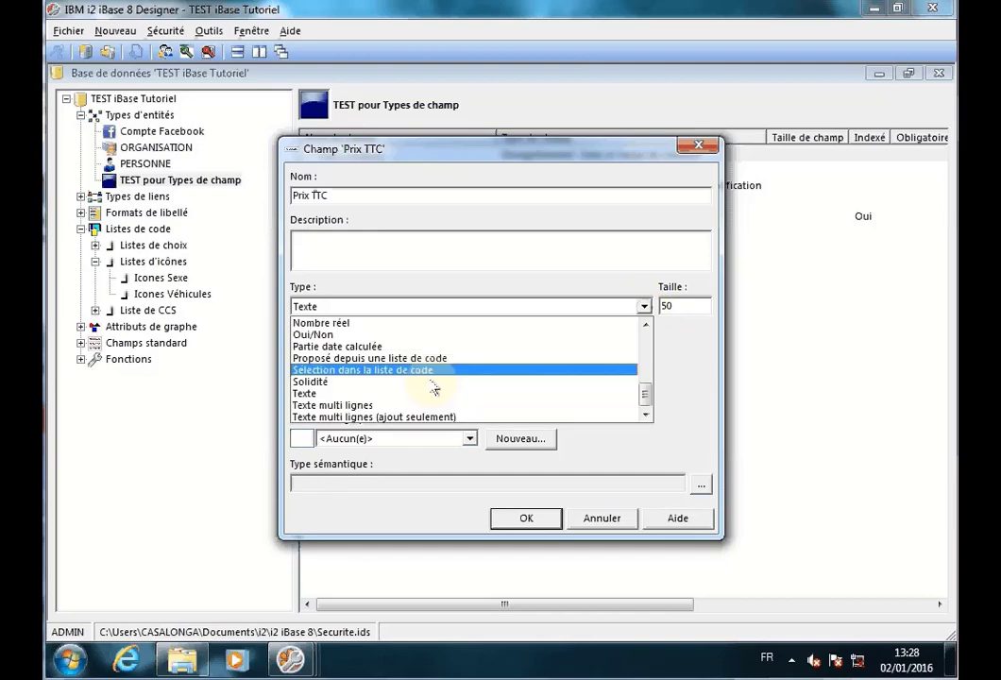
scroll(374, 368, up, 2)
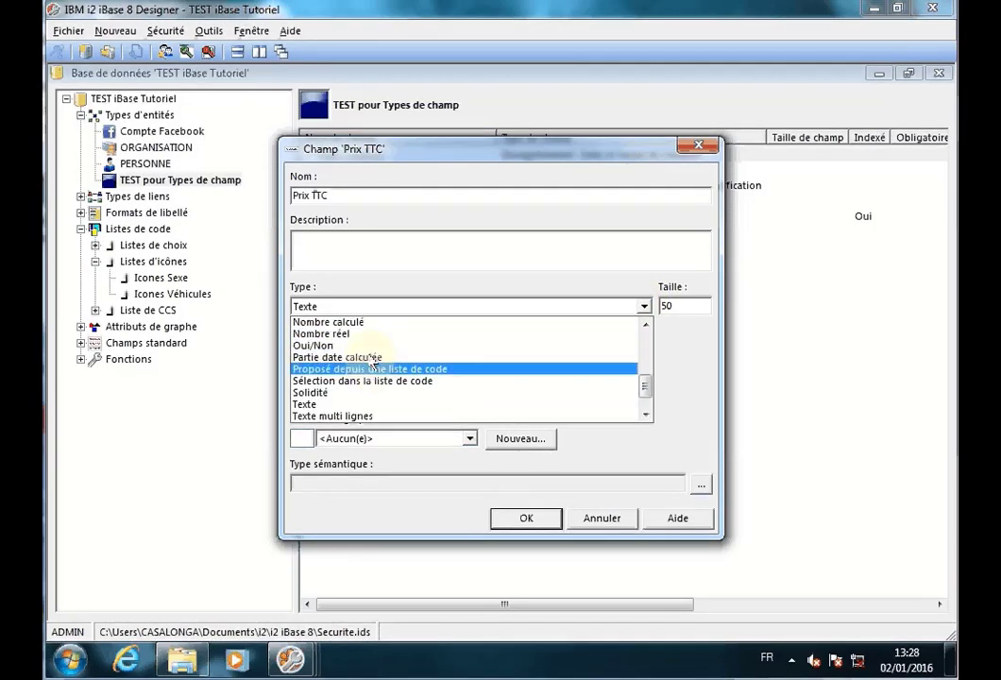
click(374, 382)
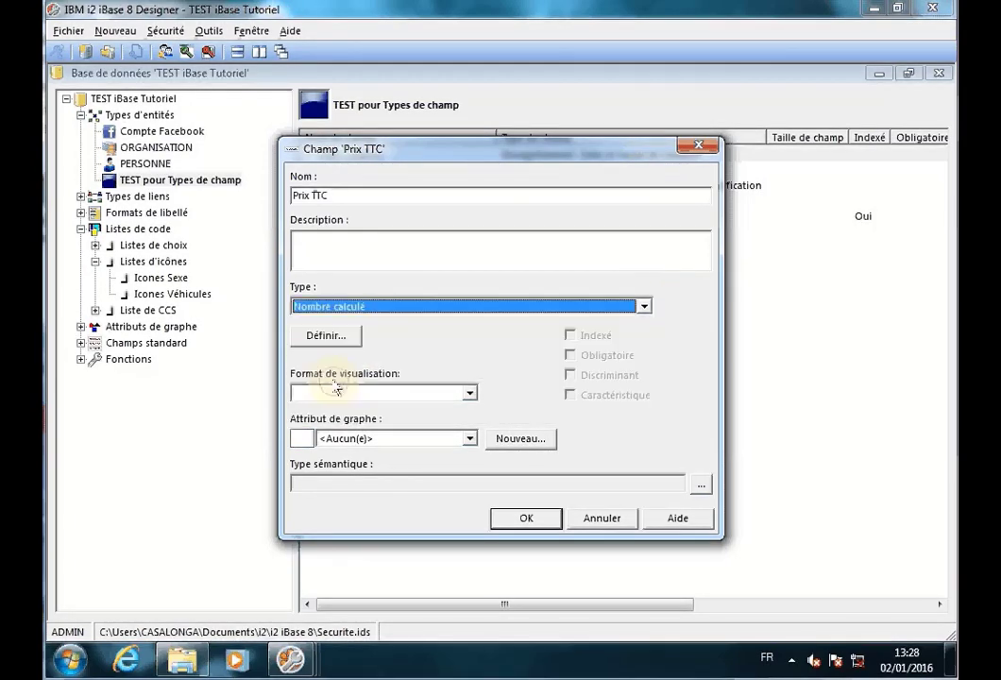
- Open the calculation definition for "Prix TTC" and set "Prix HT" as the database field it starts from
click(321, 336)
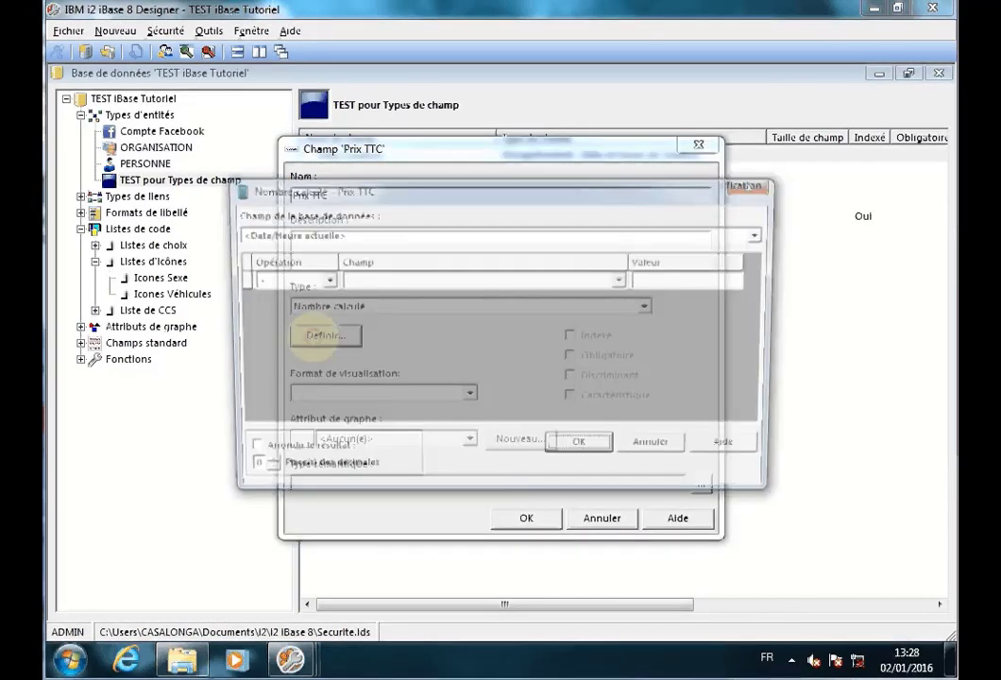
drag(431, 191, 429, 319)
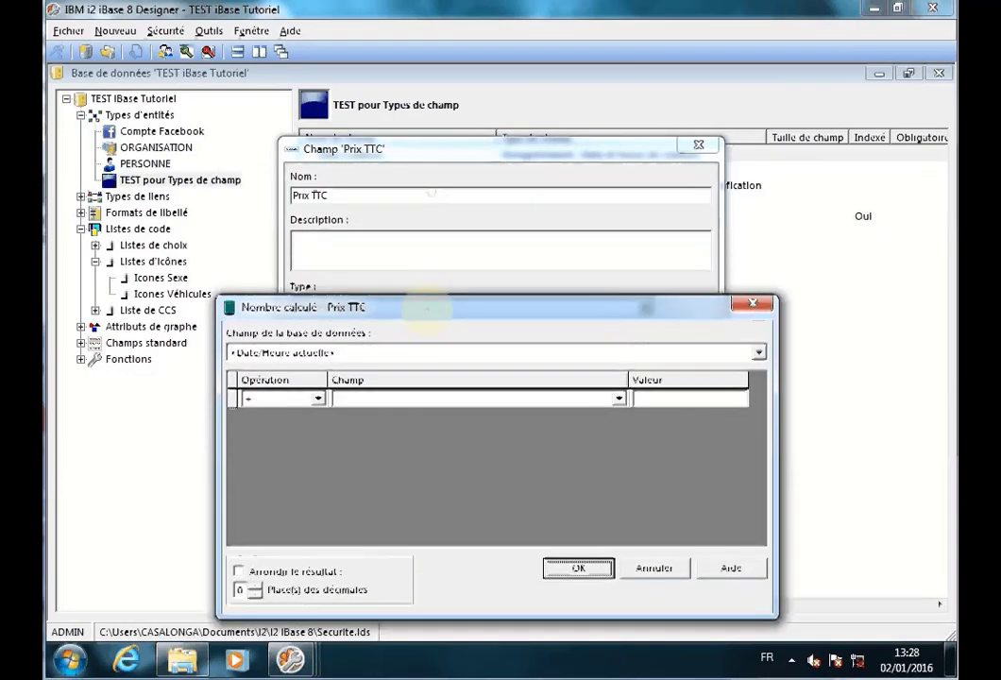
click(758, 352)
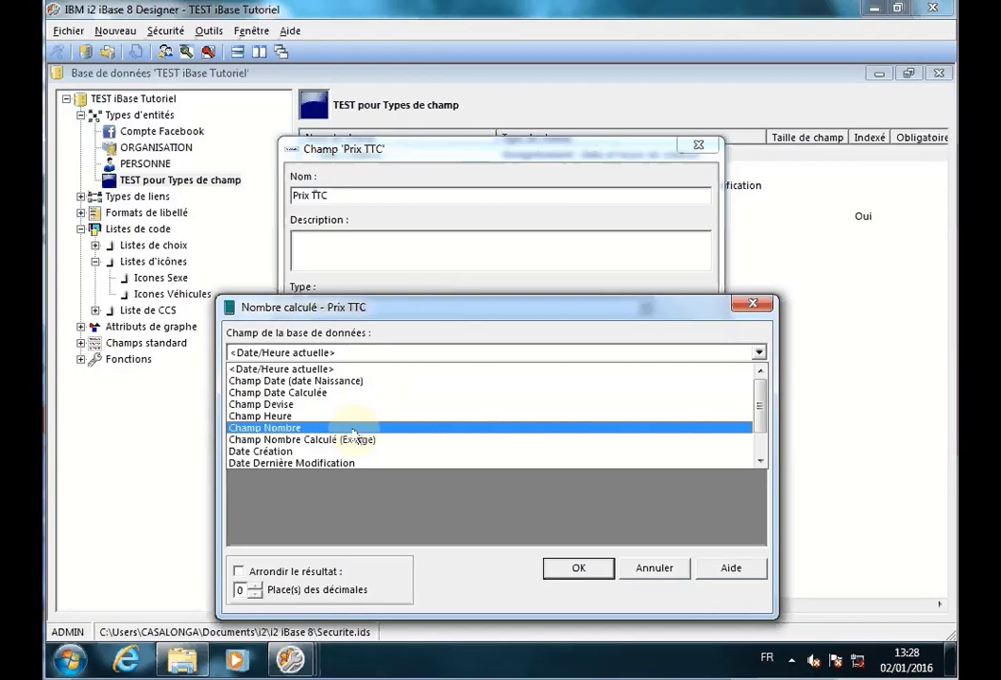
scroll(355, 435, down, 3)
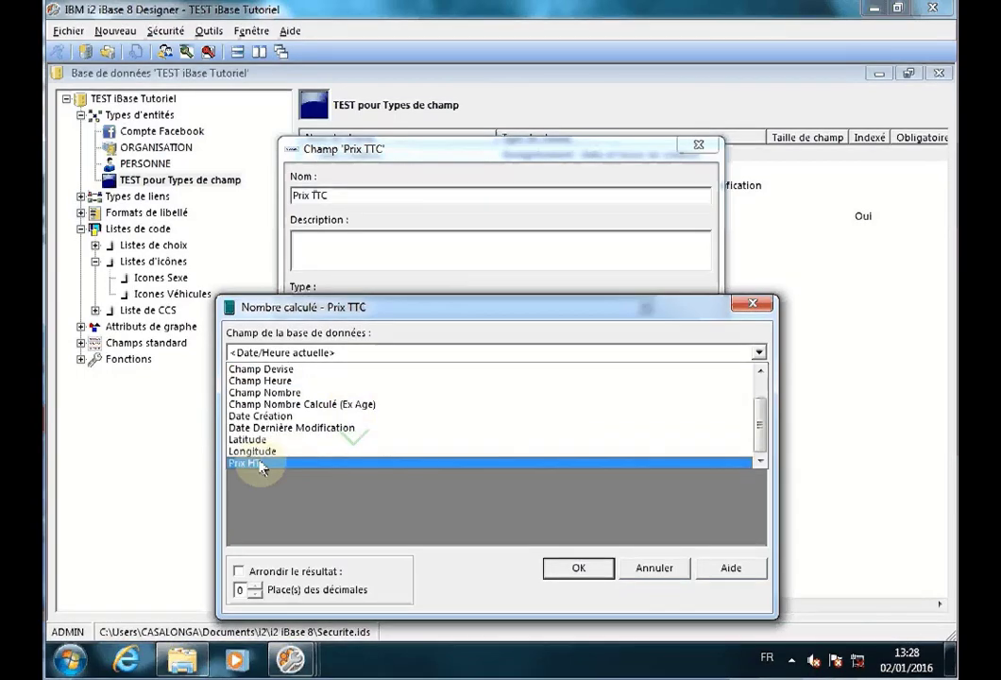
click(260, 463)
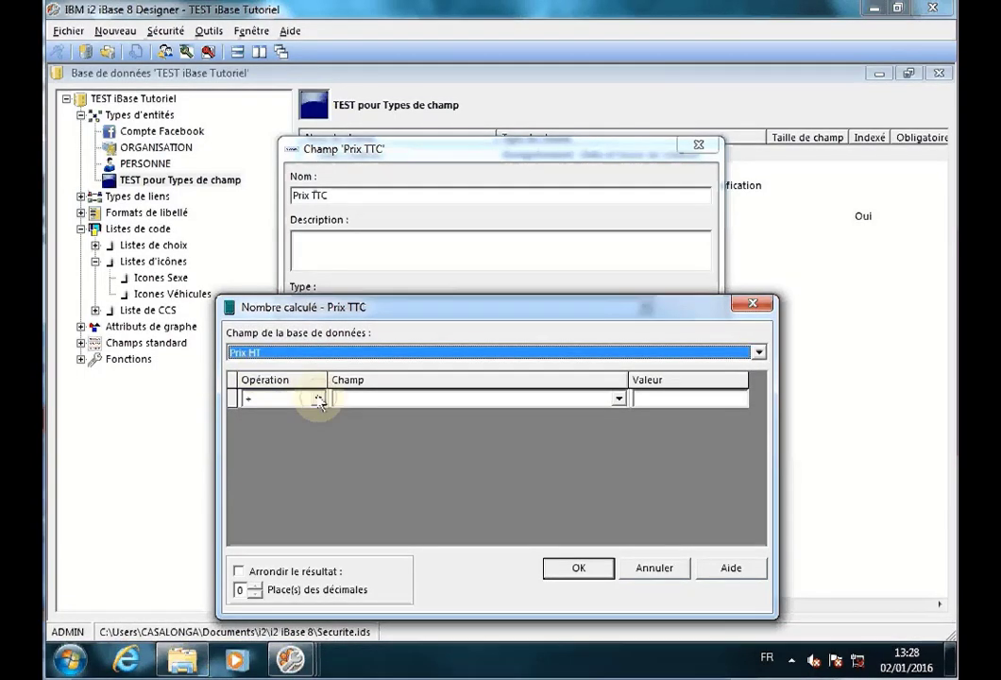
- Define the calculation's operation as a multiplication (*) by the fixed value 1,2, with no second field
click(313, 399)
click(258, 450)
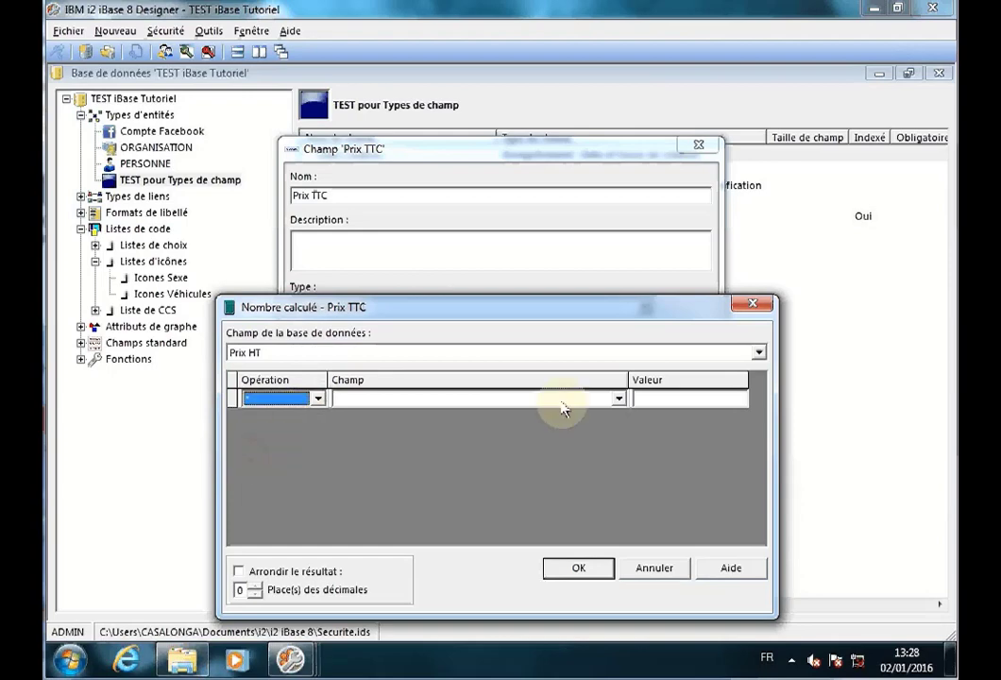
click(618, 400)
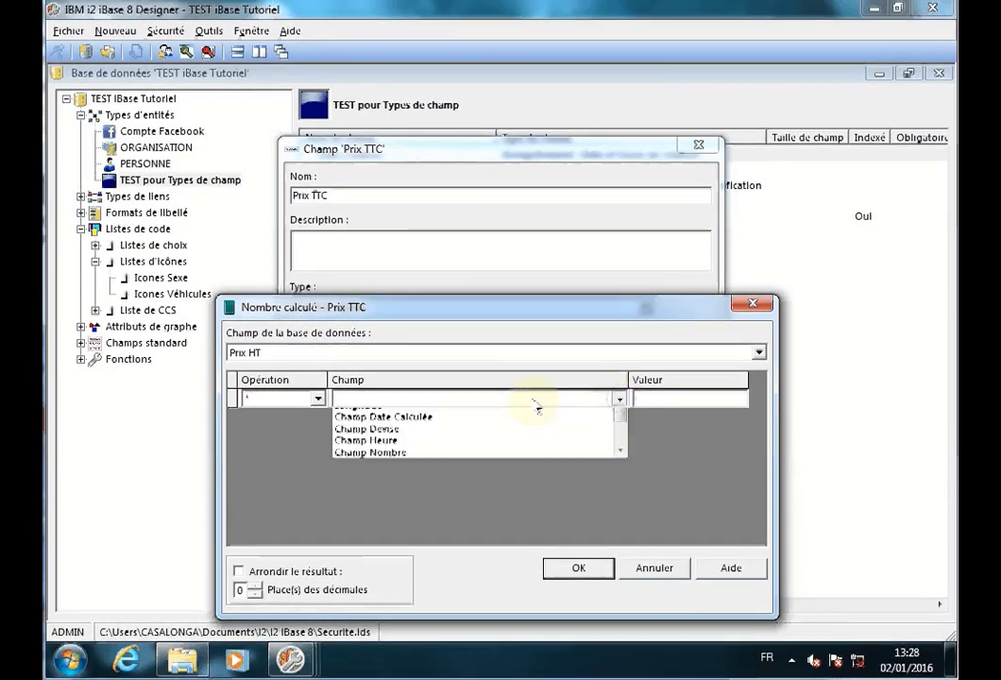
click(482, 373)
click(638, 397)
text(1)
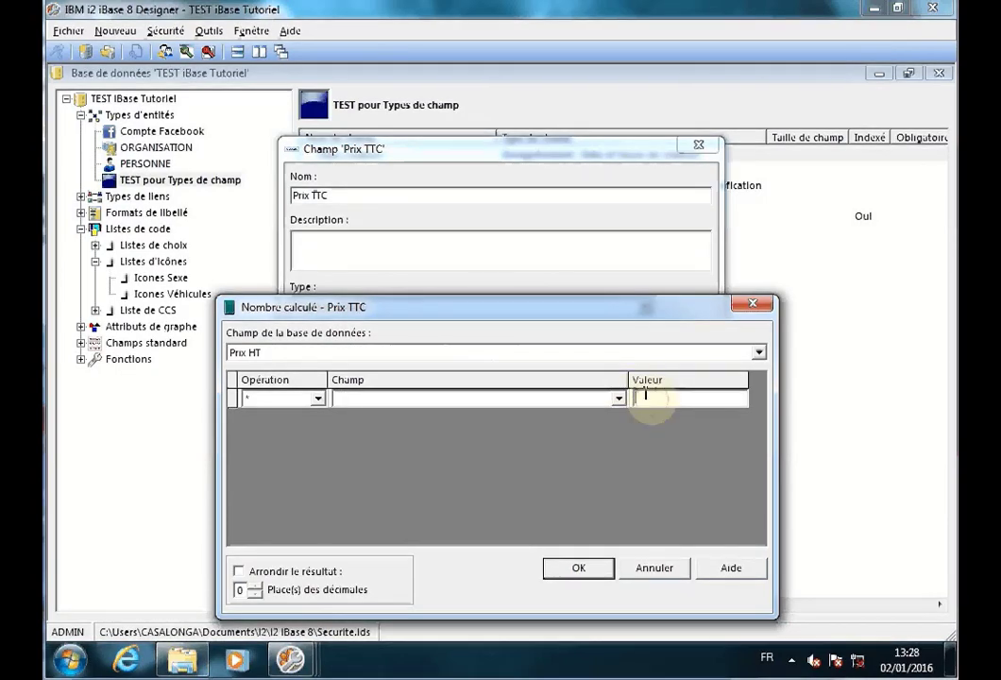
text(,2)
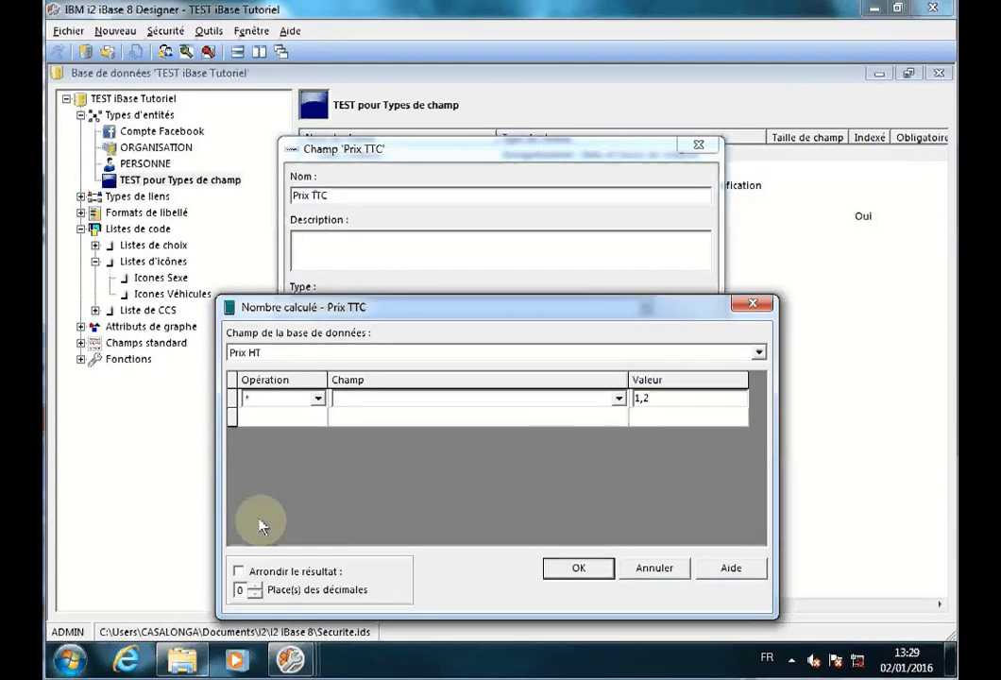
- Round the calculated result to 2 decimal places and accept the calculation
click(238, 573)
click(255, 586)
click(255, 586)
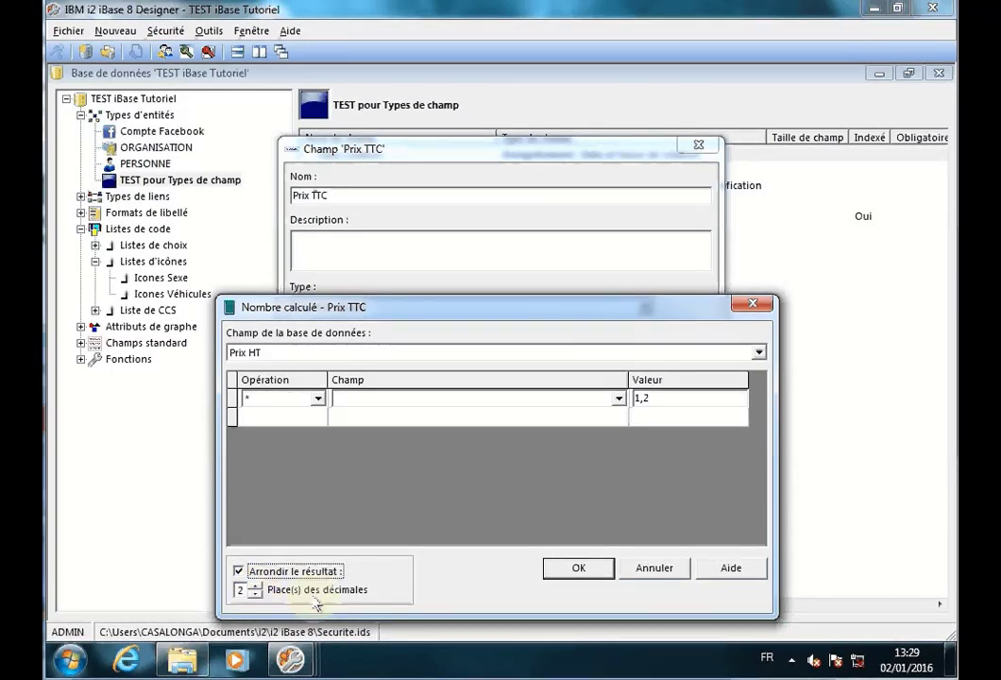
click(576, 568)
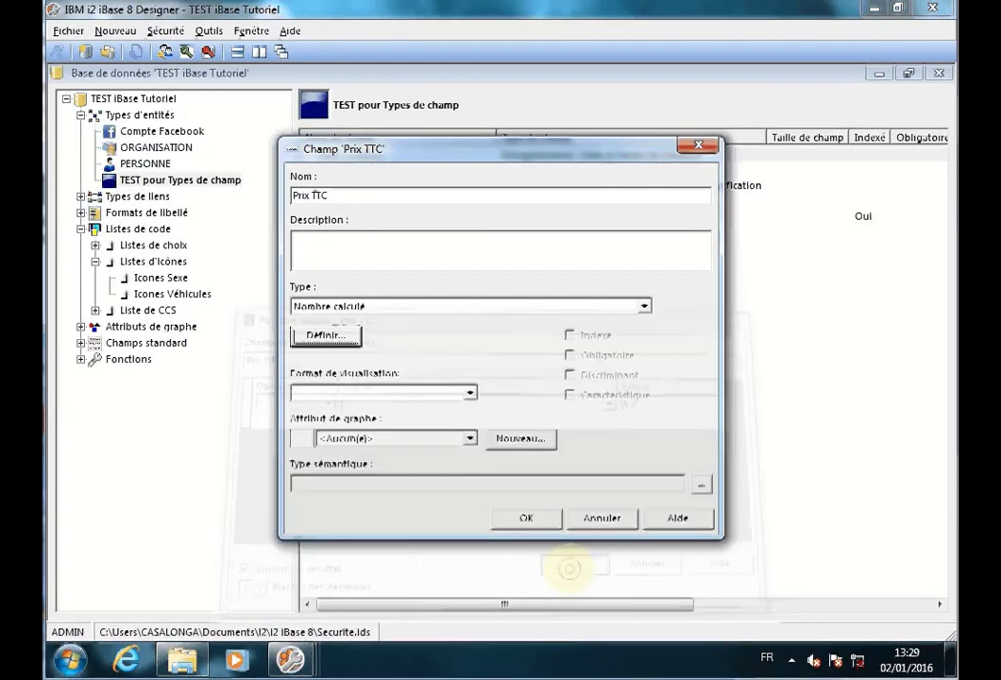
- Rename the "Prix TTC" field as "Champ Nb calculé (Ex : Prix TTC)" and save it
click(356, 193)
text(No)
key(BackSpace)
key(BackSpace)
text(Champ )
text(Nb )
text(calculé (E)
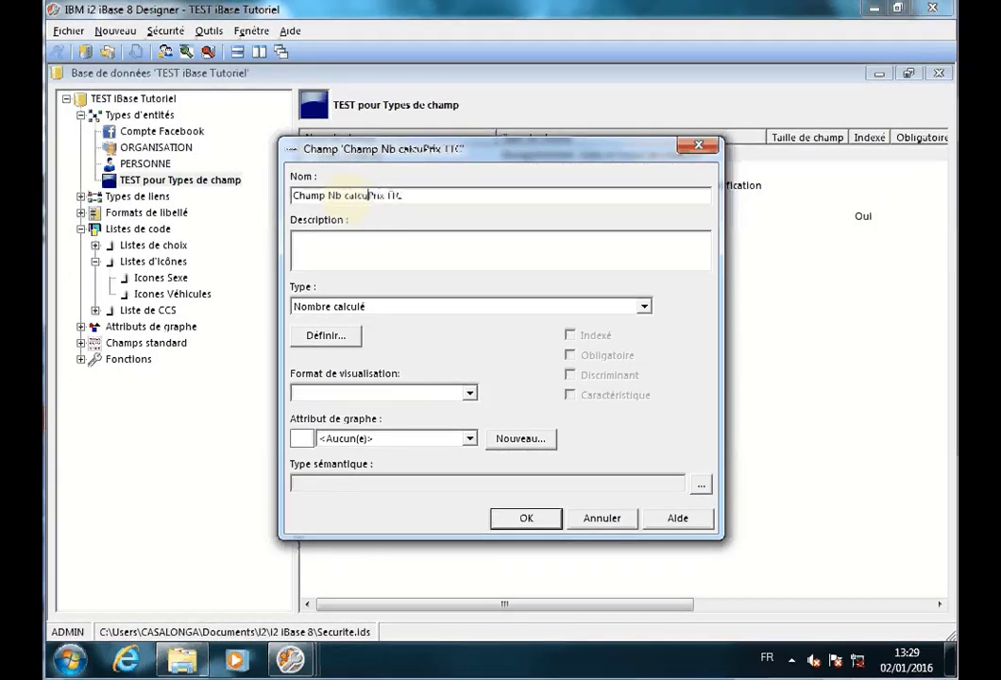
text(x :)
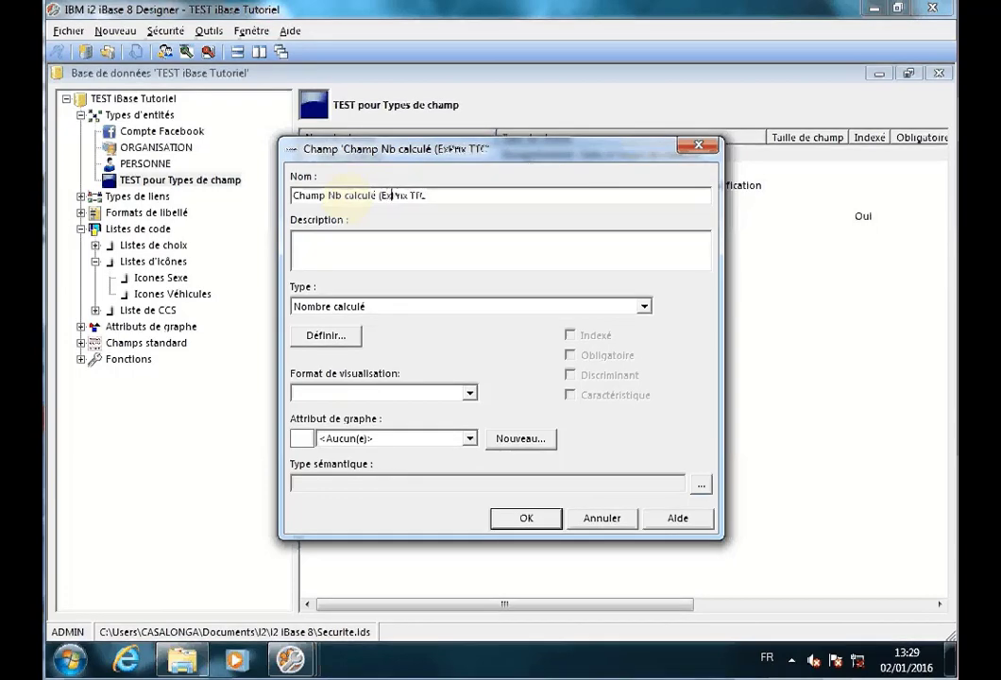
key(End)
text())
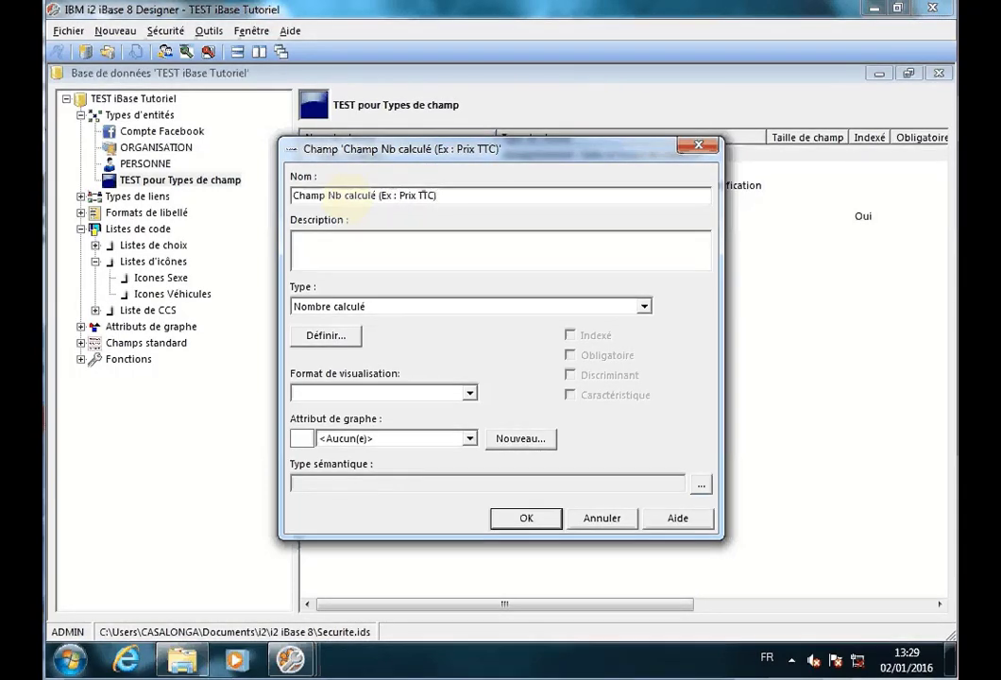
click(526, 517)
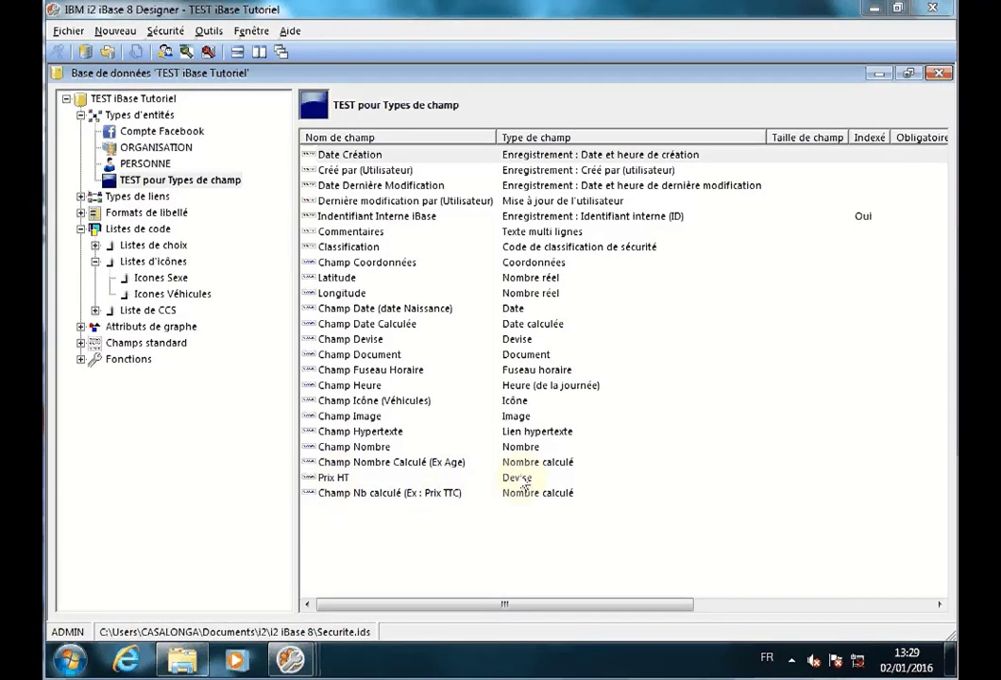
- Create a field named "Champ Nombre Réel" of type Nombre réel without a display format, and save it
right_click(357, 537)
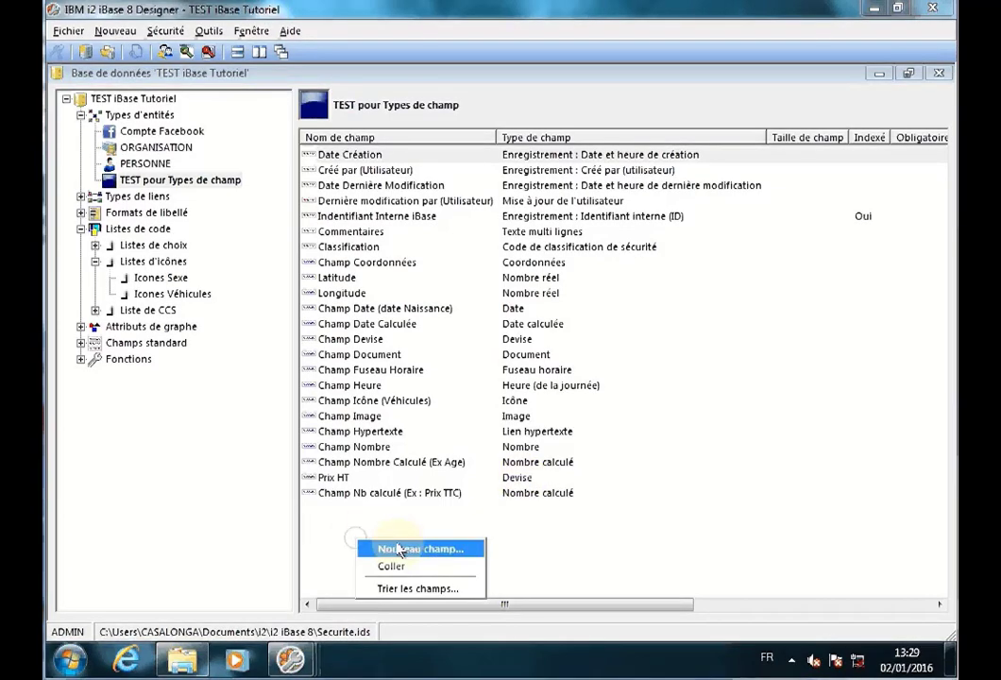
click(399, 550)
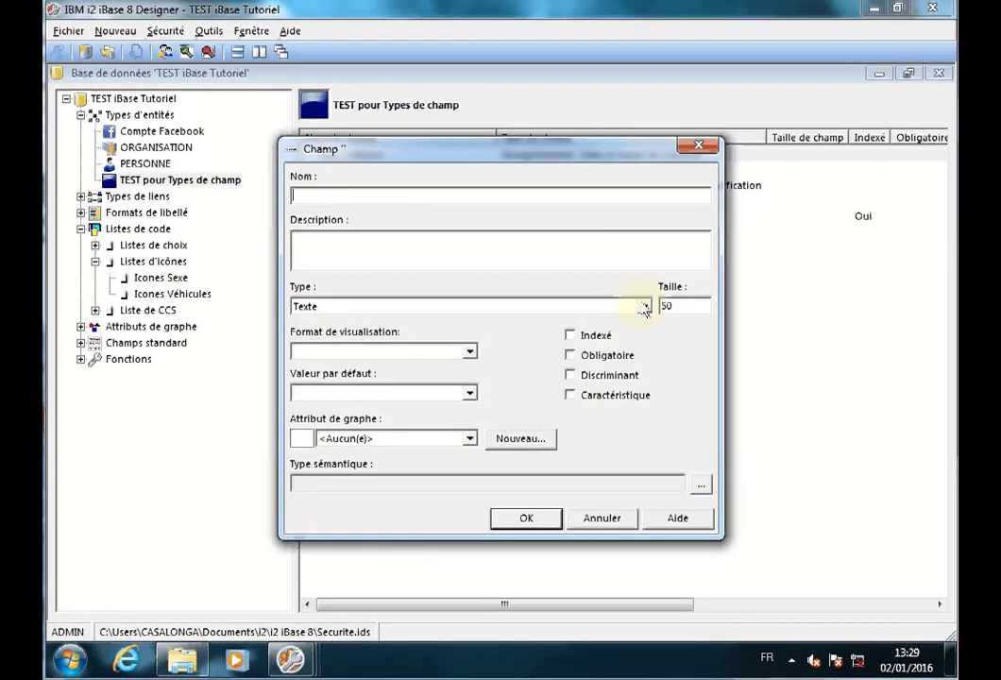
click(644, 306)
scroll(357, 382, up, 3)
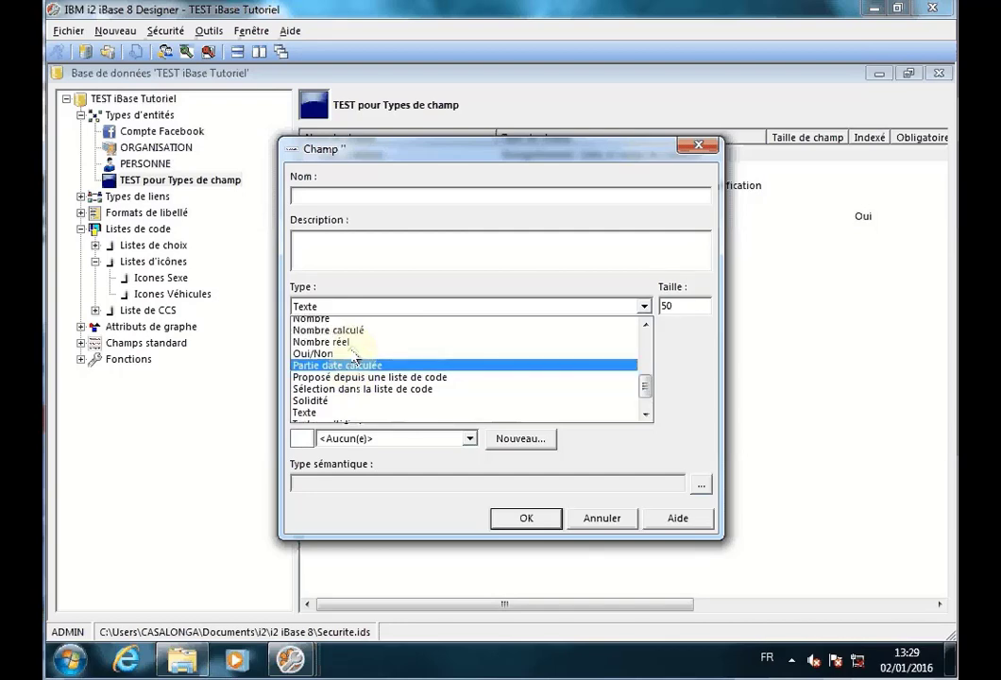
scroll(356, 360, up, 1)
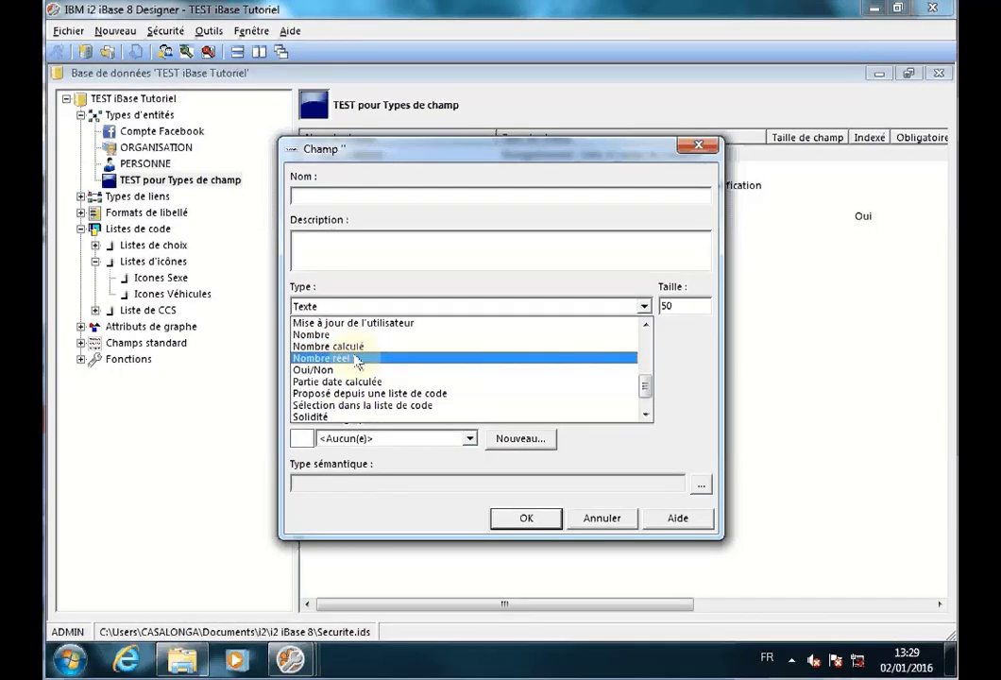
click(357, 360)
click(315, 193)
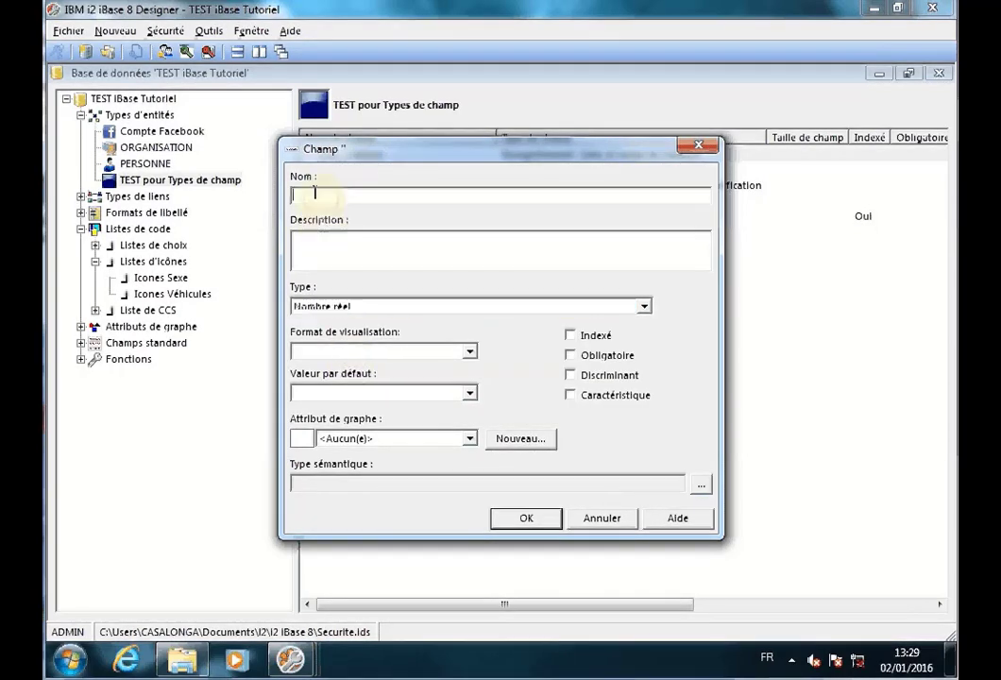
text(Champ Nombre Réel)
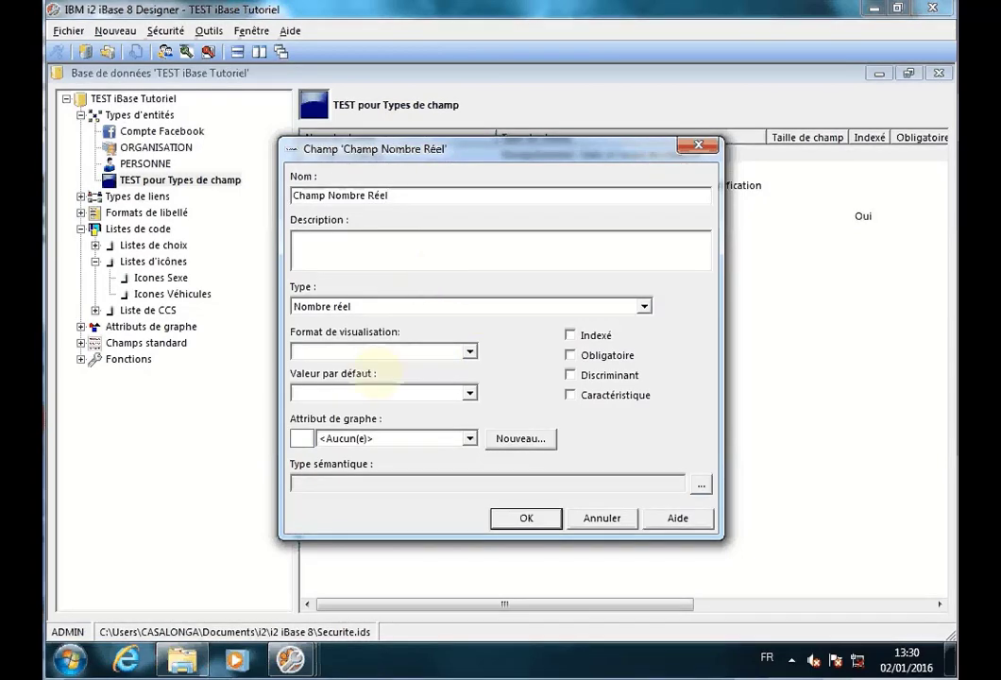
click(470, 353)
click(530, 341)
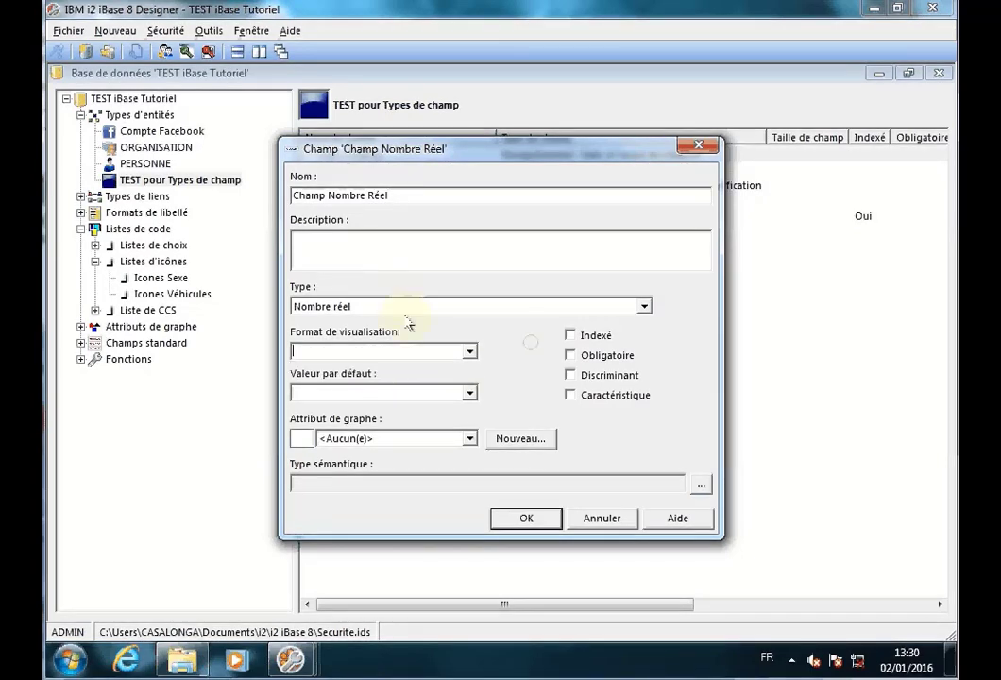
click(526, 518)
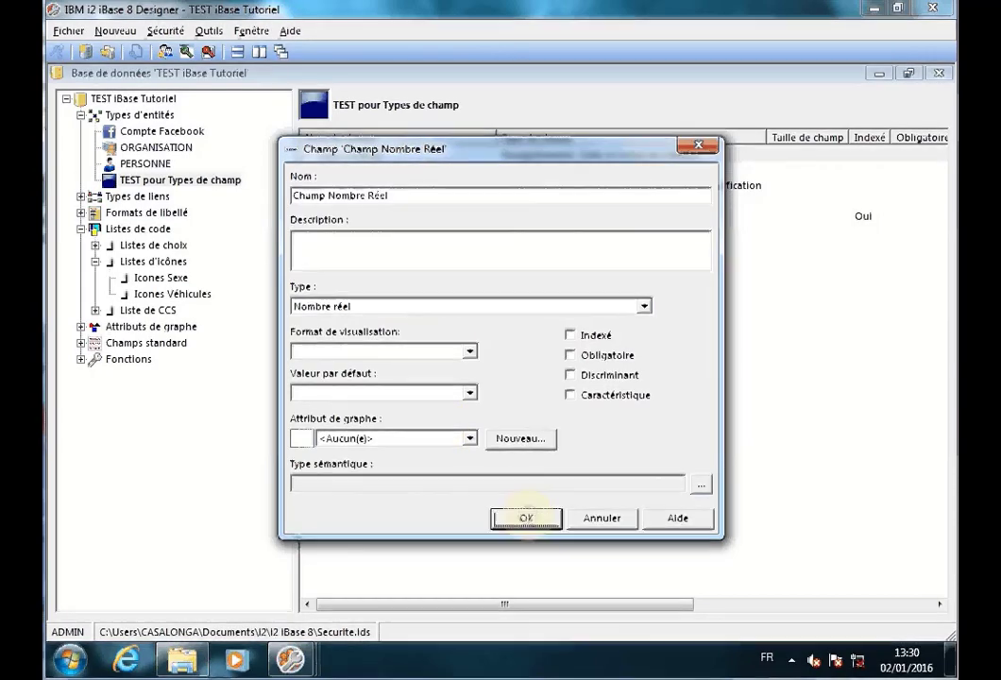
- Start a new field of type Oui/Non in the test entity type and name it "Champ Oui/Non"
right_click(396, 557)
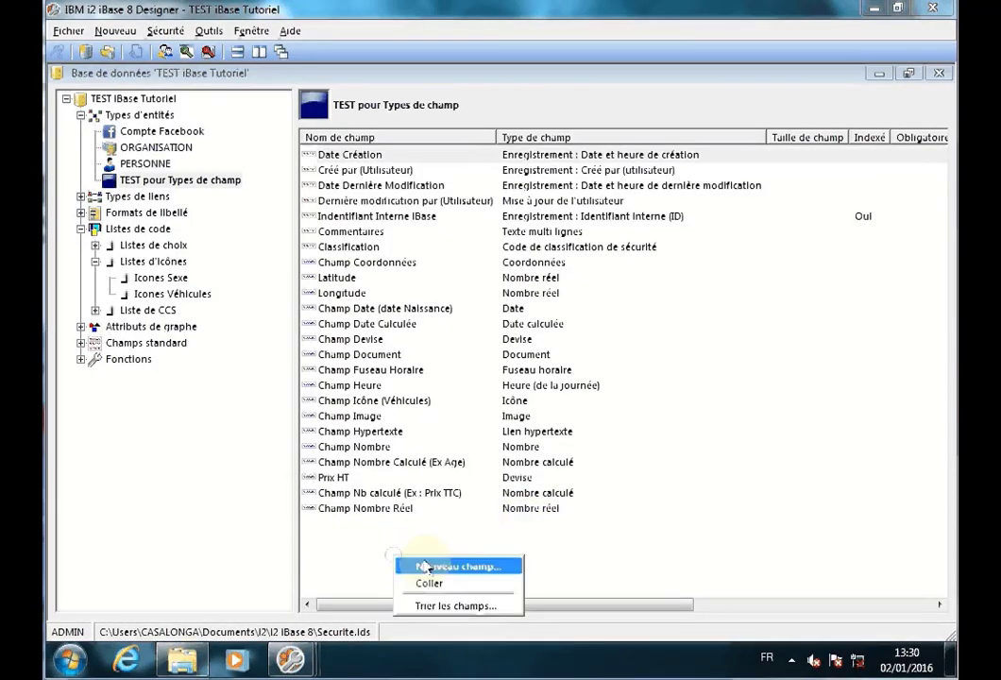
click(427, 565)
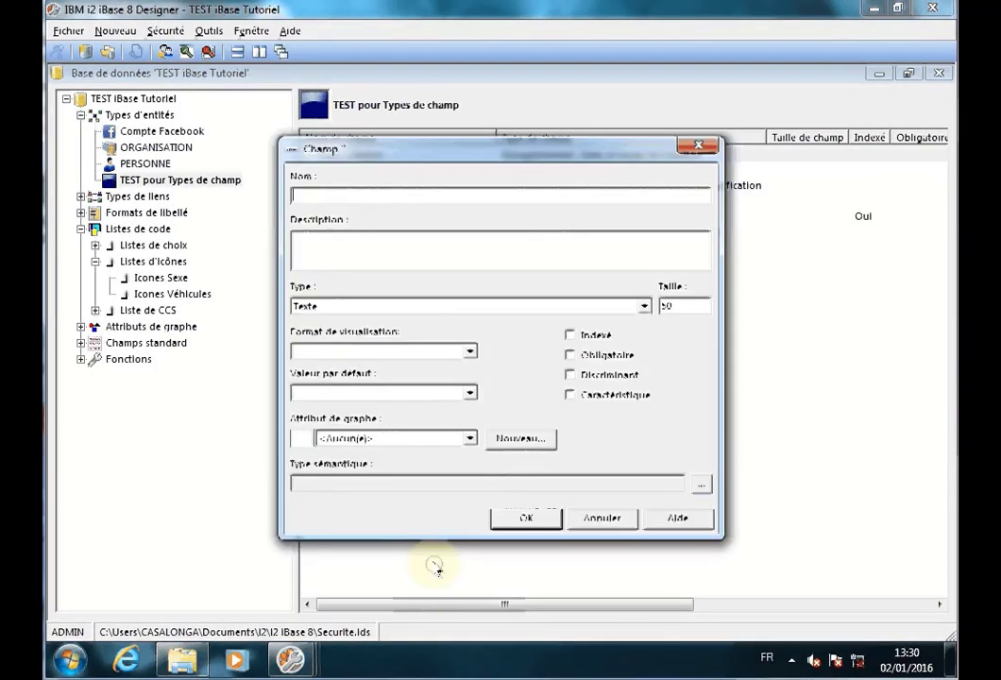
click(646, 306)
scroll(425, 358, up, 3)
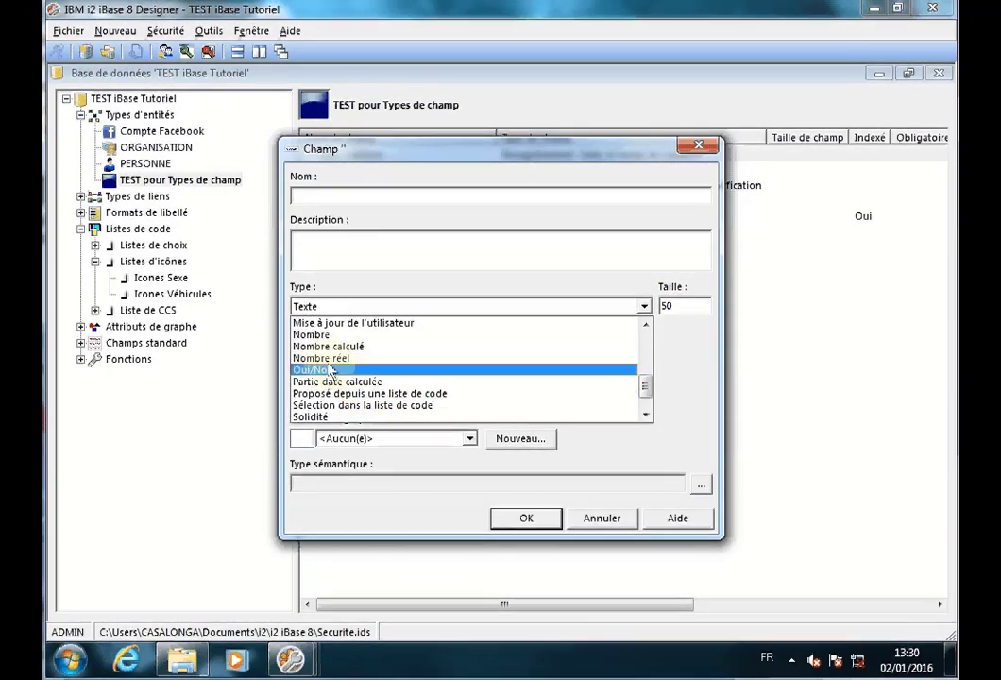
click(329, 370)
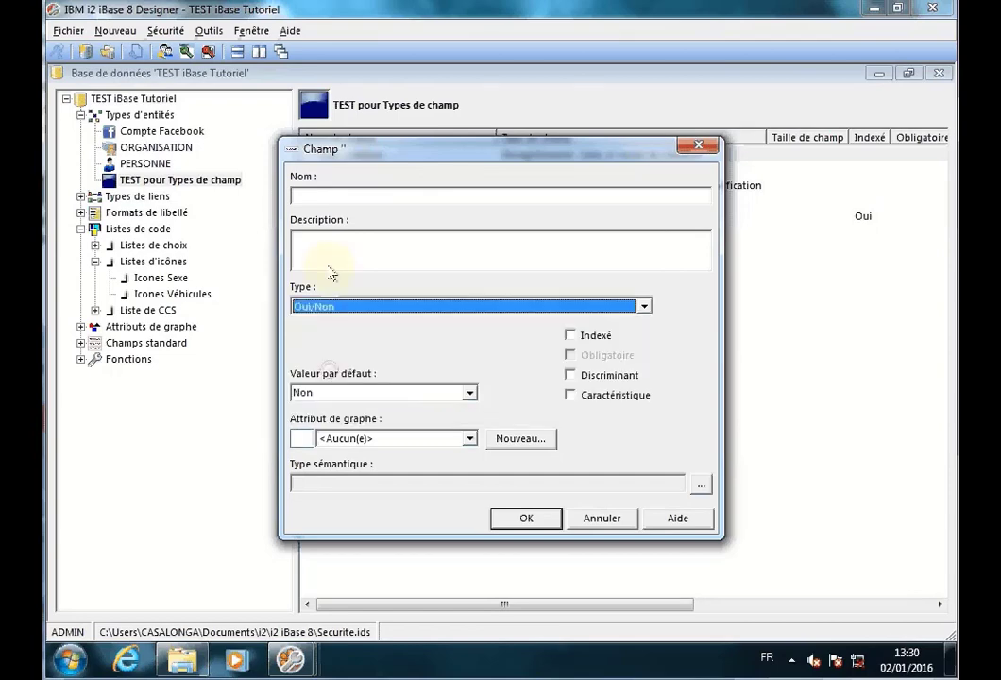
click(295, 195)
text(Champ Oui/Non)
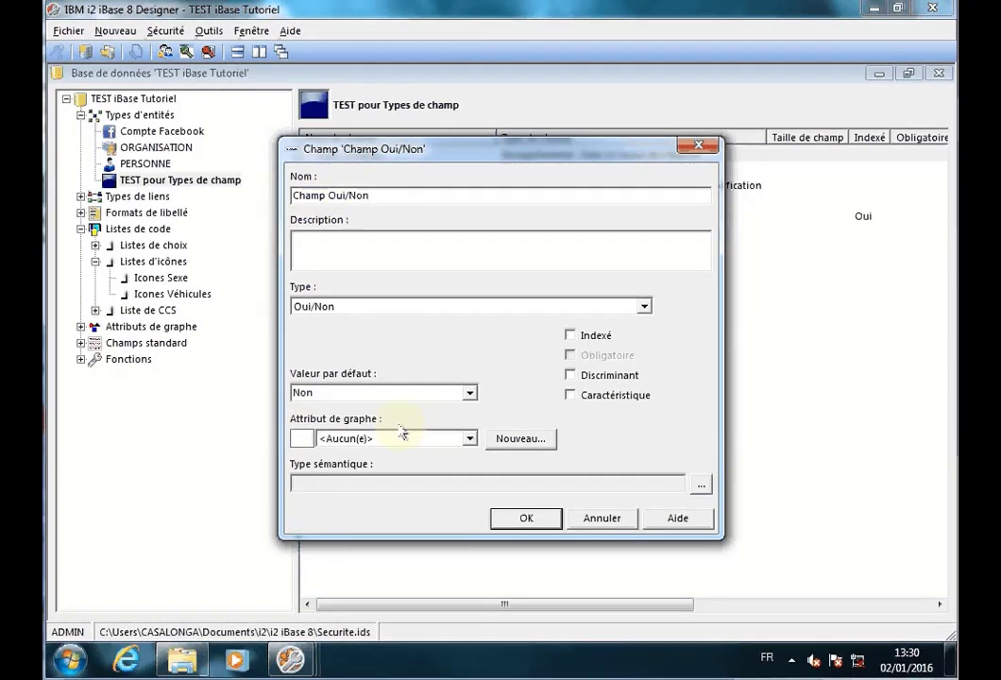
- Review the default value choices of the yes/no field, keep Non as the default, and save the field
click(398, 350)
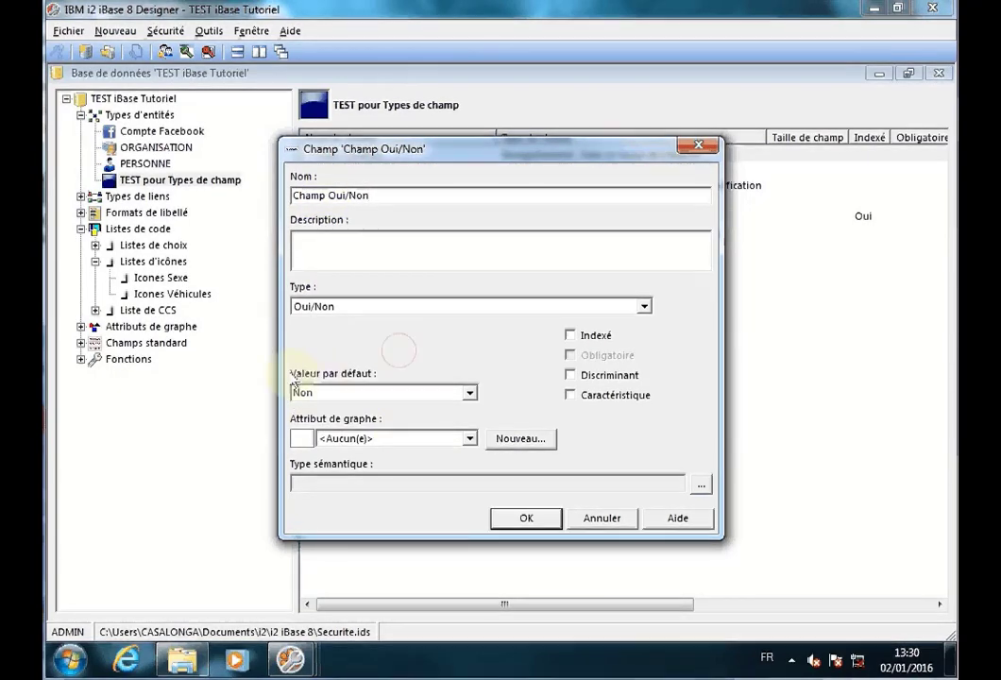
click(468, 393)
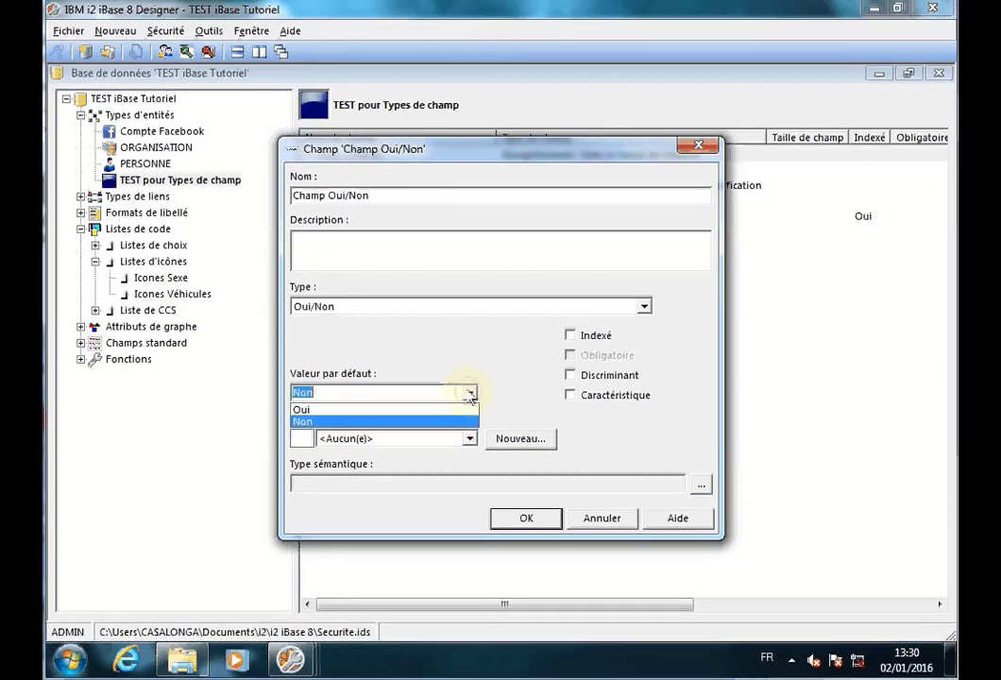
click(423, 364)
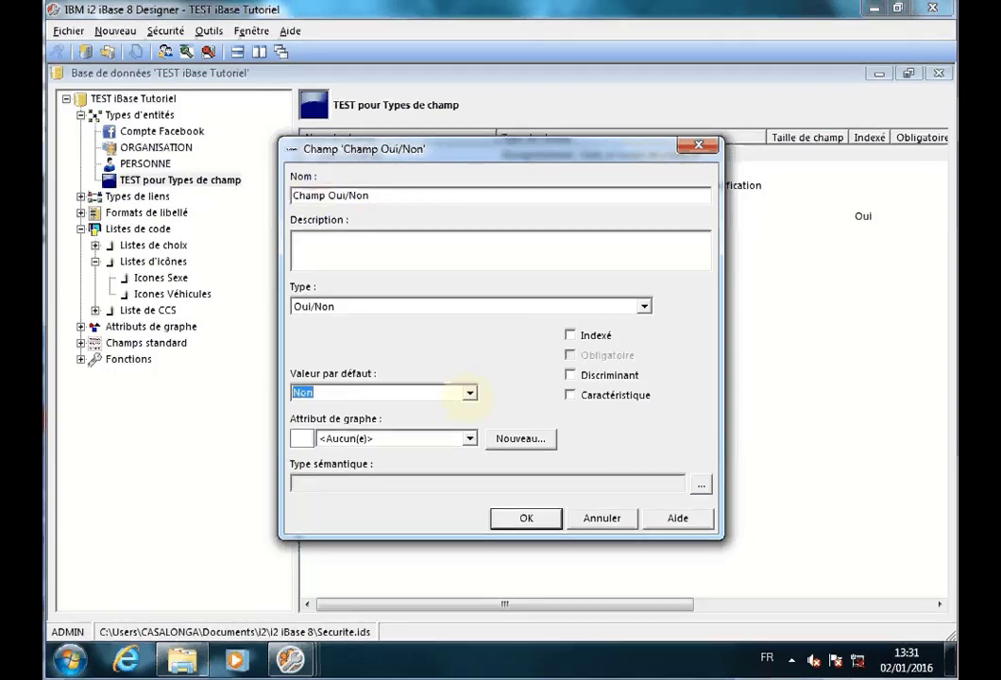
click(469, 392)
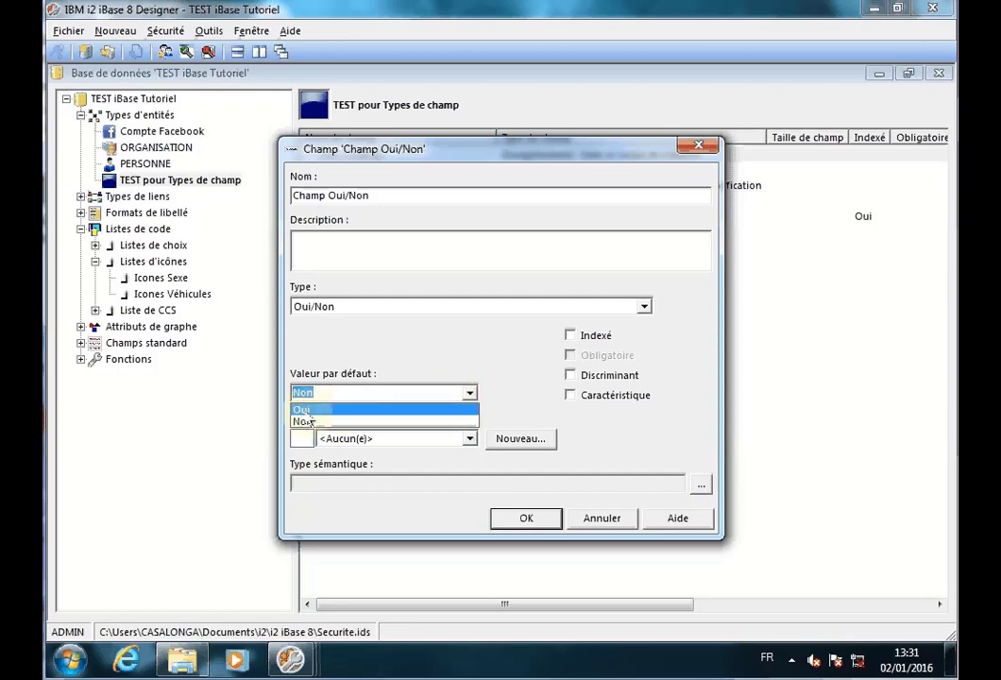
click(421, 351)
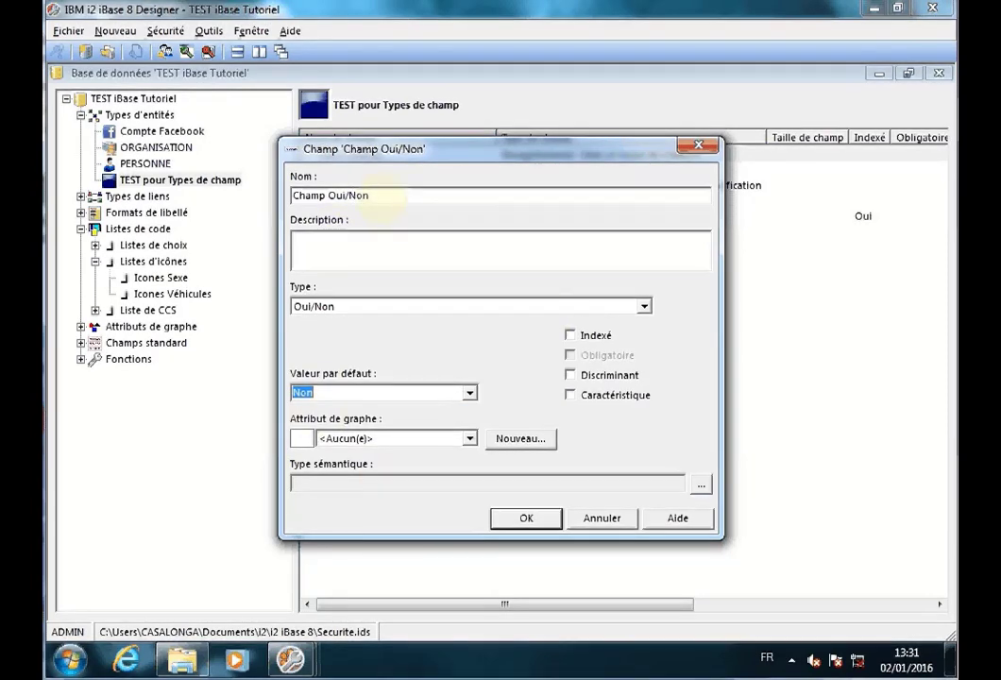
click(526, 518)
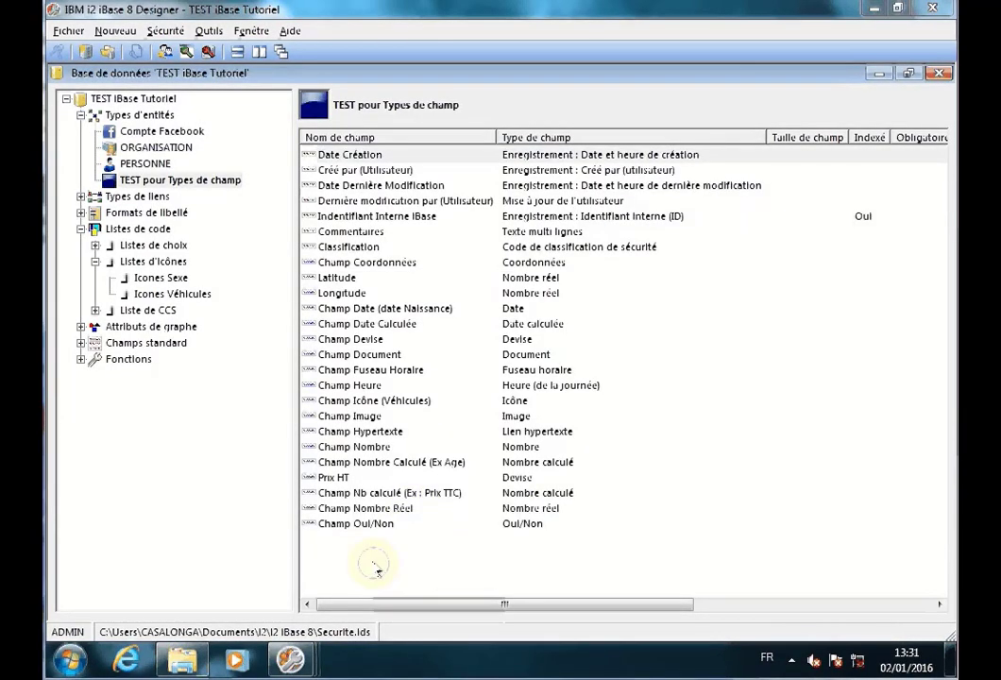
- Start a new field of type Partie date calculée, name it "CHamp partie Date calculée", and try to save it
right_click(375, 565)
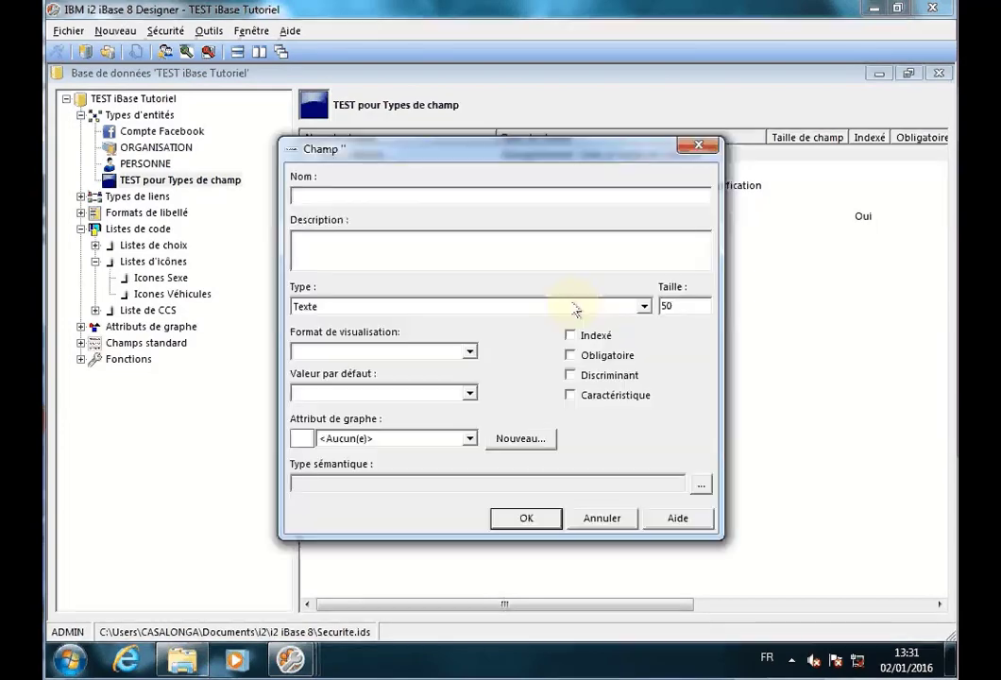
click(643, 306)
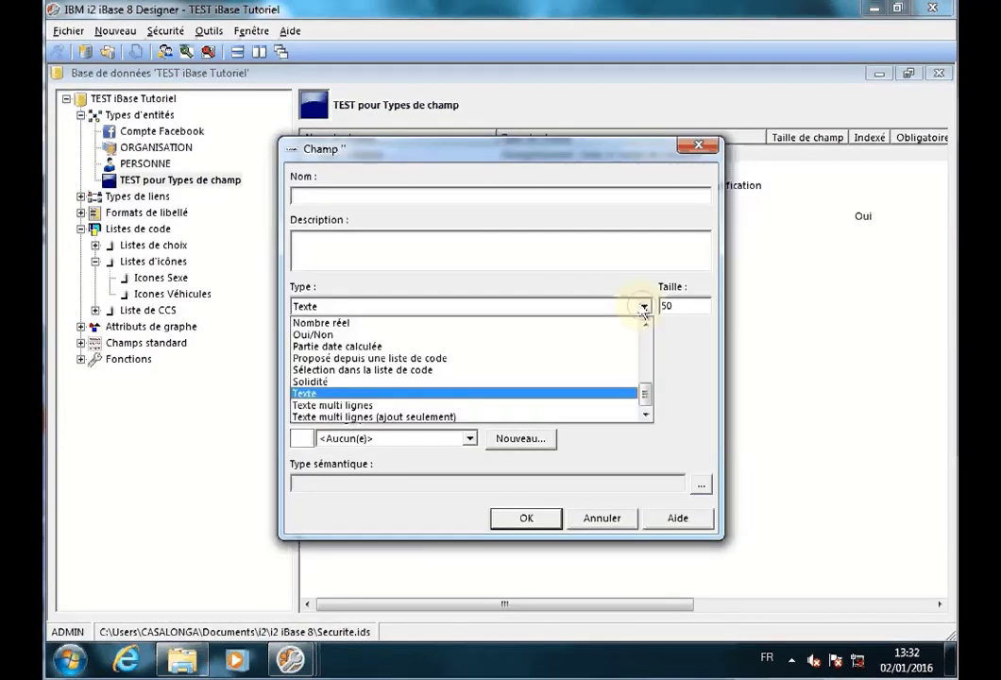
click(387, 350)
click(303, 193)
text(CHamp partie )
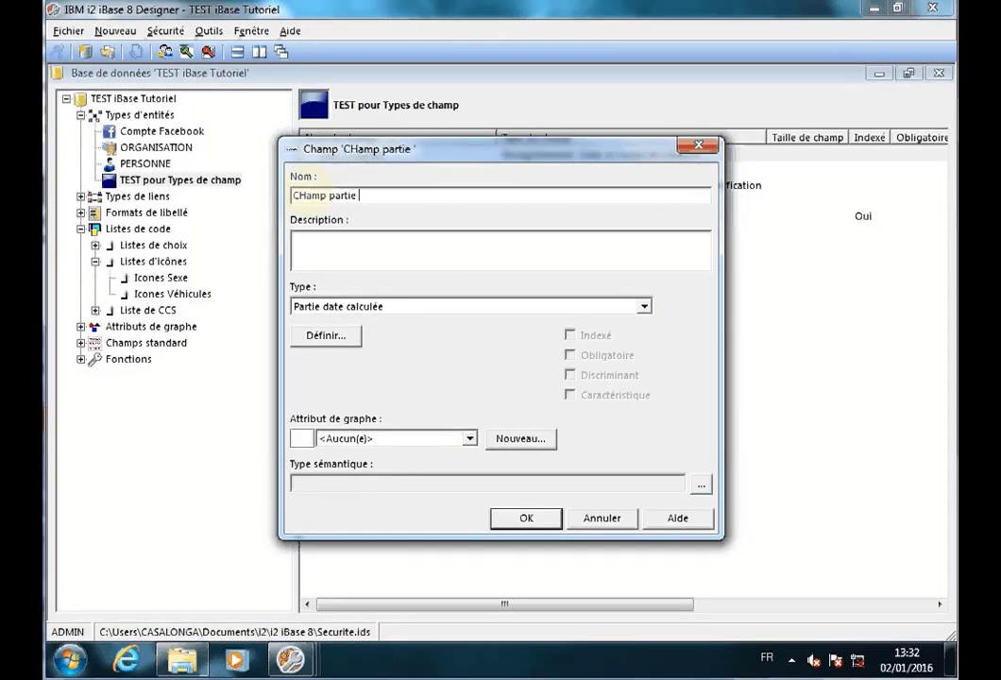
text(Date calculée)
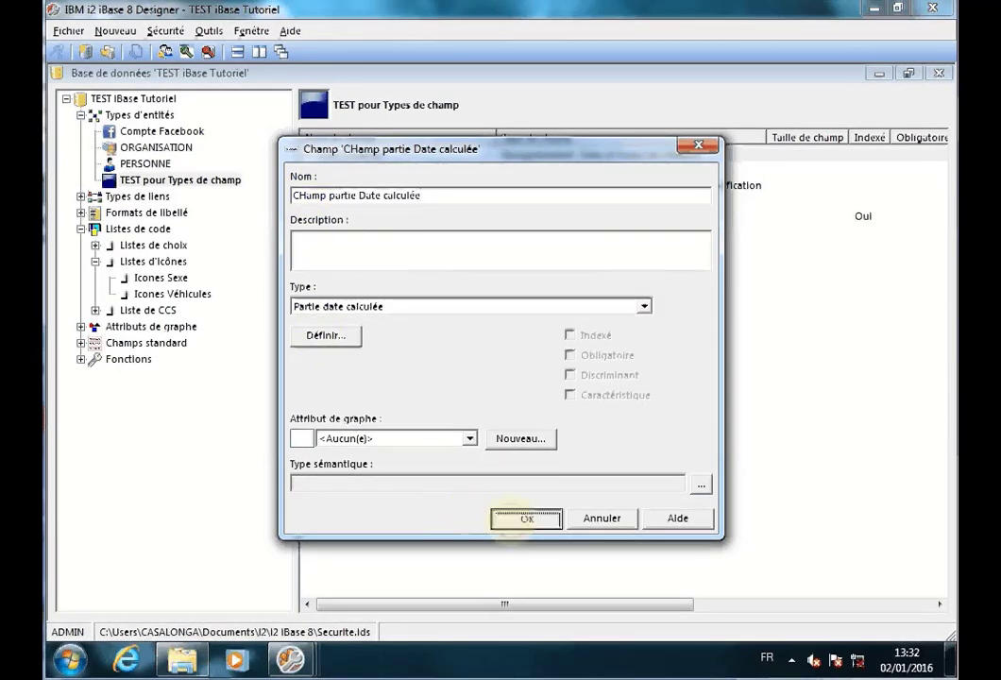
click(510, 517)
click(654, 388)
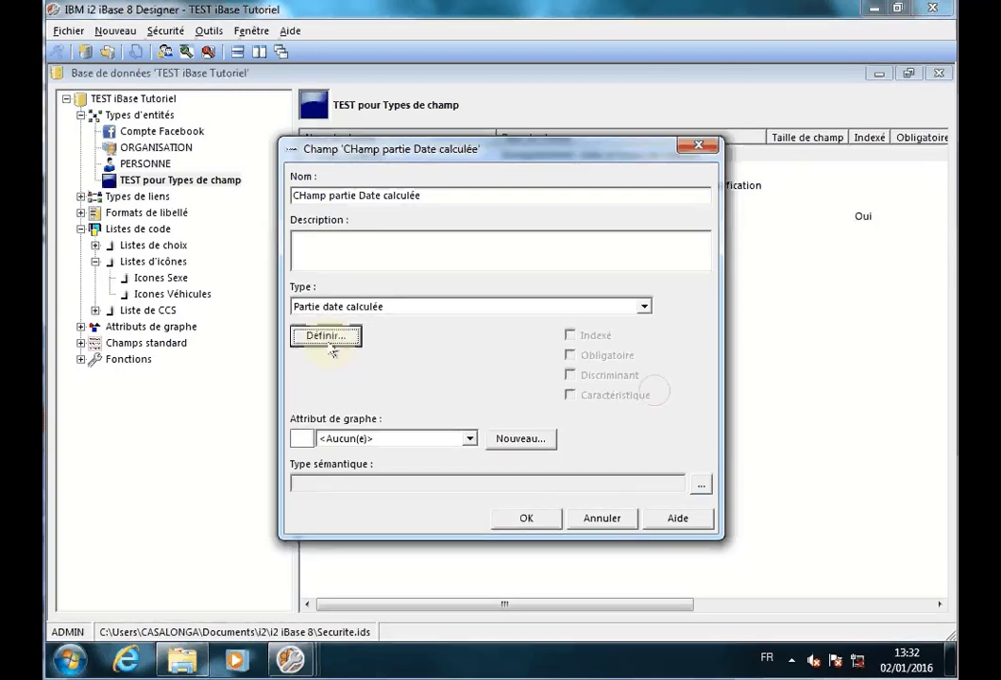
- Define the calculated date part with Date Création as its source database field
click(326, 336)
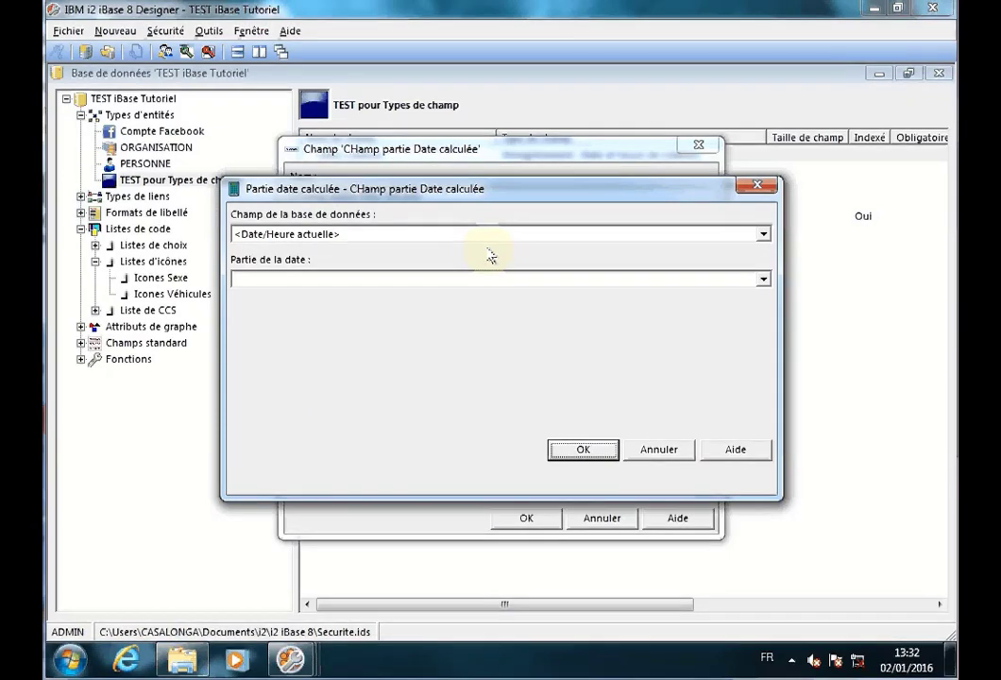
click(762, 235)
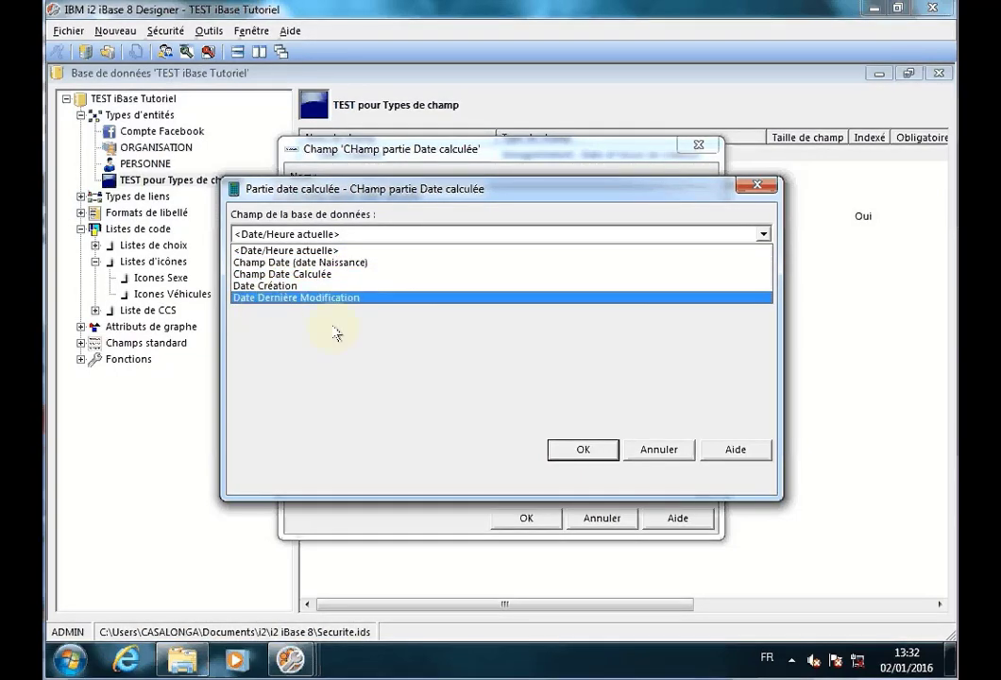
click(282, 287)
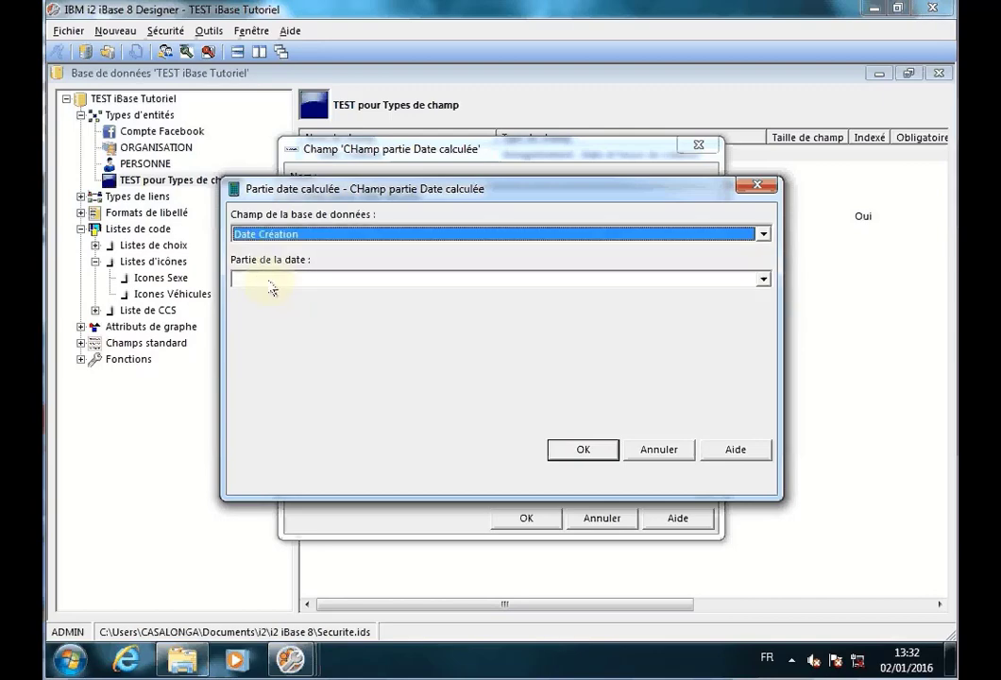
- Review the available date parts and choose Année as the part of the date to extract
click(763, 280)
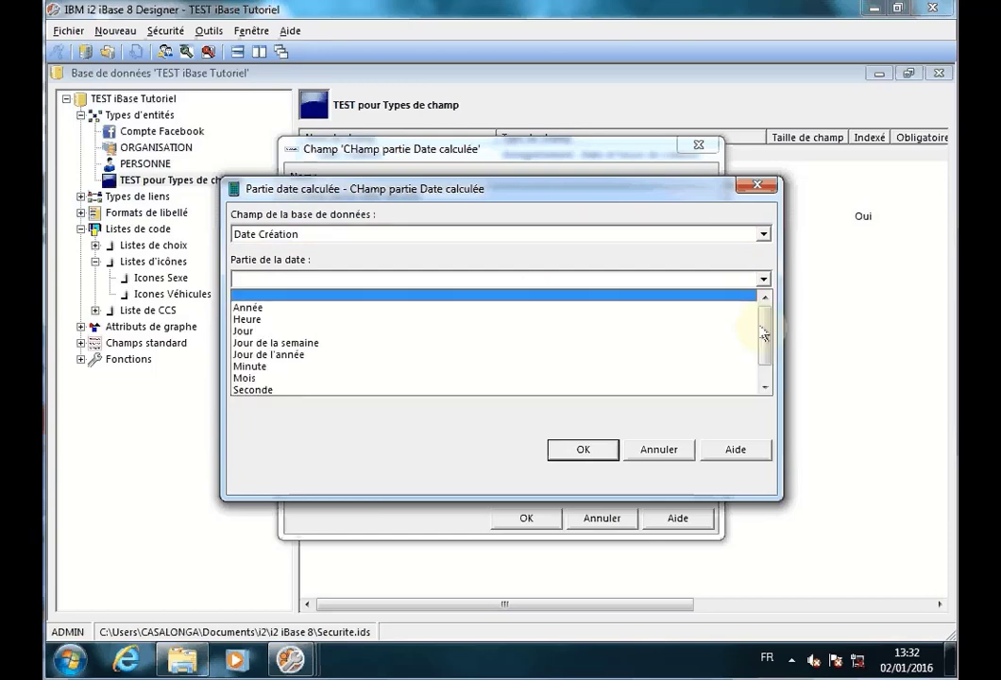
drag(763, 345, 742, 324)
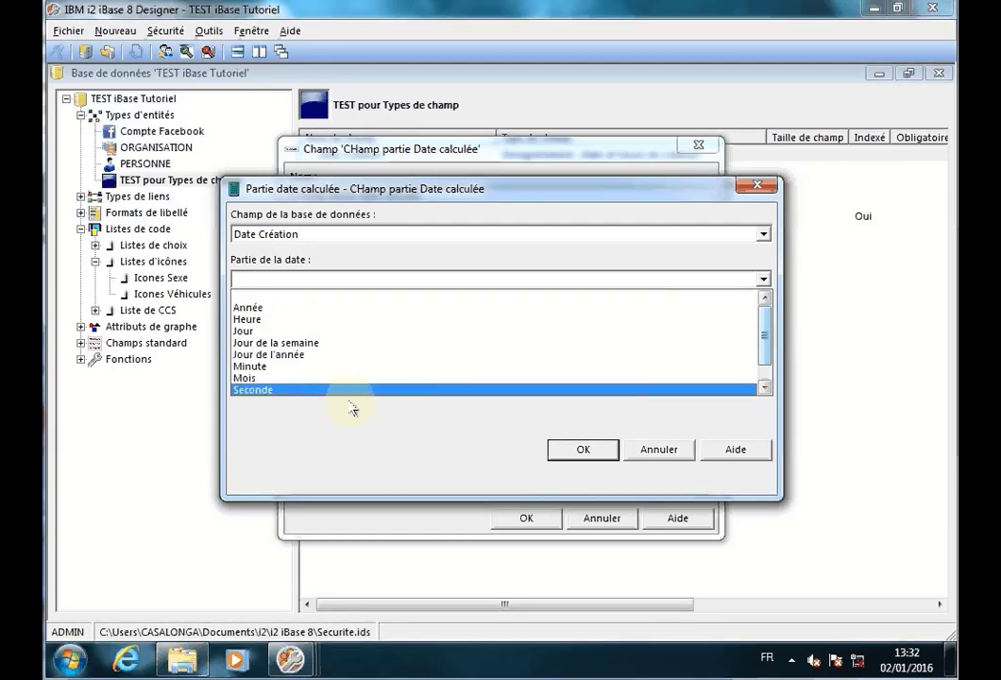
click(761, 388)
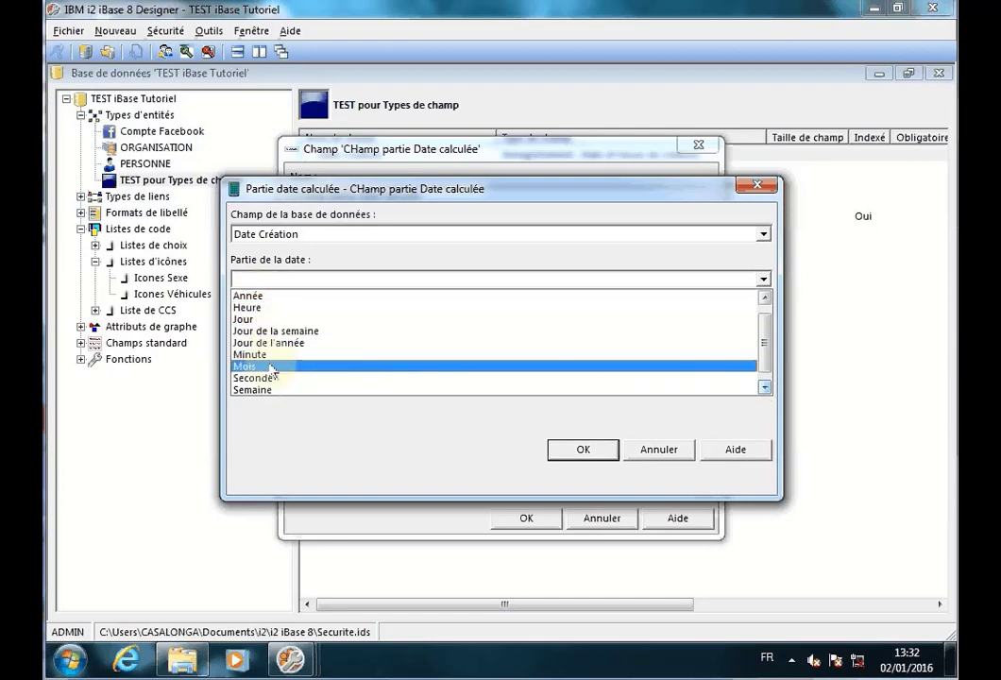
mouse_move(765, 336)
mouse_down()
mouse_move(769, 365)
mouse_move(763, 316)
mouse_up()
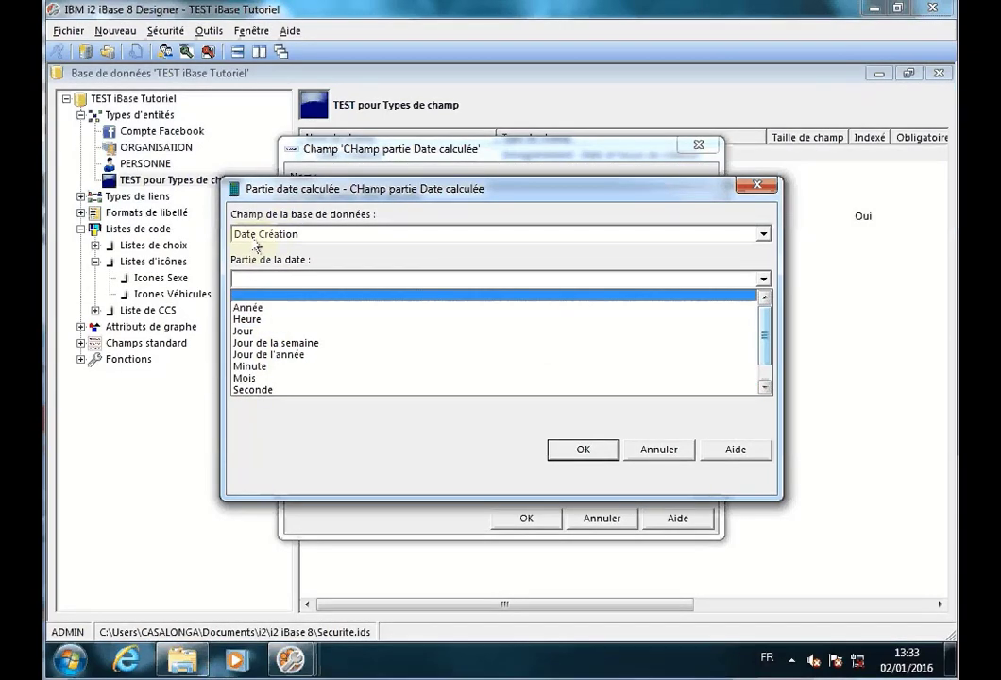
click(249, 306)
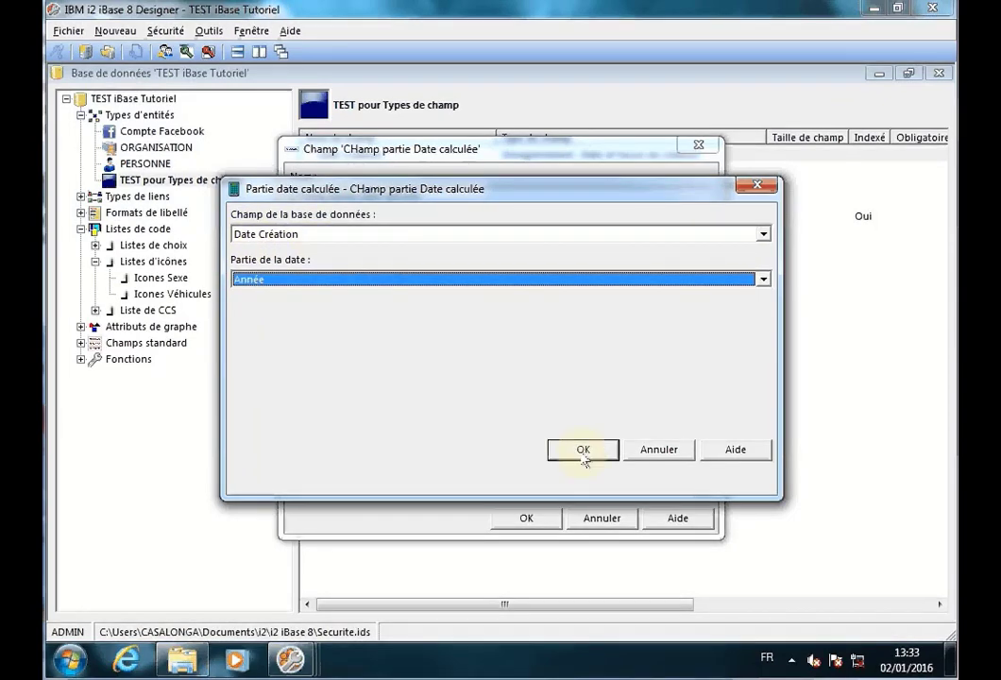
- Set the extracted part of the date to Mois and accept the definition
click(324, 280)
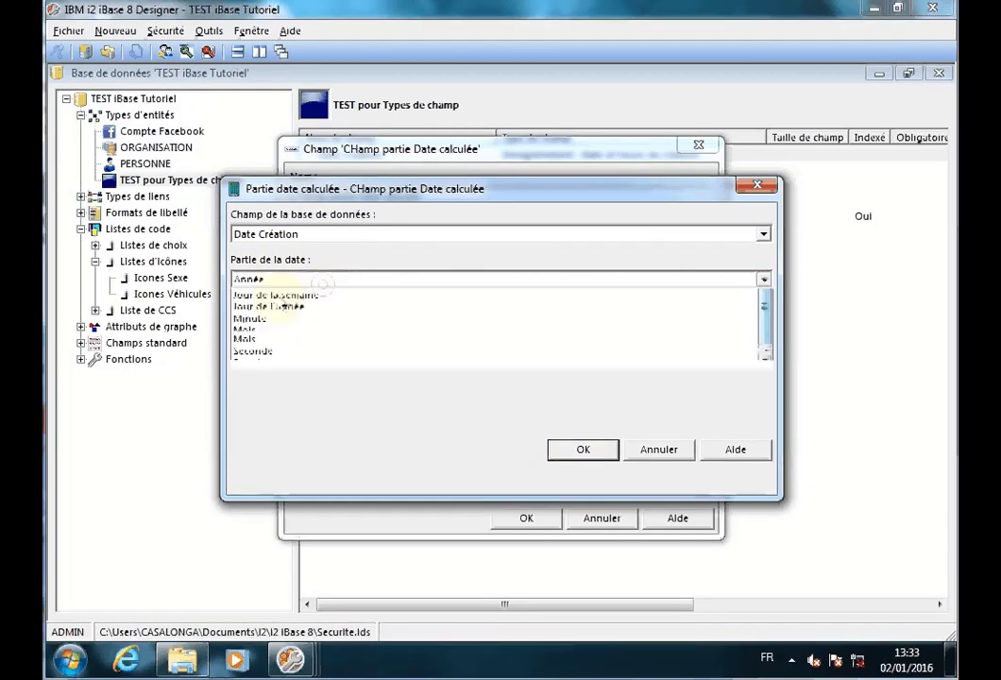
click(253, 368)
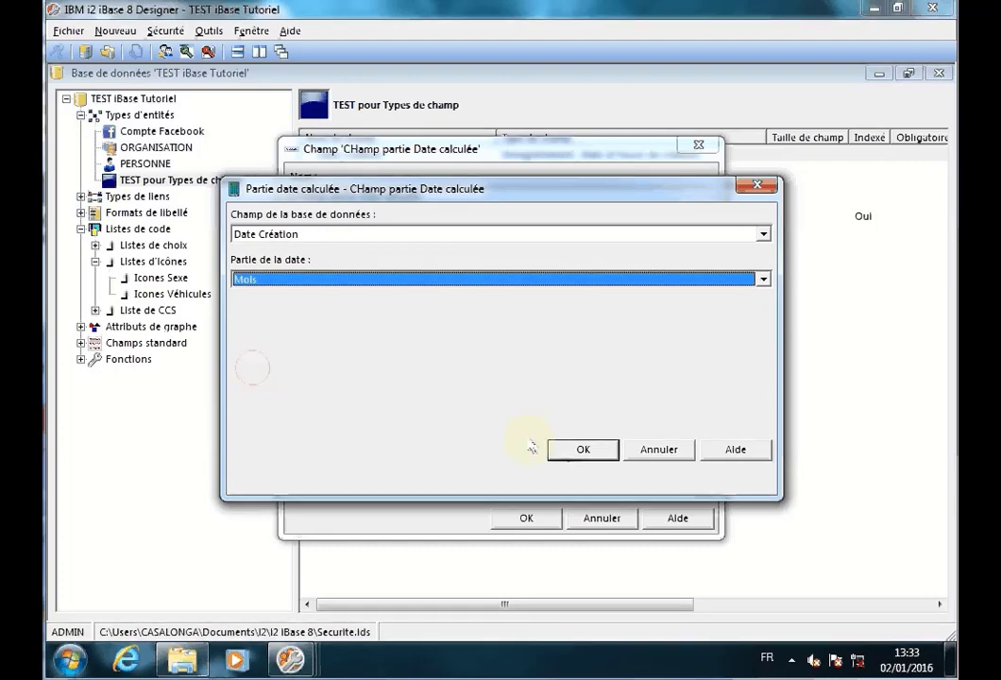
click(569, 451)
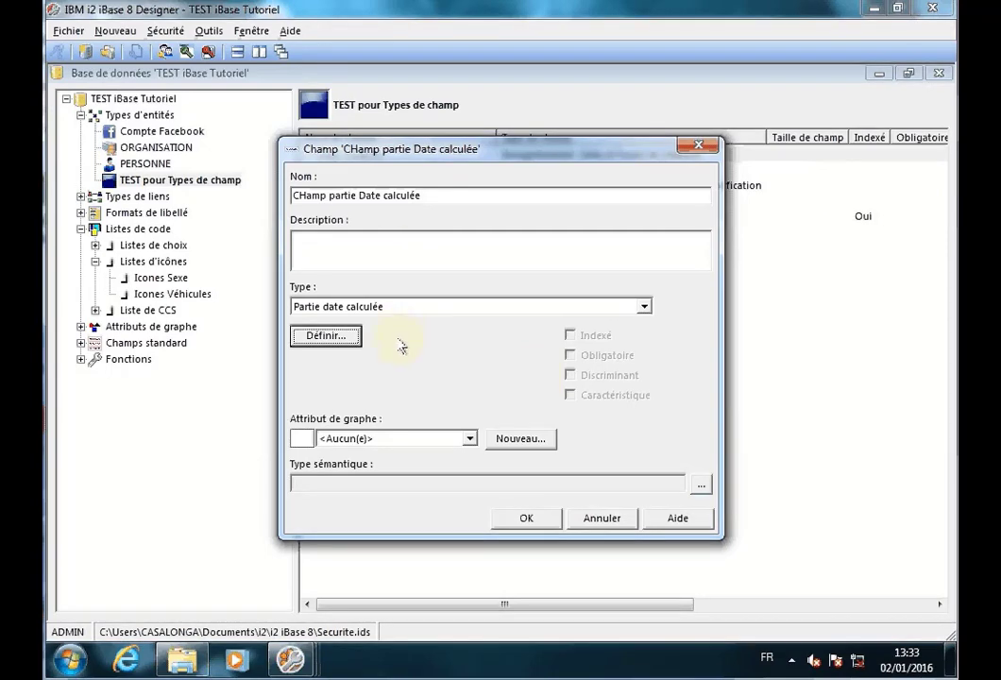
- Correct the field name's capitalization to "Champ partie Date calculée" and save the field
click(303, 195)
key(BackSpace)
text(h)
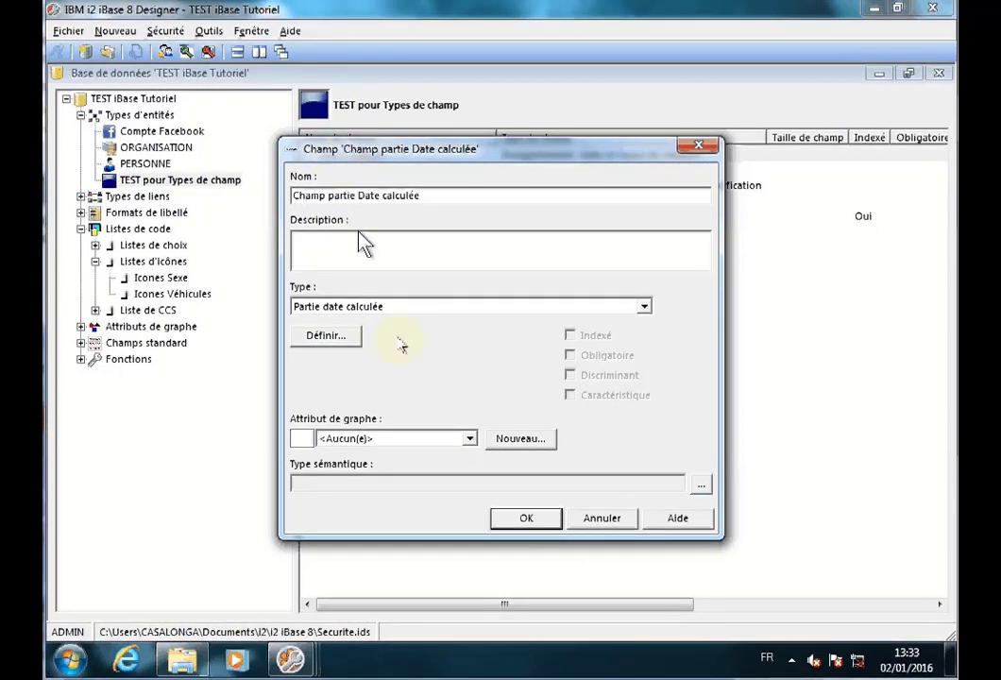
click(526, 518)
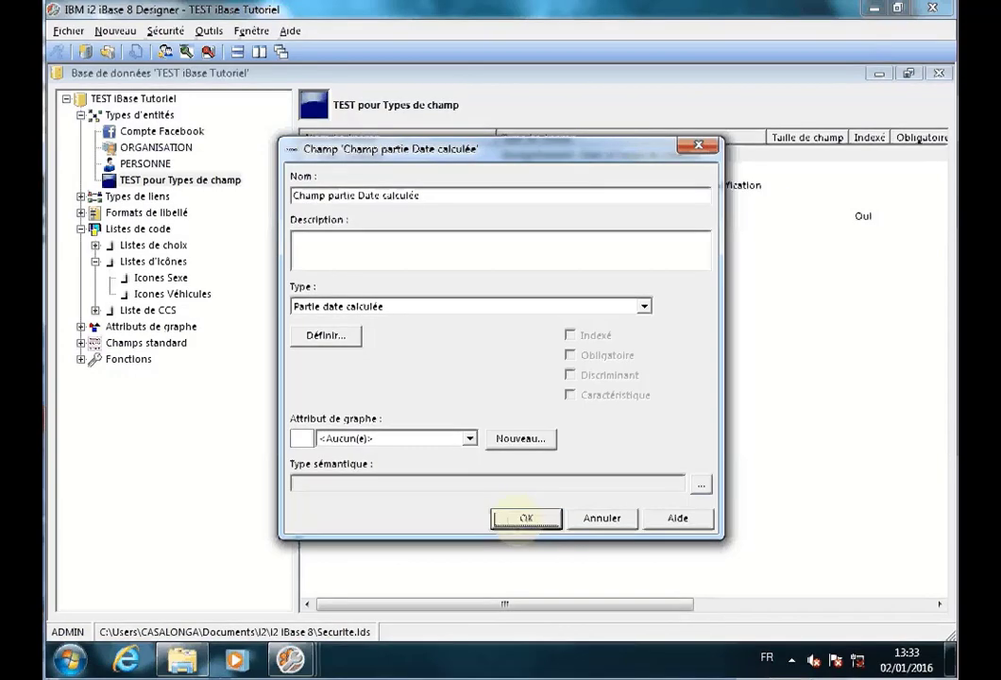
- Start a new field of type Proposé depuis une liste de code named "Champ Proposé depuis Liste Code"
right_click(380, 576)
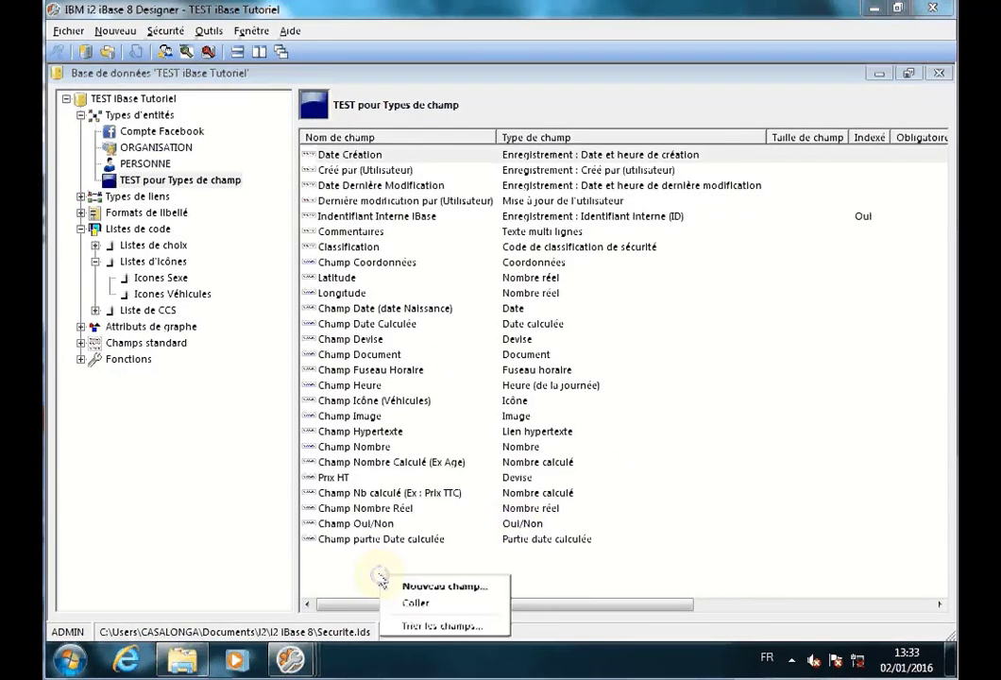
click(429, 586)
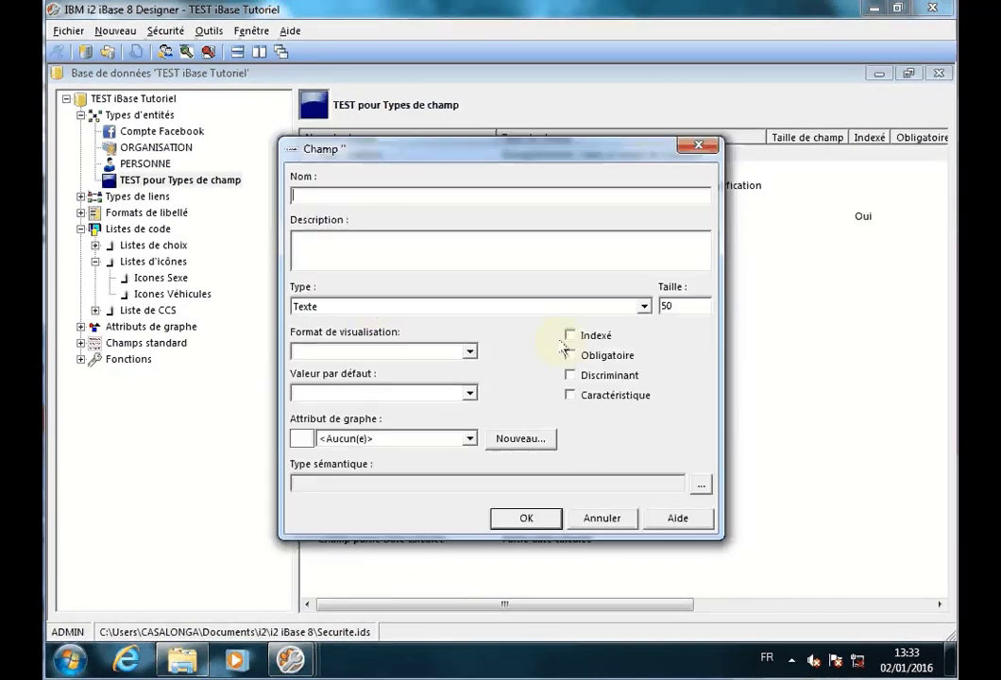
click(643, 306)
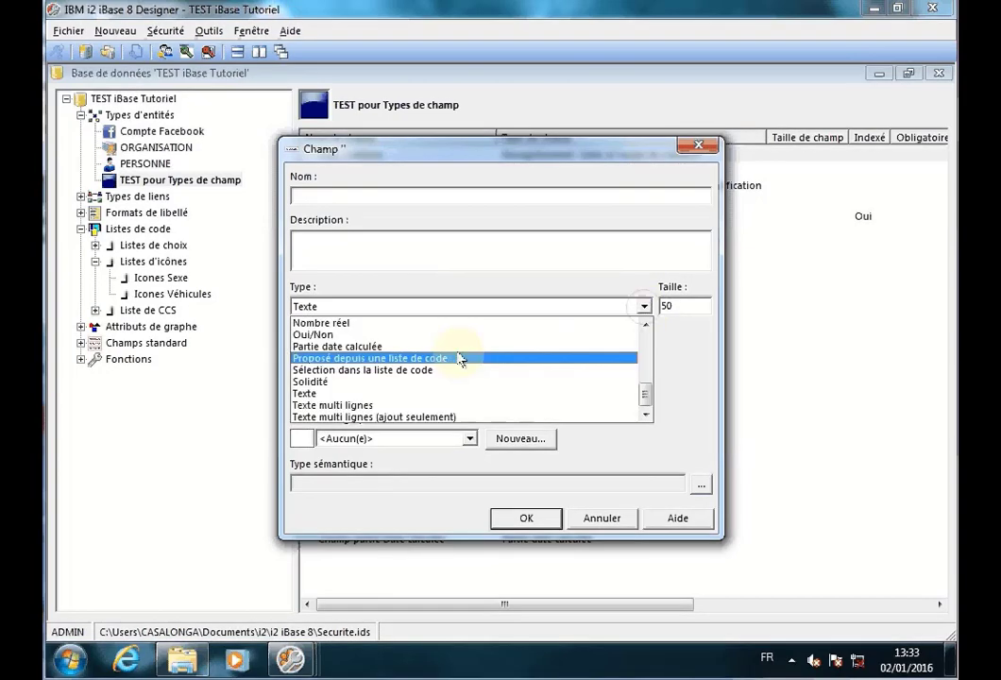
click(335, 359)
click(329, 186)
text(Champ Proposé depuis Liste Code)
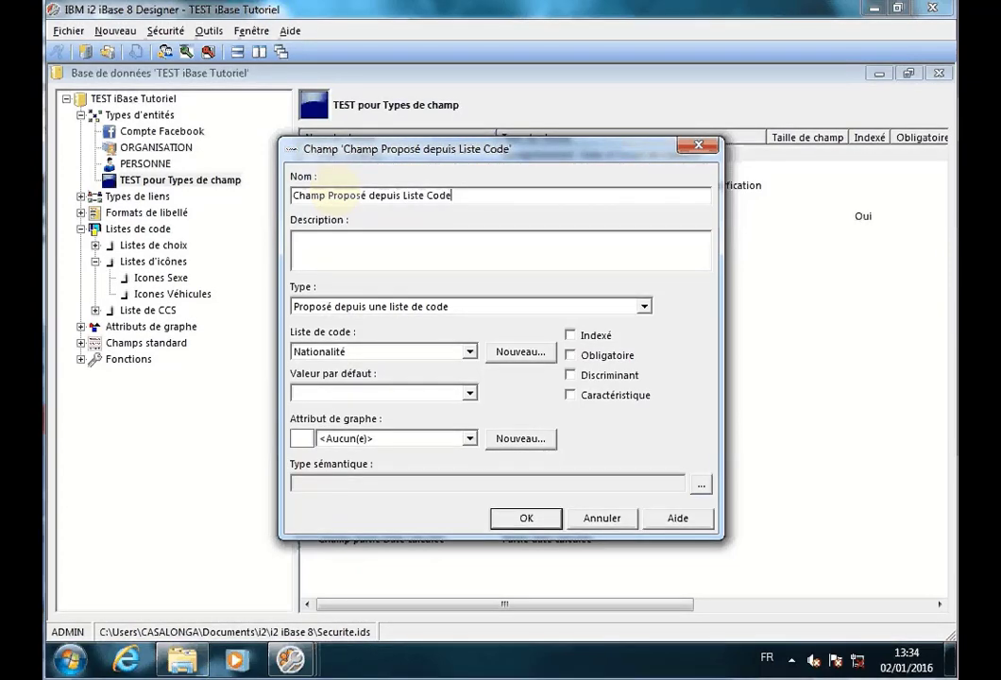
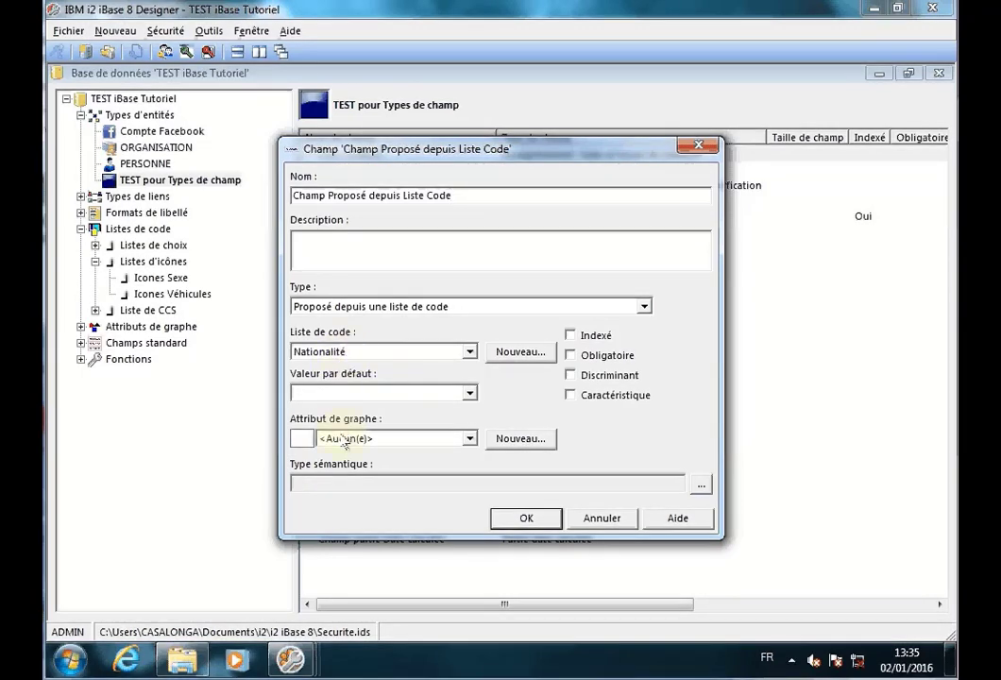
- Set the field's default value to Français and save the field
click(470, 395)
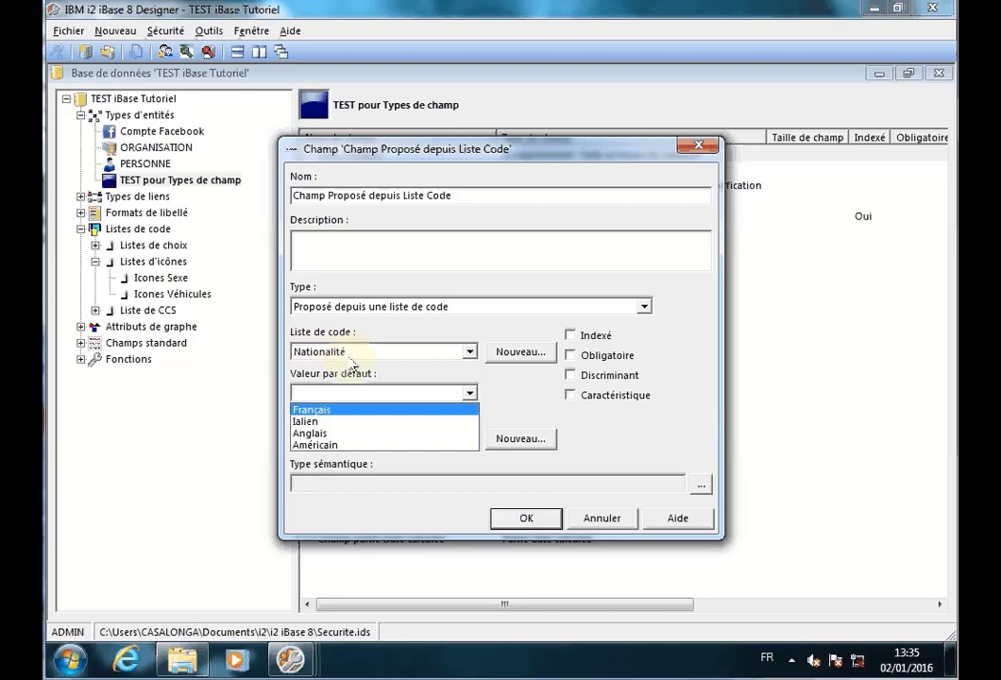
click(308, 411)
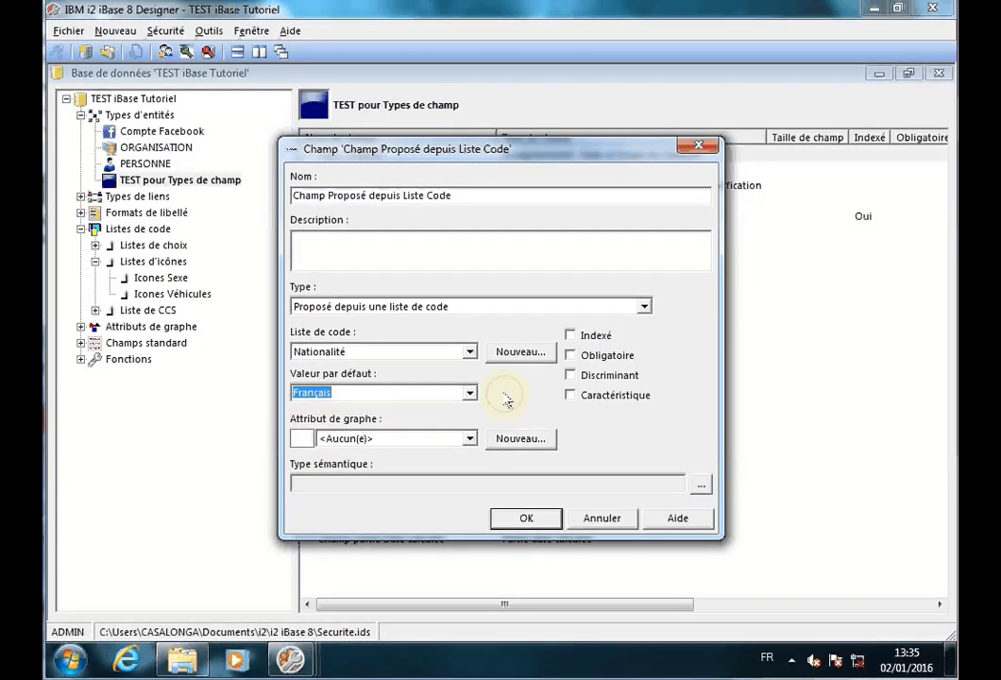
click(373, 391)
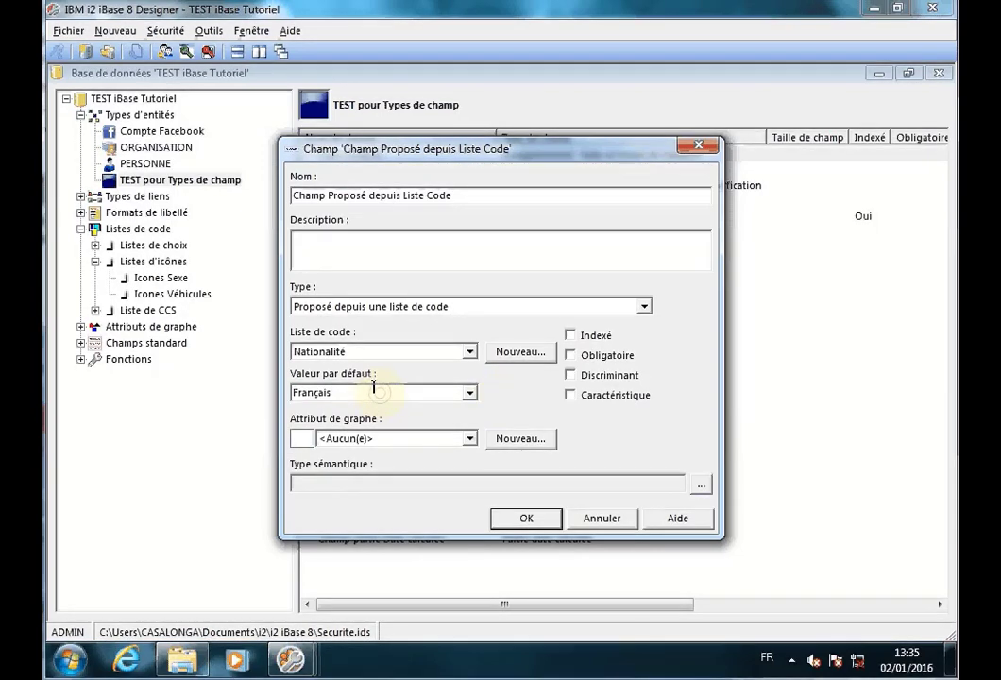
click(524, 518)
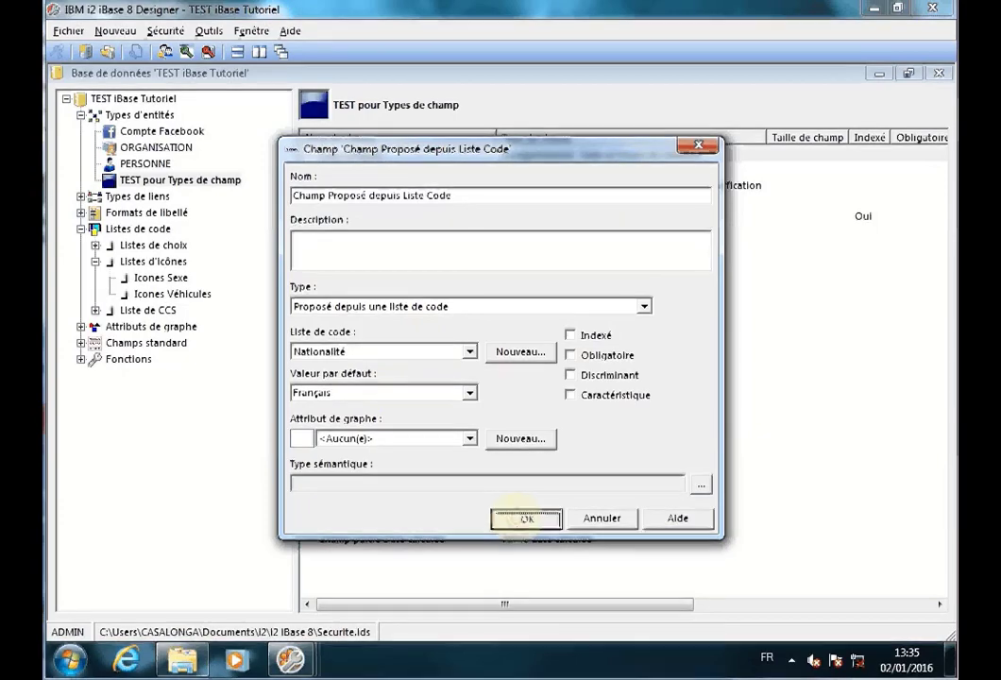
- Start another field of type Sélection dans la liste de code and name it "Champ Sélection Liste Code"
right_click(355, 578)
click(375, 584)
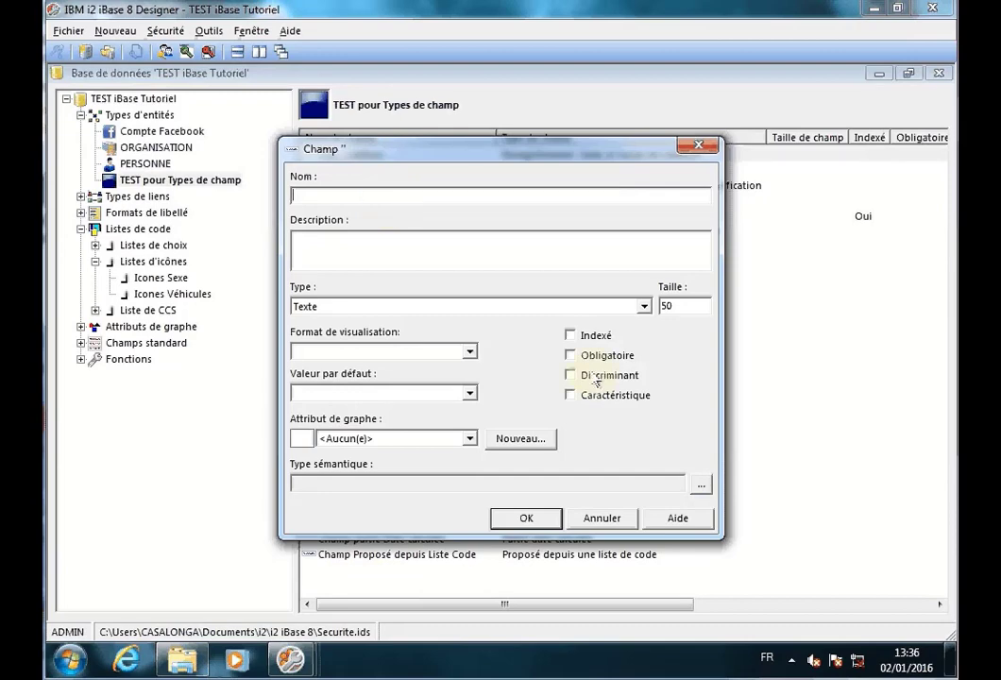
click(643, 307)
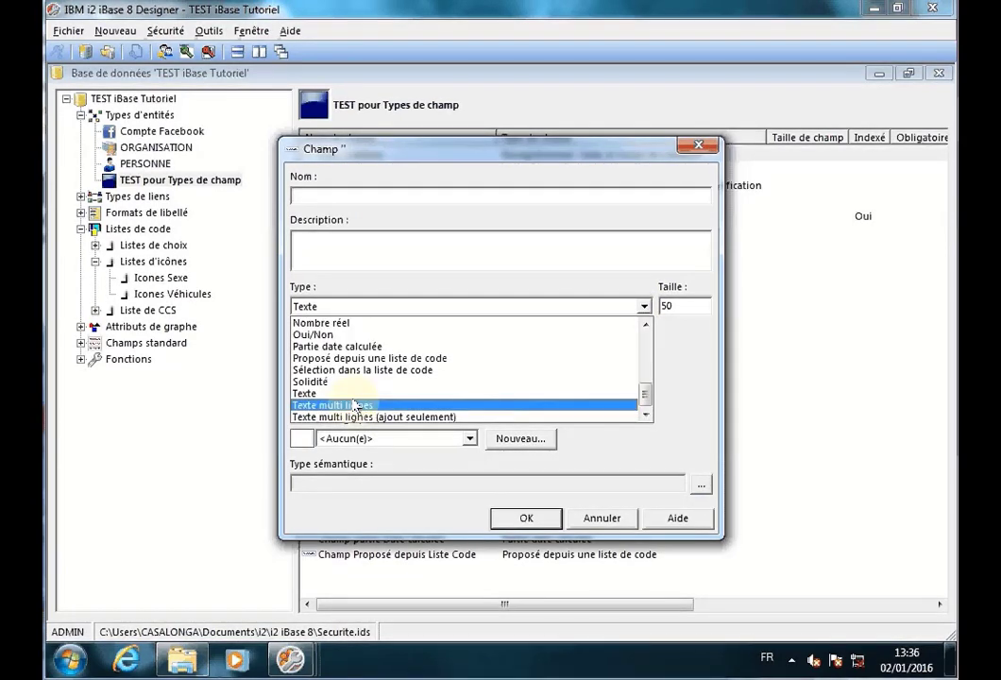
click(313, 371)
click(326, 195)
text(C)
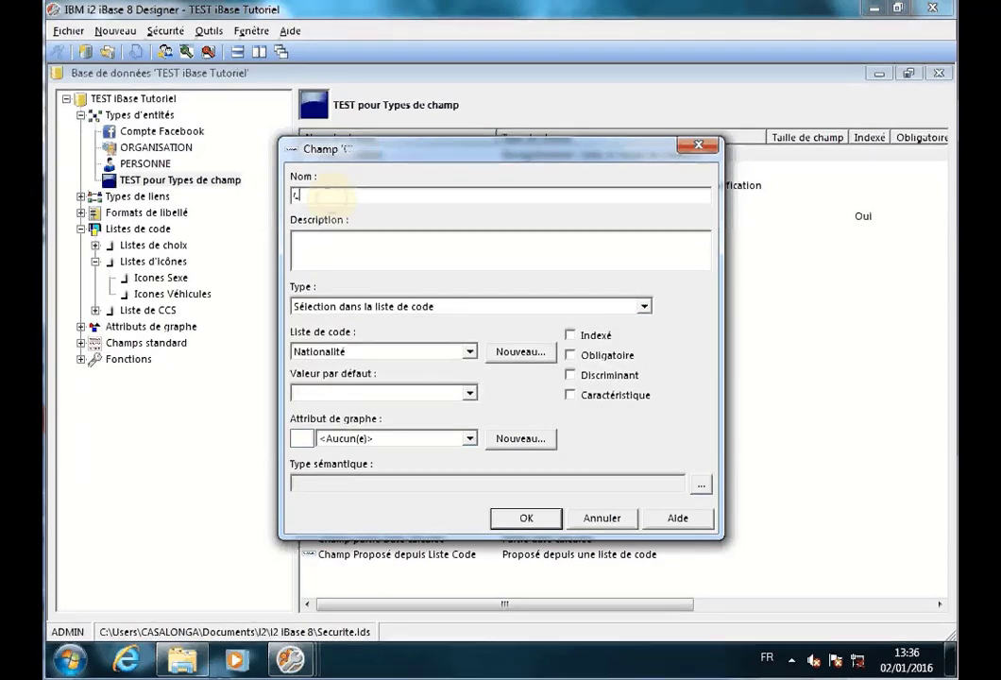
text(hamp Séle)
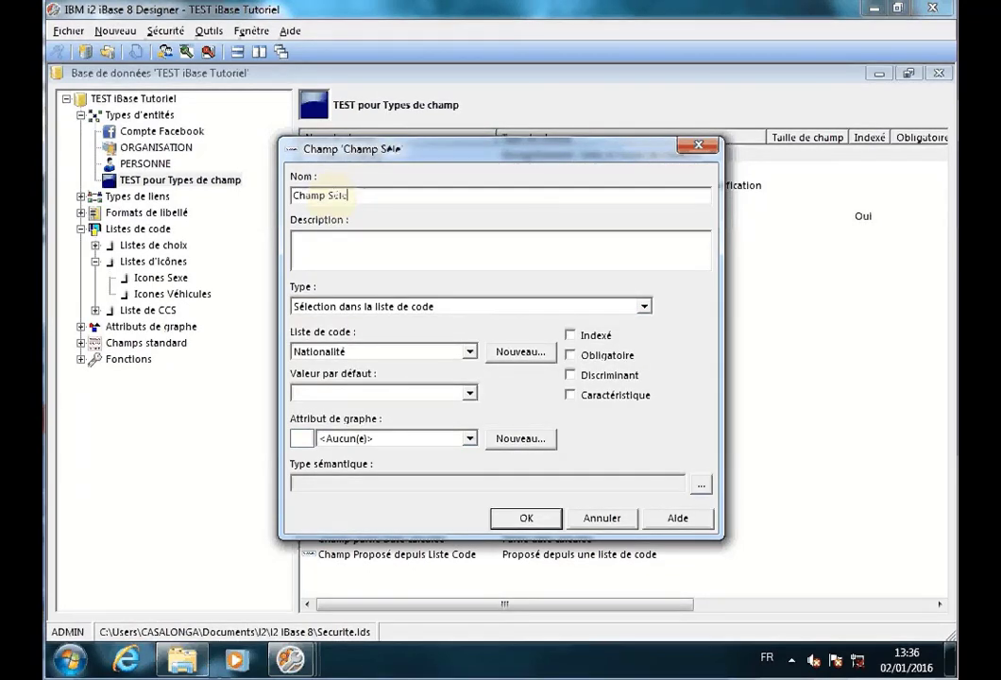
text(ction Liste )
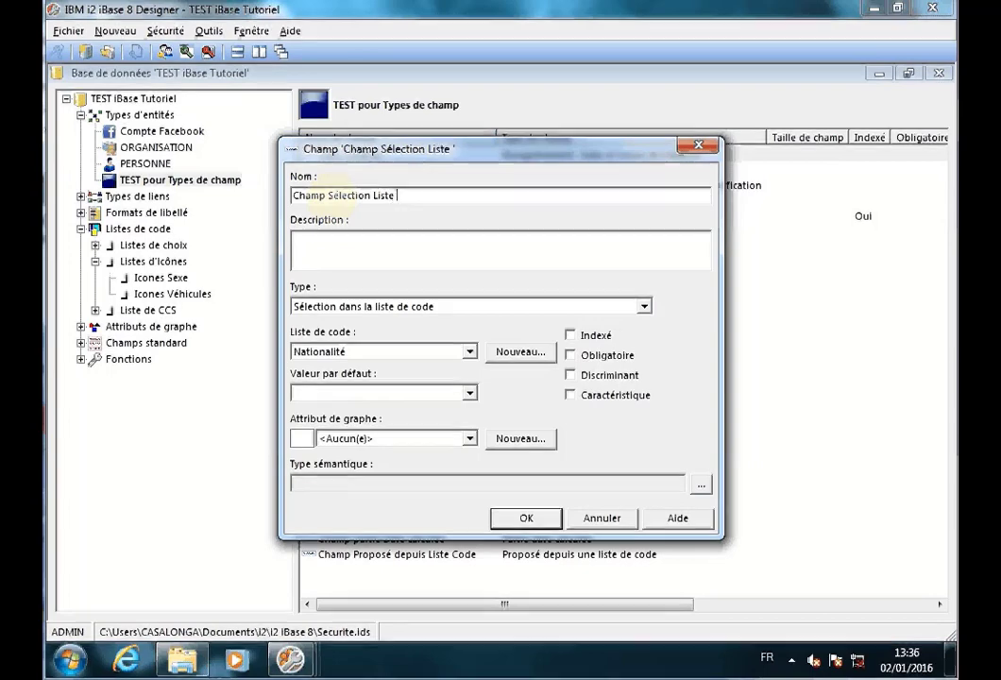
text(Code)
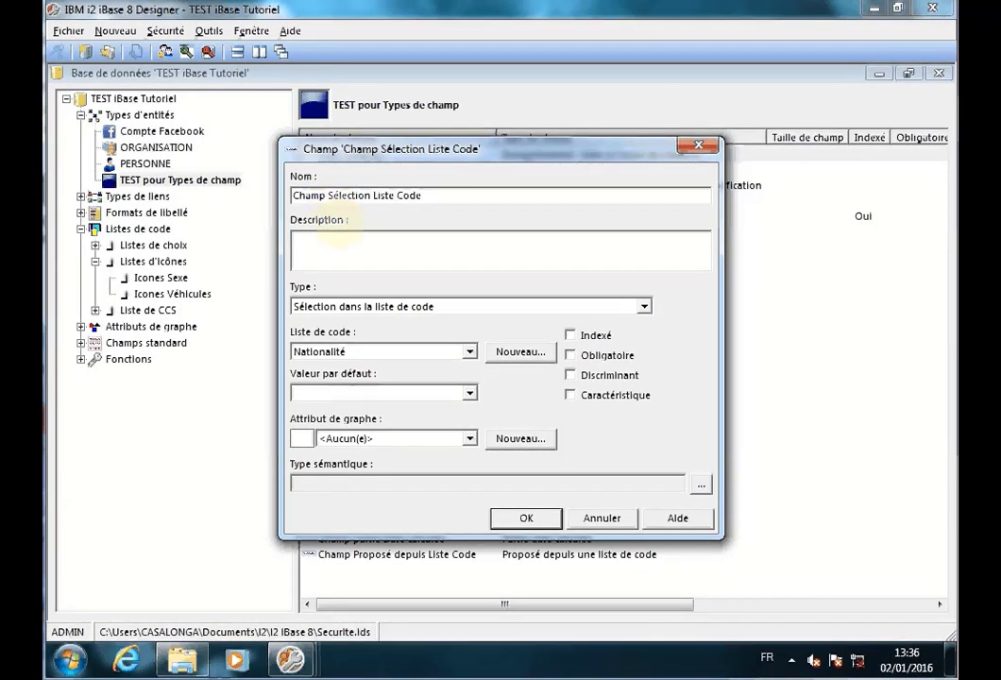
- Assign the Type organisation code list with SARL as the default value and save the field
click(469, 352)
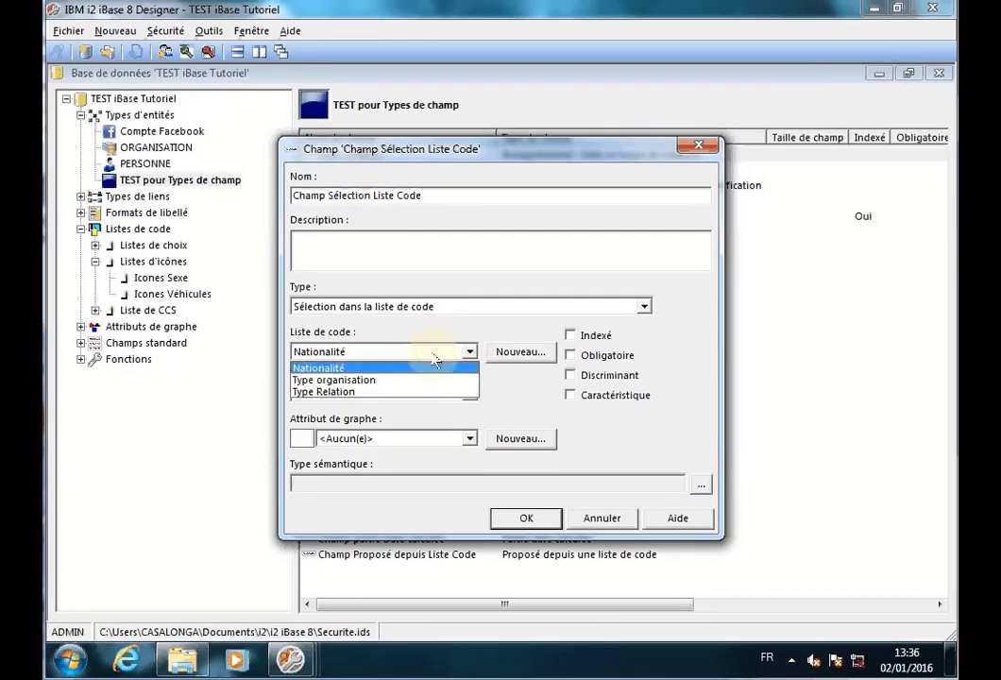
click(359, 381)
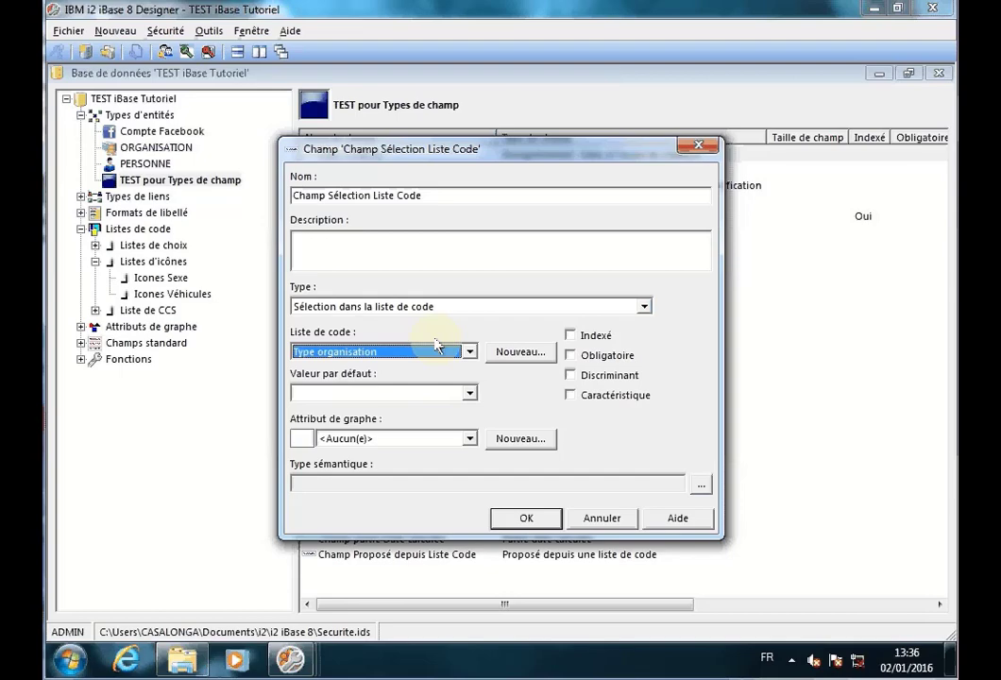
click(472, 395)
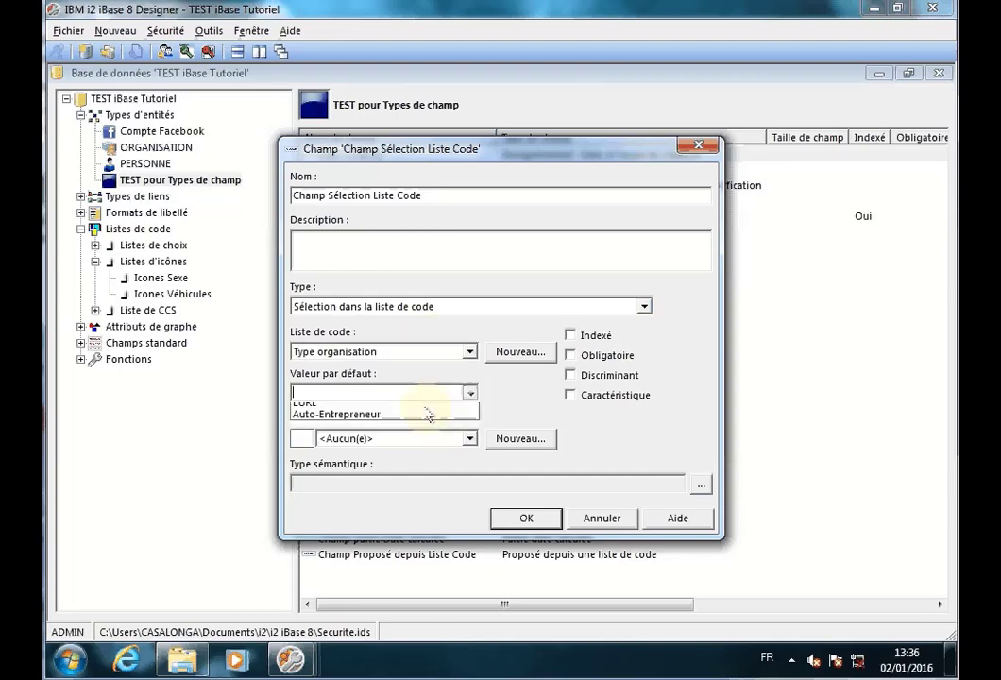
click(321, 412)
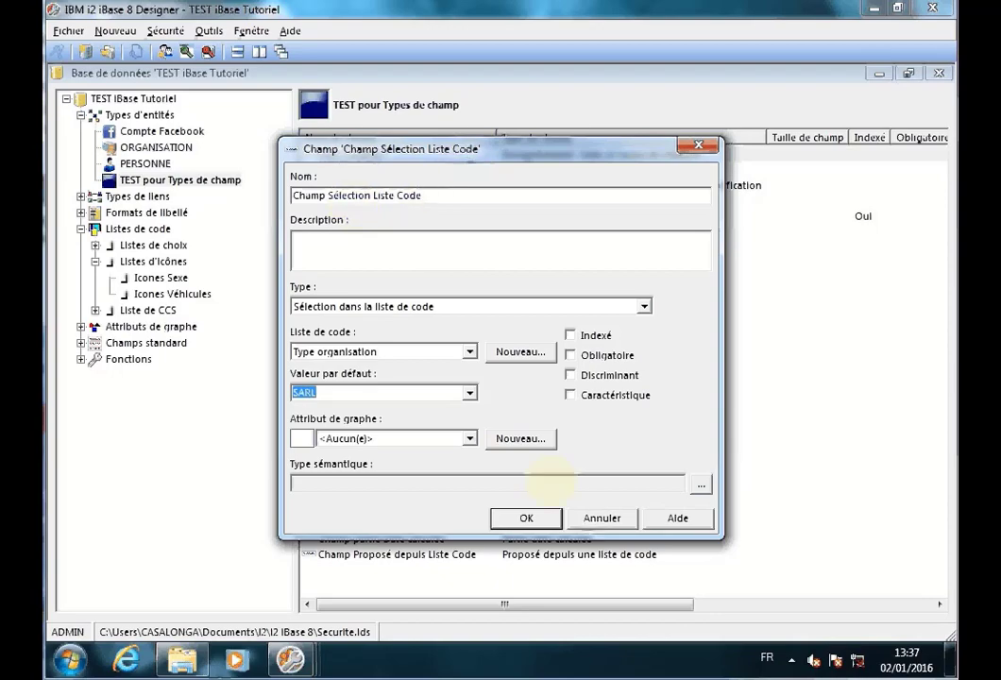
click(525, 517)
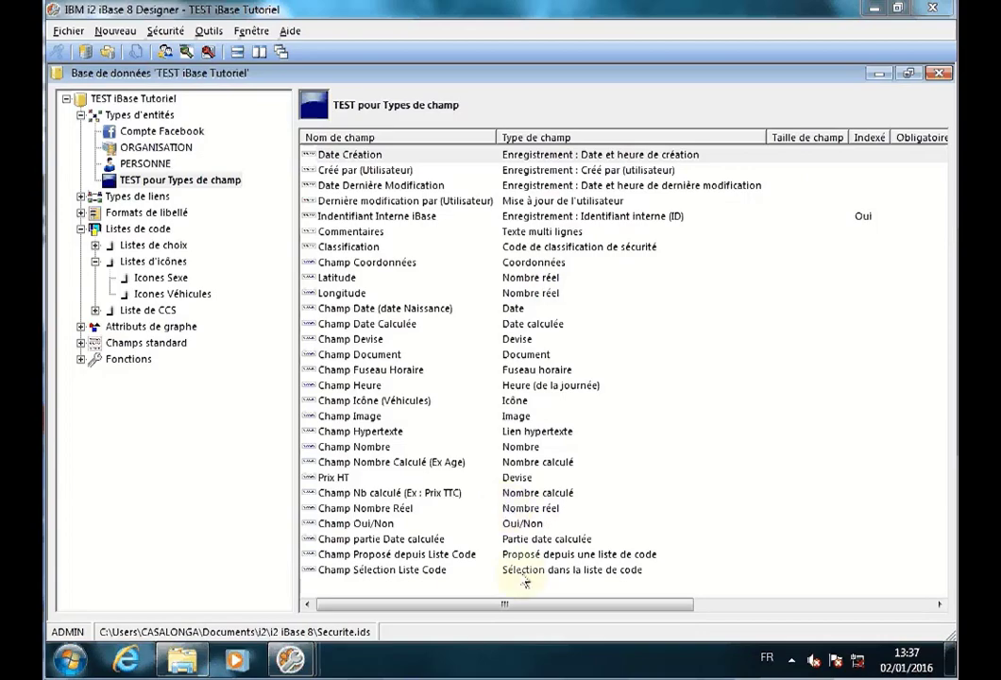
- Add a field of type Solidité named "Champ Solidité" to the test entity type and save it
right_click(685, 463)
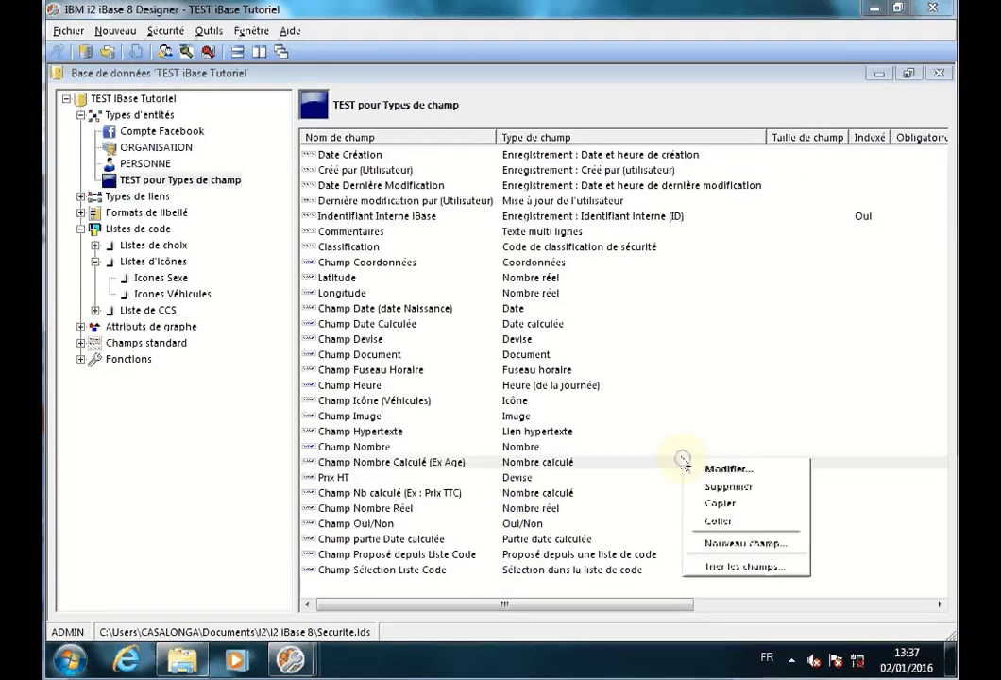
click(736, 545)
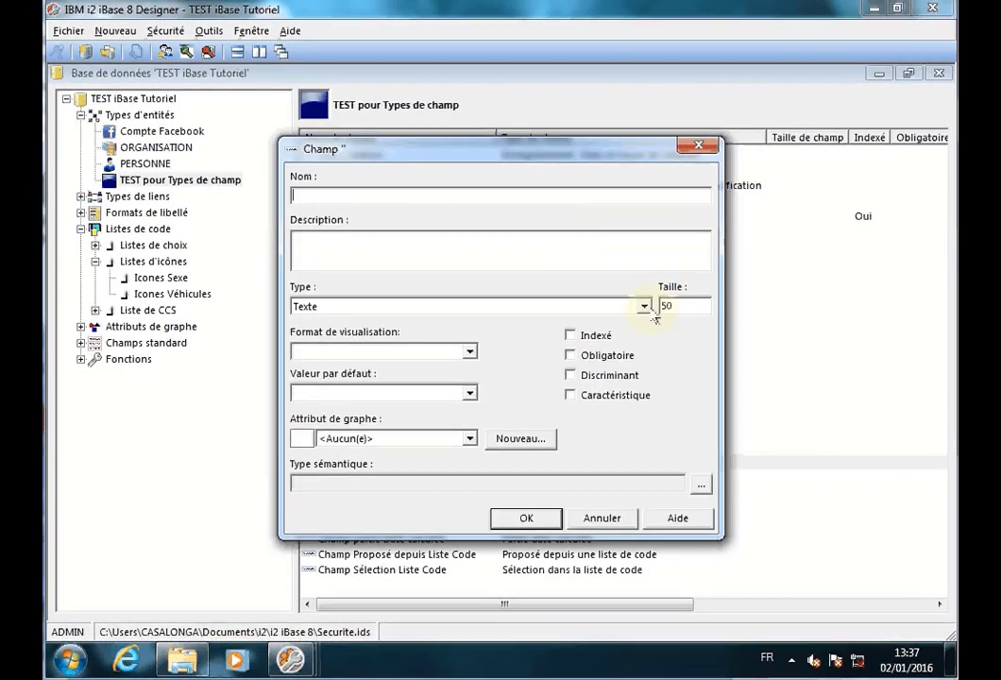
click(646, 308)
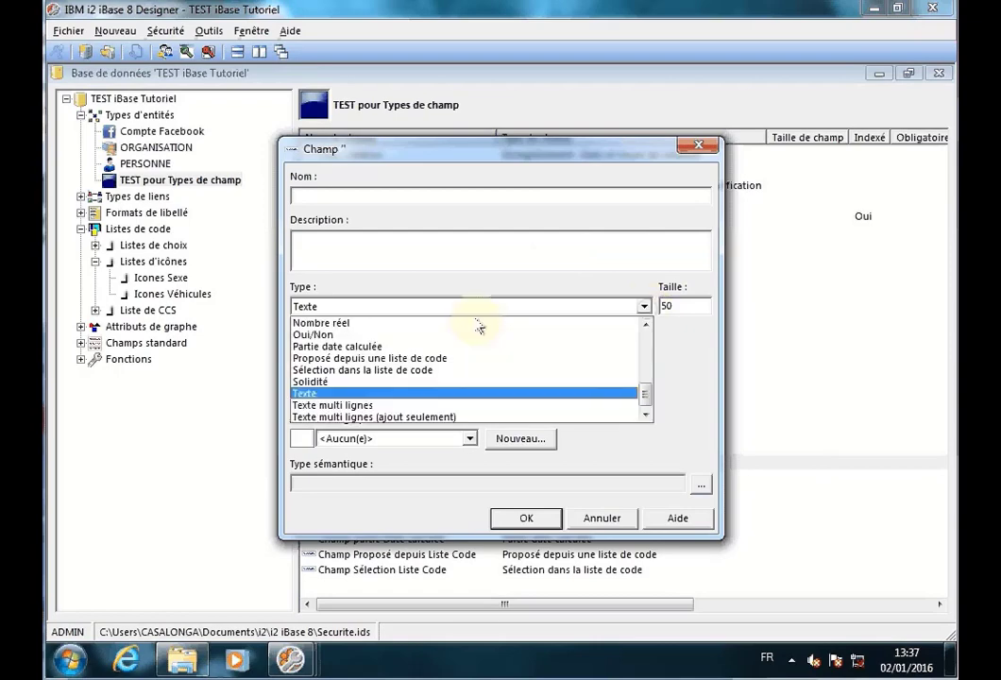
click(319, 381)
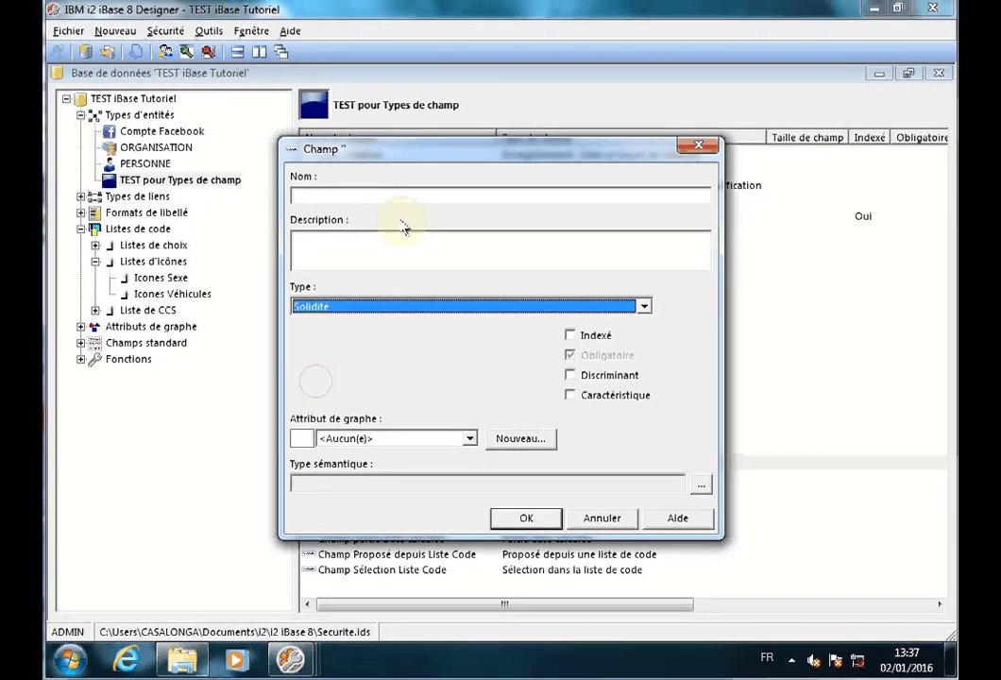
click(396, 192)
text(Champ Solidité)
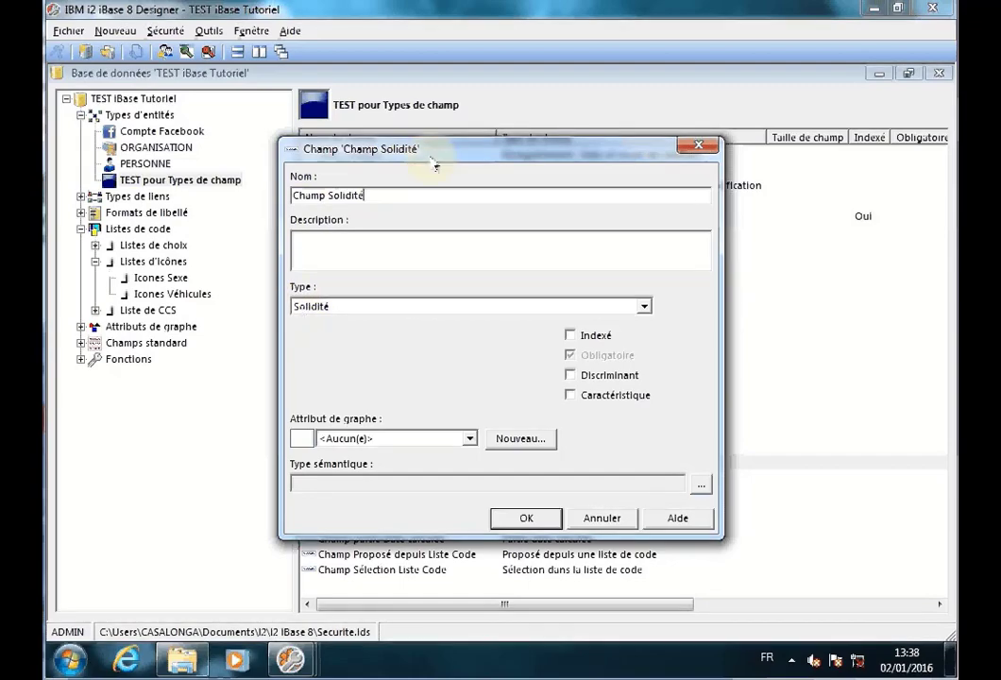
drag(453, 153, 583, 161)
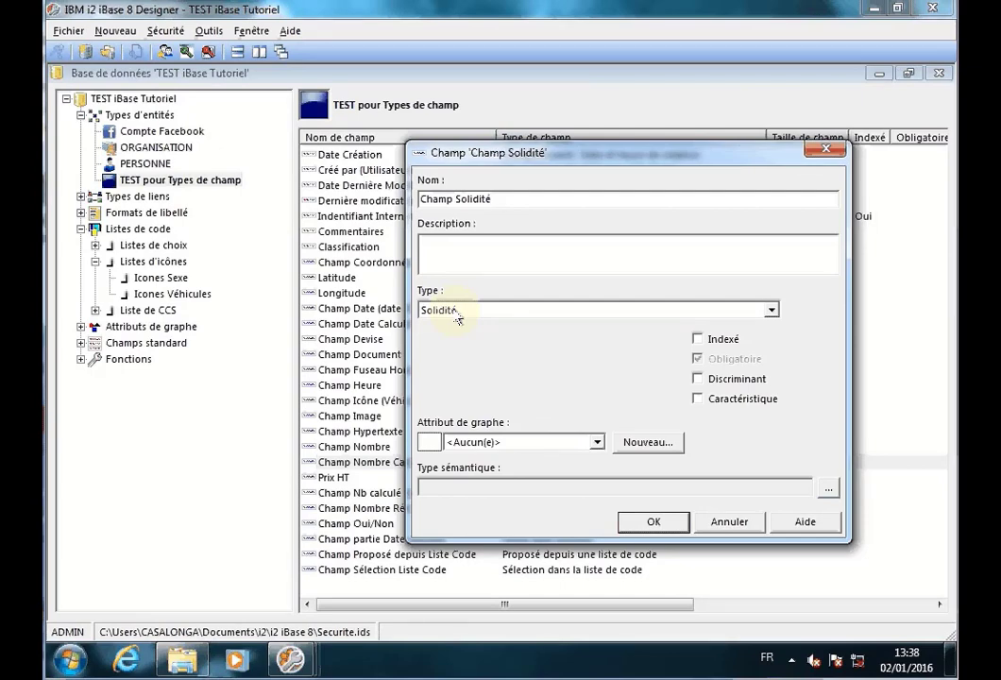
click(653, 521)
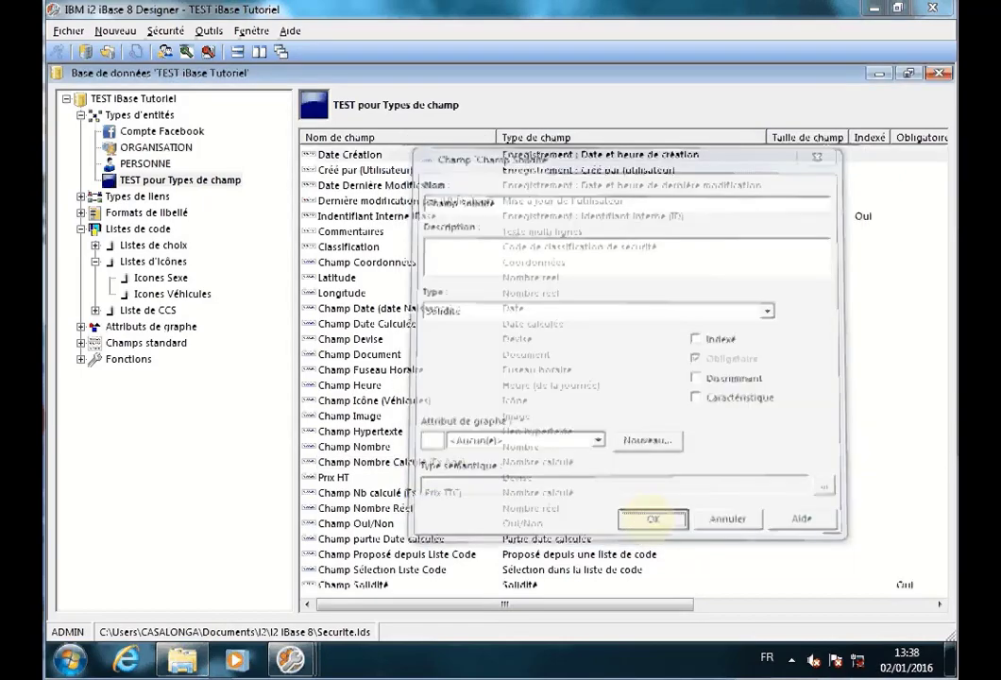
- Start a new field of type Texte in the test entity type and set its size to 150
right_click(716, 515)
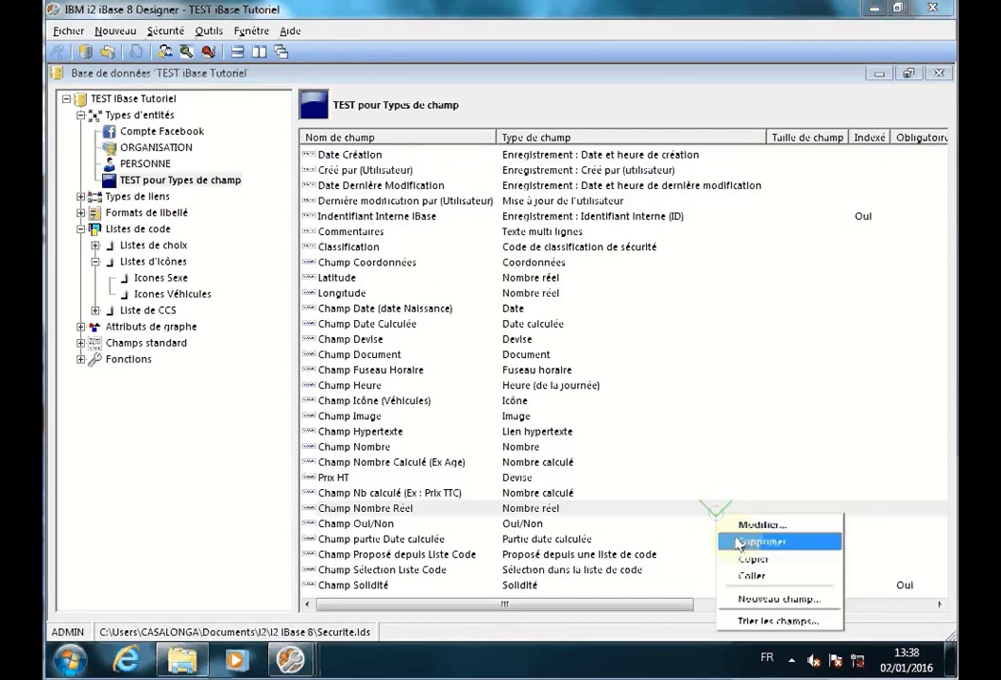
click(764, 597)
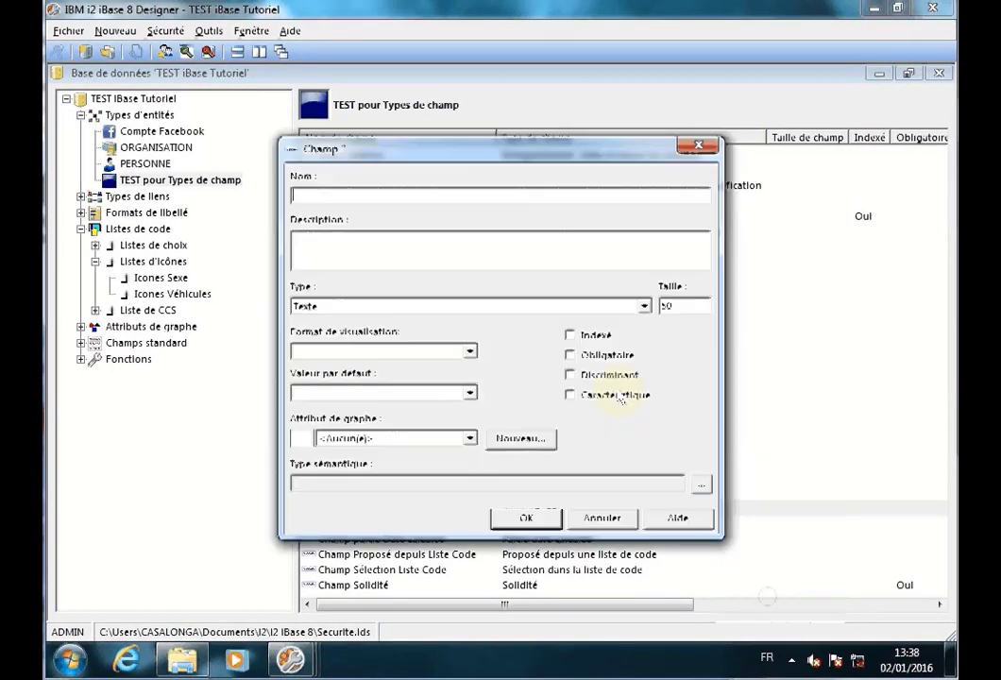
click(646, 306)
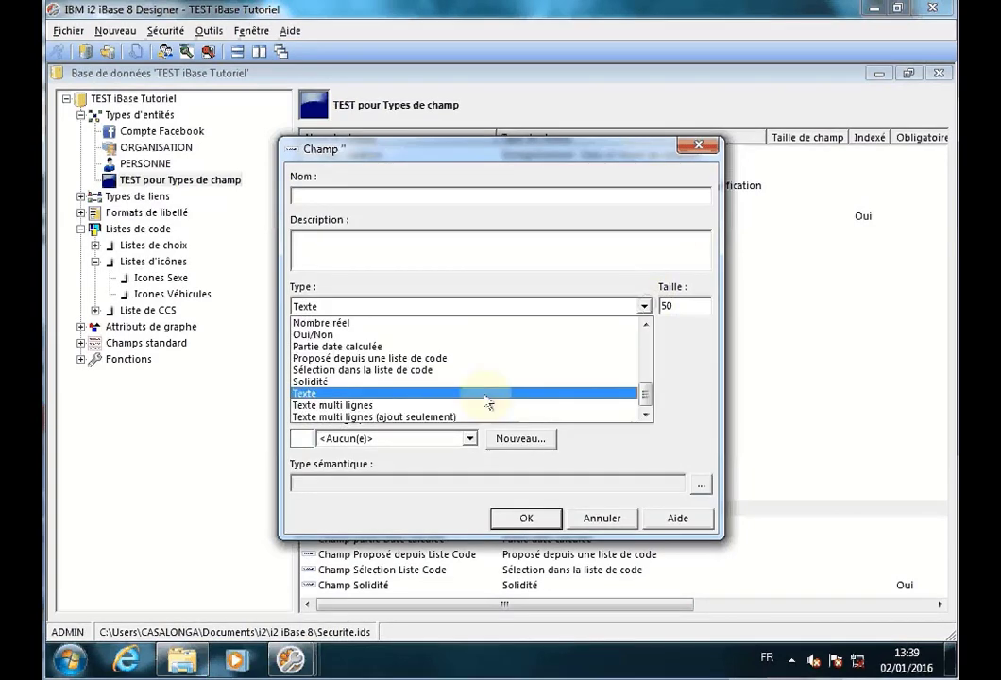
click(317, 392)
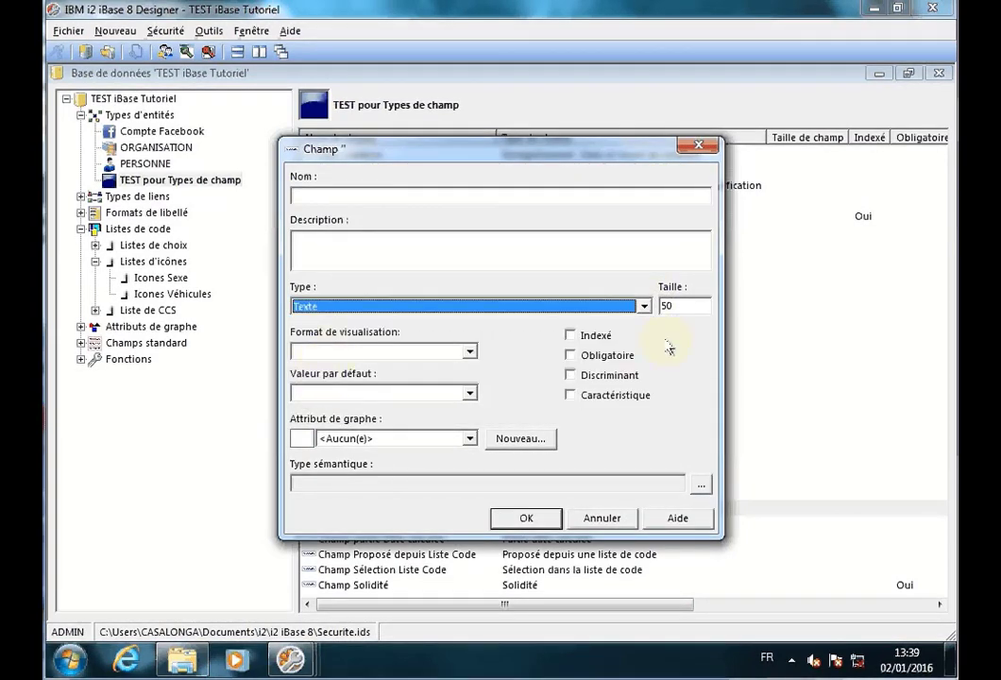
click(674, 303)
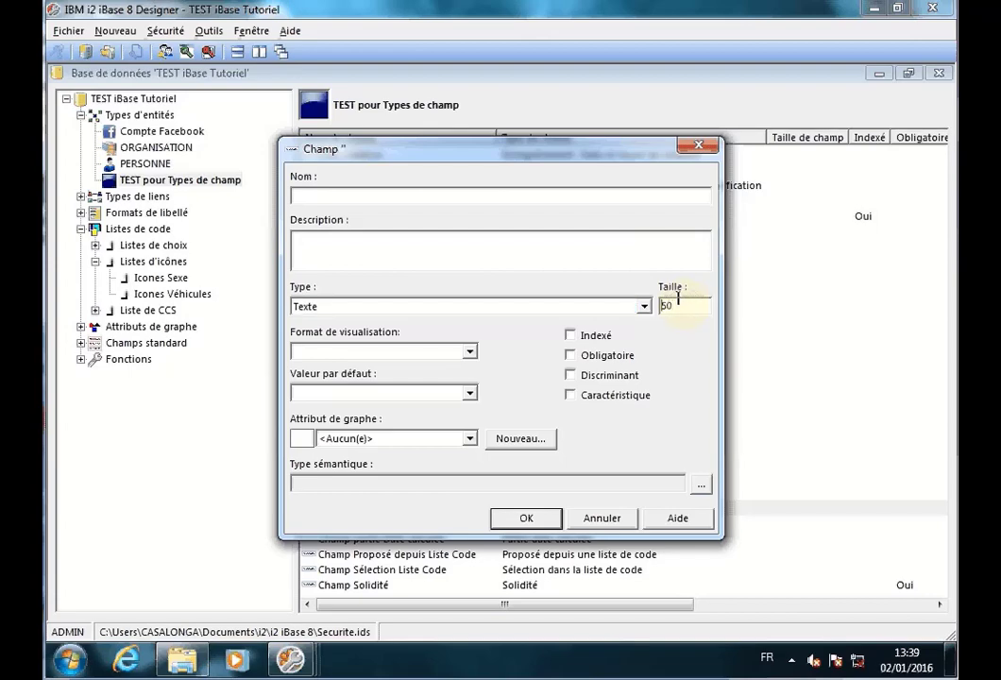
text(1)
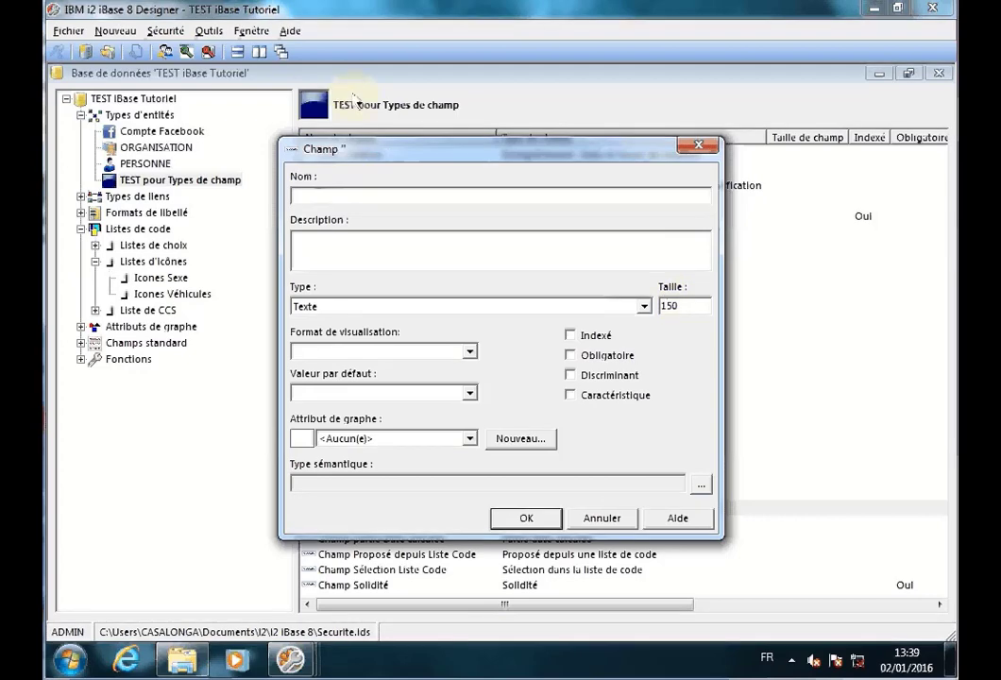
- Name the text field "Champ texte", check the available display formats without choosing one, and save the field
click(311, 192)
text(Champ texte)
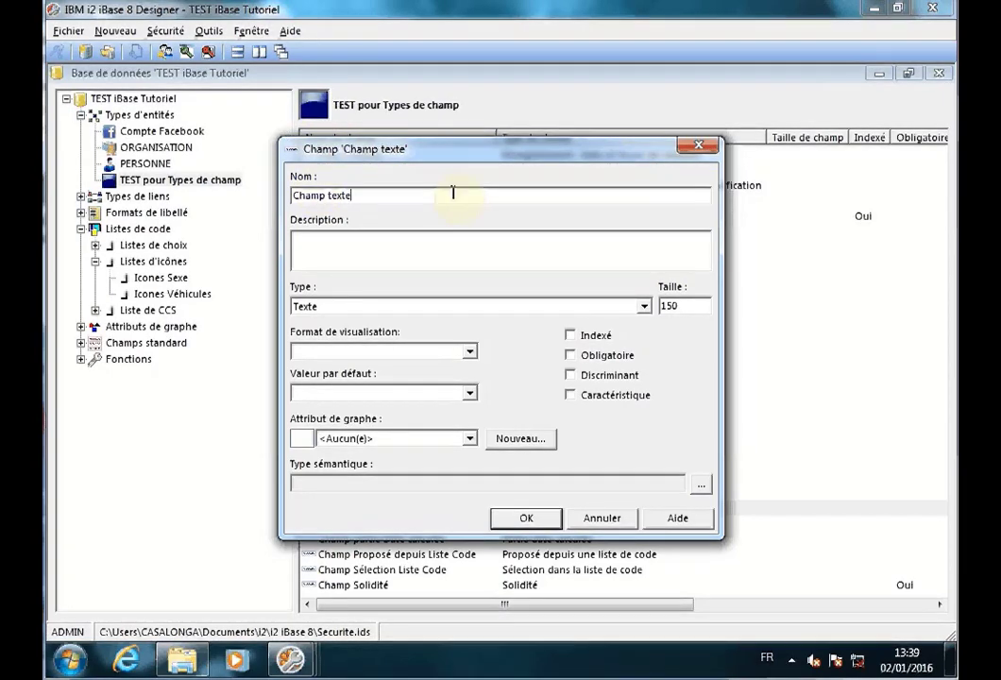
click(470, 351)
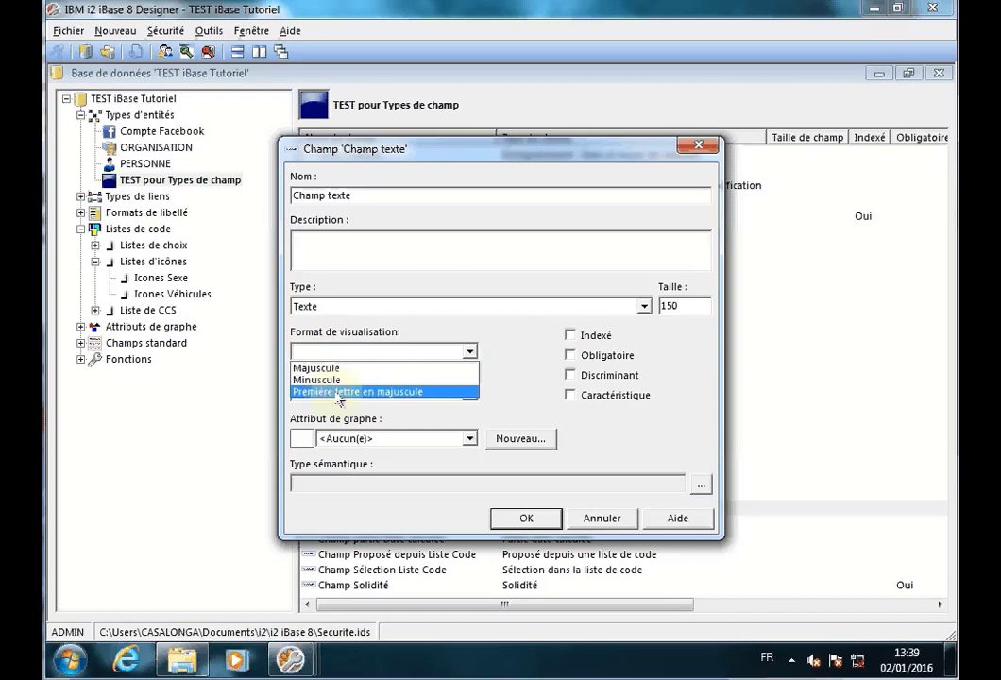
click(510, 371)
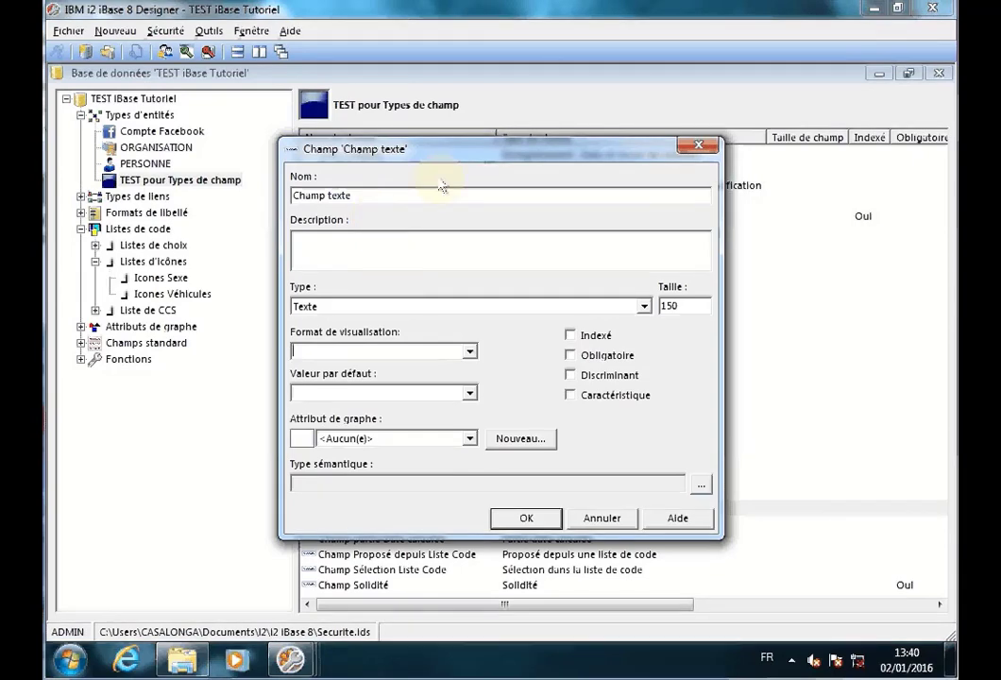
drag(486, 156, 464, 116)
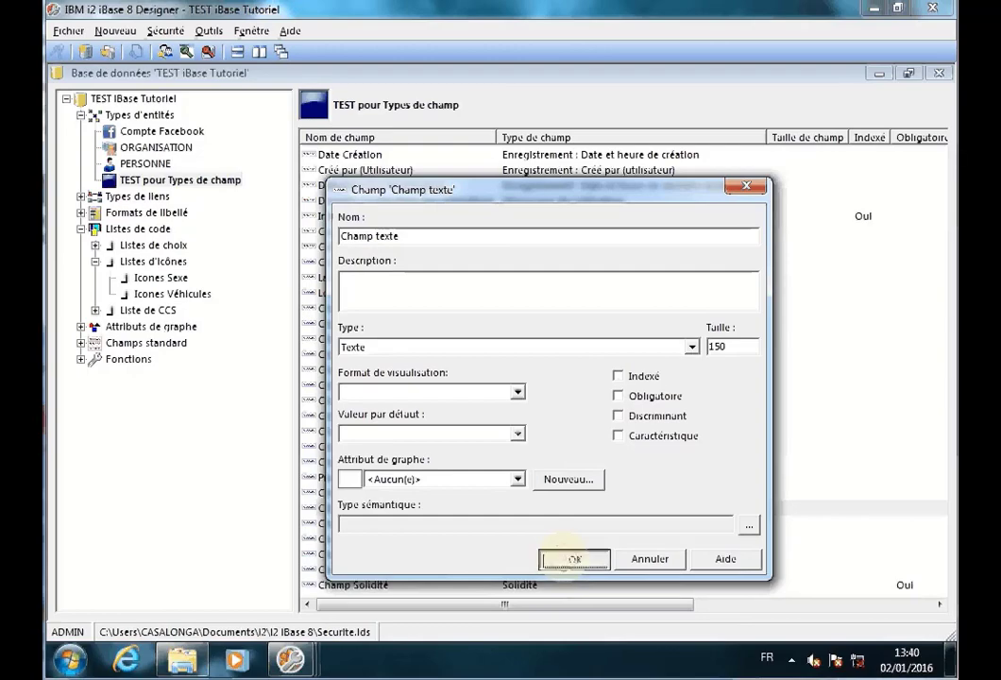
click(573, 559)
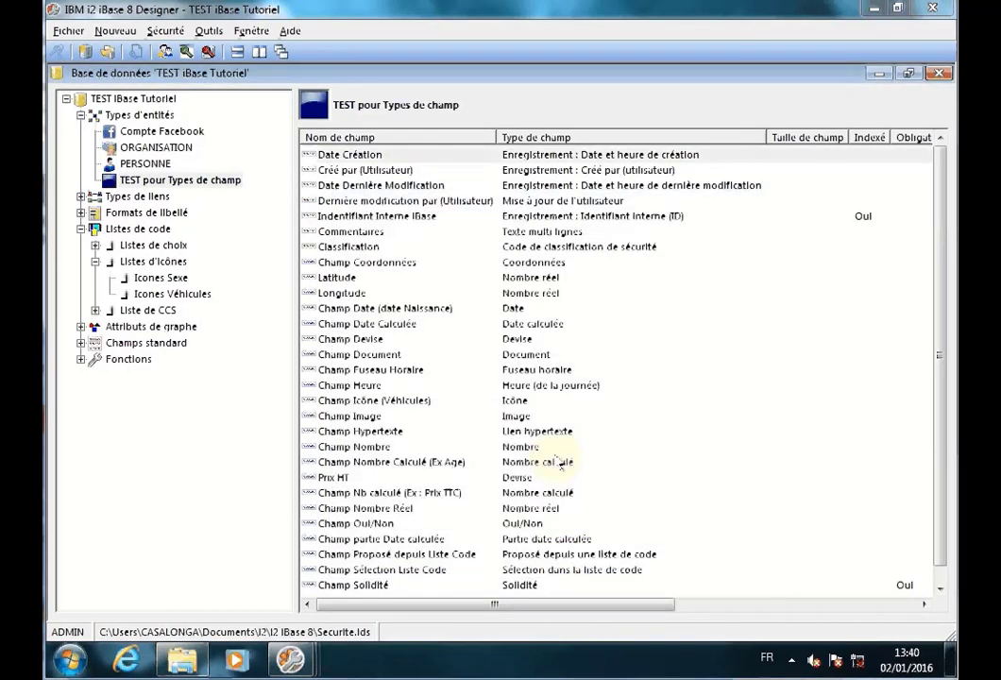
- Add a field of type Texte multi lignes named "Champ texte Mulit-lignes" to the test entity type and save it
right_click(474, 356)
click(527, 441)
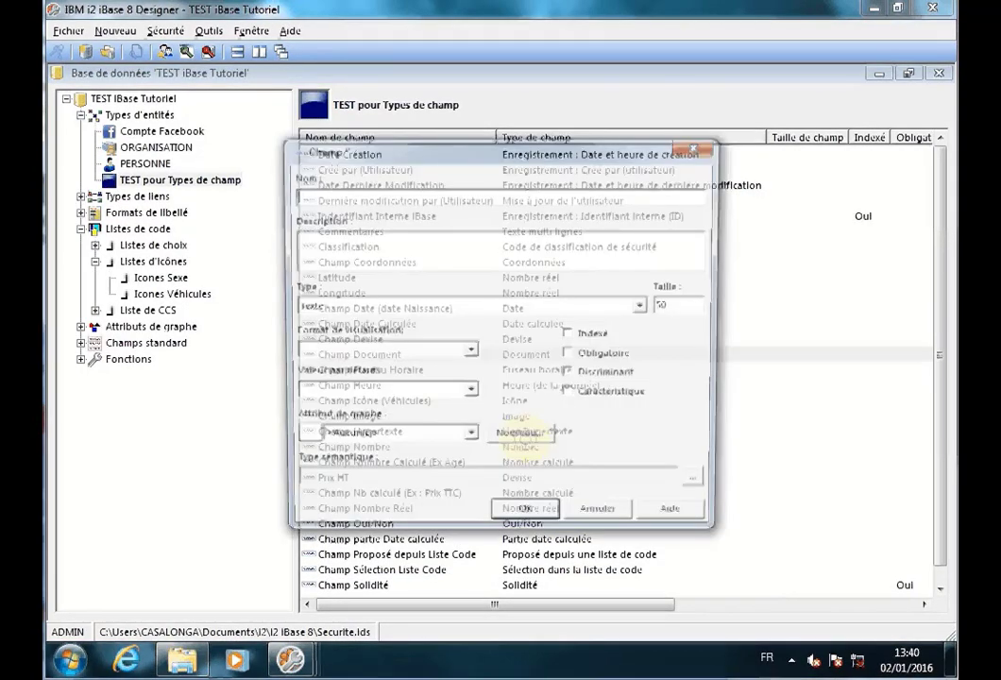
click(642, 306)
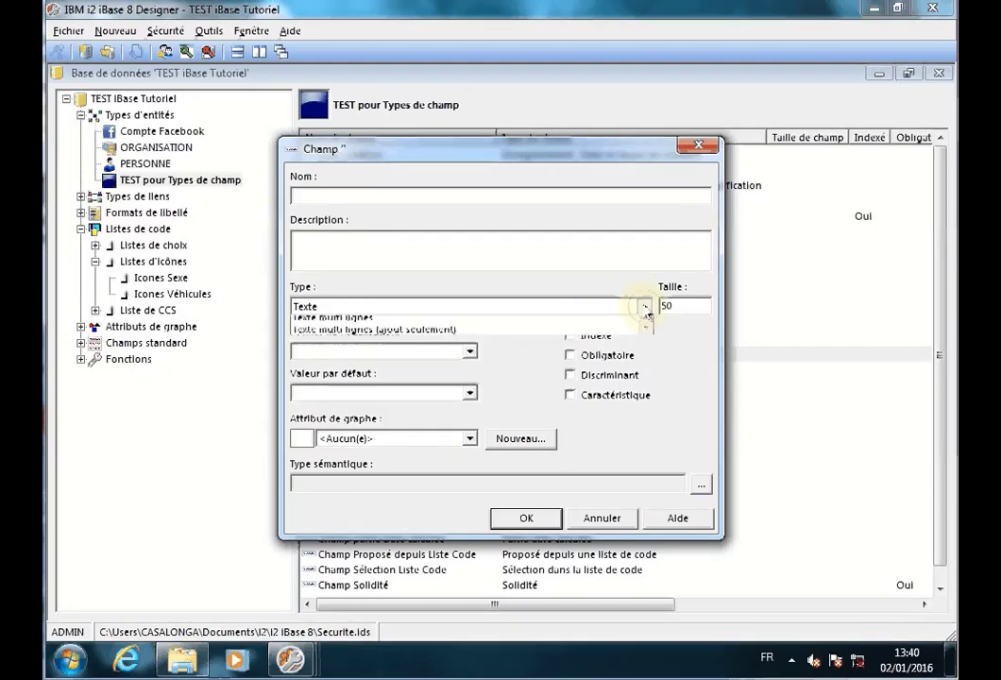
click(331, 405)
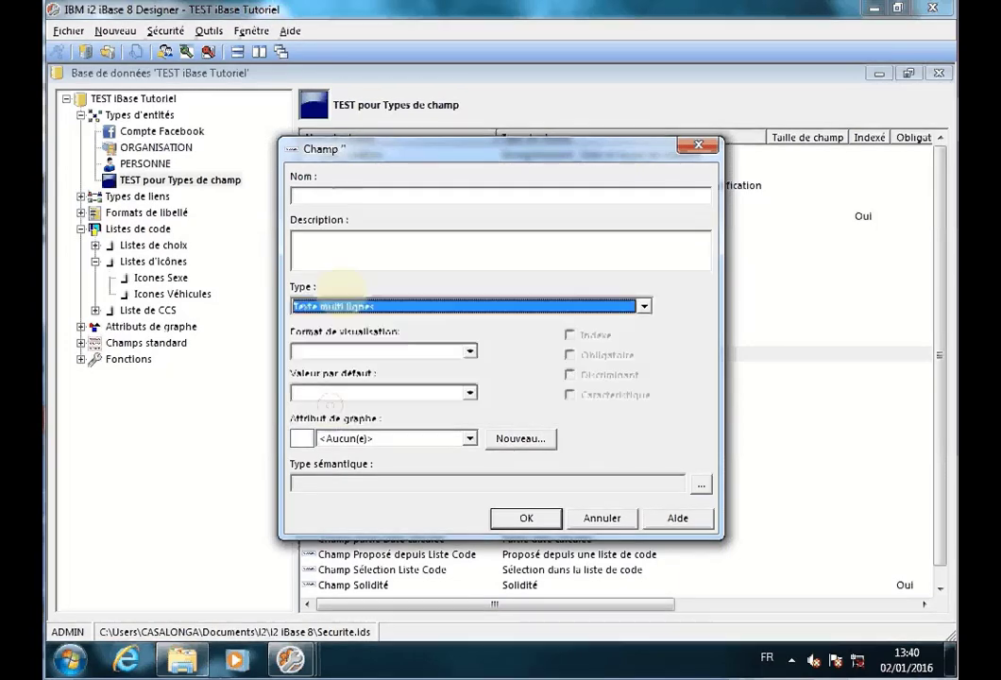
click(335, 194)
text(Champ t)
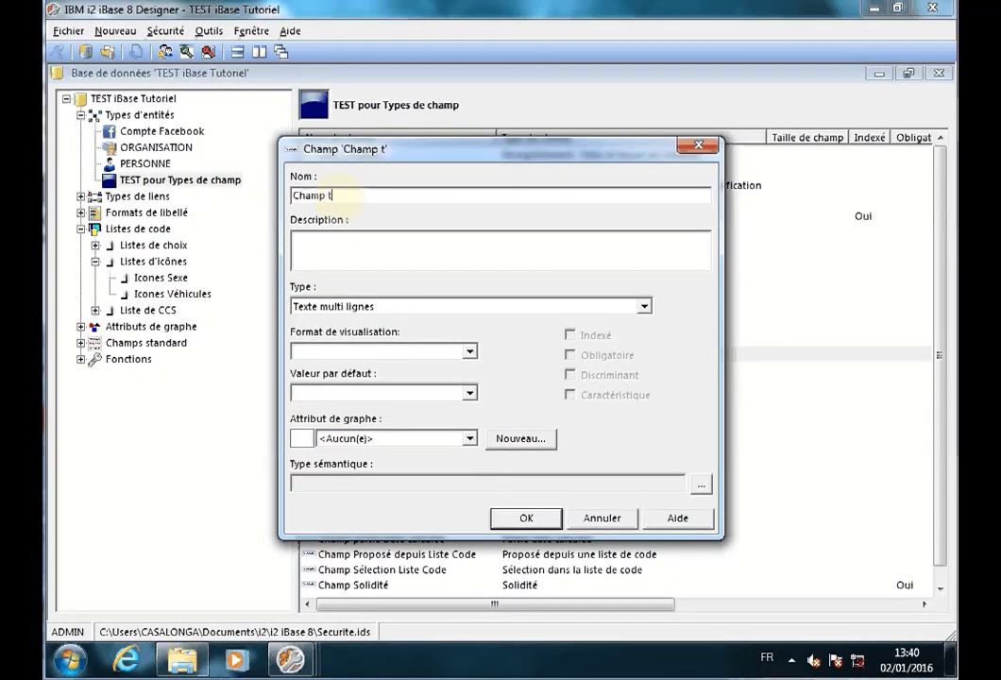
text(exte Mulit-lignes)
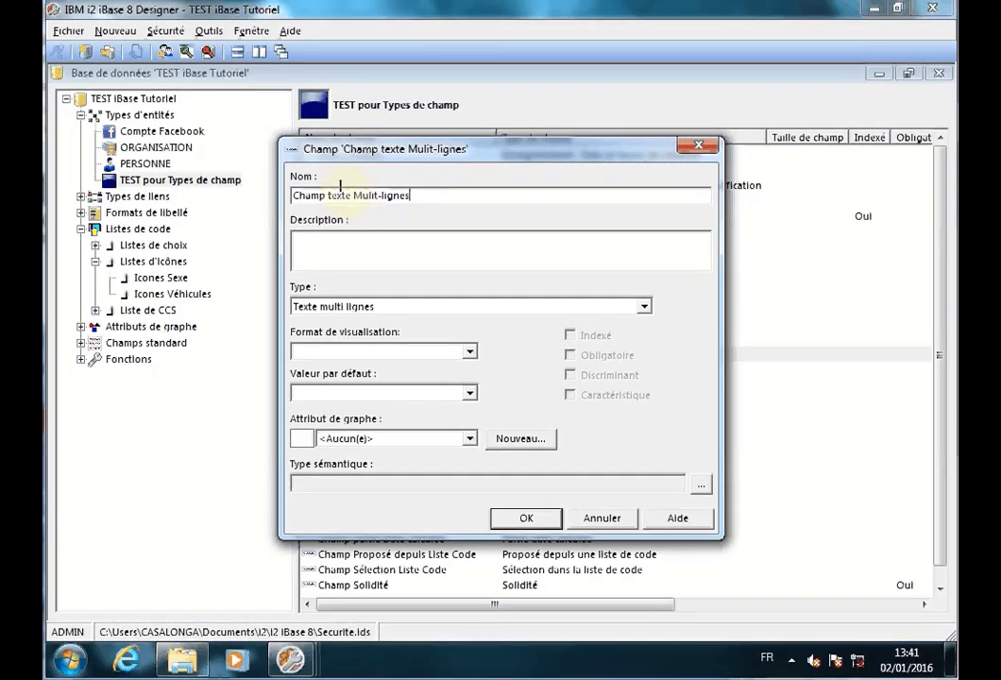
drag(434, 162, 485, 193)
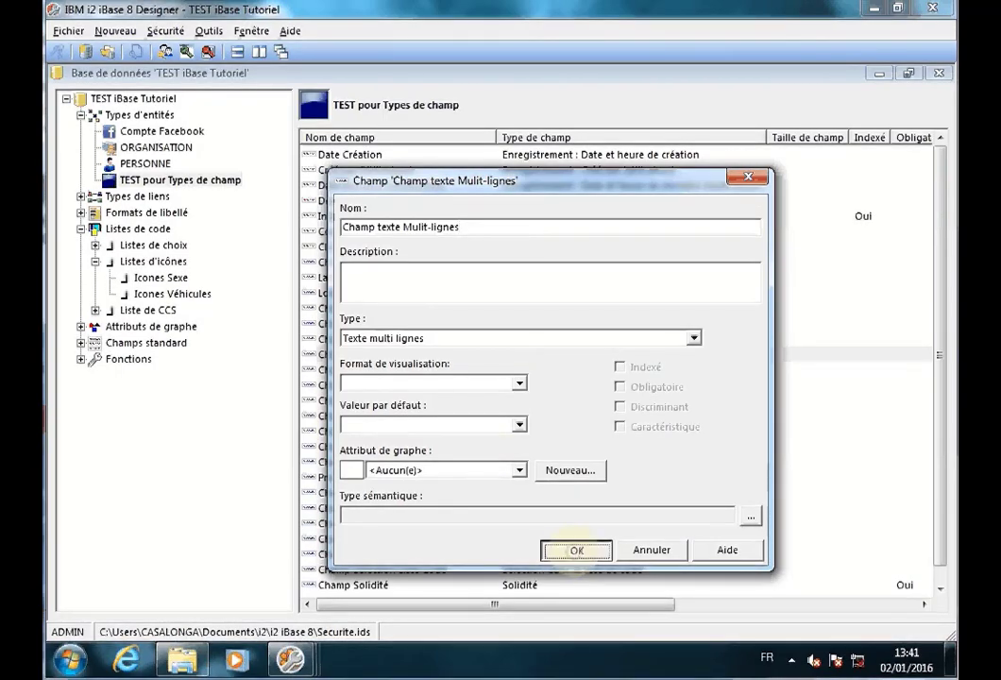
click(575, 552)
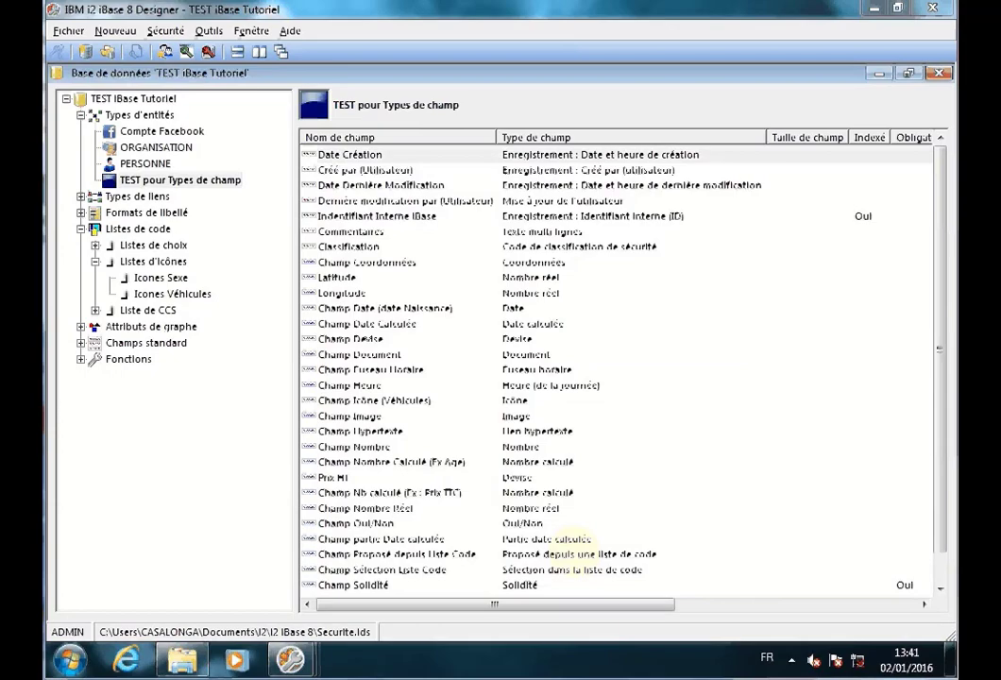
- Add a field of type Texte multi lignes (ajout seulement) named "Champ Texte Multi-Lignes (Ajout Seul)" and save it
right_click(471, 493)
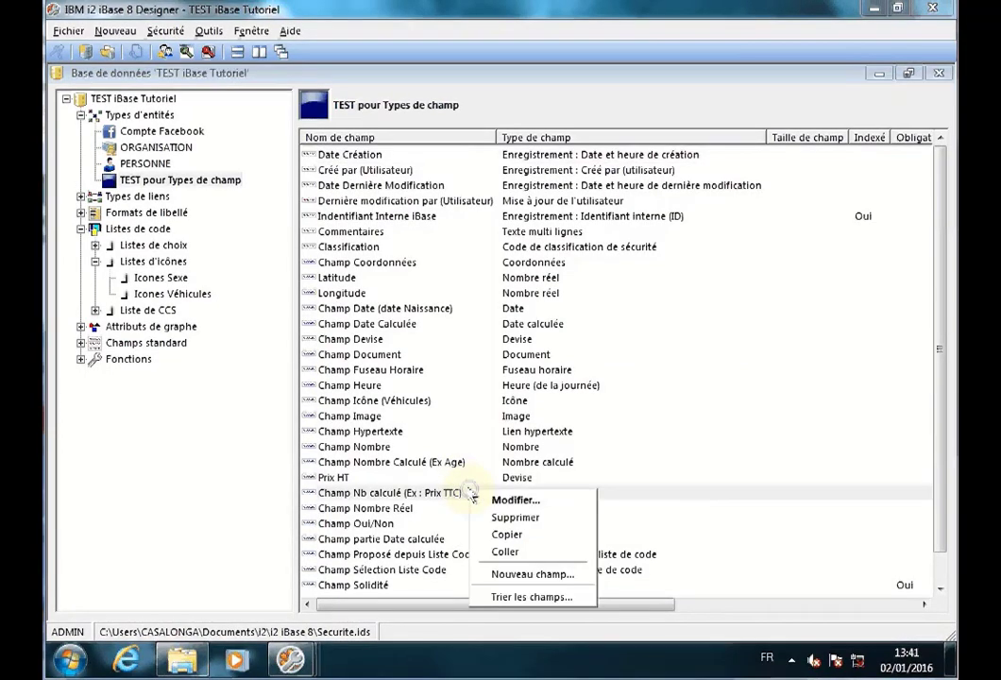
click(531, 573)
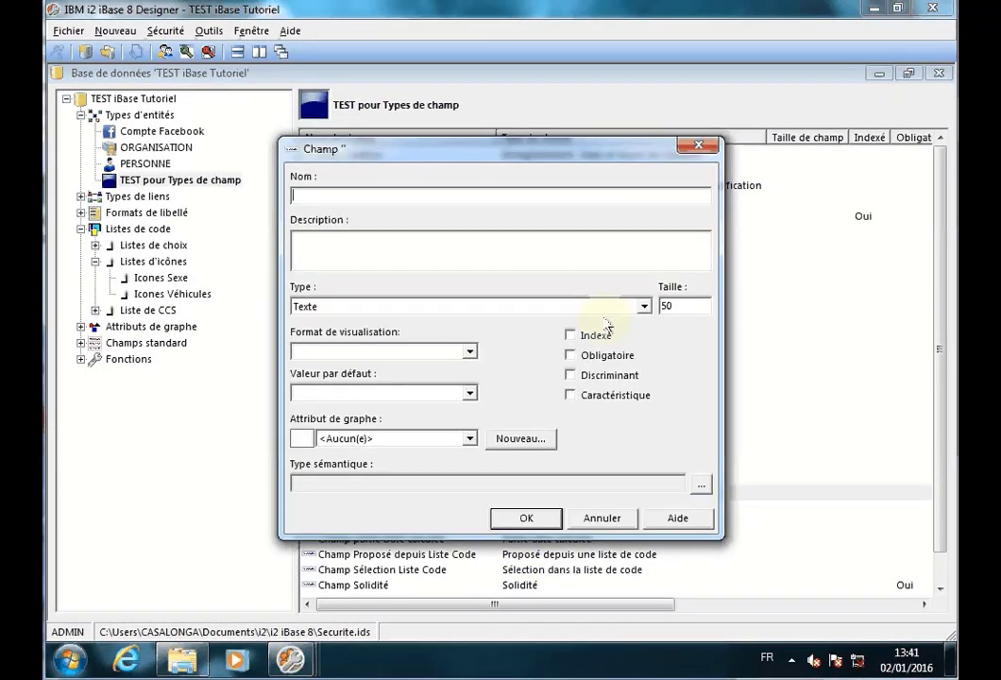
click(644, 306)
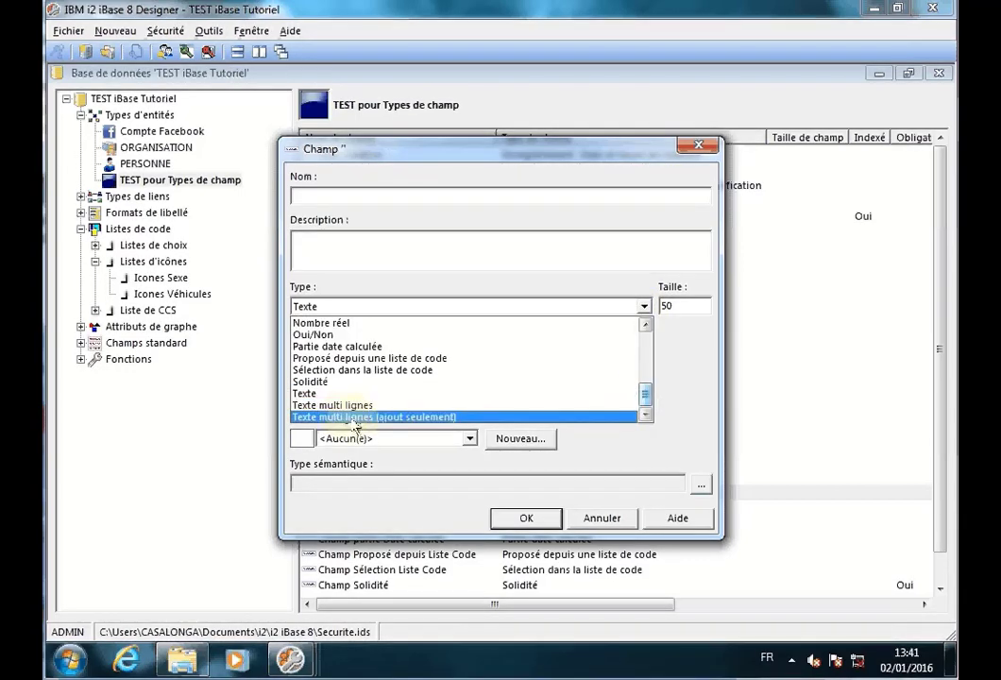
click(356, 425)
click(342, 196)
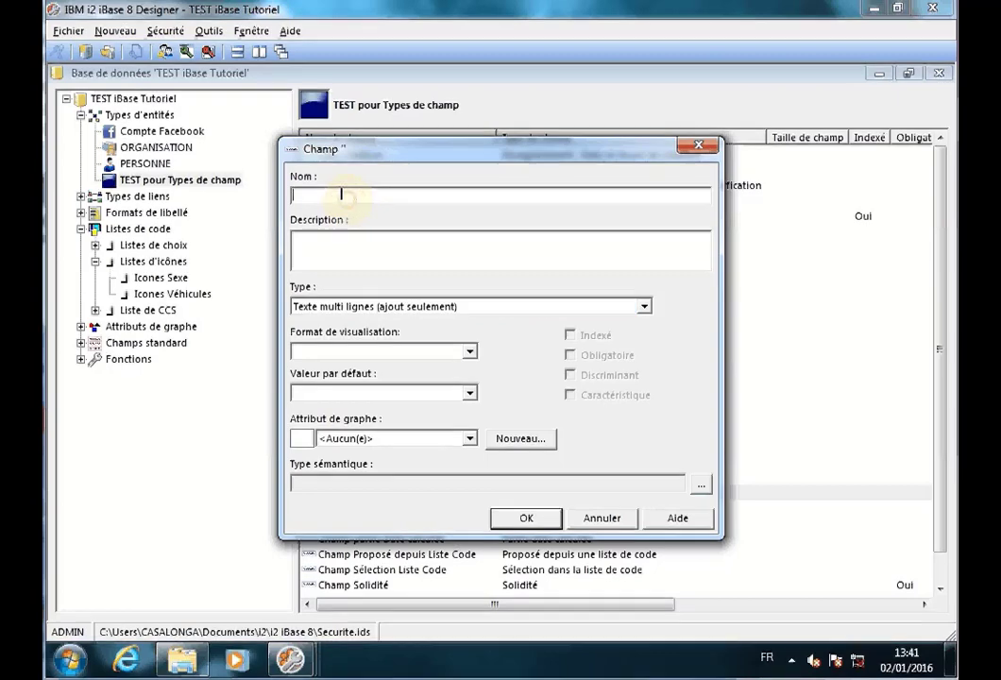
text(Champ Textee Multi-Lignes (Ajout)
text(Seul))
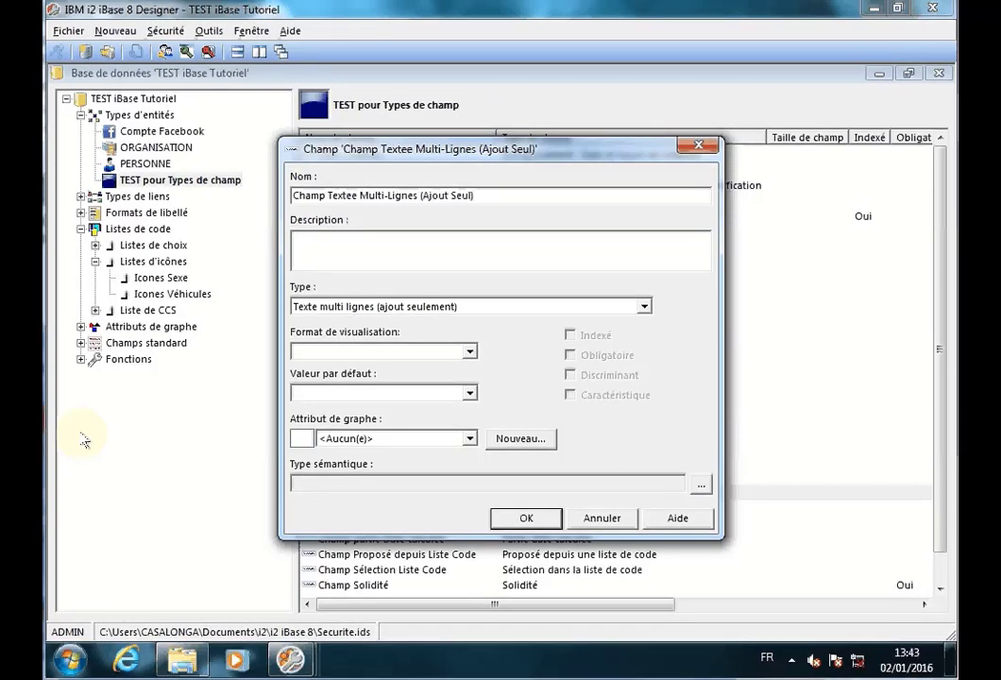
click(355, 195)
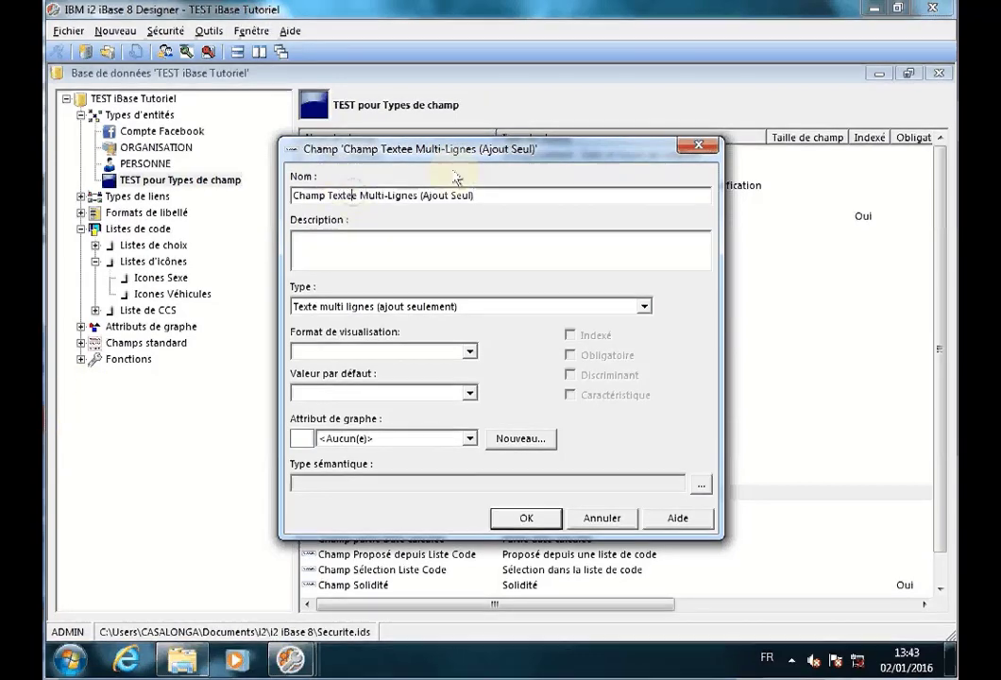
key(Delete)
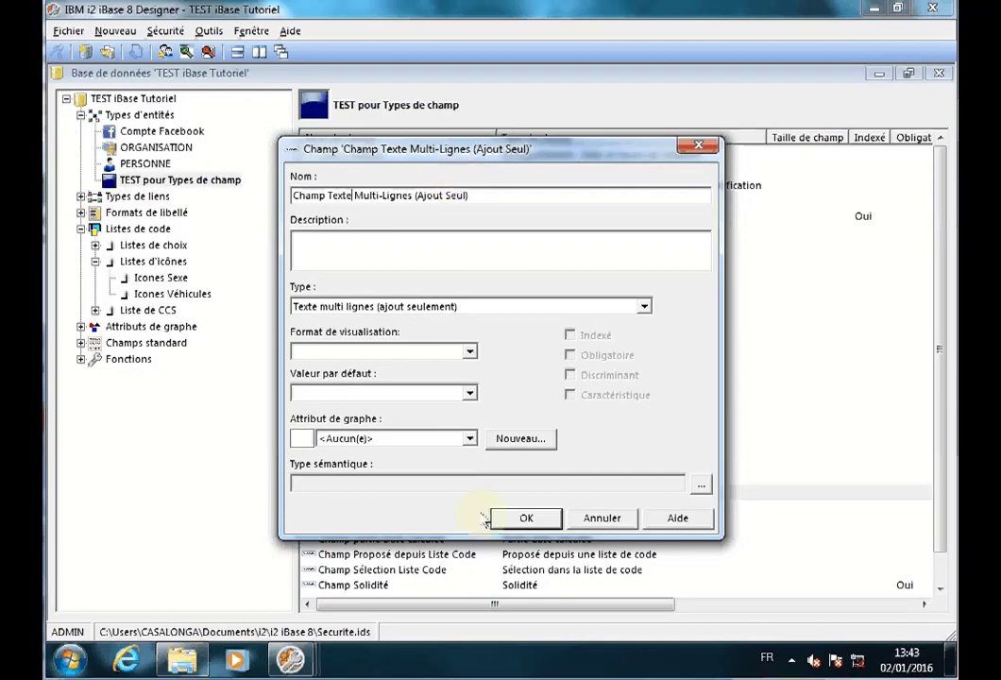
click(521, 518)
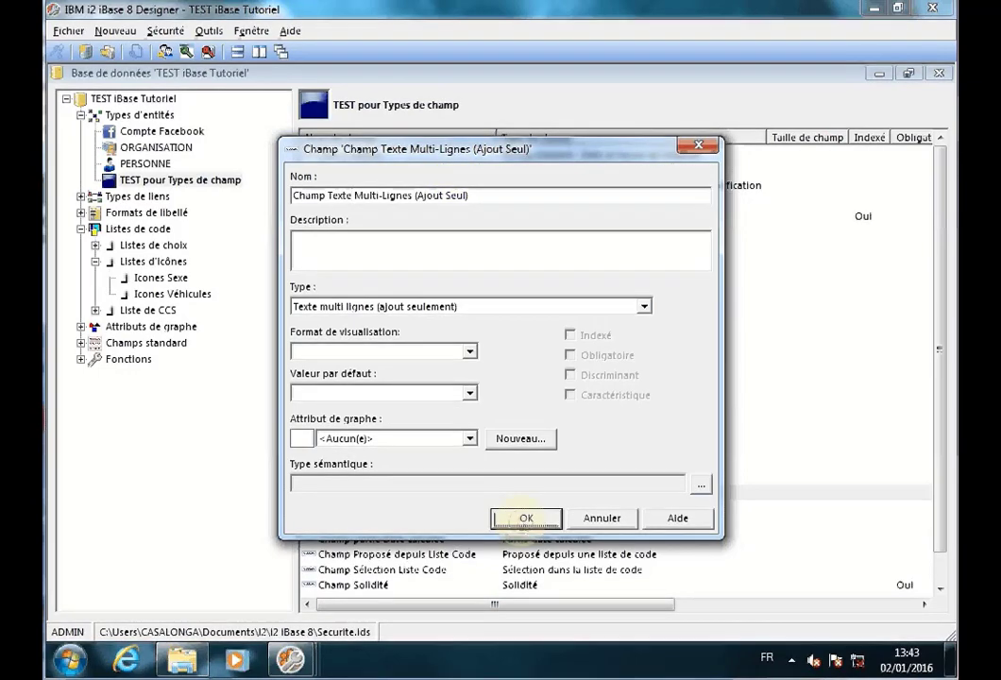